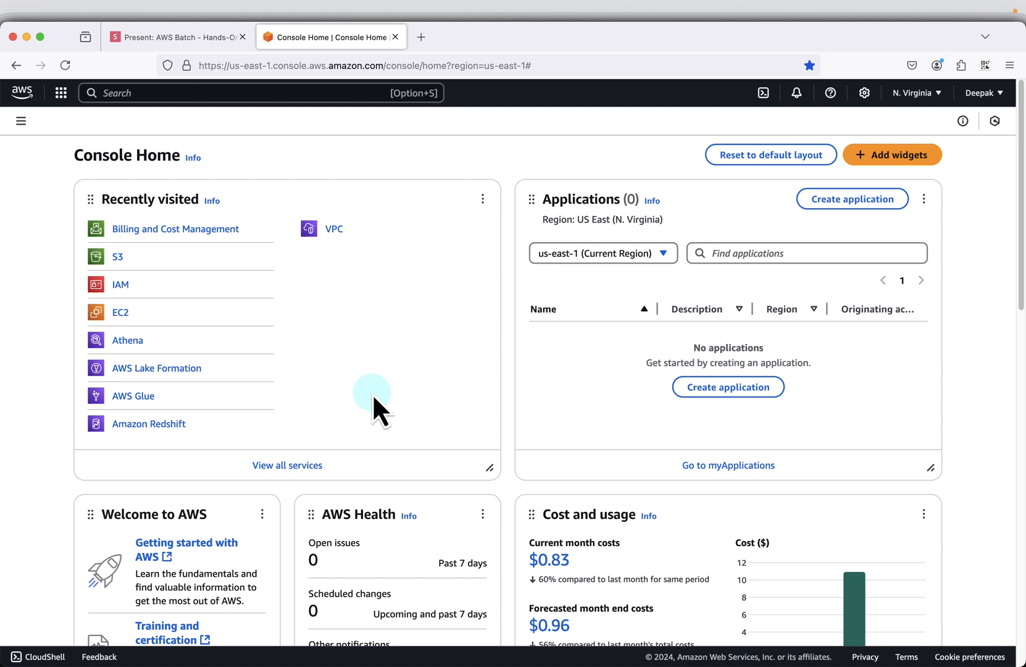
- Go to the IAM service, check the use case instructions in the slides, and start creating a new role from Roles
{"action": "left_click", "coordinate": [150, 94]}
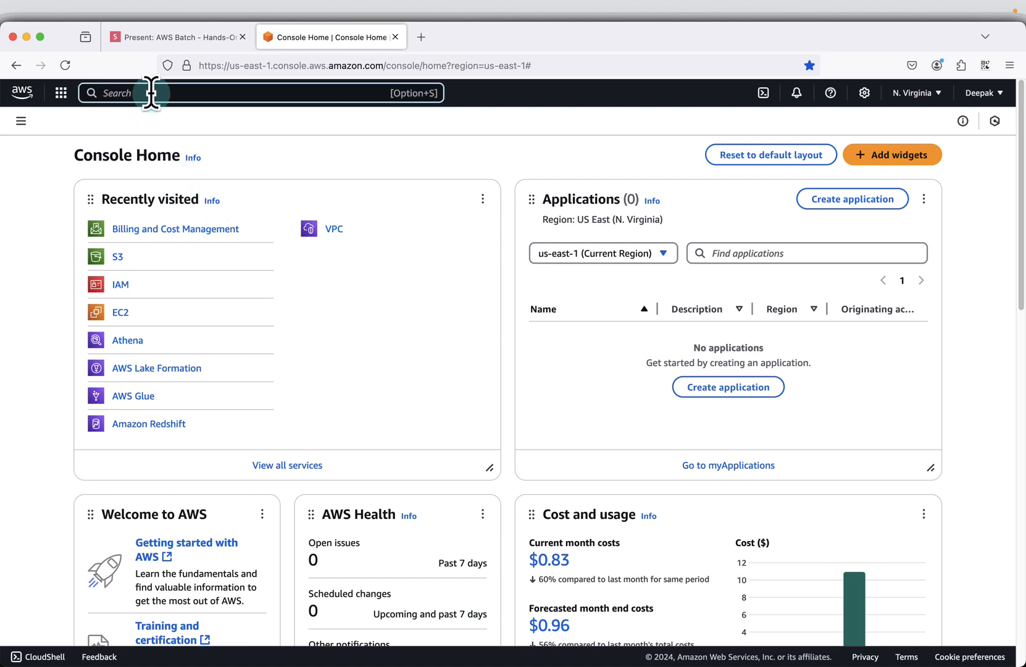
{"action": "type", "text": "IAM"}
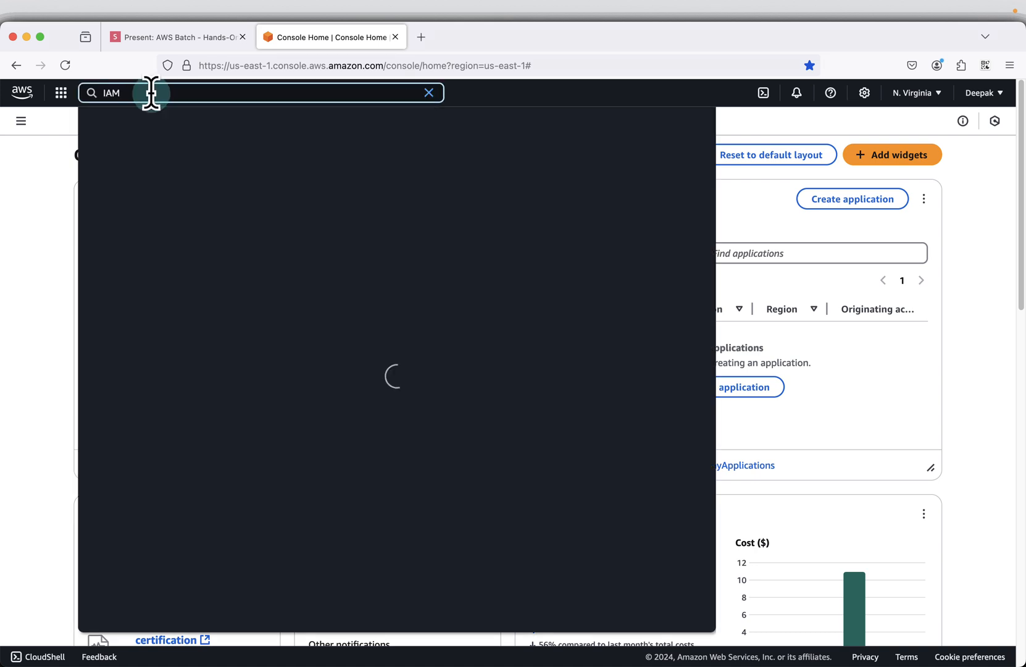
{"action": "left_click", "coordinate": [300, 170]}
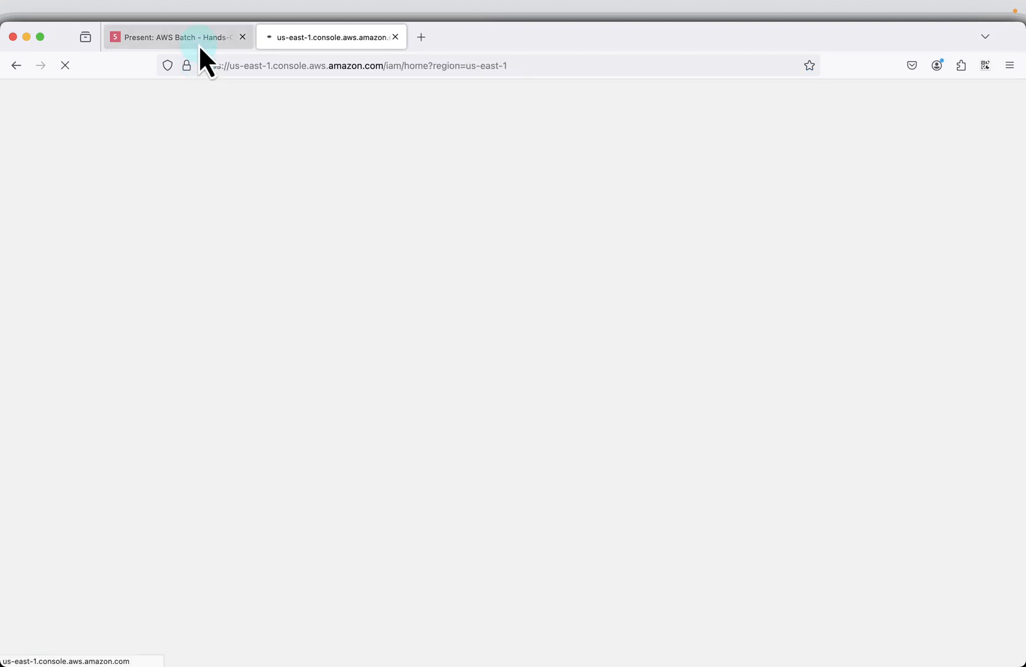
{"action": "left_click", "coordinate": [198, 44]}
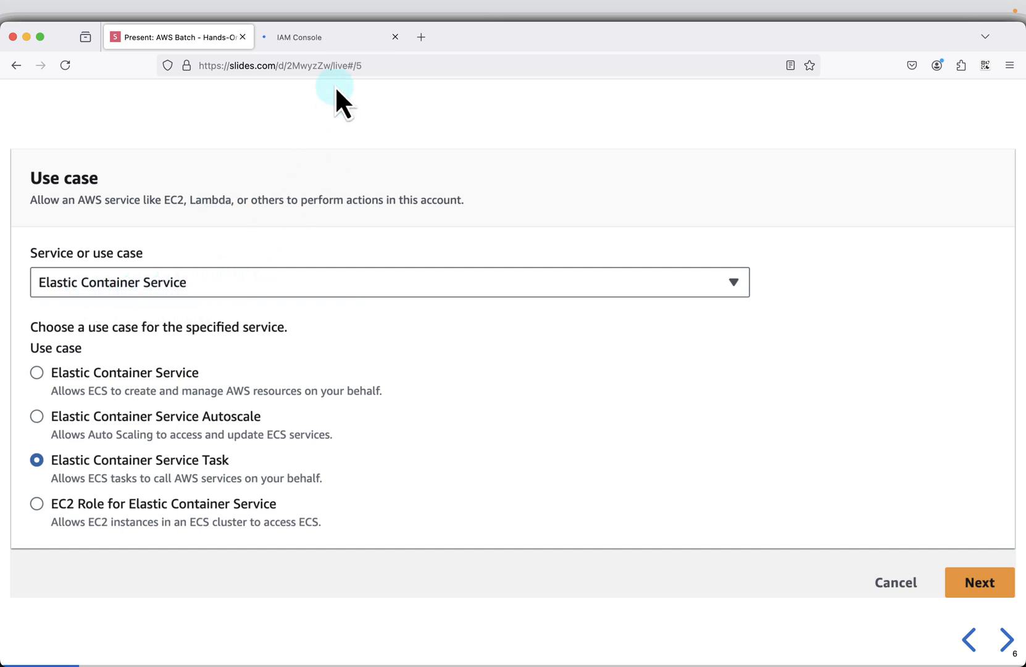
{"action": "left_click", "coordinate": [329, 42]}
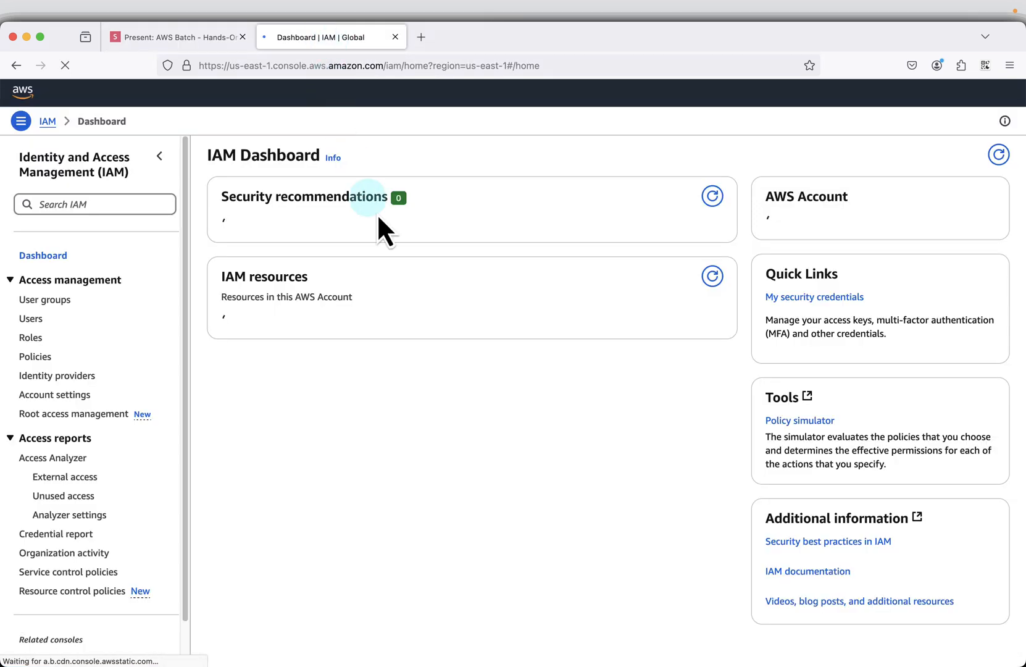
{"action": "left_click", "coordinate": [30, 337]}
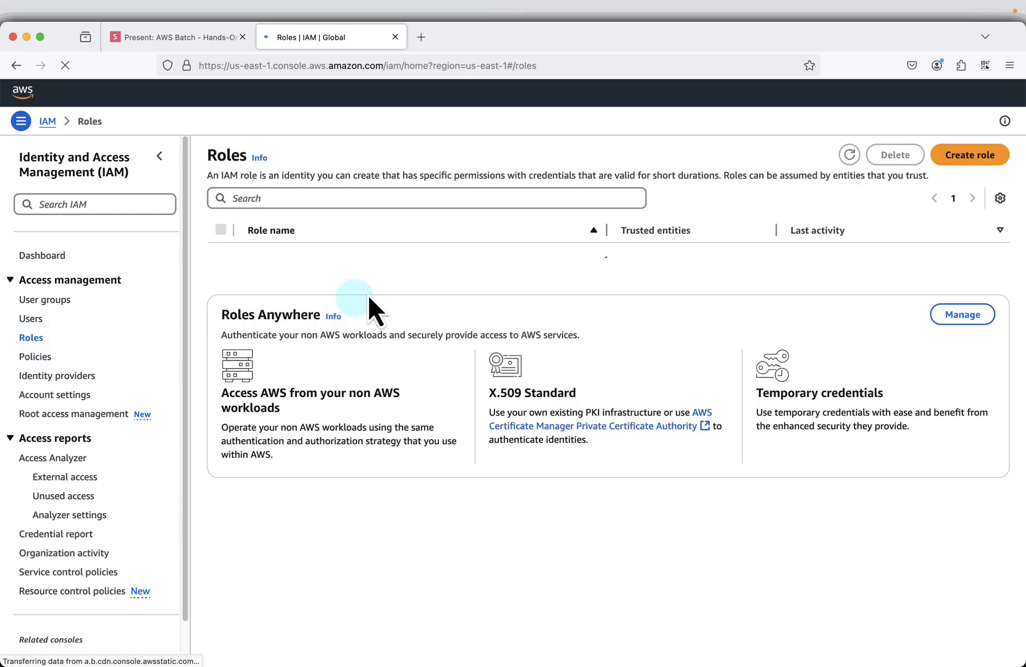
{"action": "left_click", "coordinate": [954, 151]}
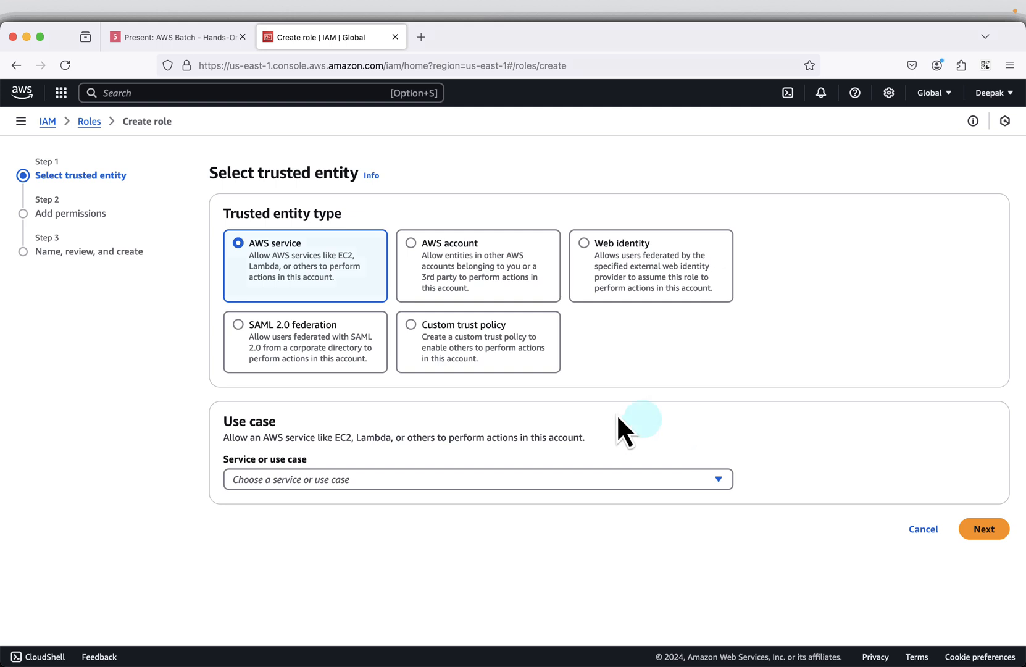
- Choose Elastic Container Service with the Elastic Container Service Task use case for the trusted entity, and proceed to permissions
{"action": "left_click", "coordinate": [380, 480]}
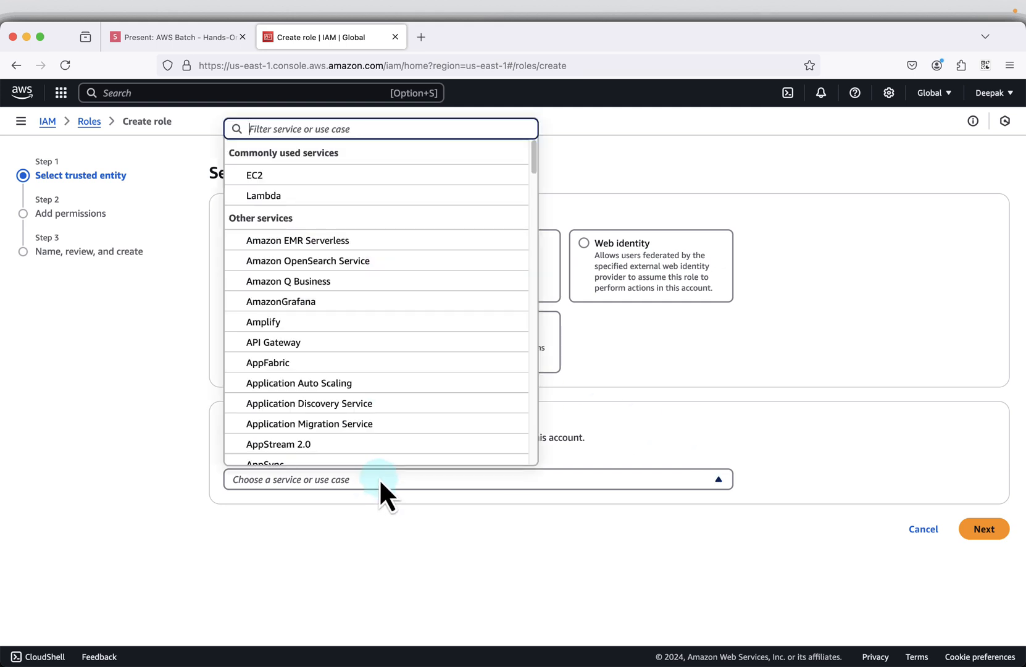
{"action": "type", "text": "Co"}
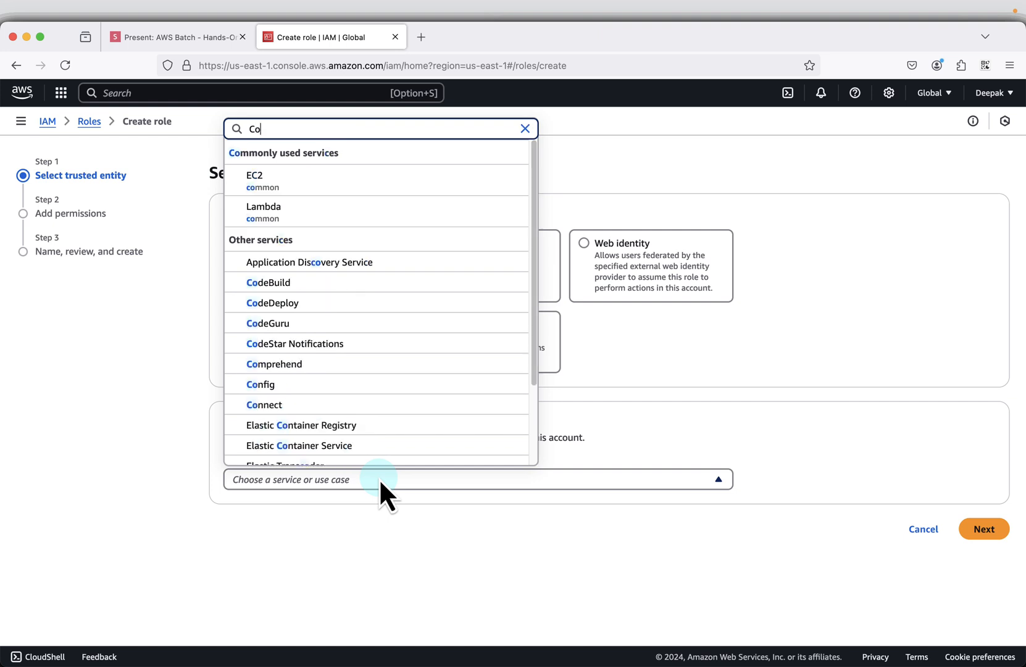
{"action": "type", "text": "natiner"}
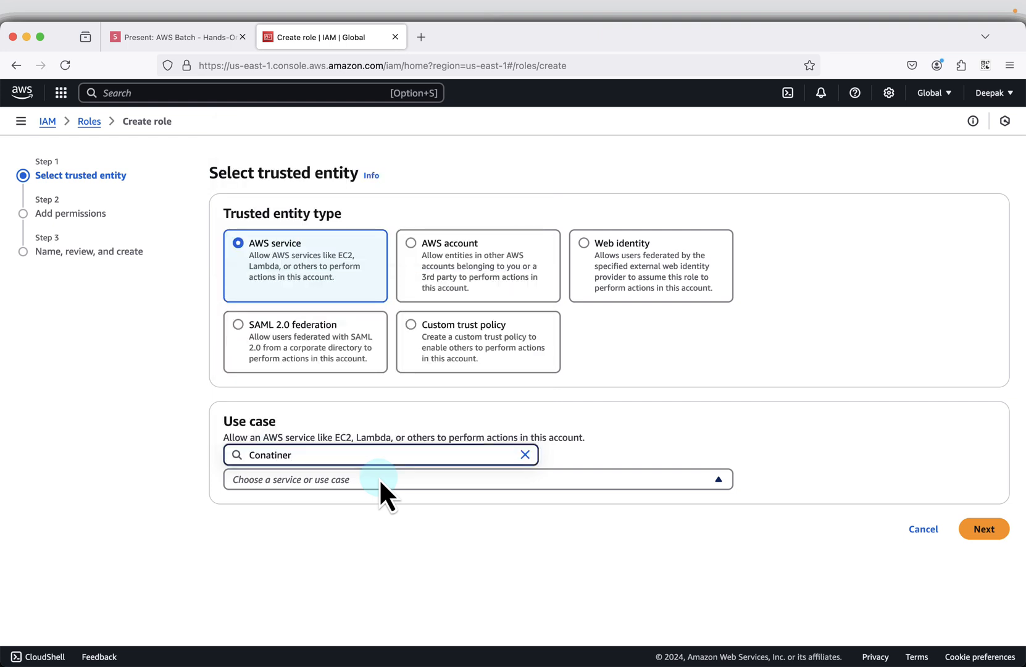
{"action": "key", "text": "BackSpace"}
{"action": "key", "text": "BackSpace"}
{"action": "key", "text": "BackSpace"}
{"action": "key", "text": "BackSpace"}
{"action": "key", "text": "BackSpace"}
{"action": "key", "text": "BackSpace"}
{"action": "type", "text": "tain"}
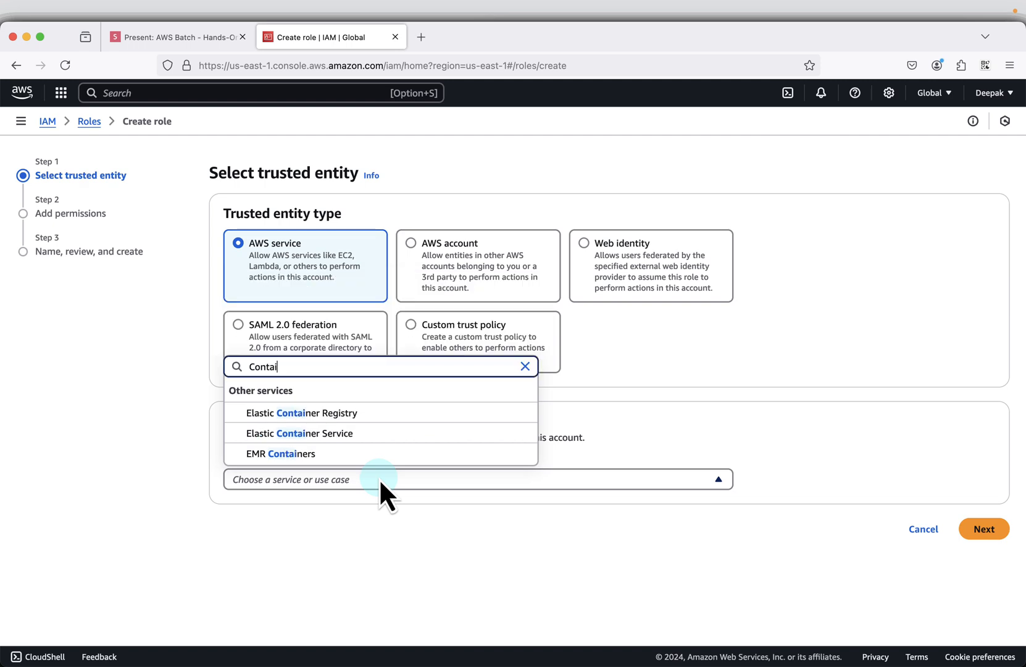
{"action": "left_click", "coordinate": [344, 433]}
{"action": "scroll", "coordinate": [342, 439], "scroll_direction": "down", "scroll_amount": 3}
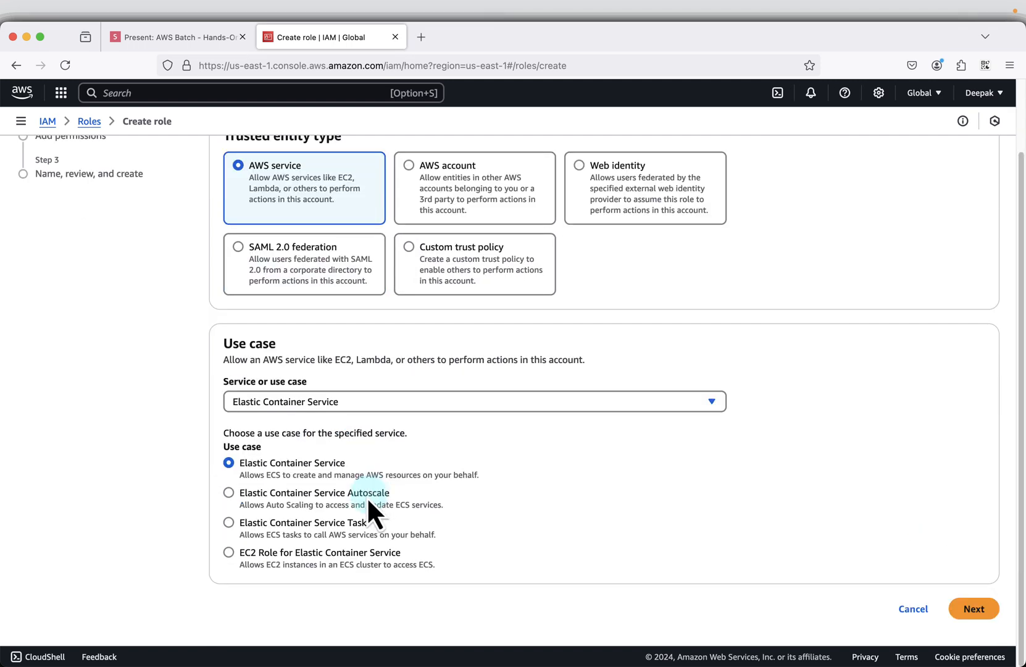
{"action": "left_click", "coordinate": [286, 522]}
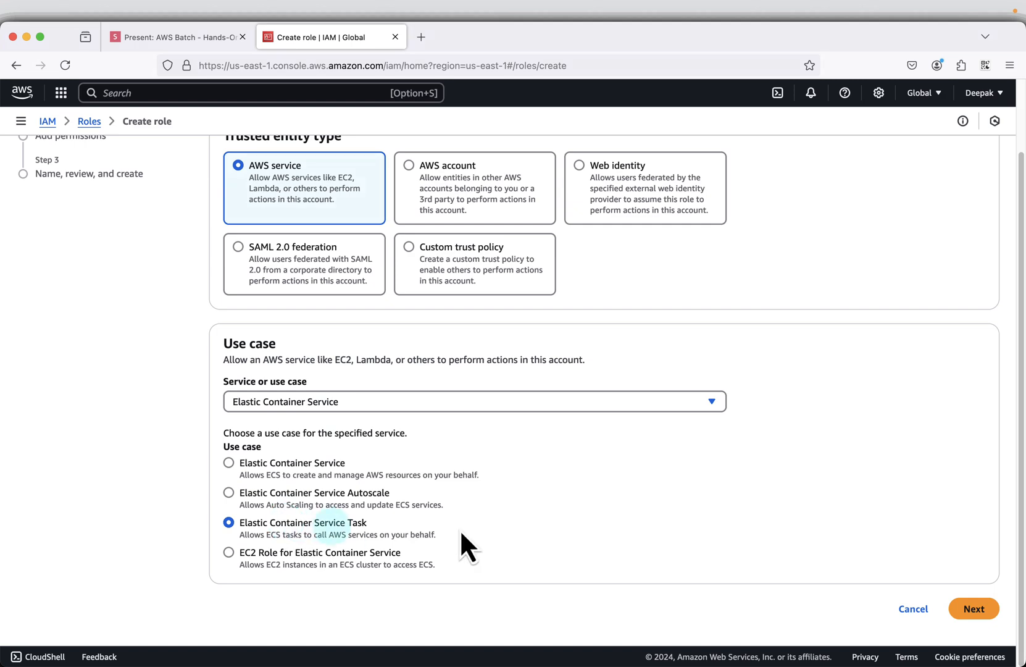
{"action": "left_click", "coordinate": [956, 605]}
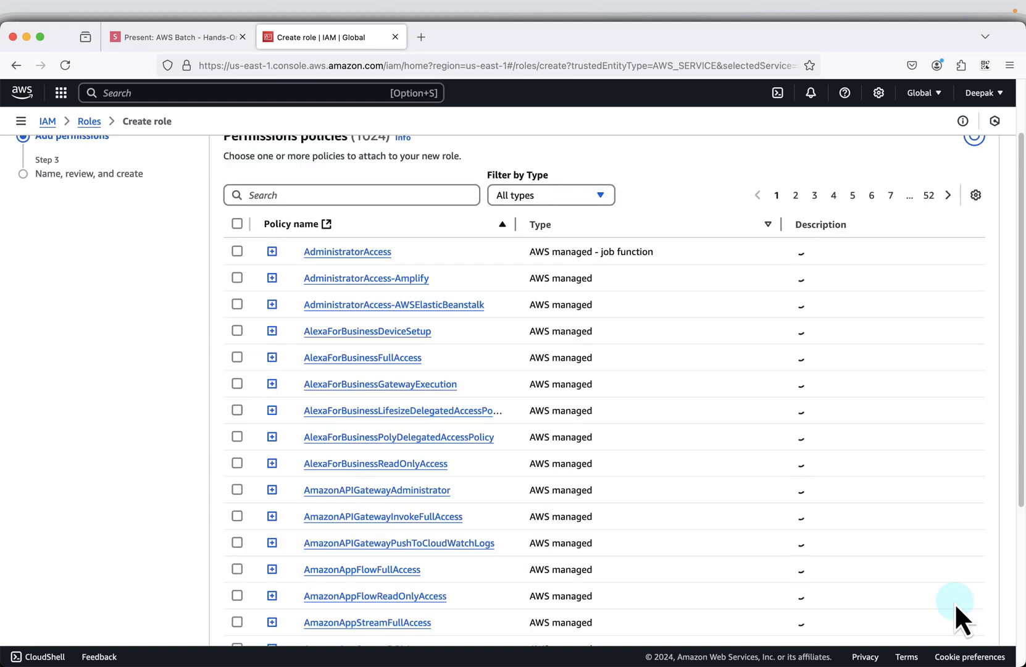
- Copy the policy name AmazonECSTaskExecutionRolePolicy from the next slide, filter the role's permissions policies by it, and select that policy
{"action": "left_click", "coordinate": [196, 32]}
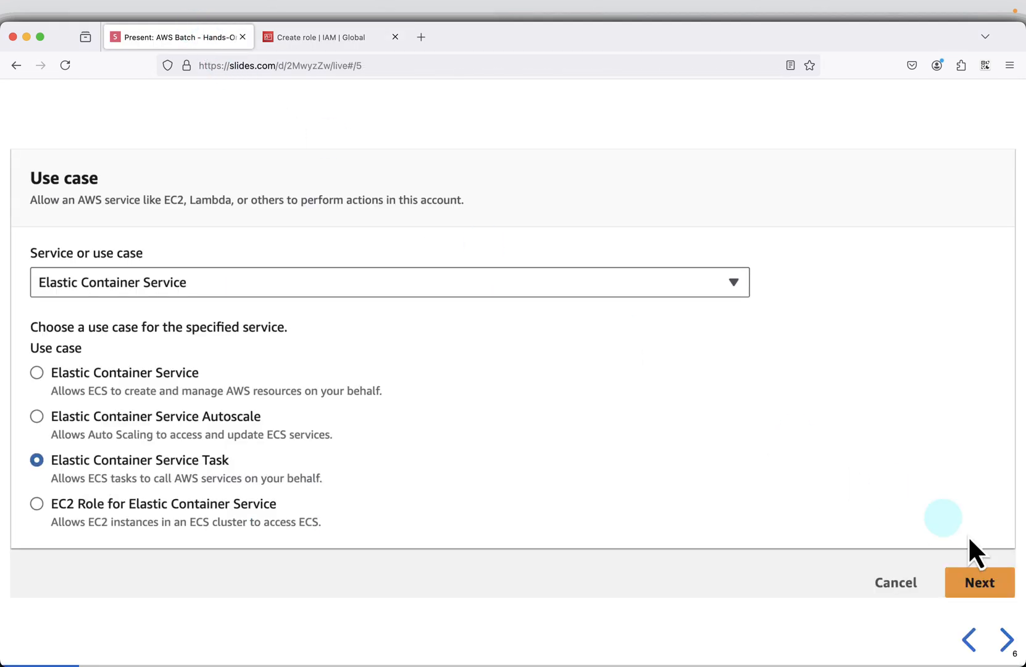
{"action": "left_click", "coordinate": [1004, 647]}
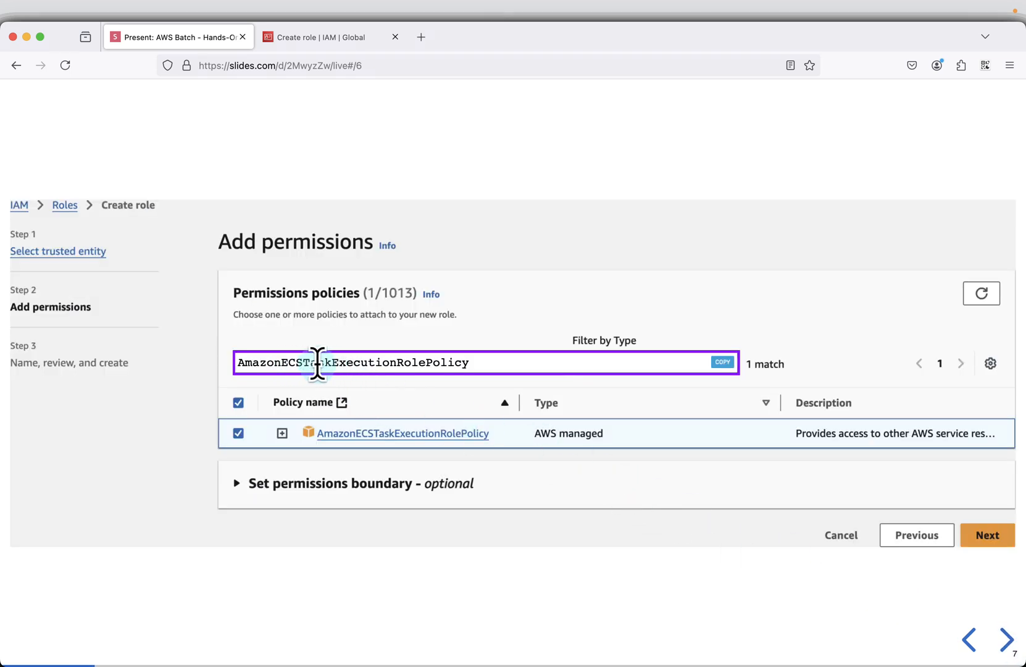
{"action": "left_click", "coordinate": [720, 362]}
{"action": "left_click", "coordinate": [305, 40]}
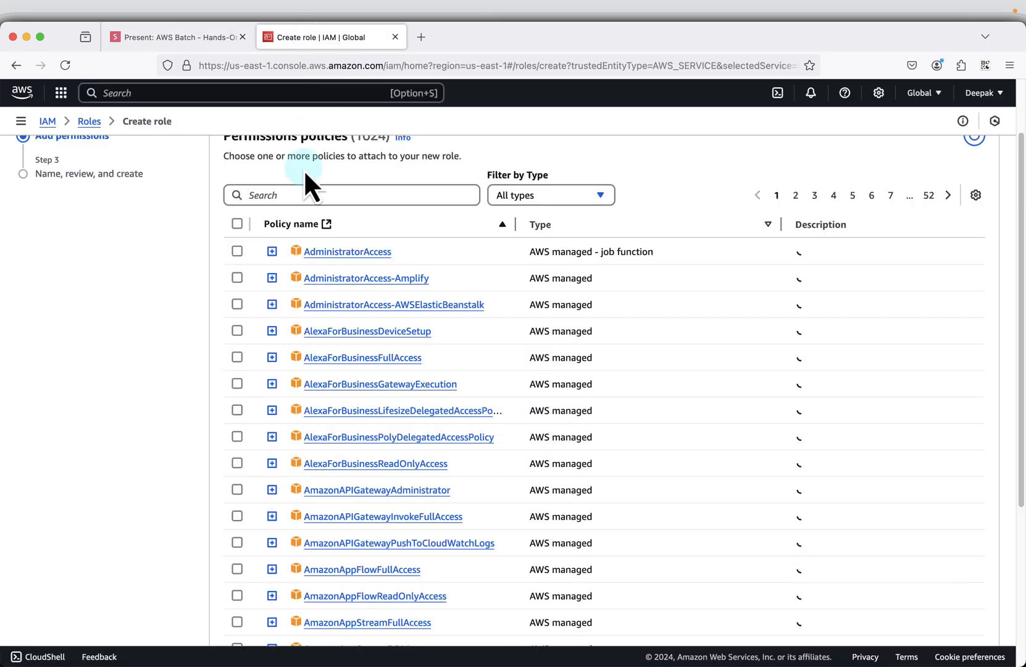
{"action": "left_click", "coordinate": [298, 186]}
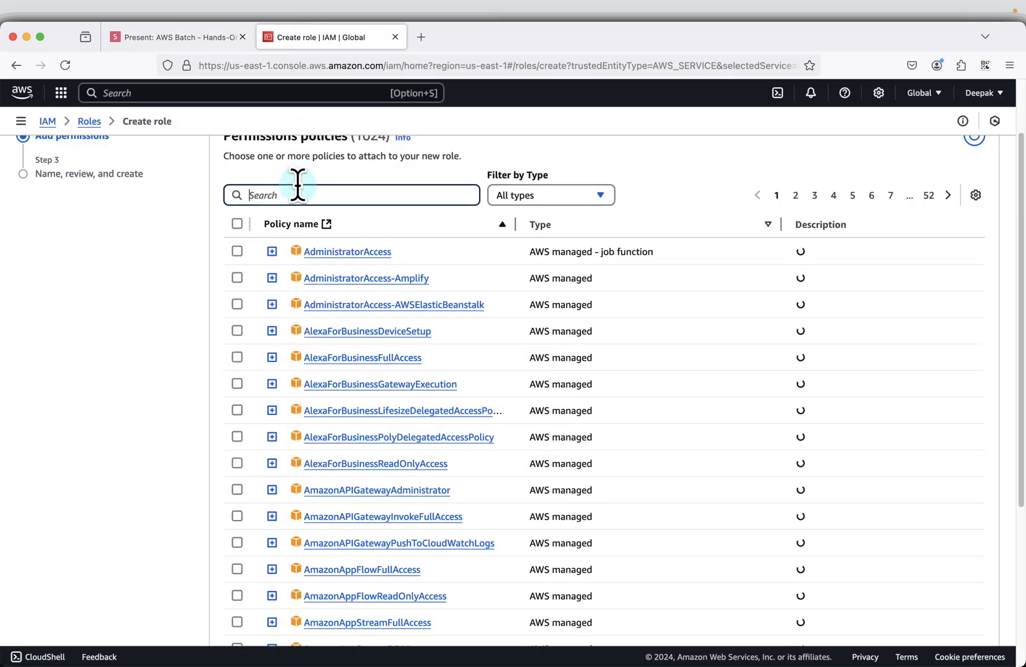
{"action": "type", "text": "AmazonECSTaskExecutionRolePolicy"}
{"action": "left_click", "coordinate": [237, 329]}
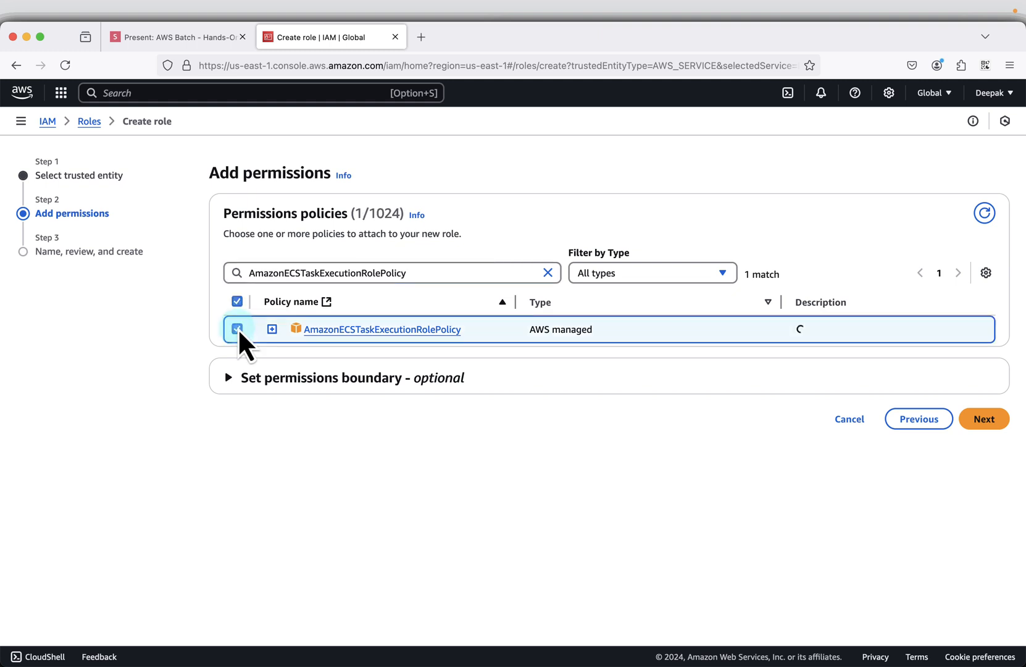
- Copy AmazonS3FullAccess from the next slide, find and select that policy for the role as well, and proceed to the review
{"action": "left_click", "coordinate": [158, 41]}
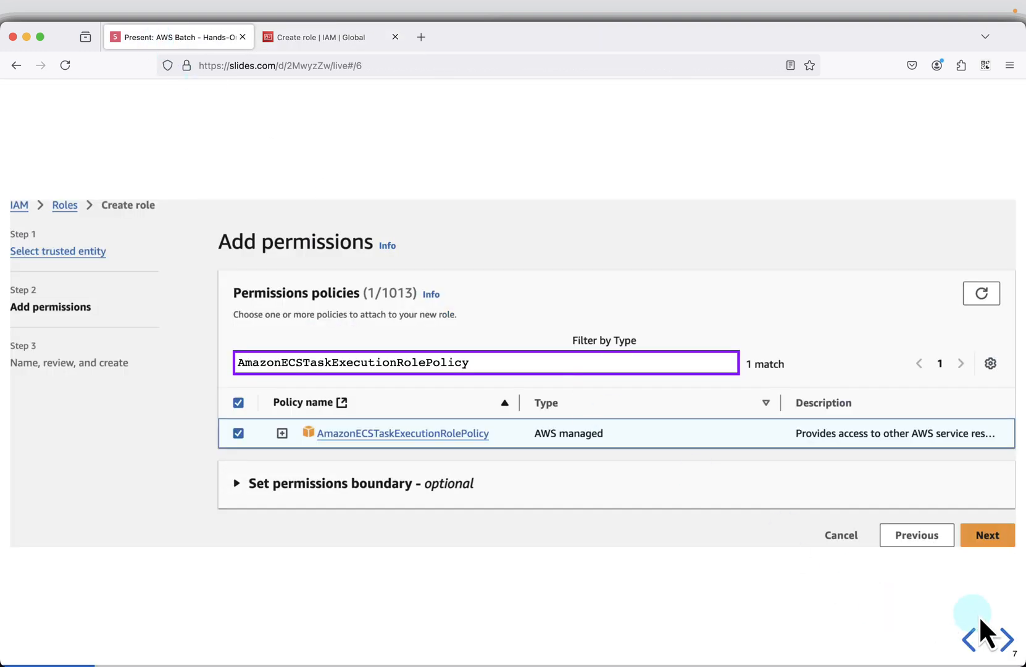
{"action": "left_click", "coordinate": [1007, 639]}
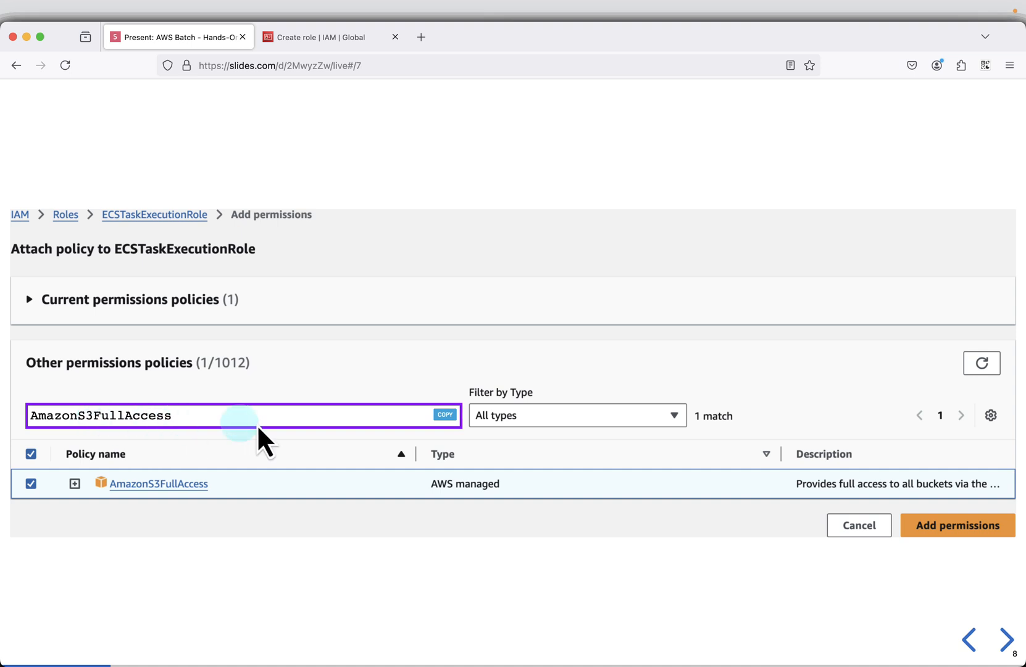
{"action": "left_click", "coordinate": [445, 414]}
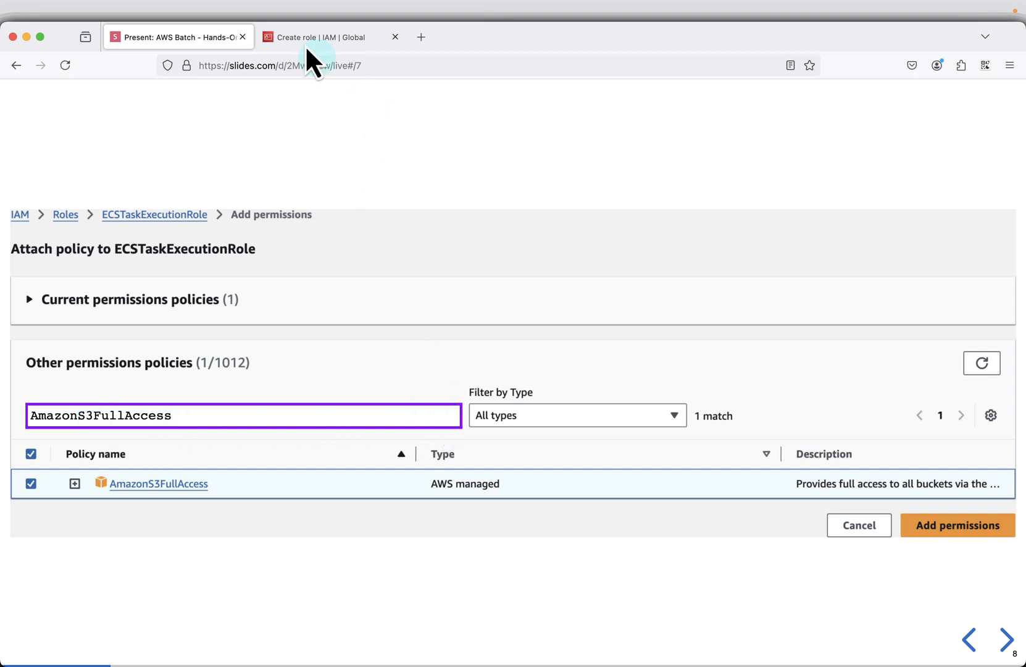
{"action": "left_click", "coordinate": [292, 29]}
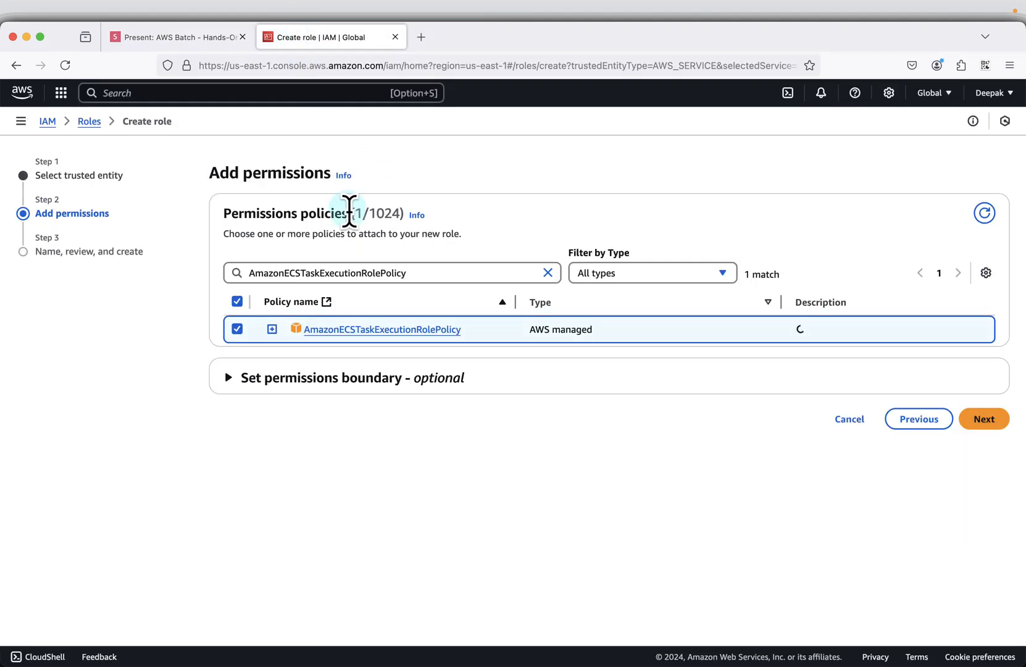
{"action": "double_click", "coordinate": [412, 272]}
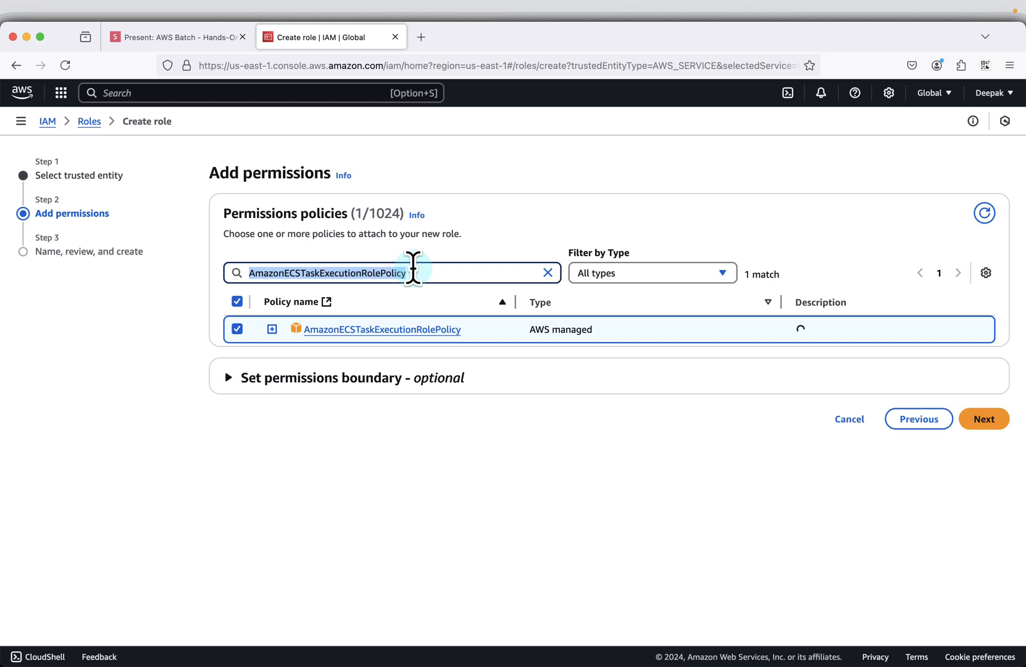
{"action": "key", "text": "super+v"}
{"action": "left_click", "coordinate": [237, 329]}
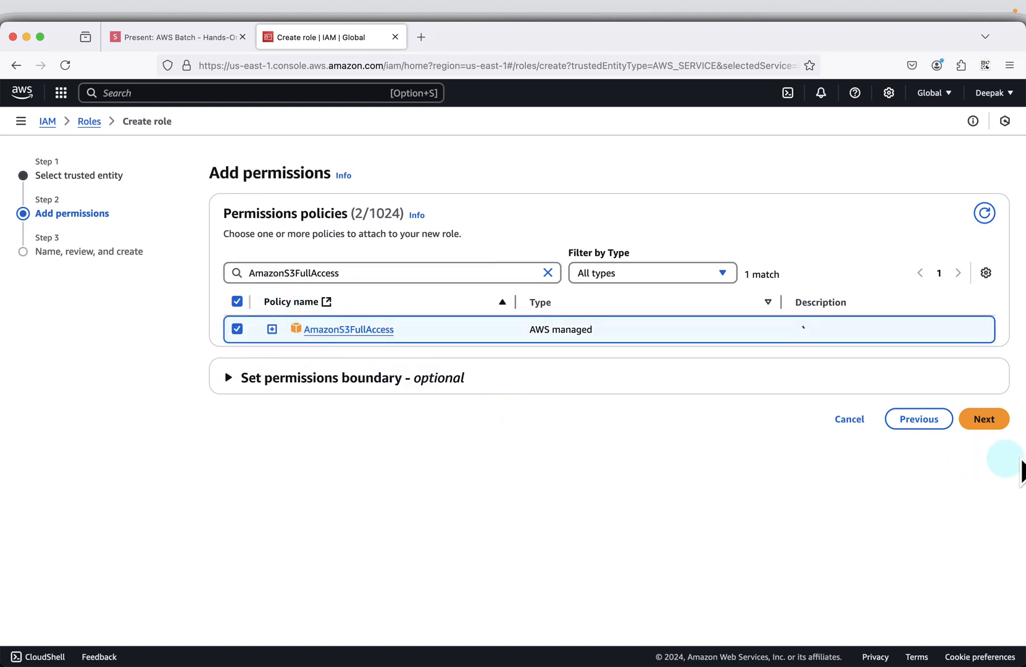
{"action": "left_click", "coordinate": [982, 420]}
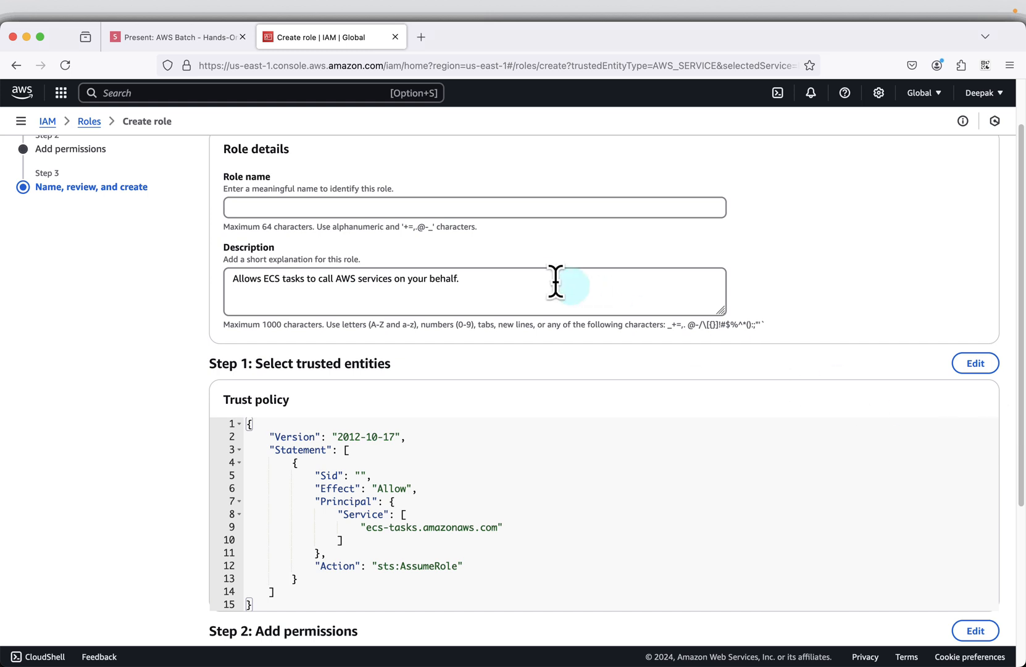
- Name the role ECSTaskExecutionRole, copying the name from the next slide, and create the role
{"action": "left_click", "coordinate": [341, 210]}
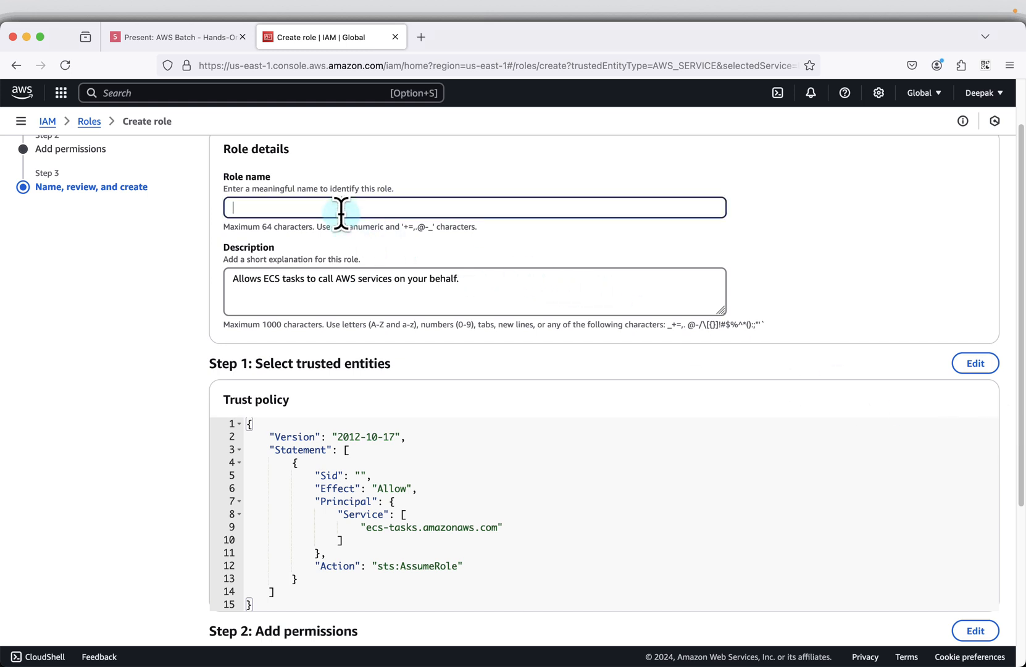
{"action": "left_click", "coordinate": [160, 41]}
{"action": "key", "text": "Right"}
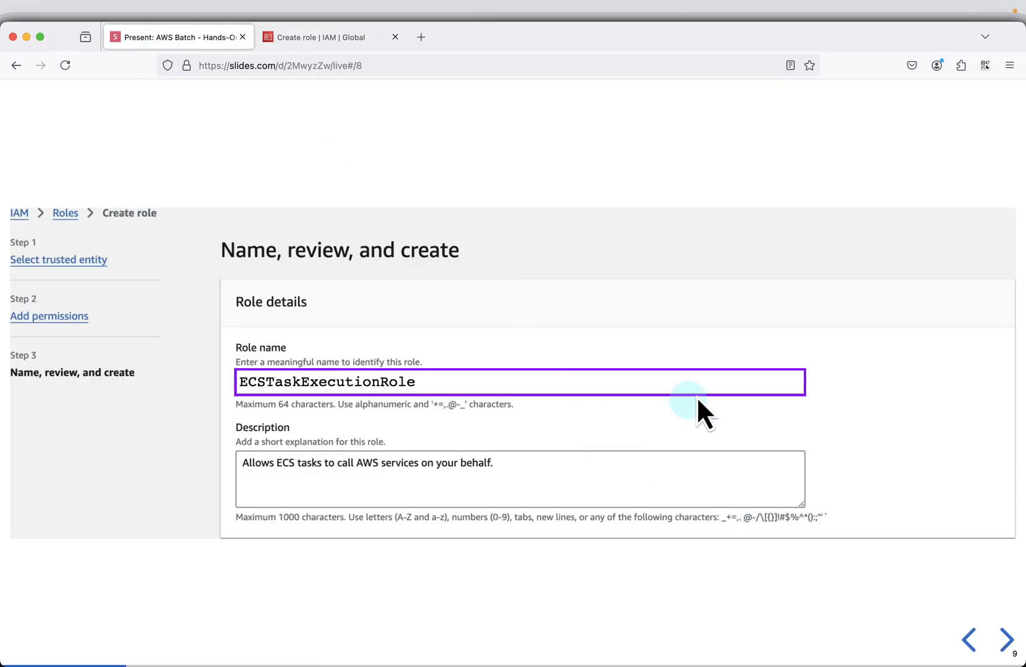
{"action": "left_click", "coordinate": [790, 379]}
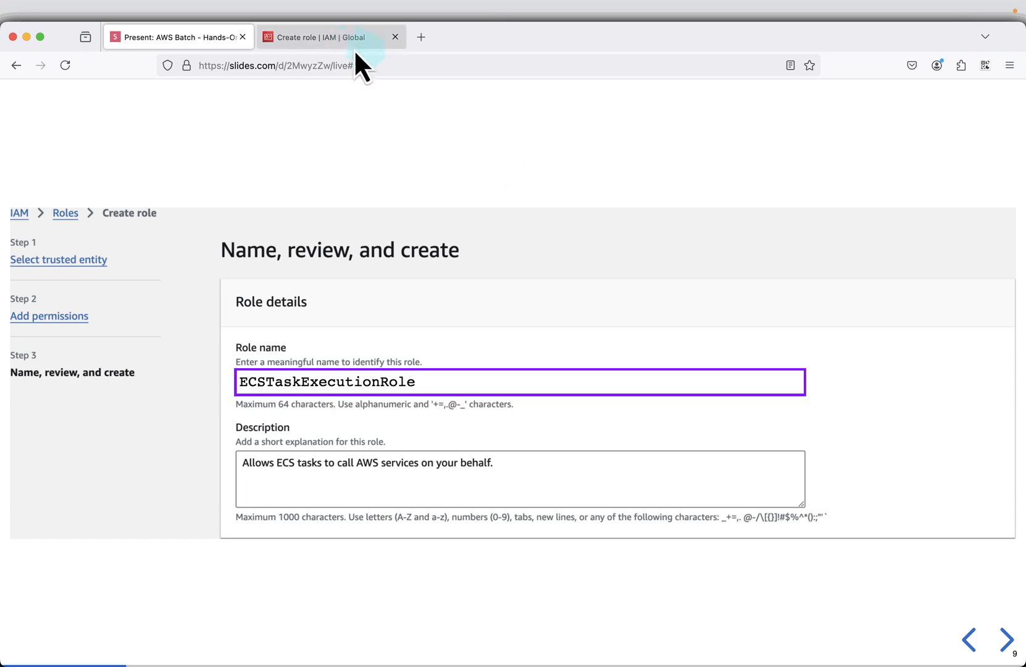
{"action": "left_click", "coordinate": [346, 39]}
{"action": "right_click", "coordinate": [301, 213]}
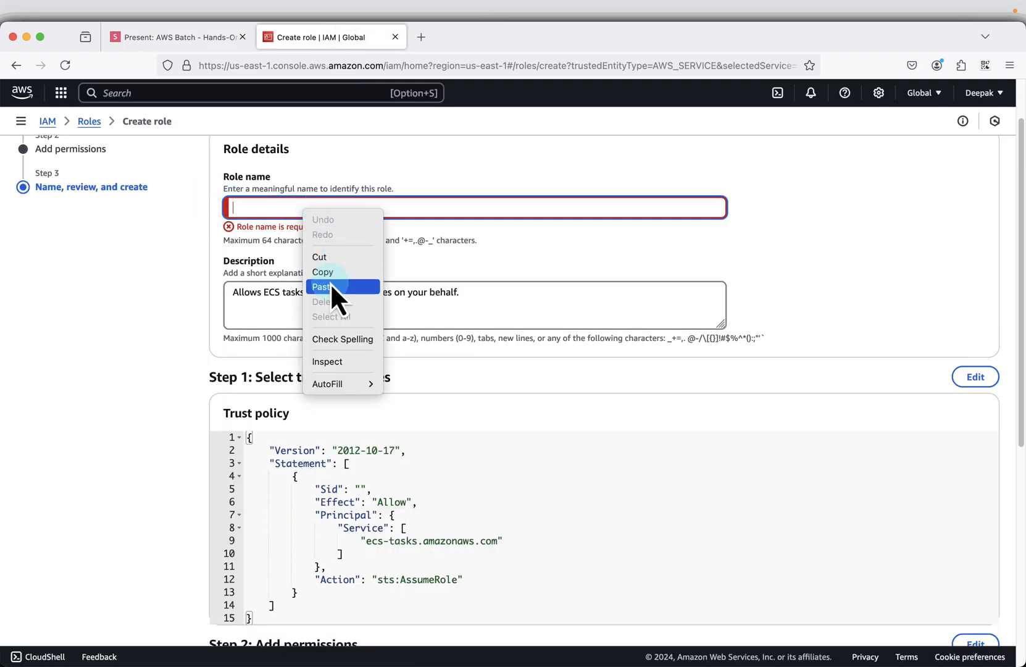
{"action": "left_click", "coordinate": [330, 283]}
{"action": "scroll", "coordinate": [955, 447], "scroll_direction": "down", "scroll_amount": 10}
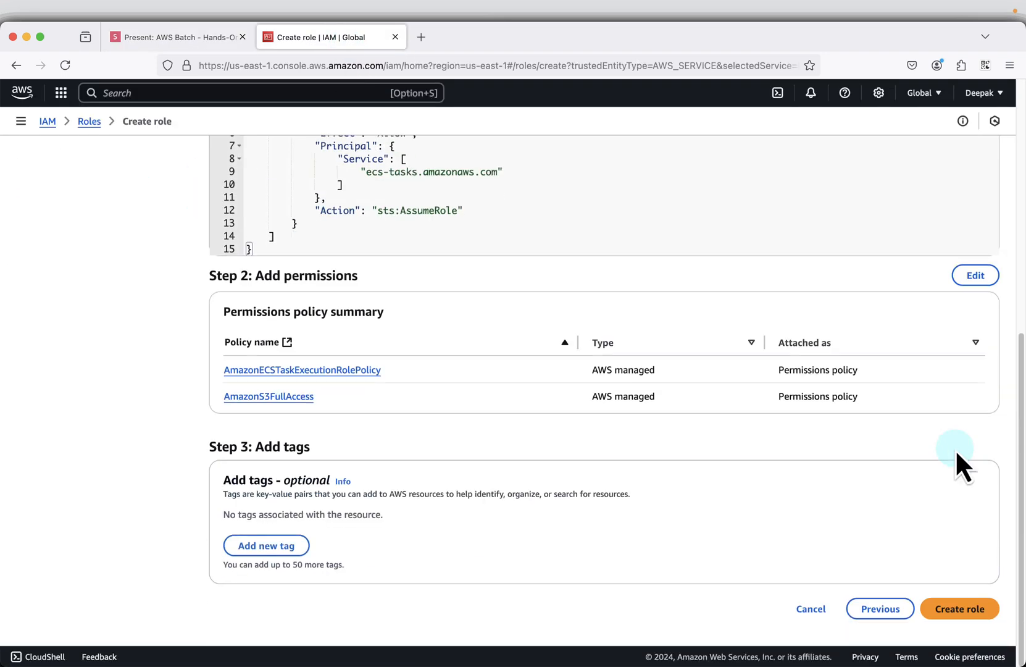
{"action": "left_click", "coordinate": [949, 609]}
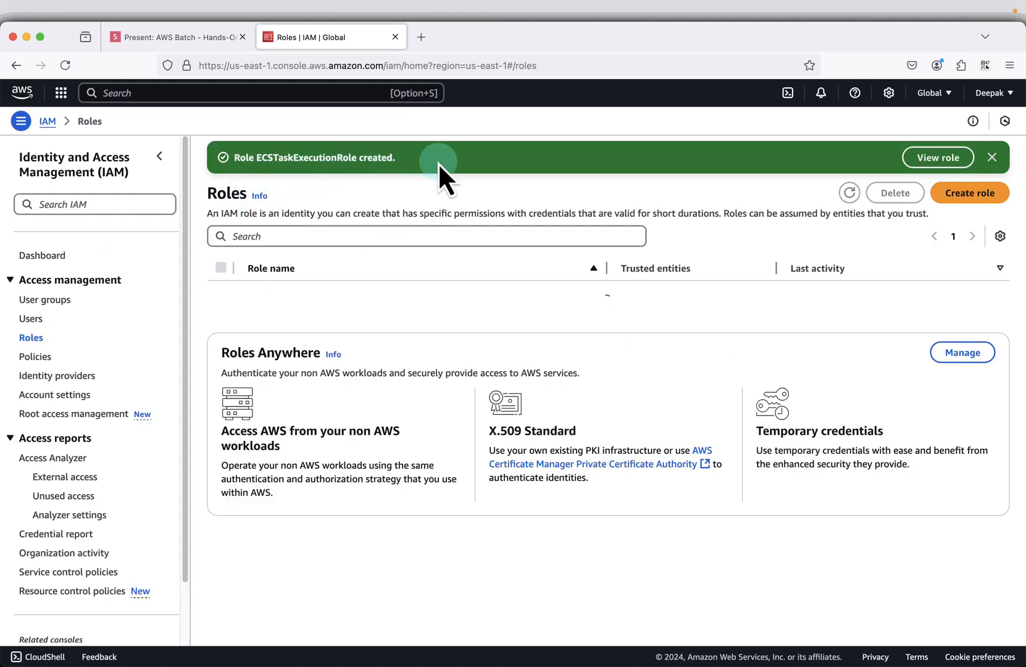
- Return to the slides and advance to the Create a private repository settings in the Create ECR Repository section
{"action": "left_click", "coordinate": [193, 38]}
{"action": "left_click", "coordinate": [602, 375]}
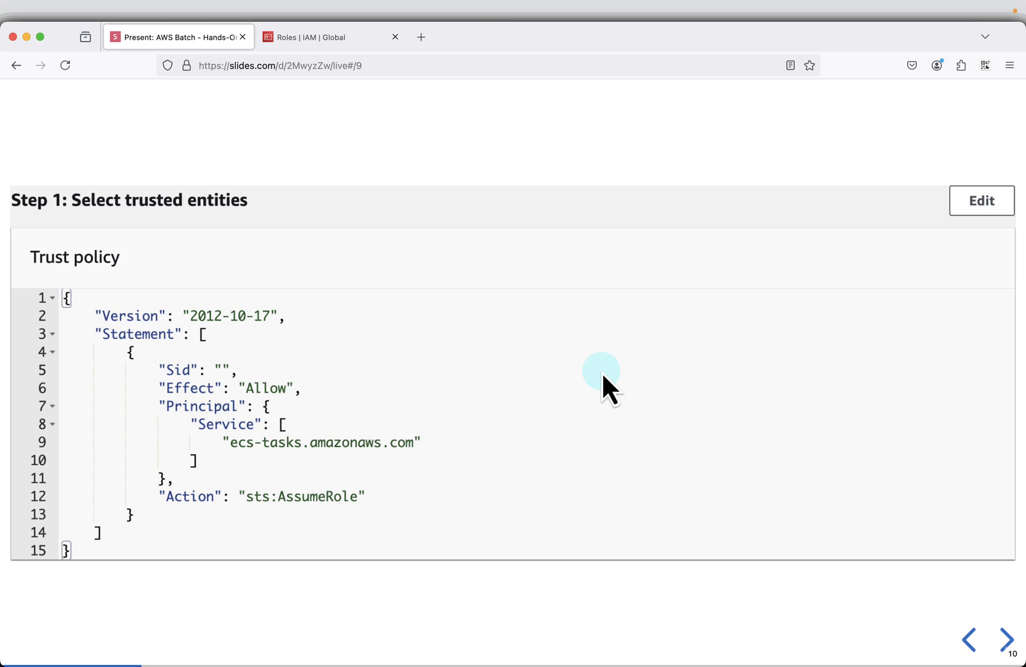
{"action": "left_click", "coordinate": [601, 371]}
{"action": "left_click", "coordinate": [601, 371]}
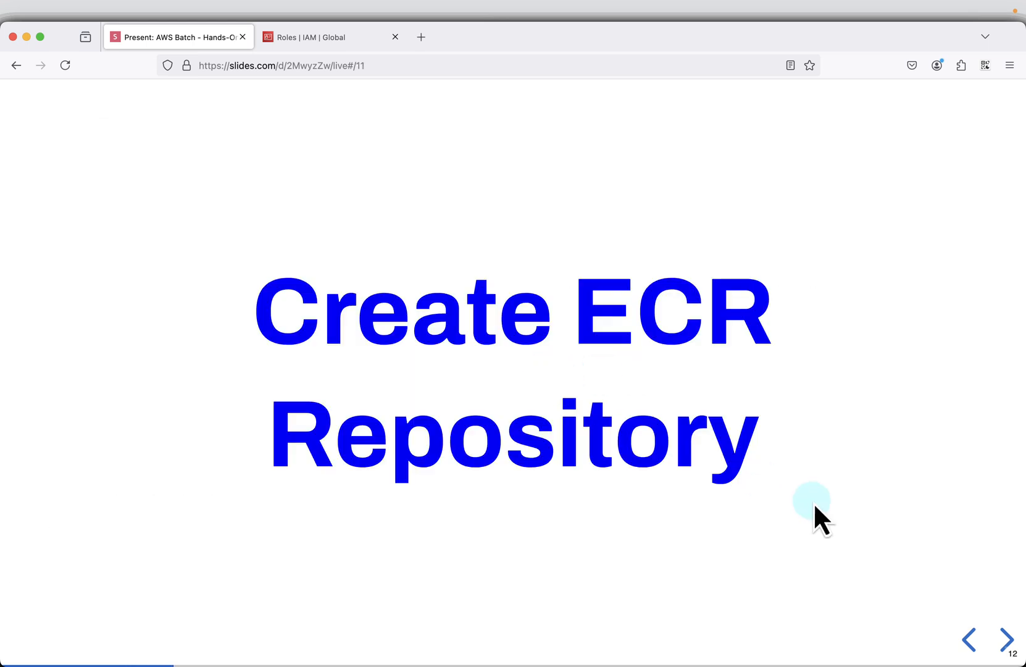
{"action": "left_click", "coordinate": [813, 501]}
{"action": "left_click", "coordinate": [620, 393]}
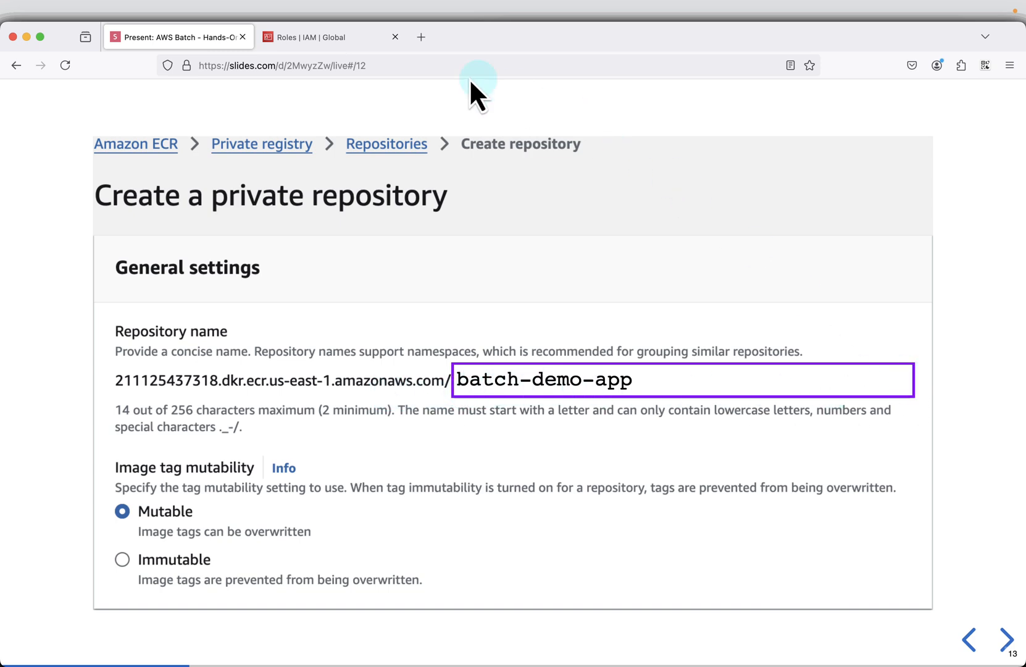
- Search the AWS console for ecr and open Elastic Container Registry in a separate browser tab
{"action": "left_click", "coordinate": [372, 46]}
{"action": "left_click", "coordinate": [219, 94]}
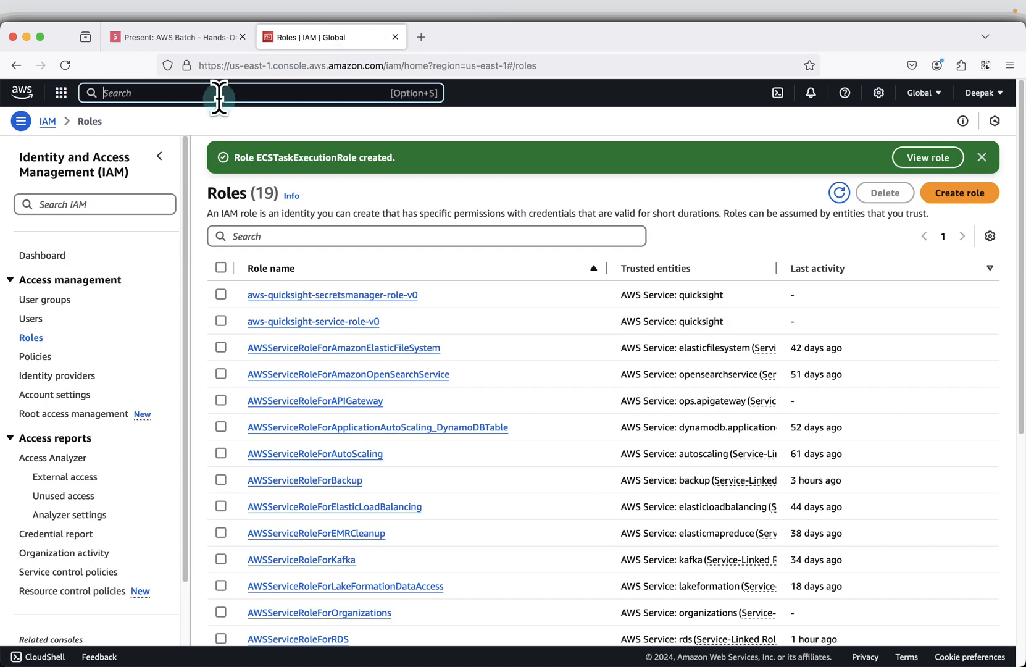
{"action": "type", "text": "ecr"}
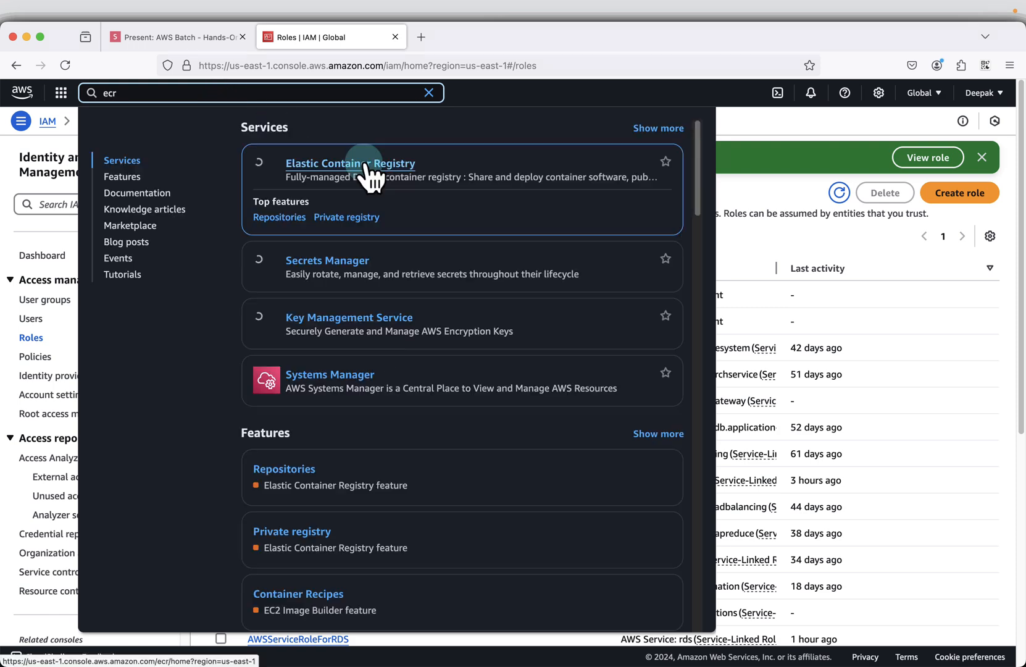
{"action": "right_click", "coordinate": [364, 163]}
{"action": "left_click", "coordinate": [398, 172]}
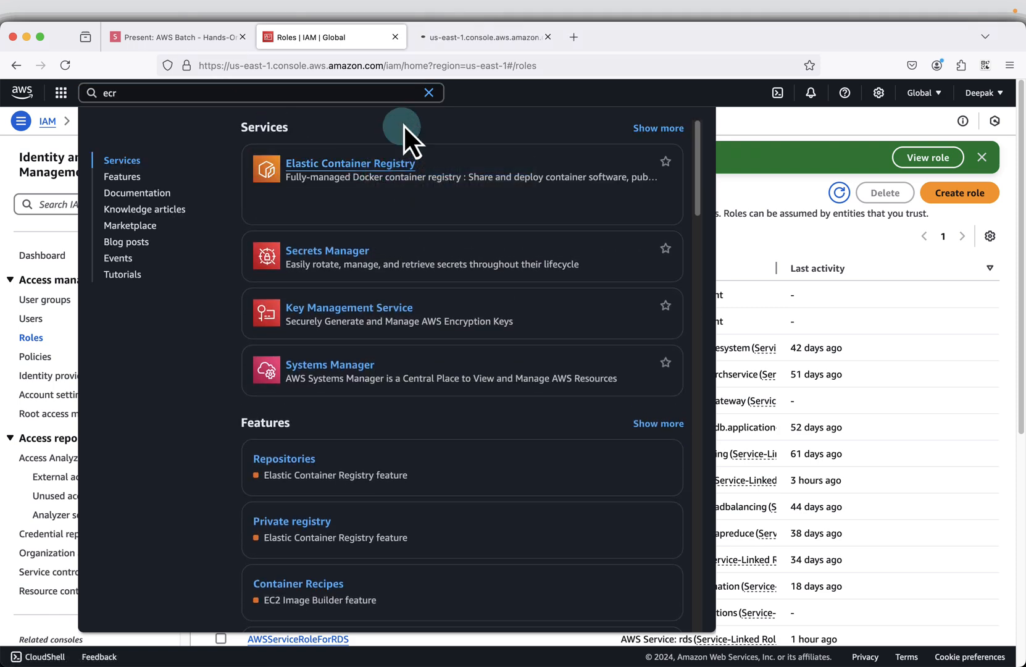
{"action": "left_click", "coordinate": [452, 38]}
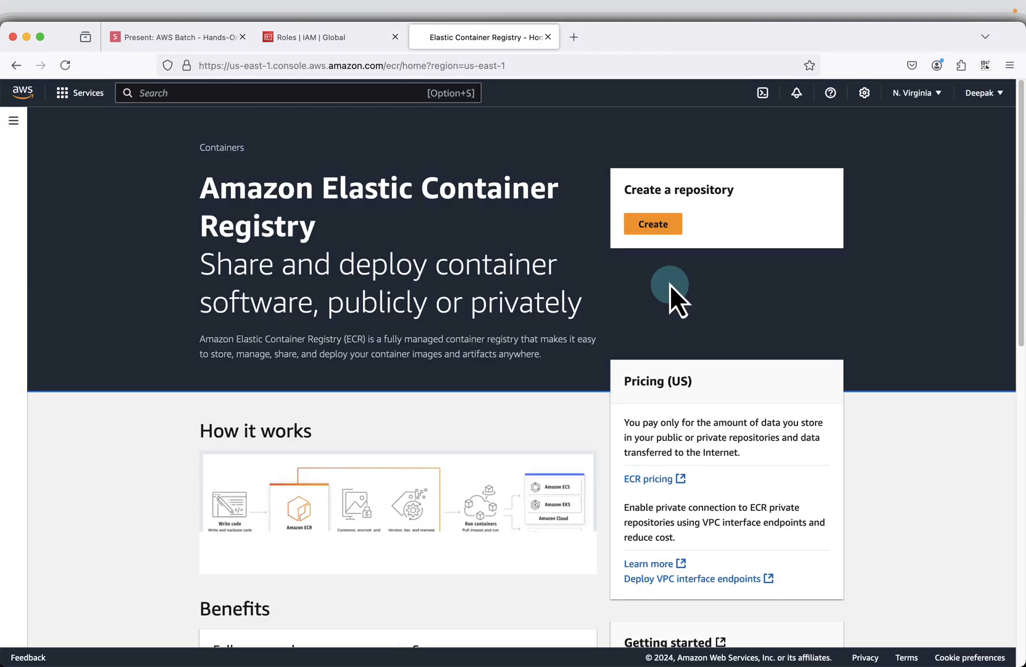
- Create a private repository named batch-demo-app with Mutable image tags and AES-256 encryption
{"action": "left_click", "coordinate": [666, 226]}
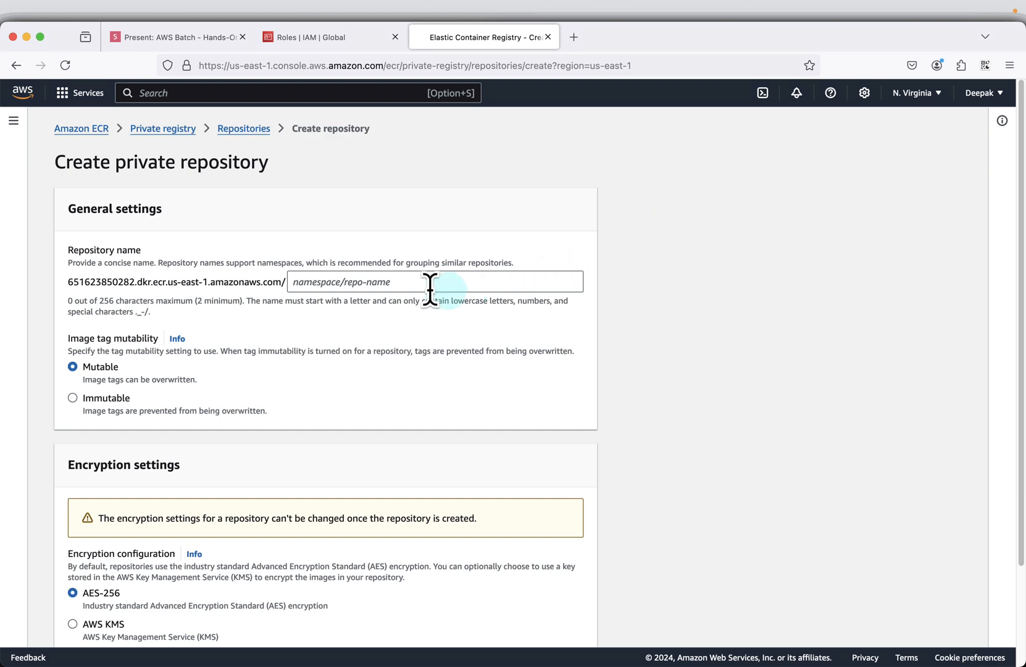
{"action": "left_click", "coordinate": [419, 287]}
{"action": "key", "text": "super+v"}
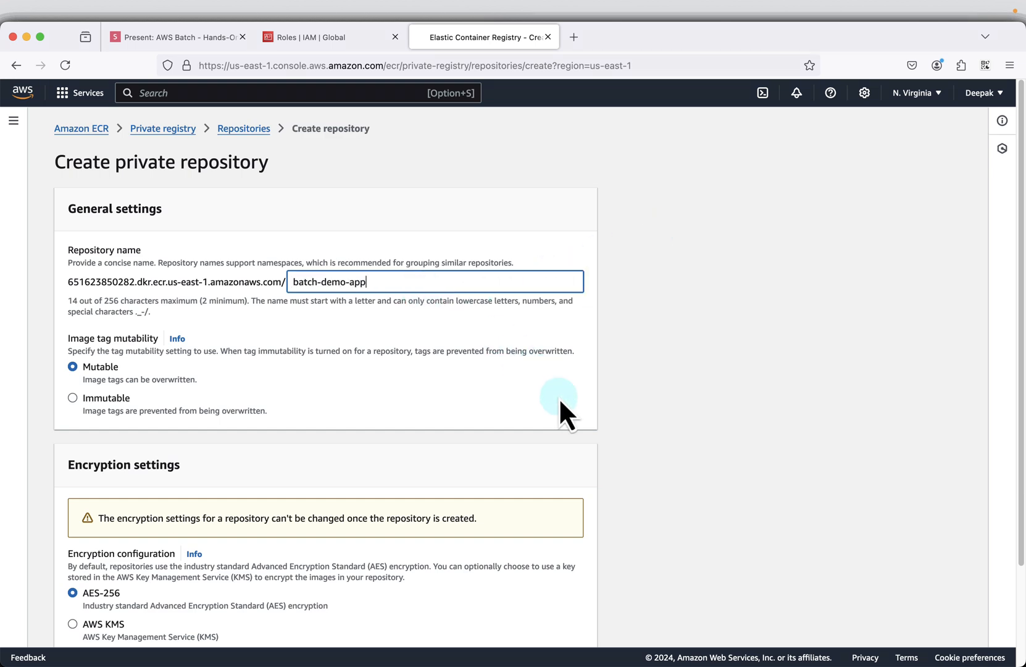
{"action": "scroll", "coordinate": [560, 401], "scroll_direction": "down", "scroll_amount": 4}
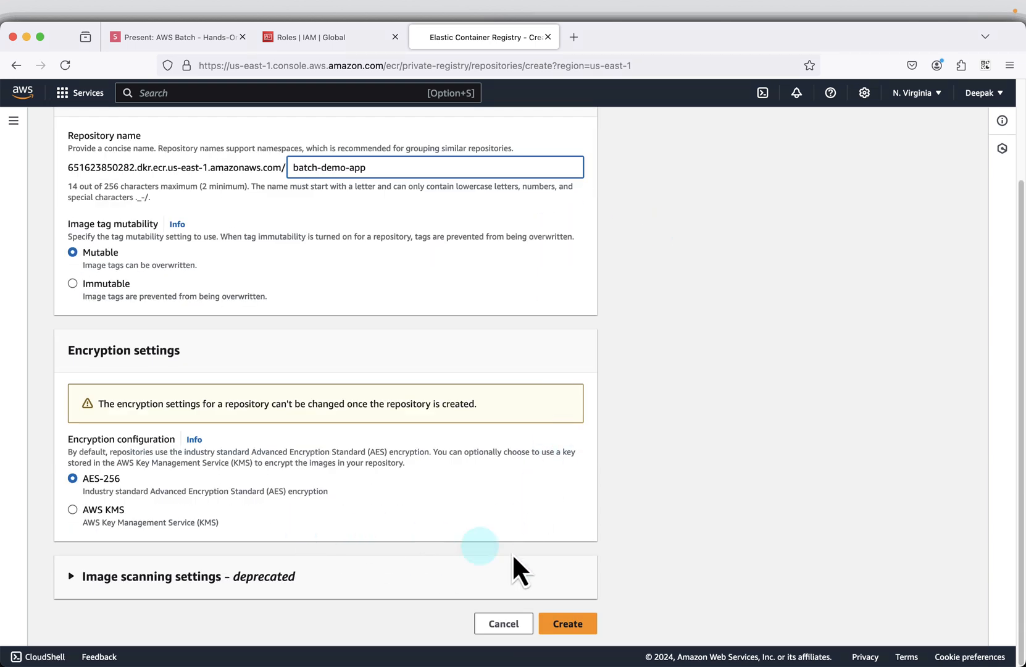
{"action": "left_click", "coordinate": [579, 626]}
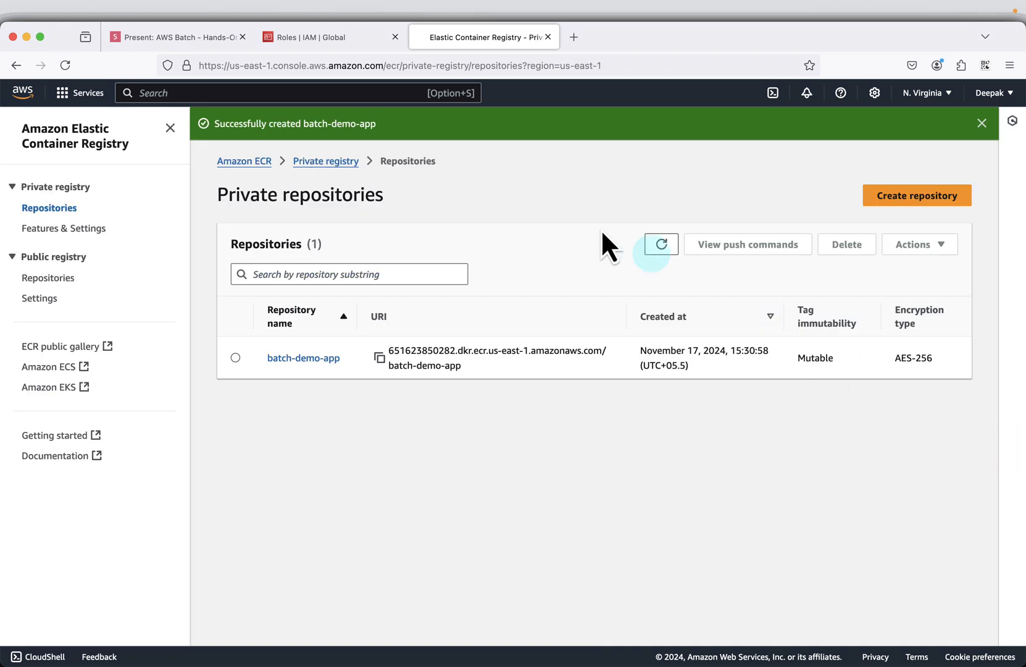
- Return to the slides and advance past Encryption settings to the slide about viewing the repository's push commands
{"action": "left_click", "coordinate": [196, 36]}
{"action": "key", "text": "Right"}
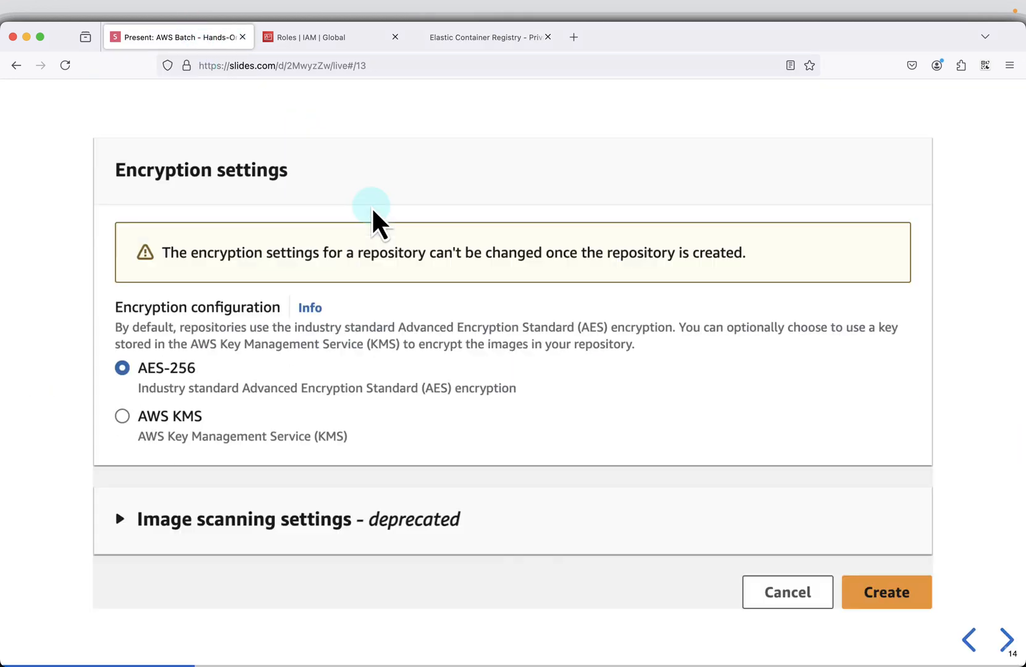
{"action": "key", "text": "Right"}
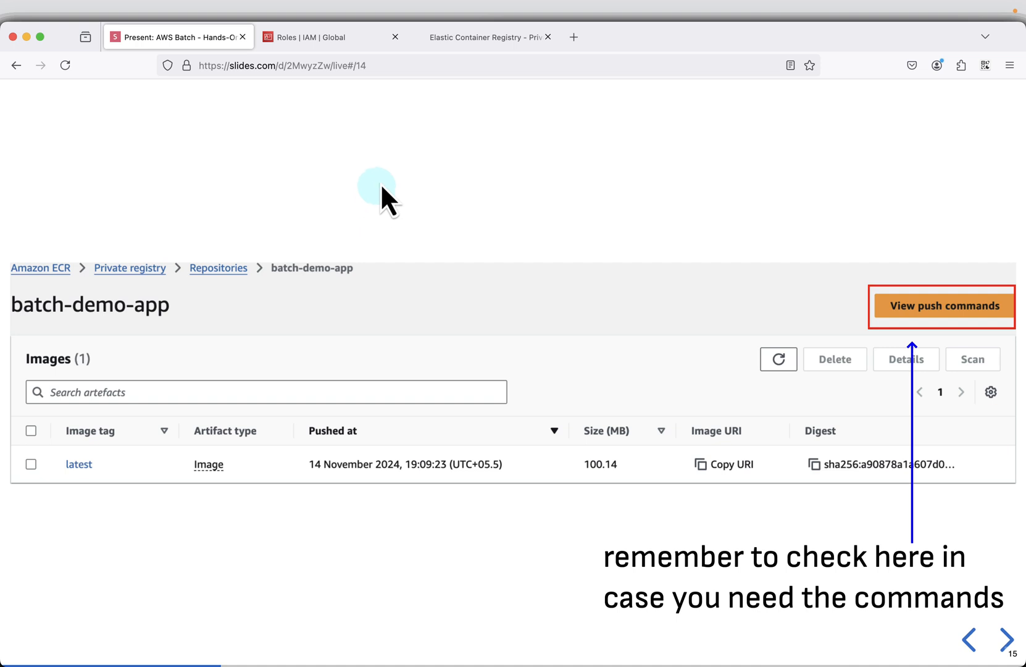
- Open the batch-demo-app repository, view its push commands for macOS / Linux and Windows, and close them
{"action": "left_click", "coordinate": [479, 42]}
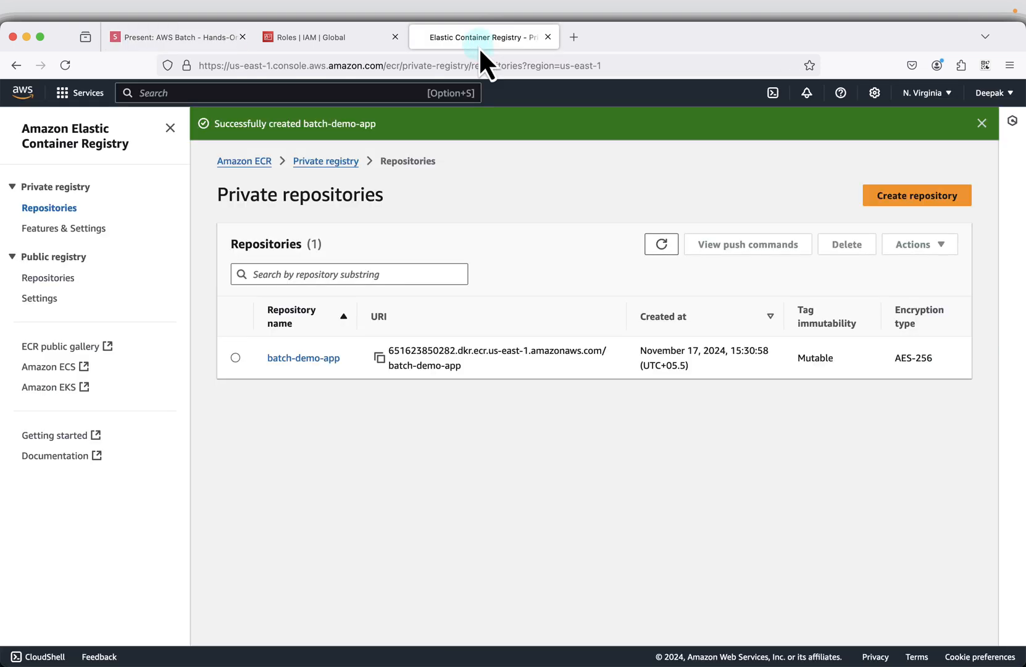
{"action": "left_click", "coordinate": [298, 359]}
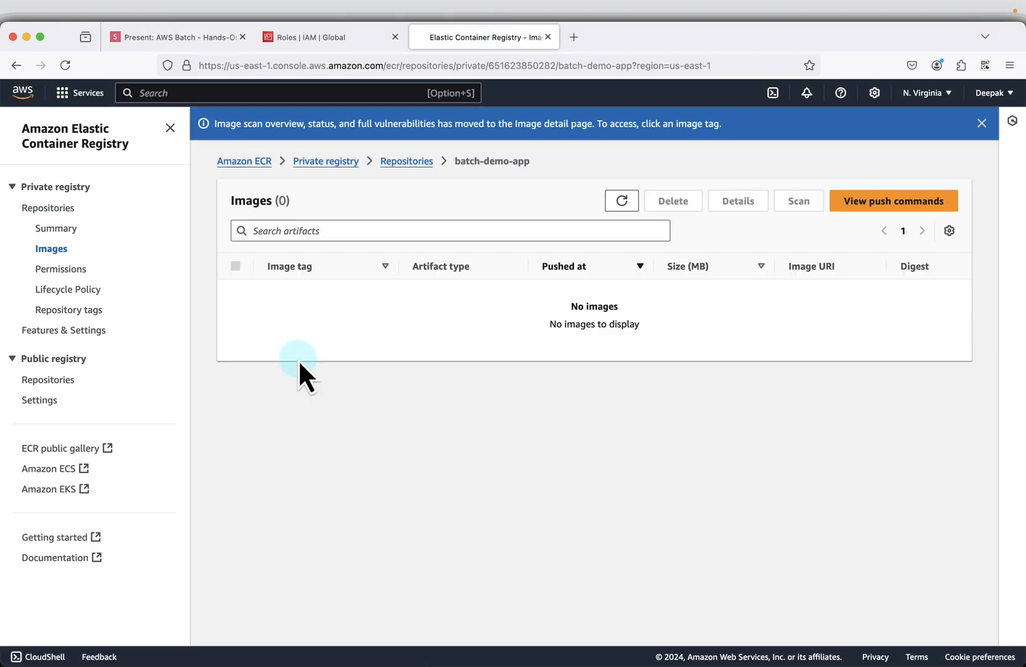
{"action": "left_click", "coordinate": [170, 128]}
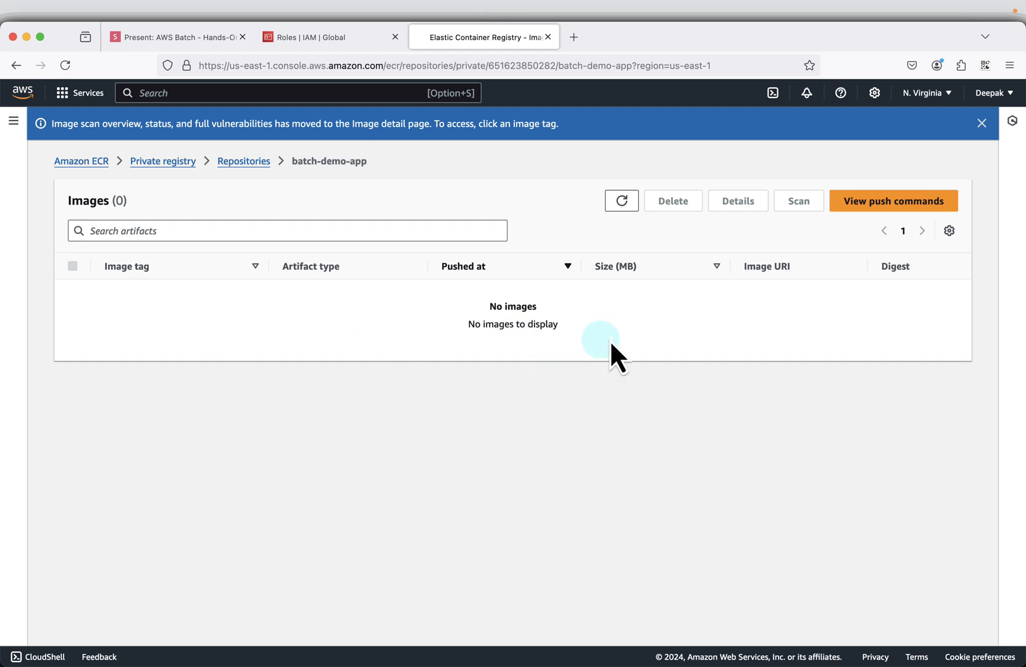
{"action": "left_click", "coordinate": [912, 202]}
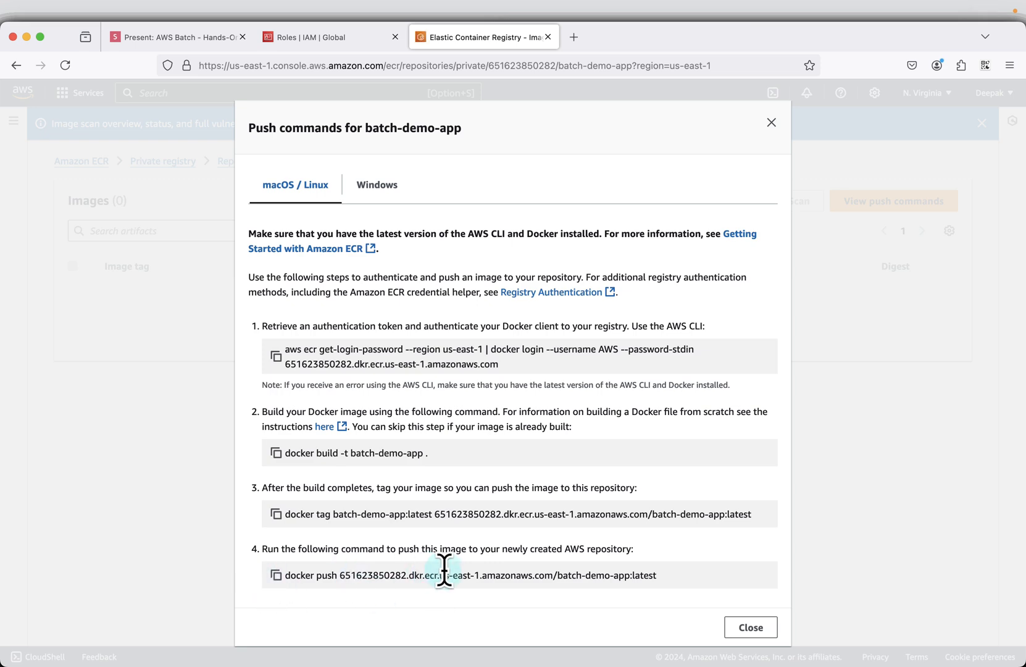
{"action": "left_click", "coordinate": [376, 187]}
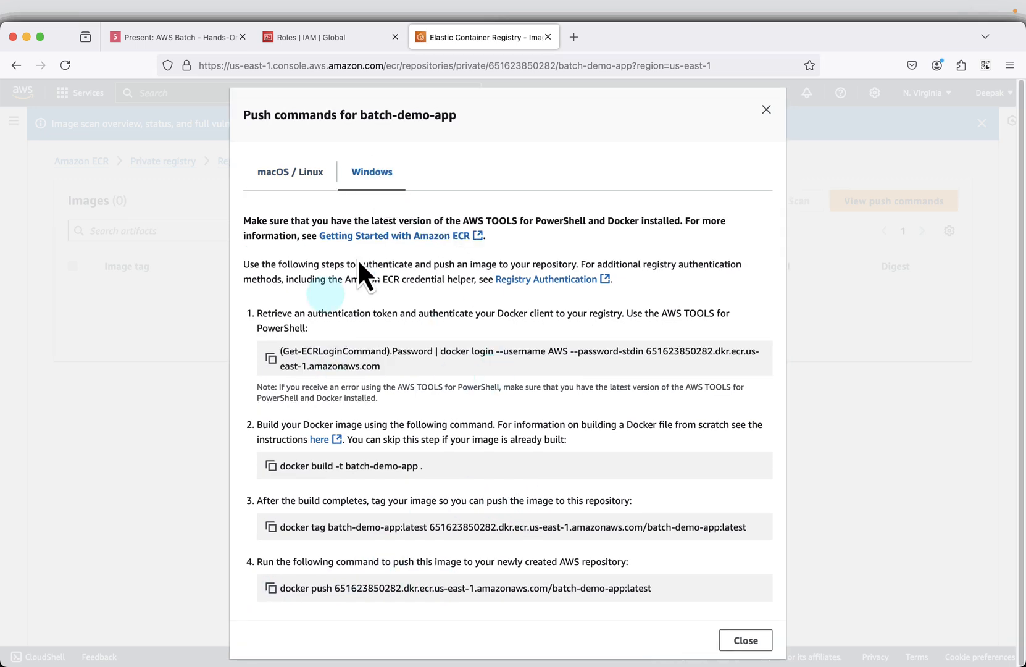
{"action": "left_click", "coordinate": [766, 109]}
- Return to the slides and advance to the Create S3 Bucket and Folder Structure script
{"action": "left_click", "coordinate": [164, 37]}
{"action": "key", "text": "Right"}
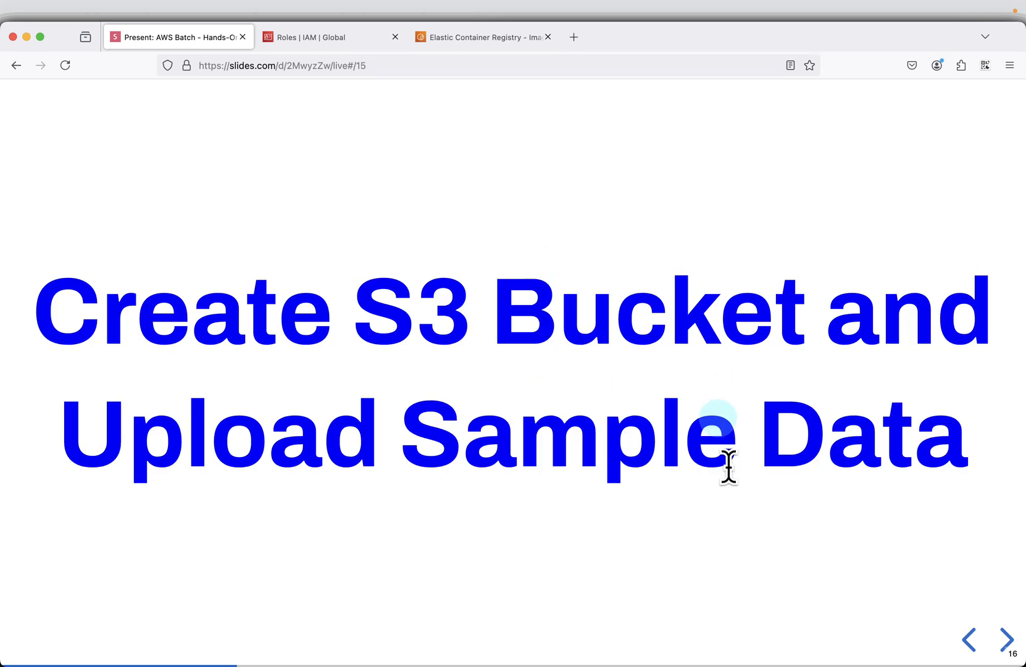
{"action": "key", "text": "Right"}
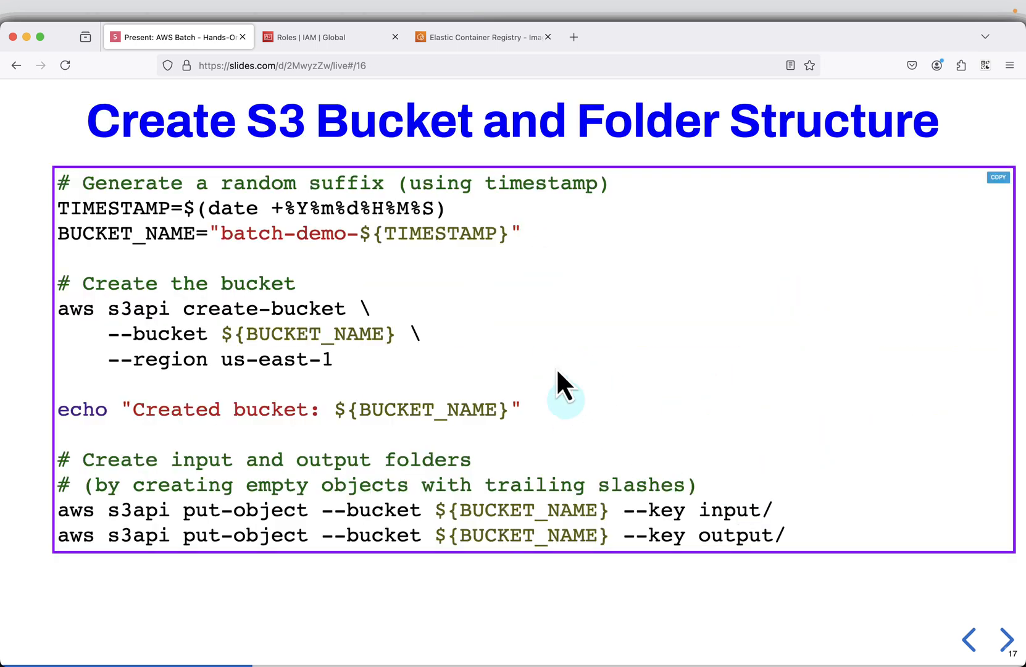
- Launch CloudShell from the ECR console, open it in its own browser tab, and dismiss the Amazon Q suggestion notice
{"action": "left_click", "coordinate": [487, 45]}
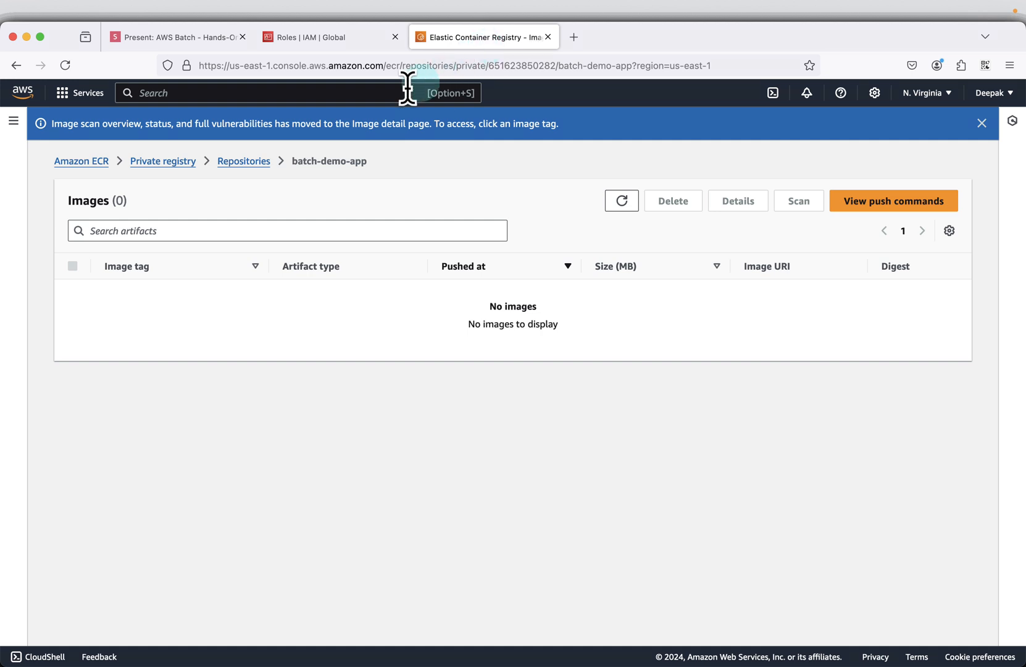
{"action": "left_click", "coordinate": [264, 96]}
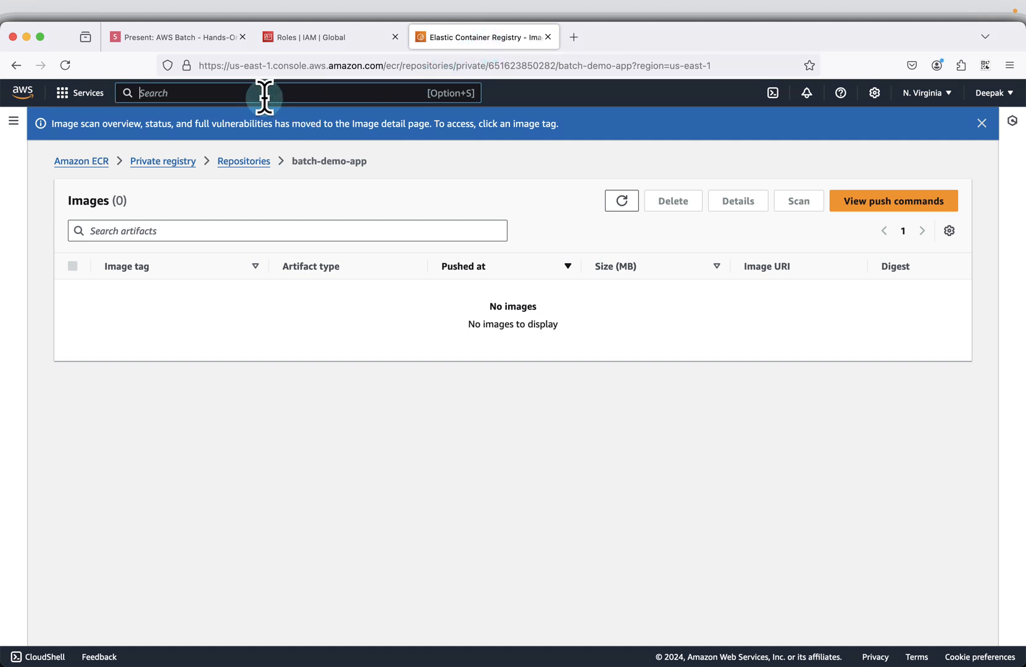
{"action": "left_click", "coordinate": [38, 658]}
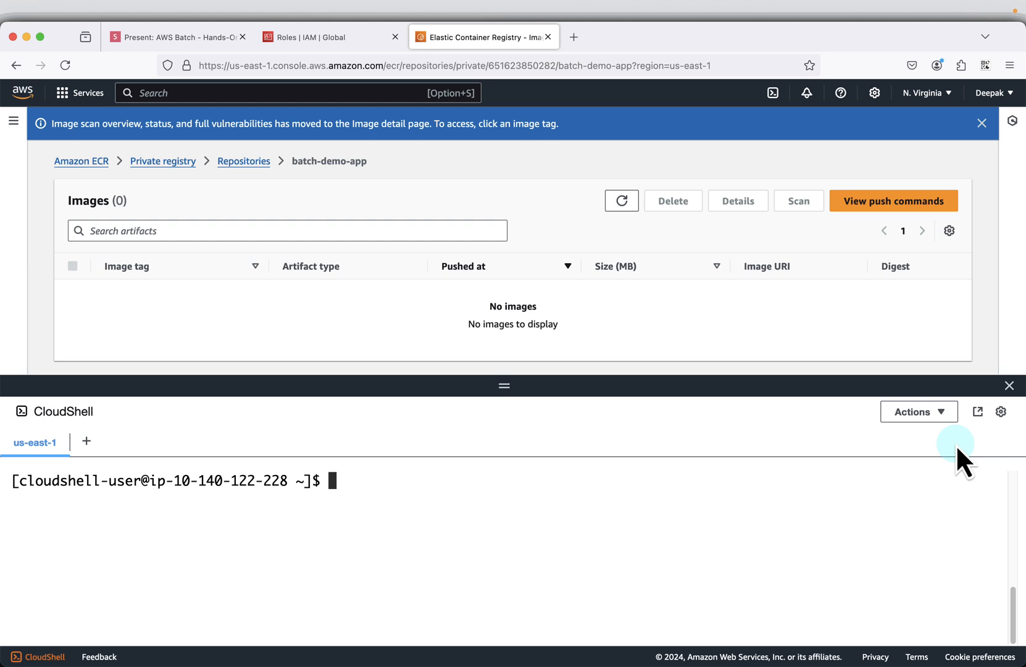
{"action": "left_click", "coordinate": [978, 412]}
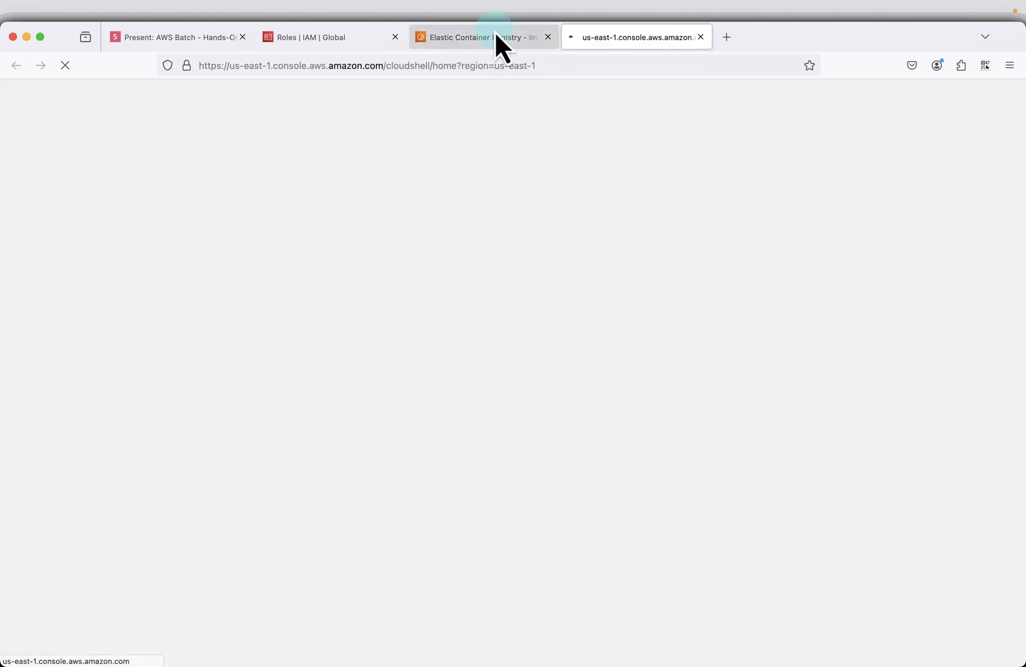
{"action": "left_click", "coordinate": [496, 37]}
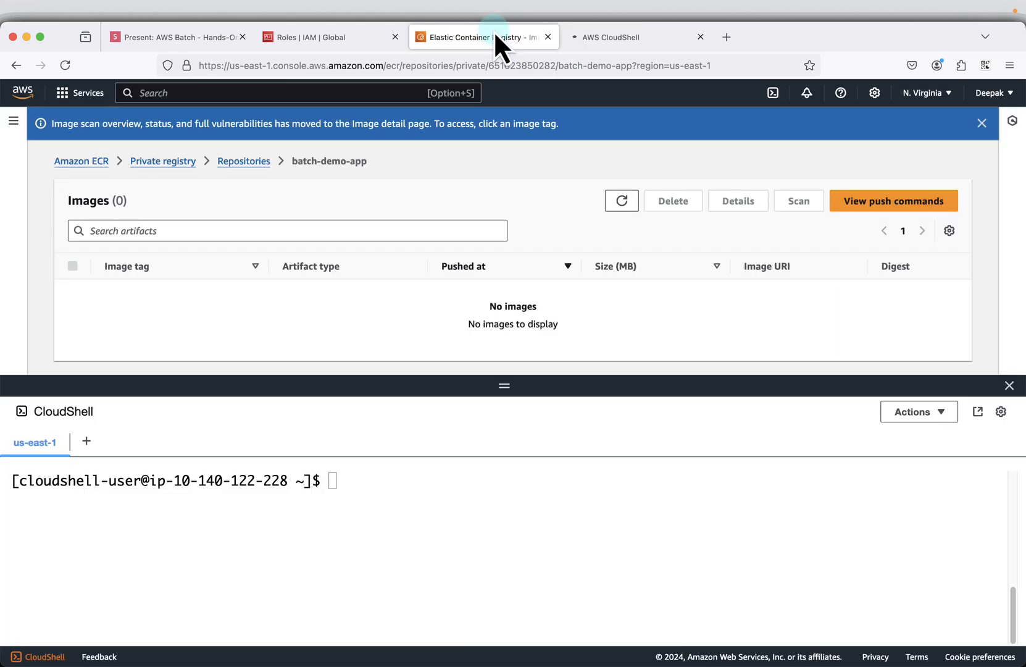
{"action": "left_click", "coordinate": [1010, 386]}
{"action": "left_click", "coordinate": [642, 37]}
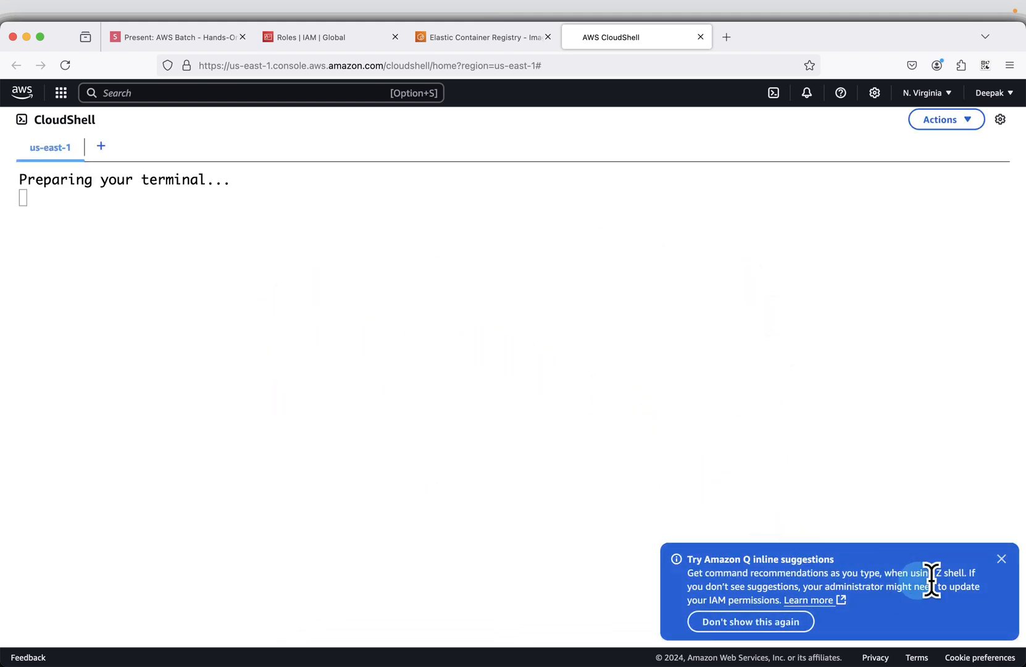
{"action": "left_click", "coordinate": [1001, 559]}
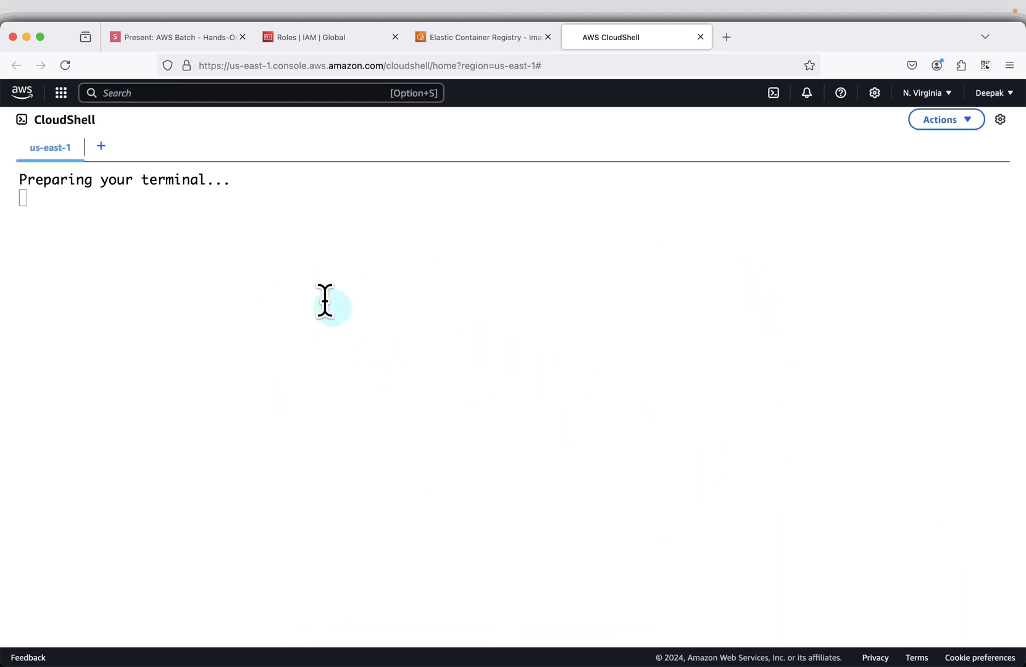
{"action": "left_click", "coordinate": [285, 273]}
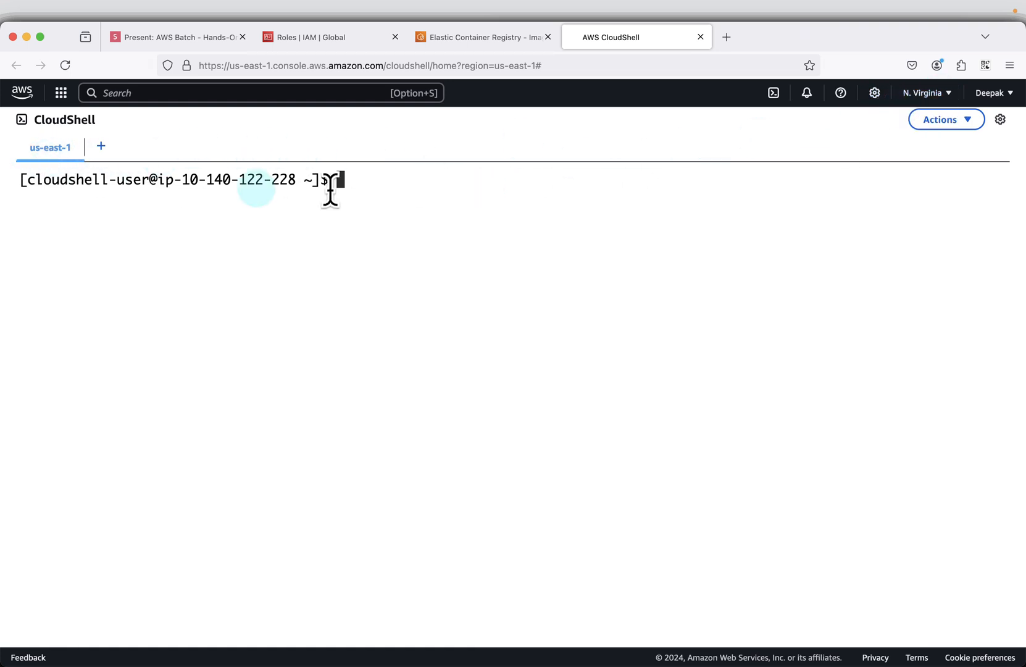
- Copy the Create S3 Bucket and Folder Structure script from the slide and run it in CloudShell
{"action": "left_click", "coordinate": [167, 38]}
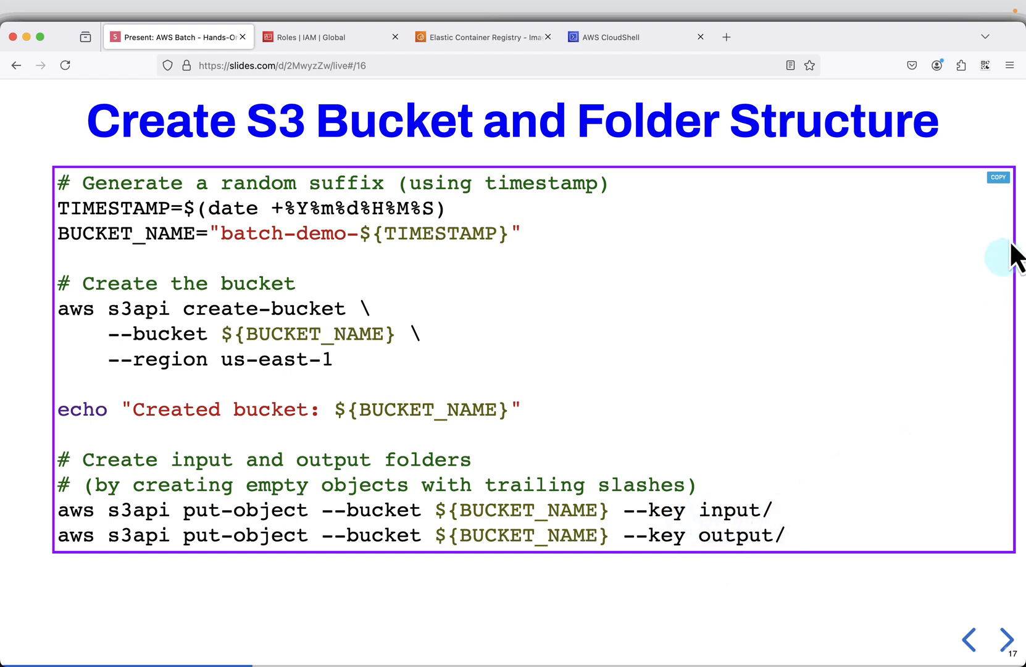
{"action": "left_click", "coordinate": [995, 179]}
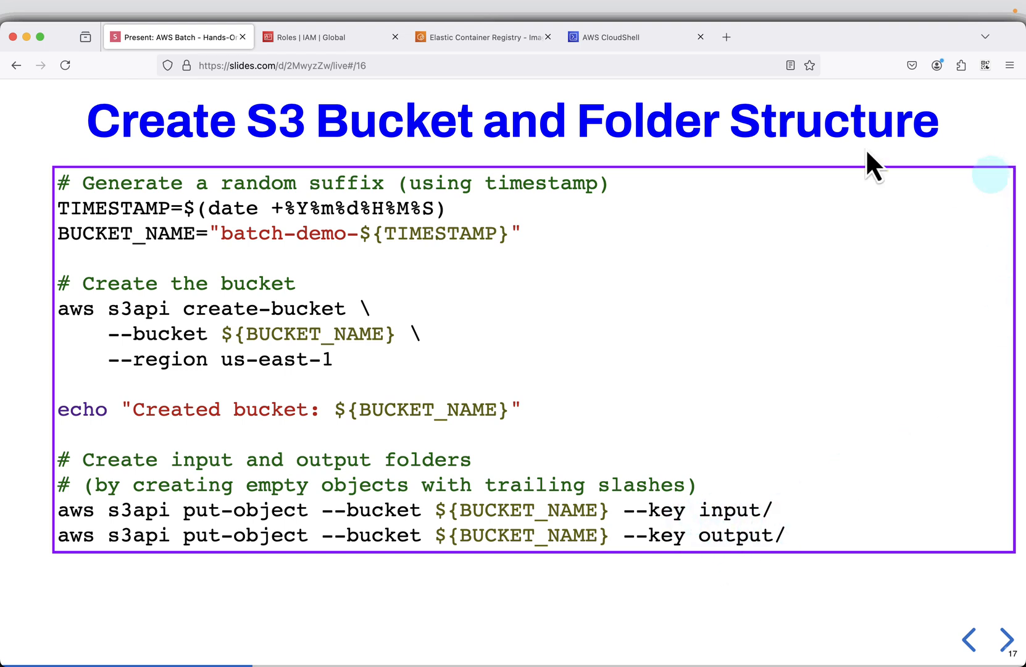
{"action": "left_click", "coordinate": [636, 42]}
{"action": "left_click", "coordinate": [576, 305]}
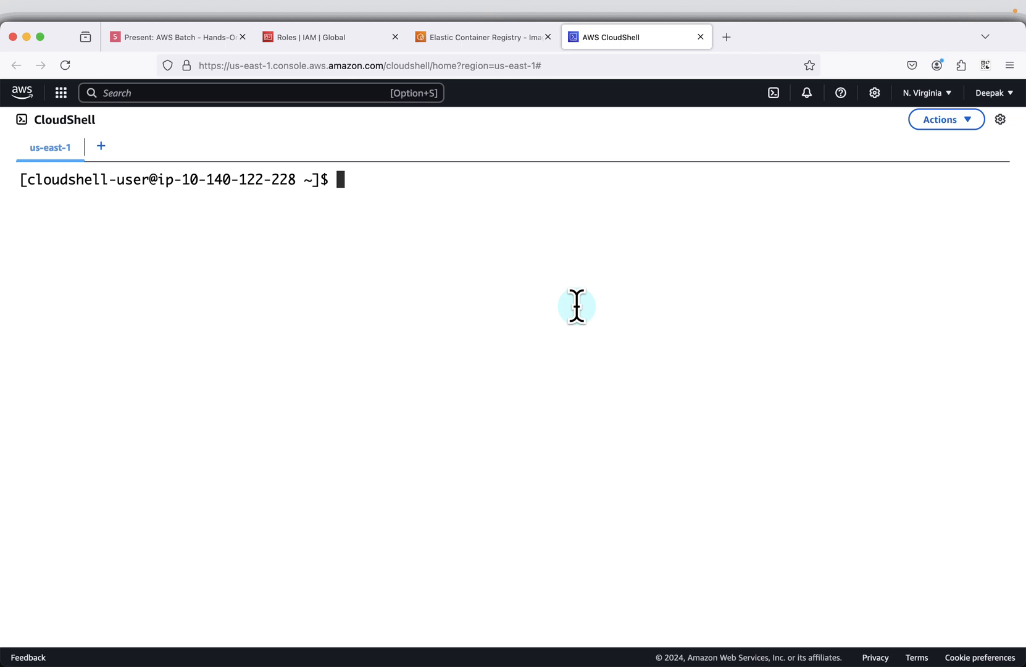
{"action": "key", "text": "super+v"}
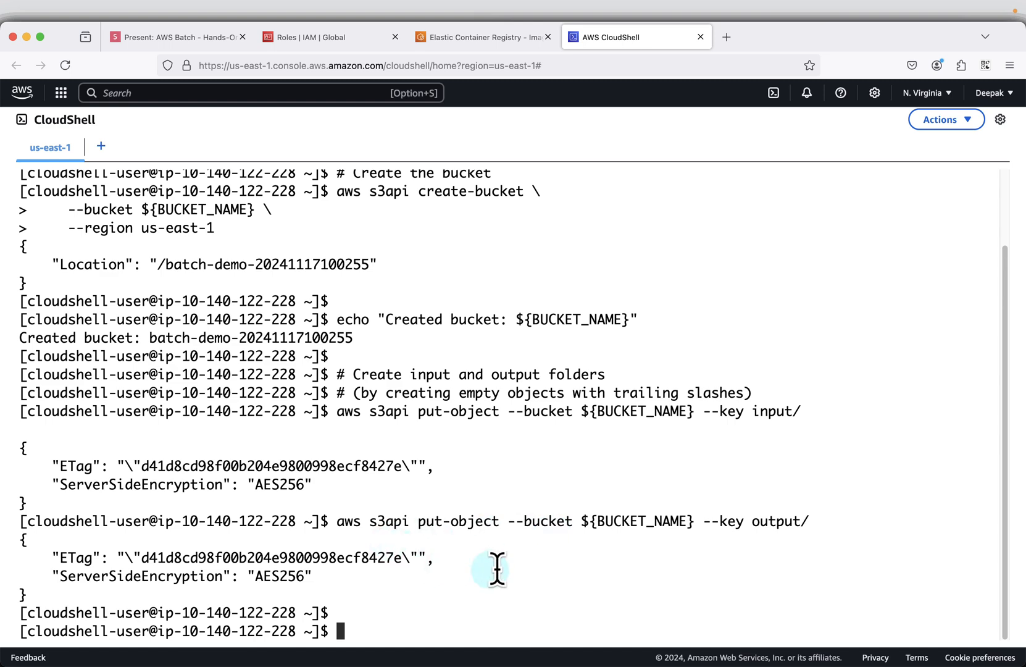
- Copy the Sample data.csv script from the next slide and run it in CloudShell to create data.csv
{"action": "left_click", "coordinate": [172, 39]}
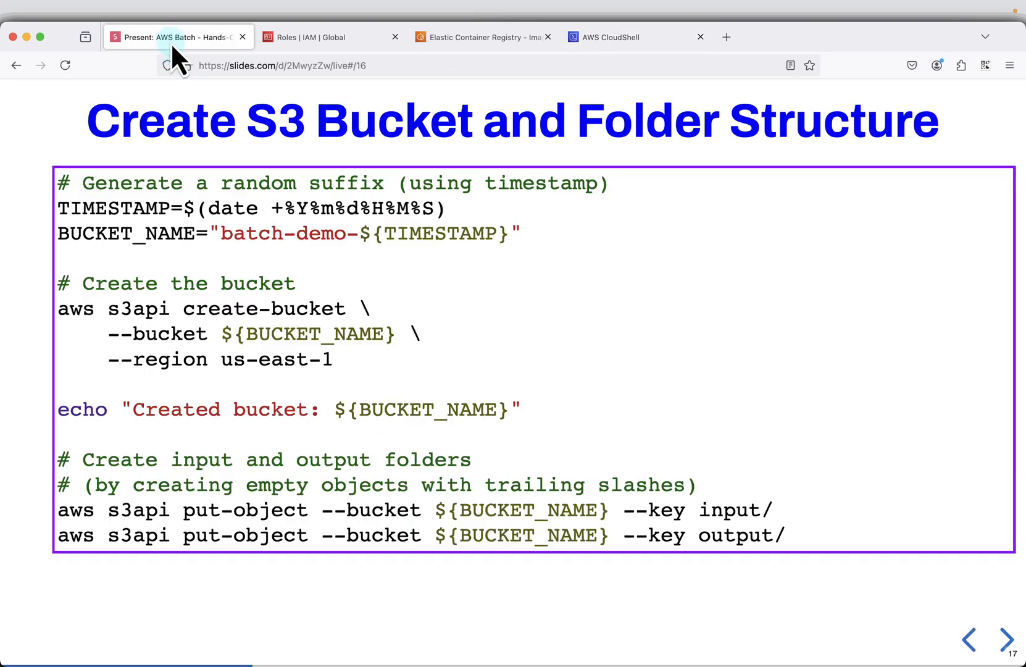
{"action": "key", "text": "Right"}
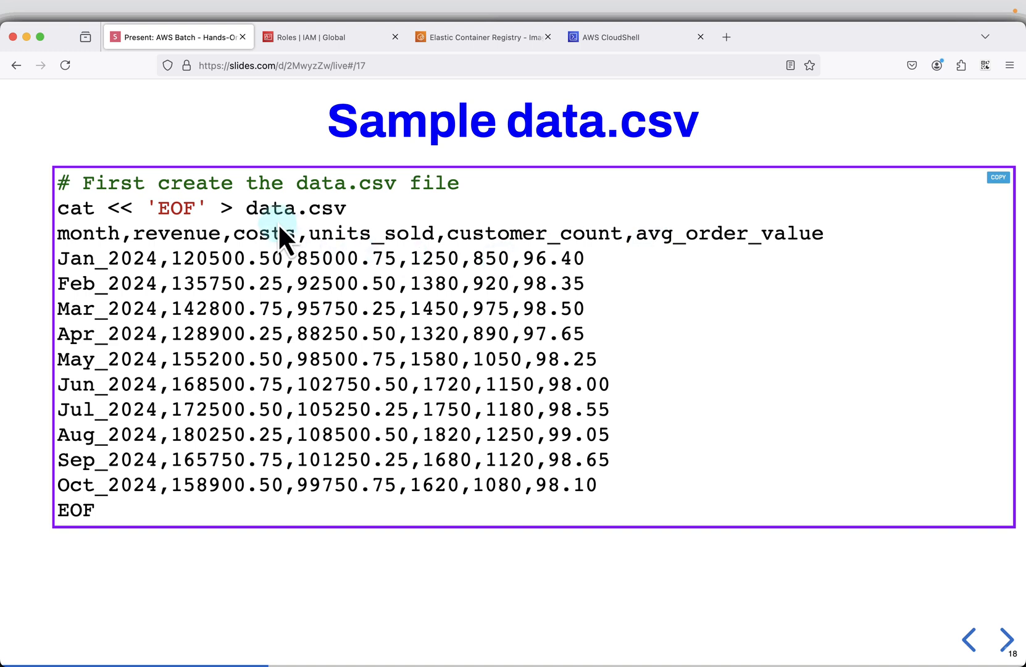
{"action": "left_click", "coordinate": [992, 180]}
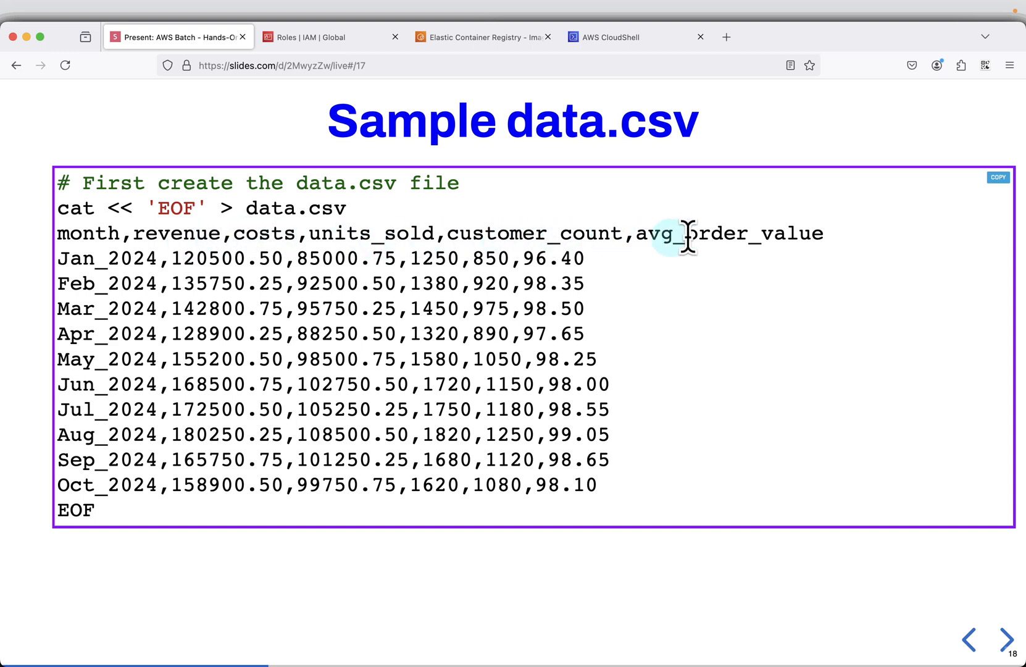
{"action": "left_click", "coordinate": [613, 42]}
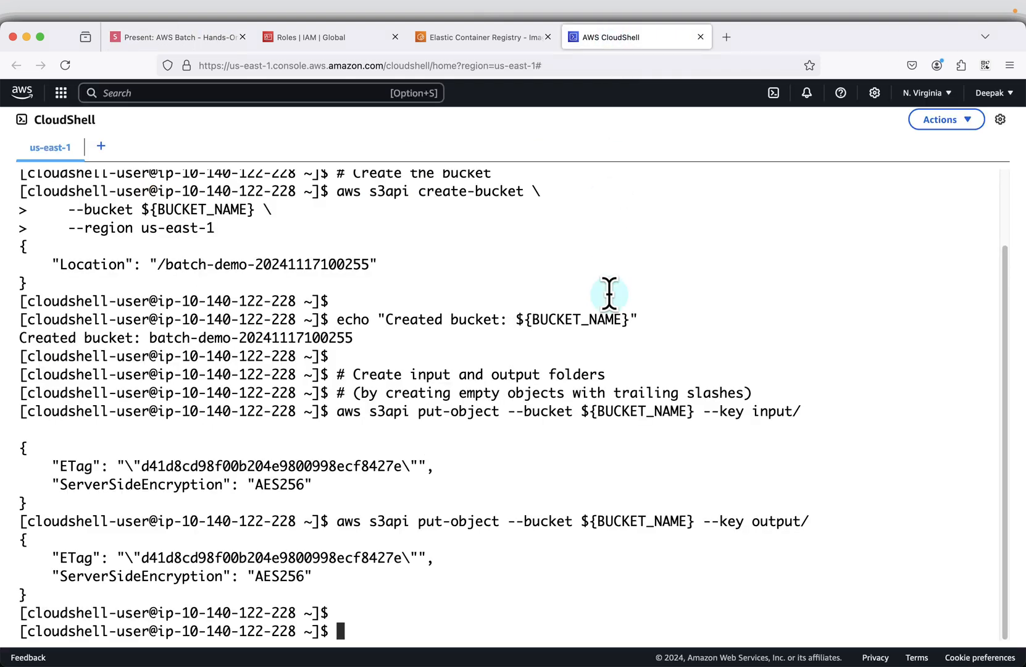
{"action": "key", "text": "super+v"}
{"action": "key", "text": "Return"}
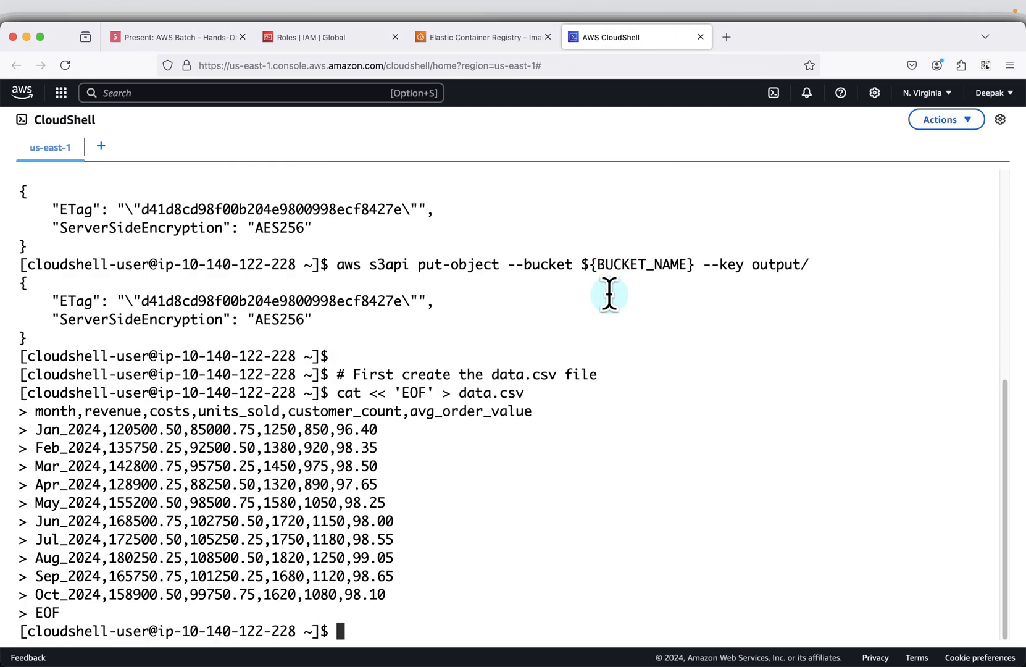
- Return to the slides and advance to the Upload data.csv to S3 Bucket script
{"action": "left_click", "coordinate": [187, 38]}
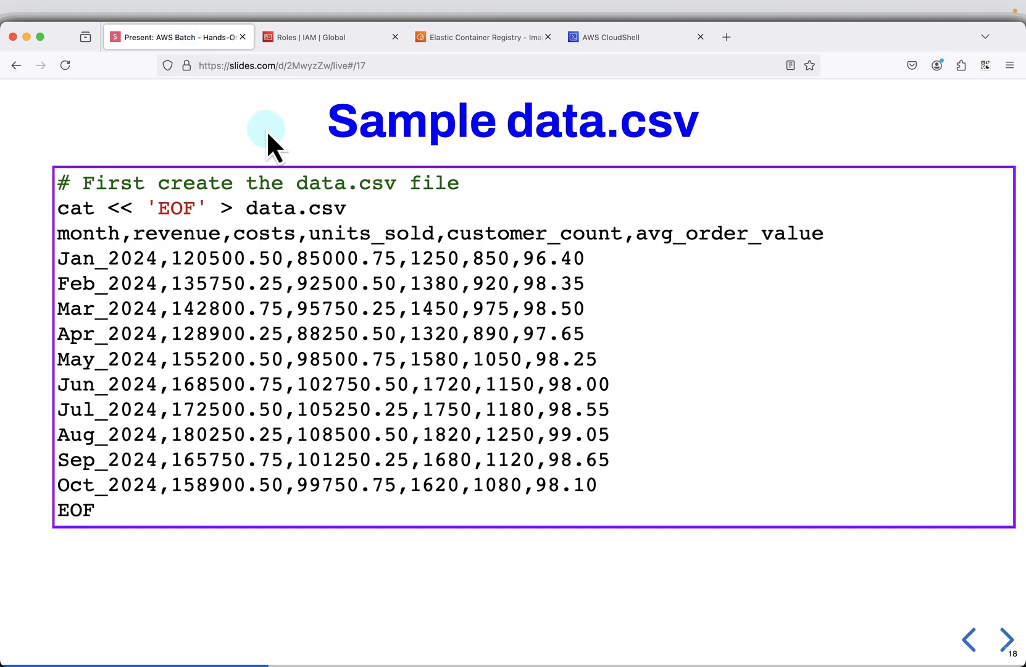
{"action": "key", "text": "Right"}
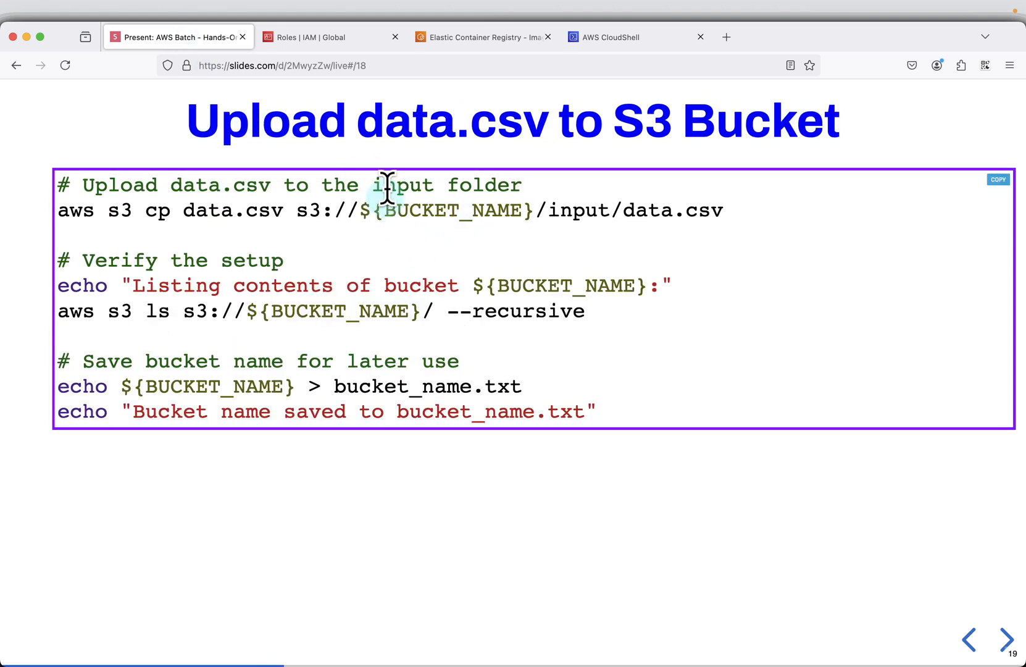
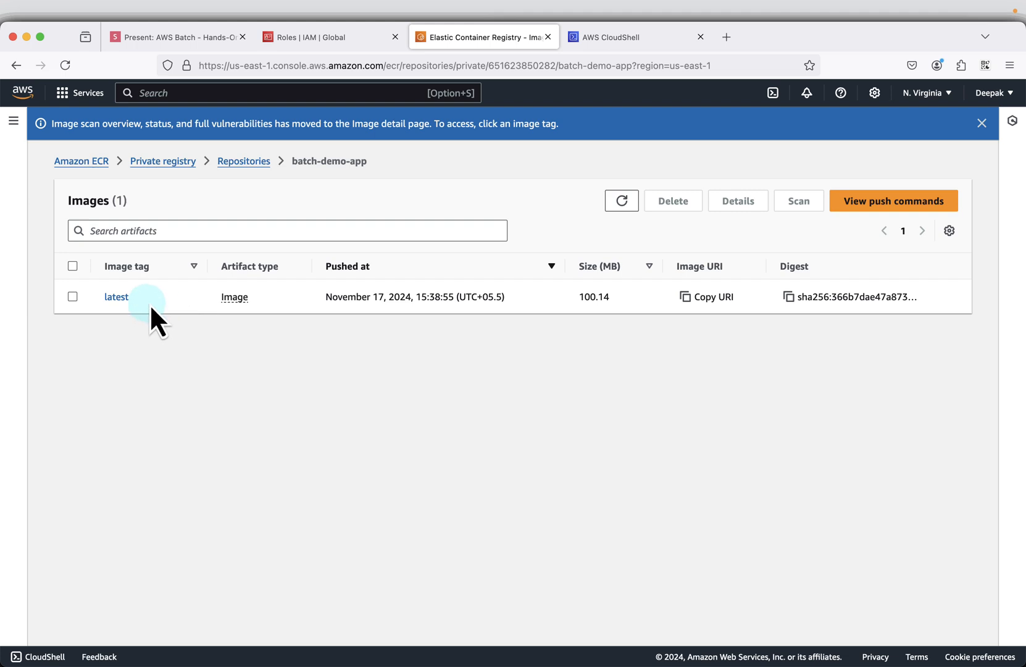
- Return to the hands-on slides and advance to the Compute environment configuration slide
{"action": "left_click", "coordinate": [225, 60]}
{"action": "key", "text": "Right"}
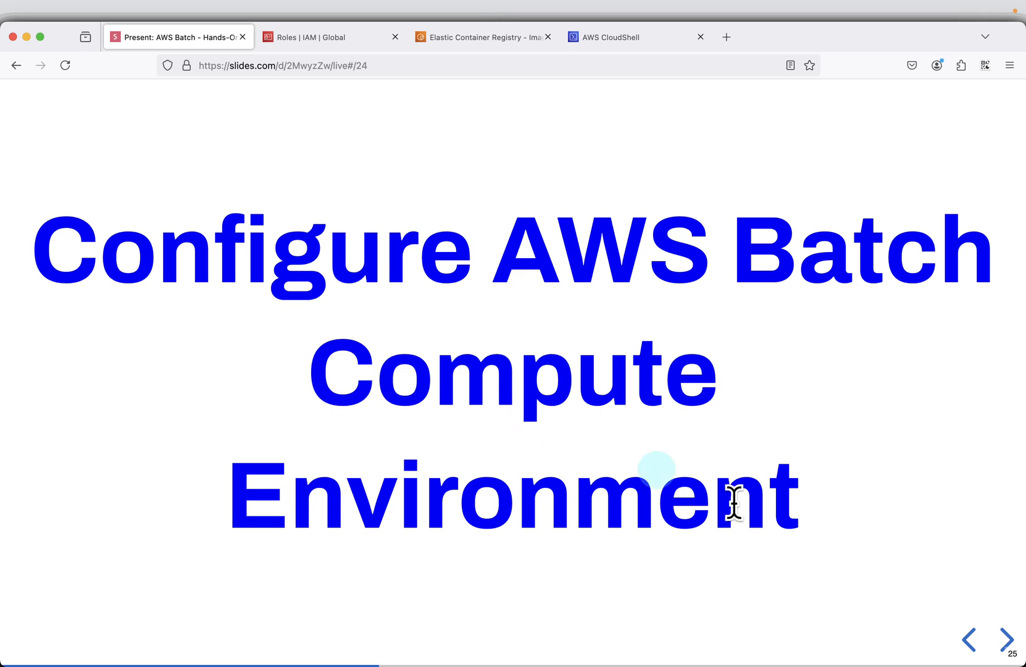
{"action": "left_click", "coordinate": [1008, 641]}
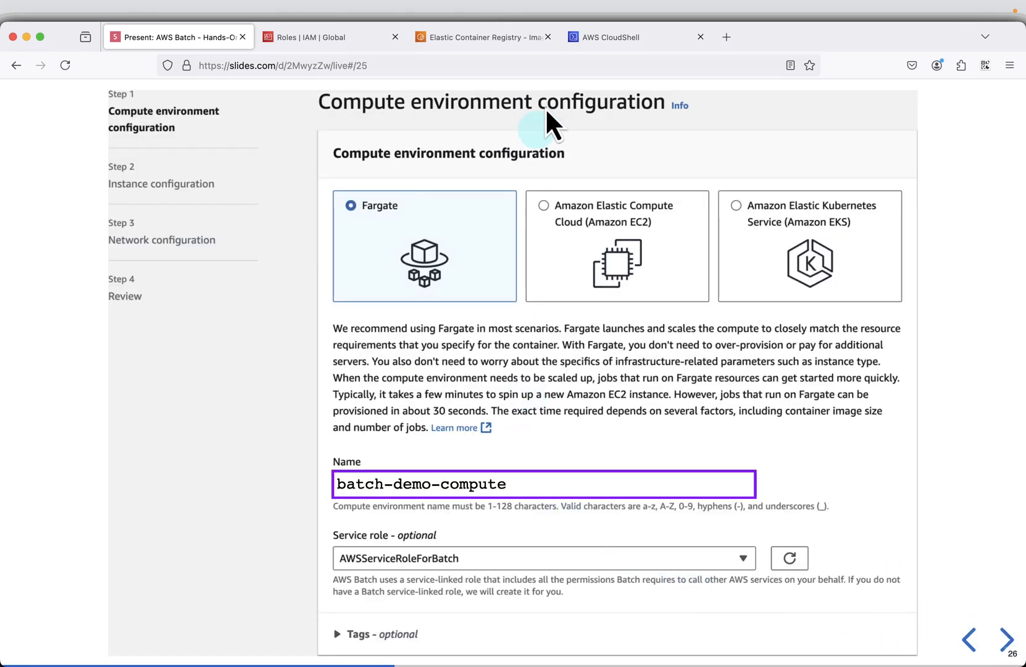
- Search the AWS console for Batch from the ECR page, open the service in a new browser tab, and switch to it
{"action": "left_click", "coordinate": [468, 37]}
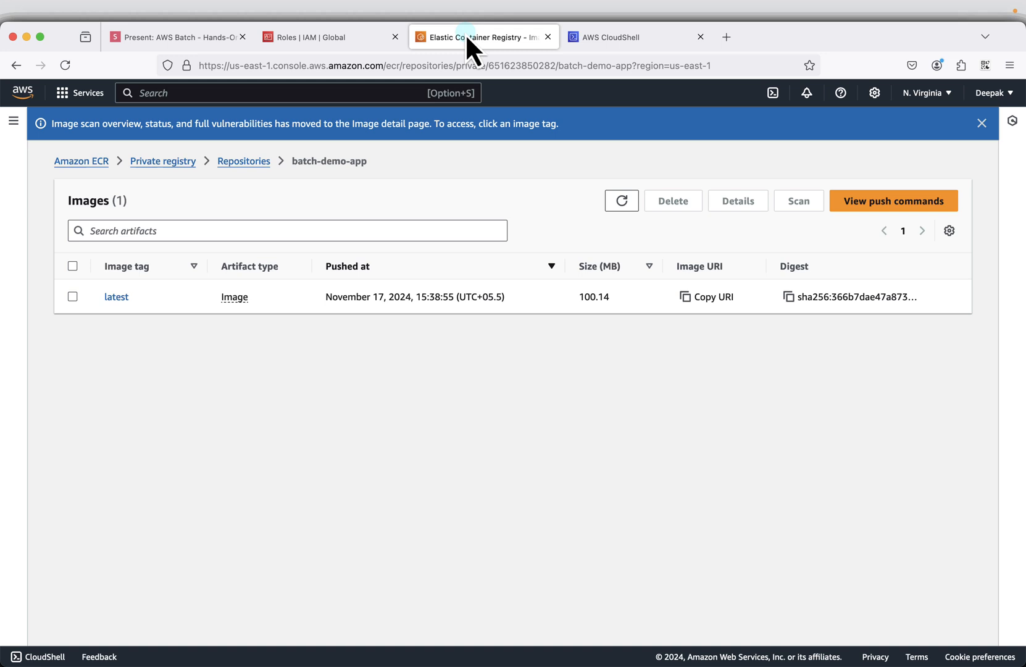
{"action": "left_click", "coordinate": [247, 94]}
{"action": "type", "text": "Batch"}
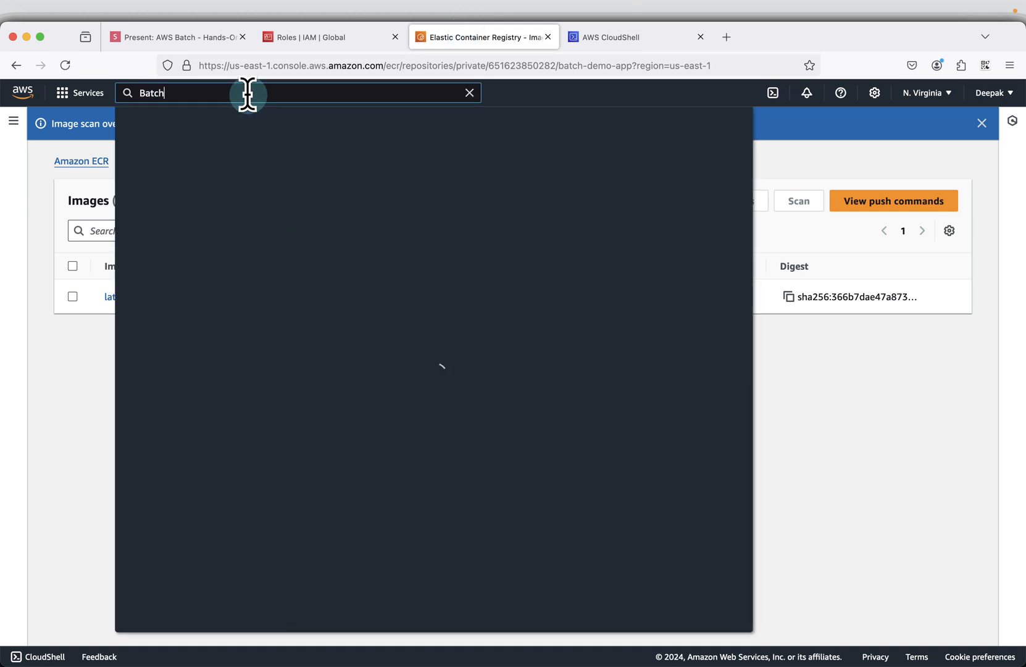
{"action": "right_click", "coordinate": [347, 200]}
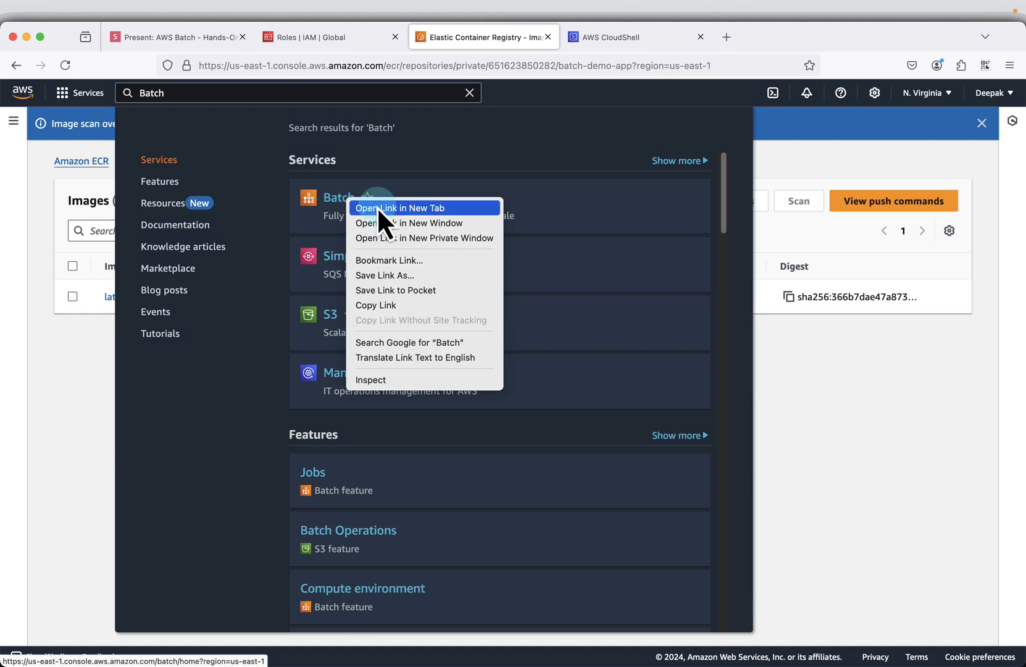
{"action": "left_click", "coordinate": [377, 206]}
{"action": "left_click", "coordinate": [635, 38]}
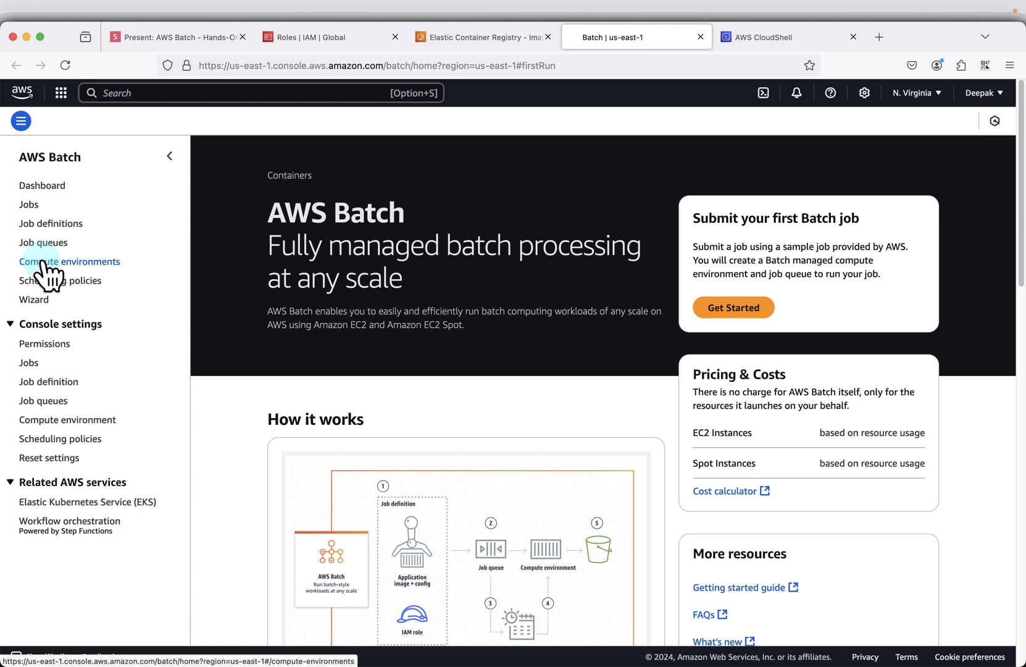
- Start creating a Fargate compute environment and name it batch-demo-compute, using the name copied from the slide
{"action": "left_click", "coordinate": [45, 262]}
{"action": "left_click", "coordinate": [985, 208]}
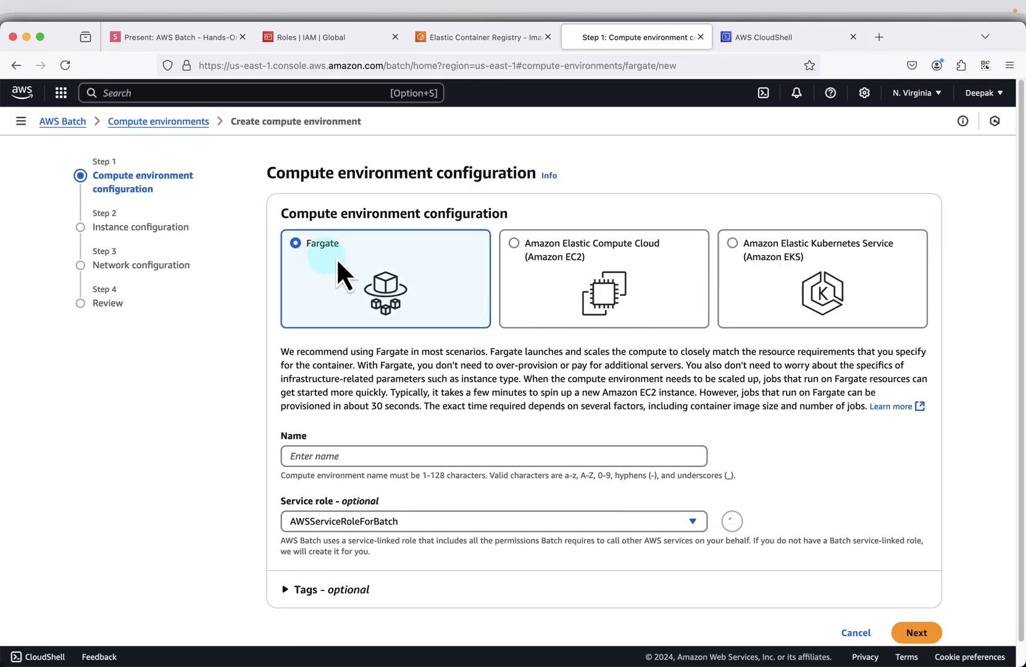
{"action": "left_click", "coordinate": [177, 38]}
{"action": "left_click", "coordinate": [735, 481]}
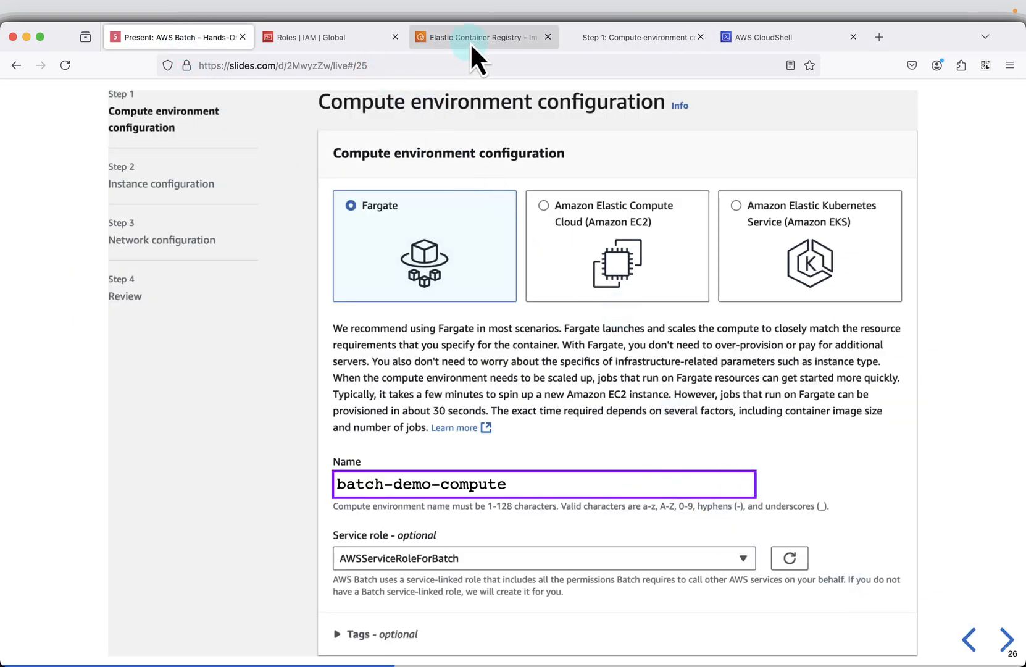
{"action": "left_click", "coordinate": [679, 37]}
{"action": "right_click", "coordinate": [368, 456]}
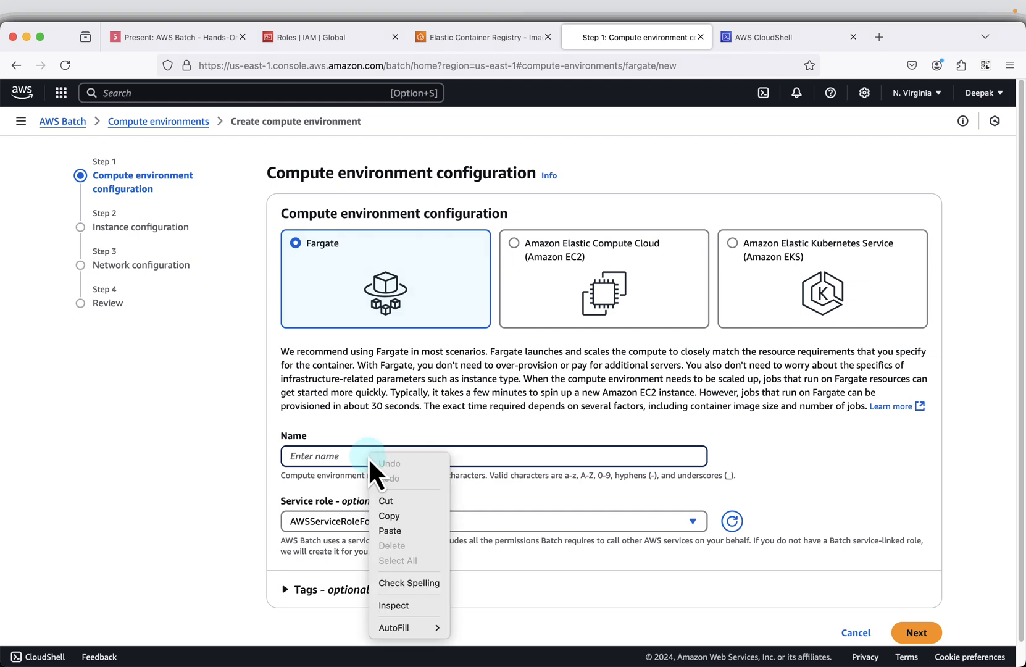
{"action": "left_click", "coordinate": [393, 531]}
{"action": "scroll", "coordinate": [469, 471], "scroll_direction": "down", "scroll_amount": 1}
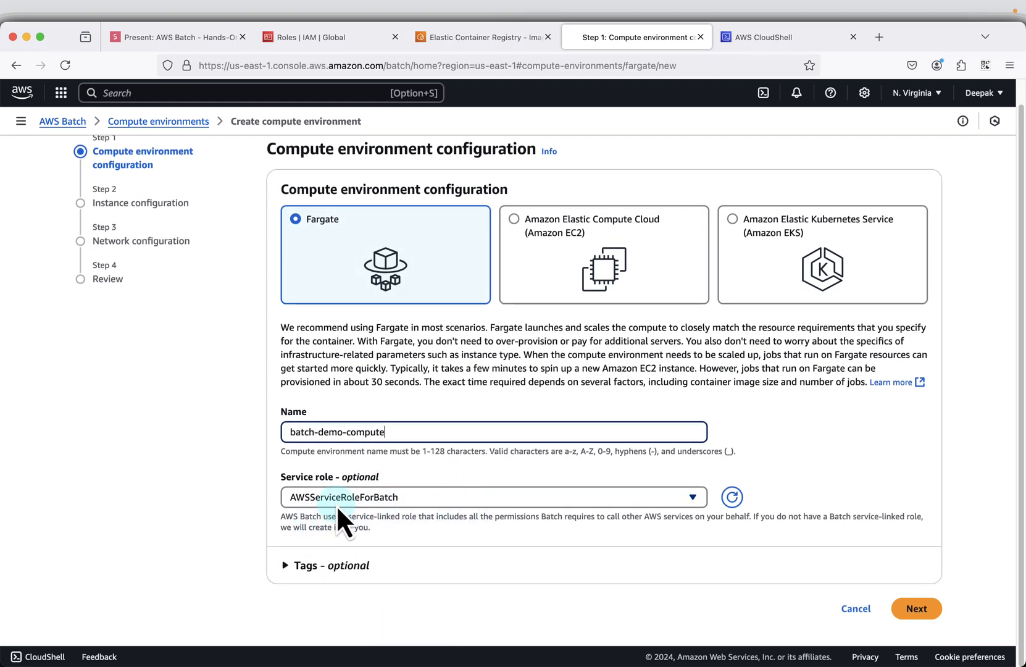
- Consult the Instance configuration slide, continue to that stage of the compute environment setup, and set Maximum vCPUs to 1
{"action": "left_click", "coordinate": [155, 37]}
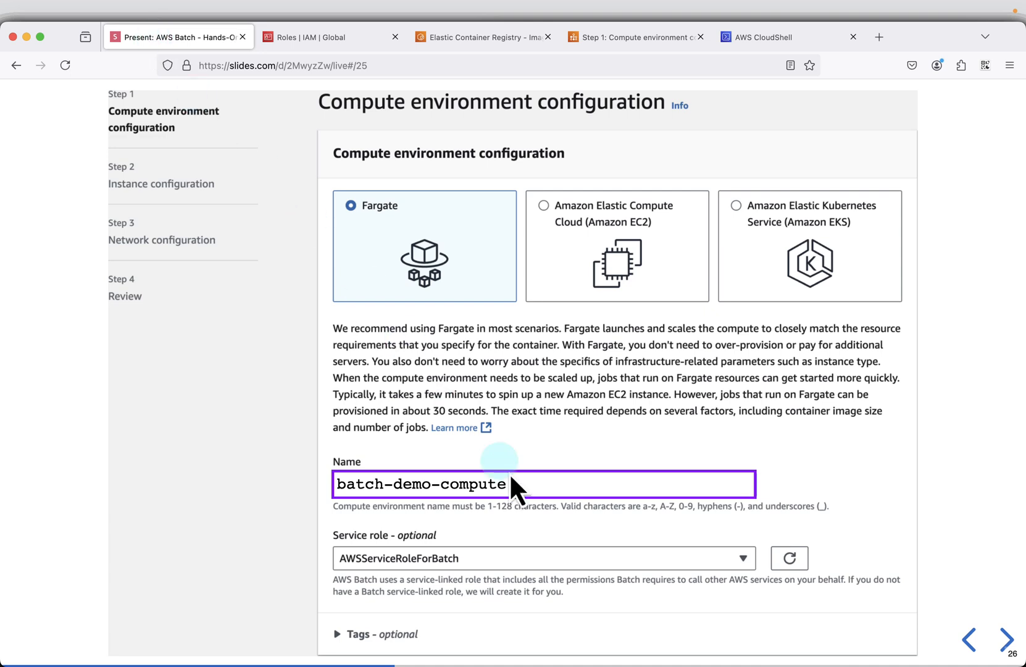
{"action": "left_click", "coordinate": [1006, 638]}
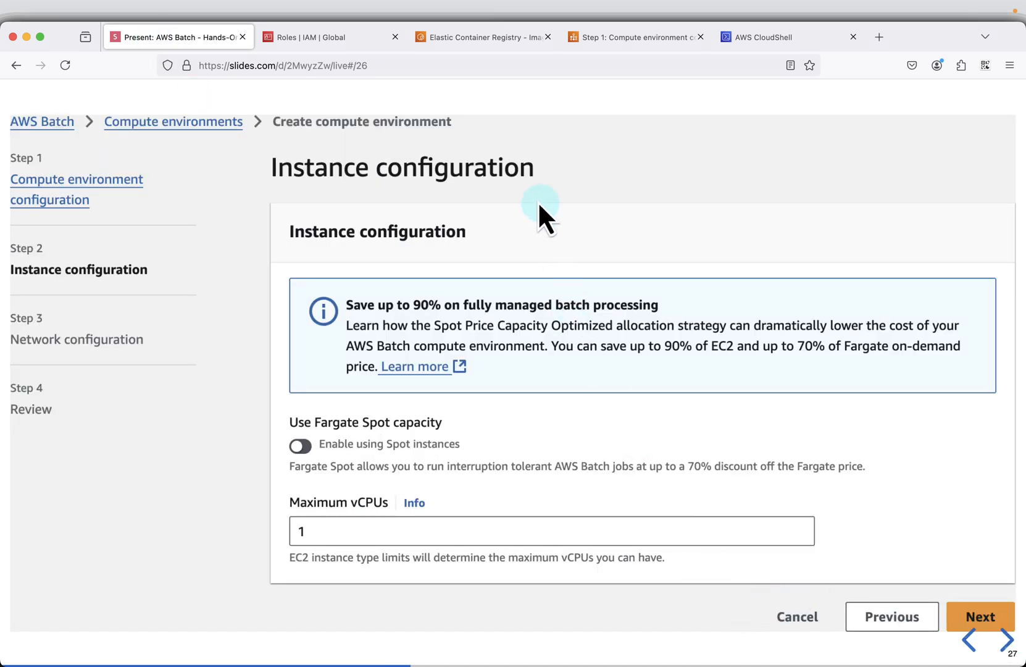
{"action": "left_click", "coordinate": [614, 37]}
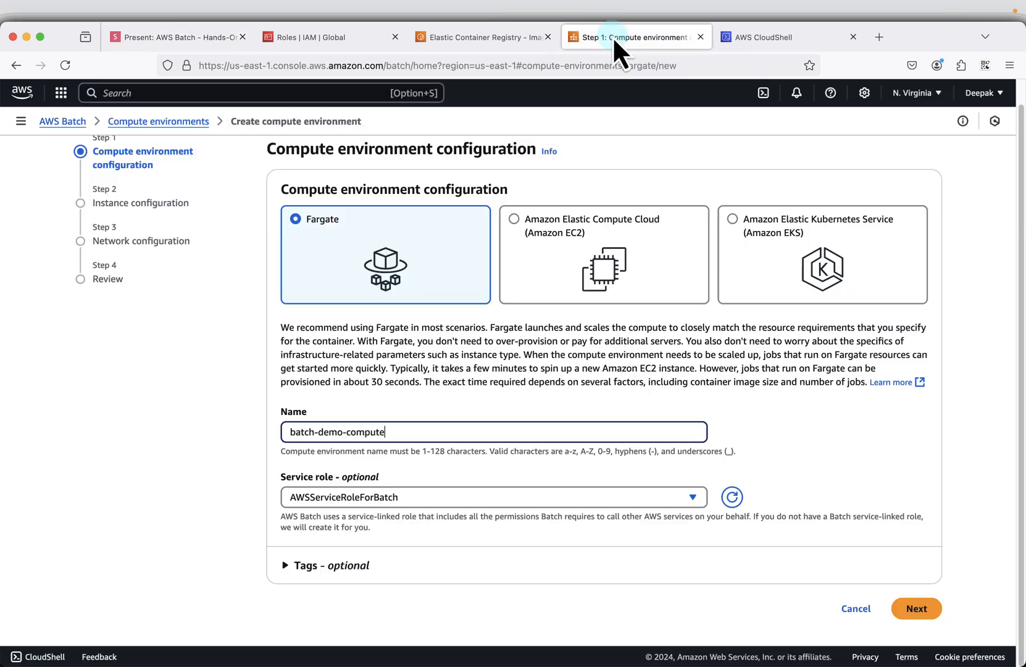
{"action": "left_click", "coordinate": [923, 609]}
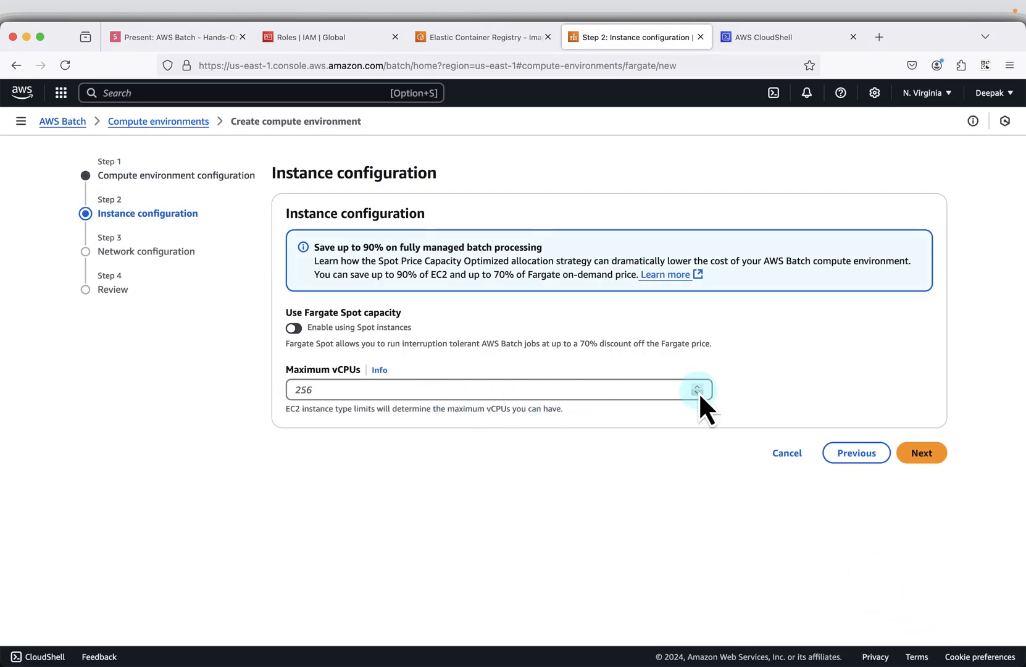
{"action": "left_click", "coordinate": [597, 388]}
{"action": "type", "text": "1"}
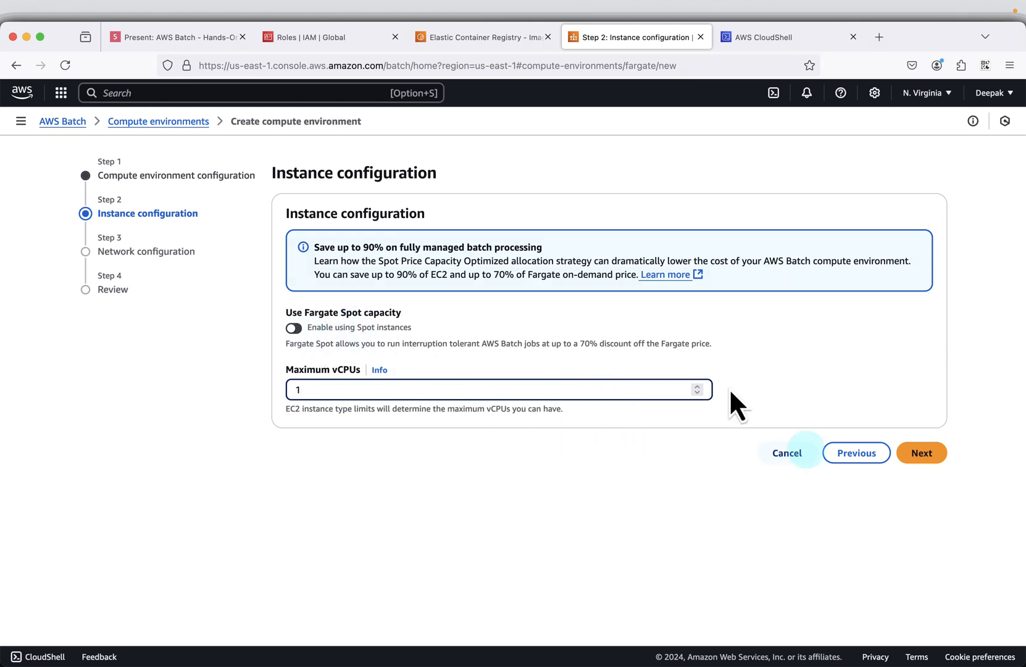
- Check the Network configuration slide, accept the default VPC, subnets and security group, and create the compute environment
{"action": "left_click", "coordinate": [195, 38]}
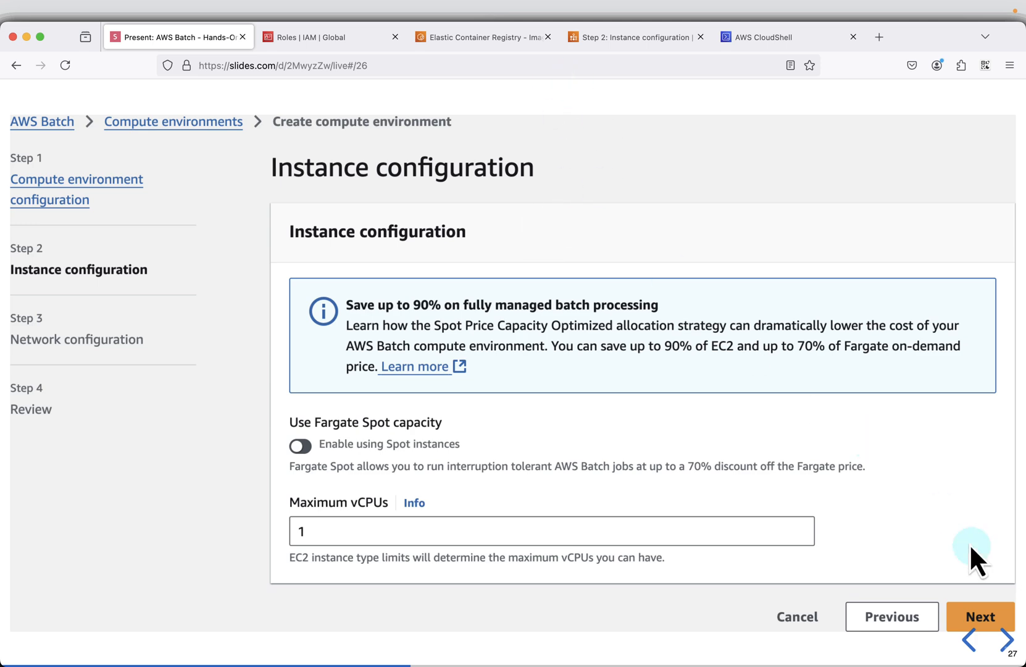
{"action": "left_click", "coordinate": [1001, 639]}
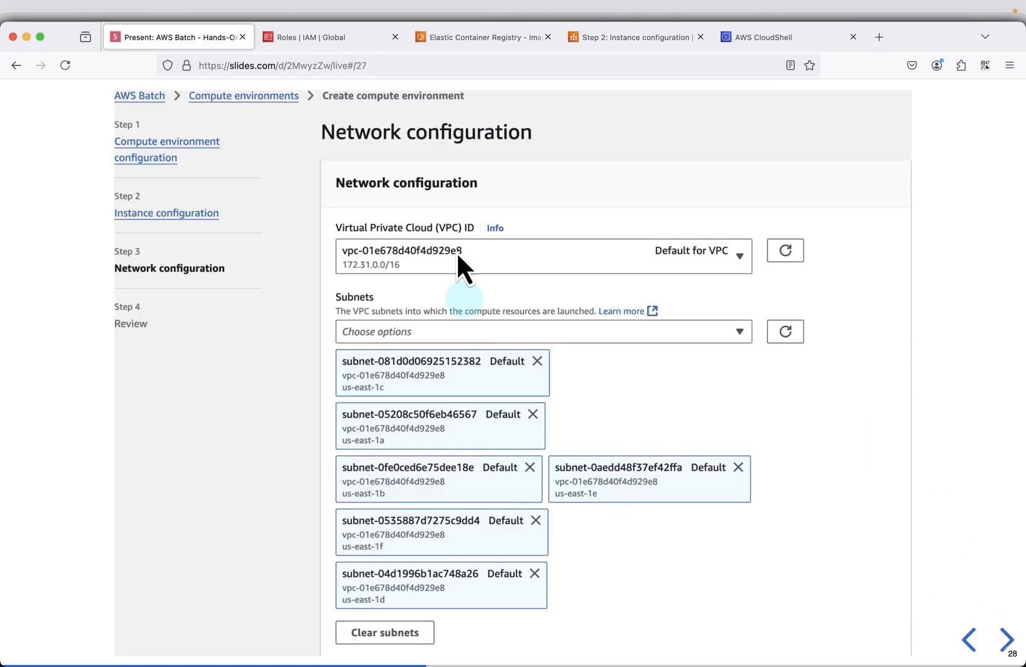
{"action": "left_click", "coordinate": [610, 38]}
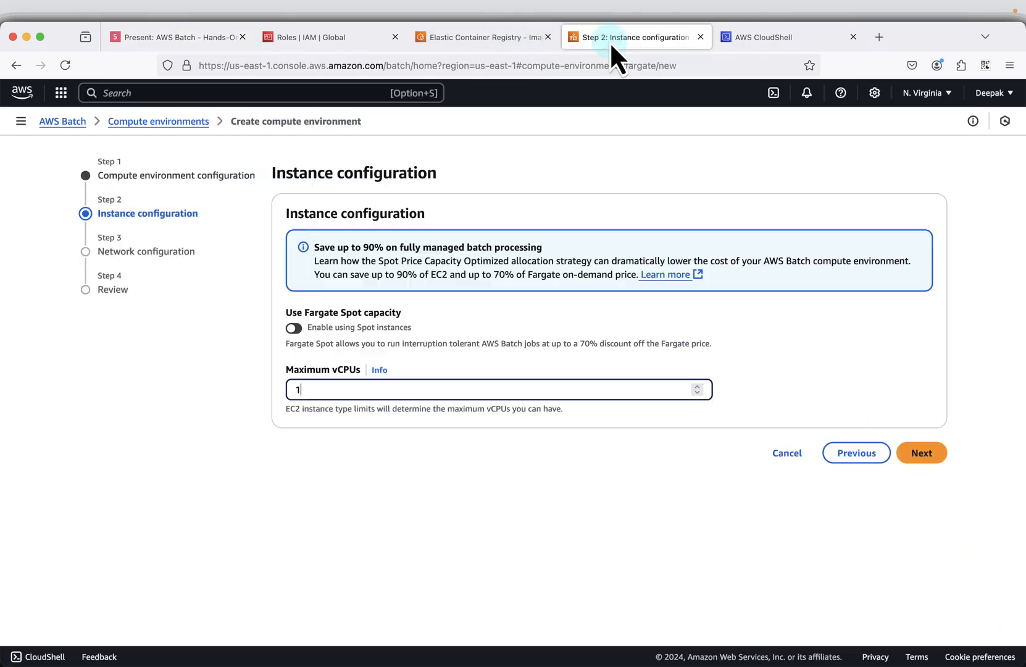
{"action": "left_click", "coordinate": [926, 452]}
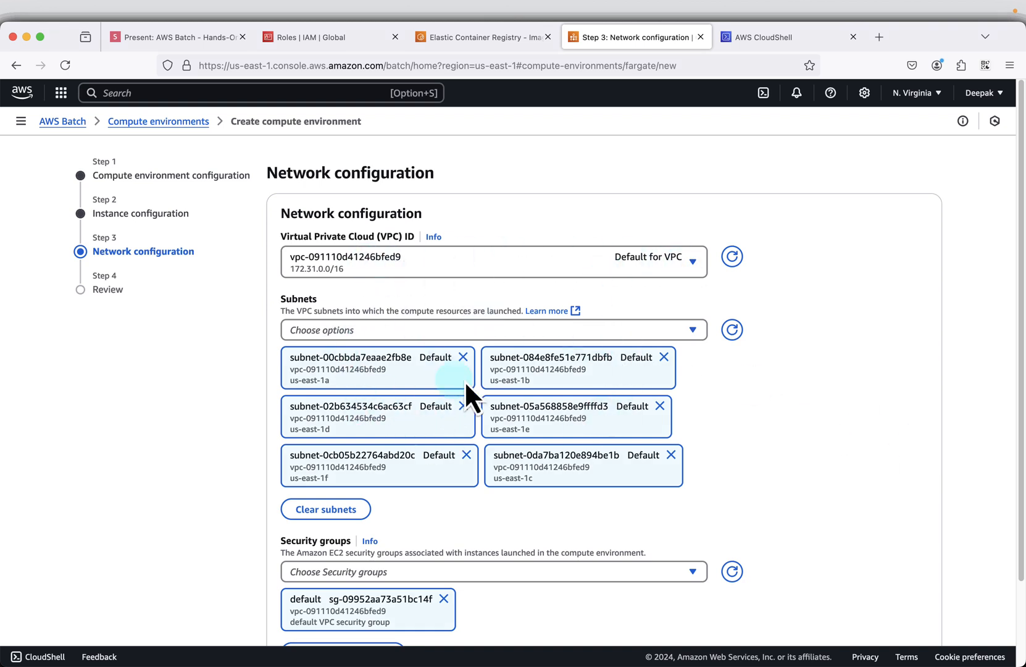
{"action": "scroll", "coordinate": [561, 457], "scroll_direction": "down", "scroll_amount": 1}
{"action": "scroll", "coordinate": [561, 458], "scroll_direction": "down", "scroll_amount": 3}
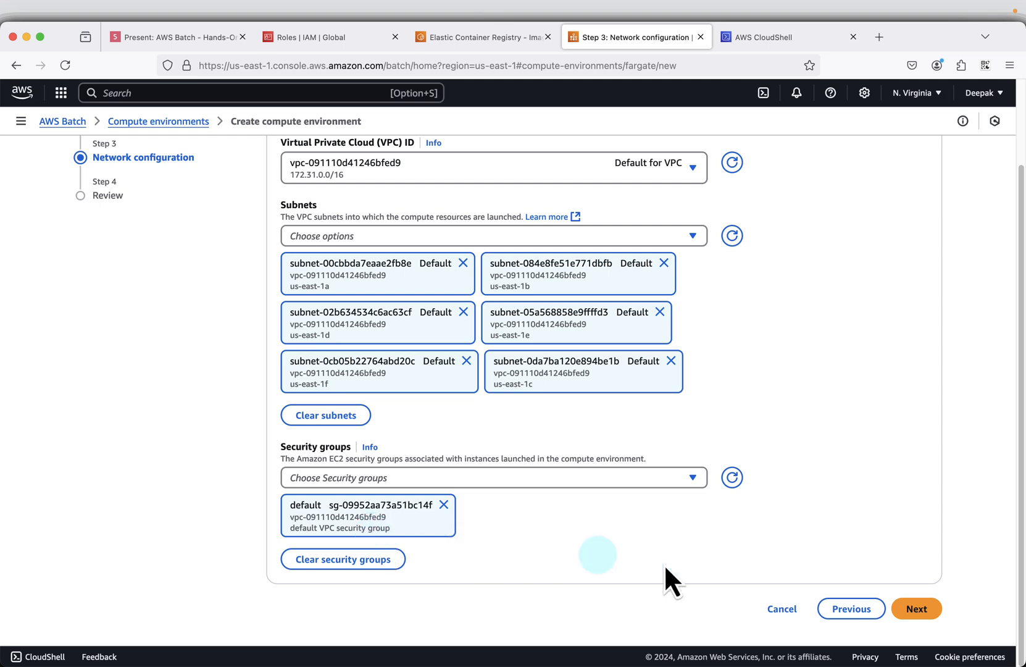
{"action": "left_click", "coordinate": [915, 609]}
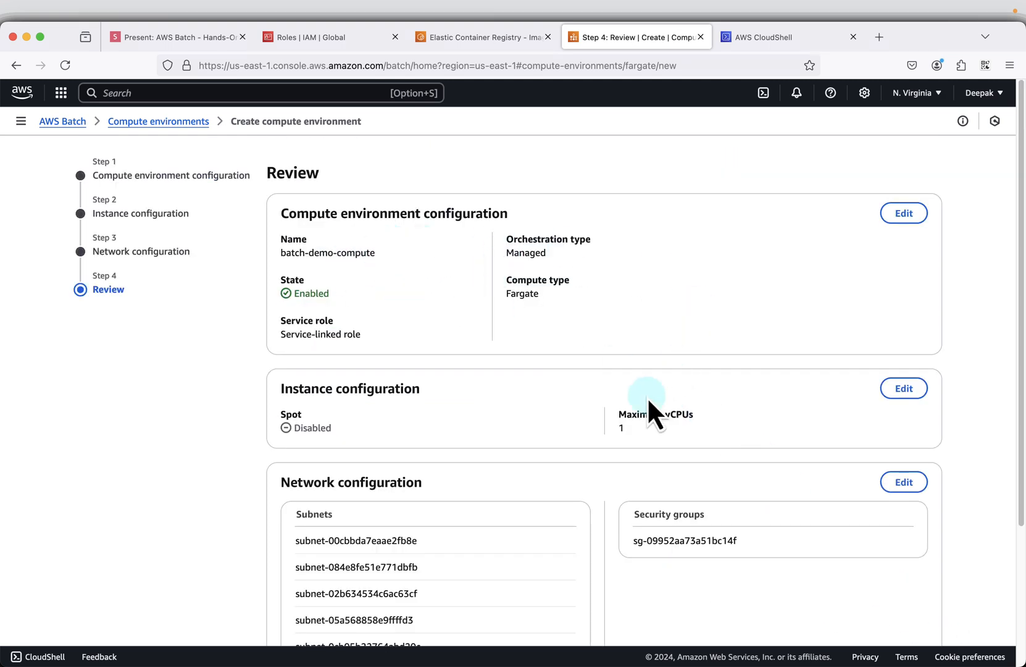
{"action": "scroll", "coordinate": [647, 395], "scroll_direction": "down", "scroll_amount": 6}
{"action": "left_click", "coordinate": [851, 610]}
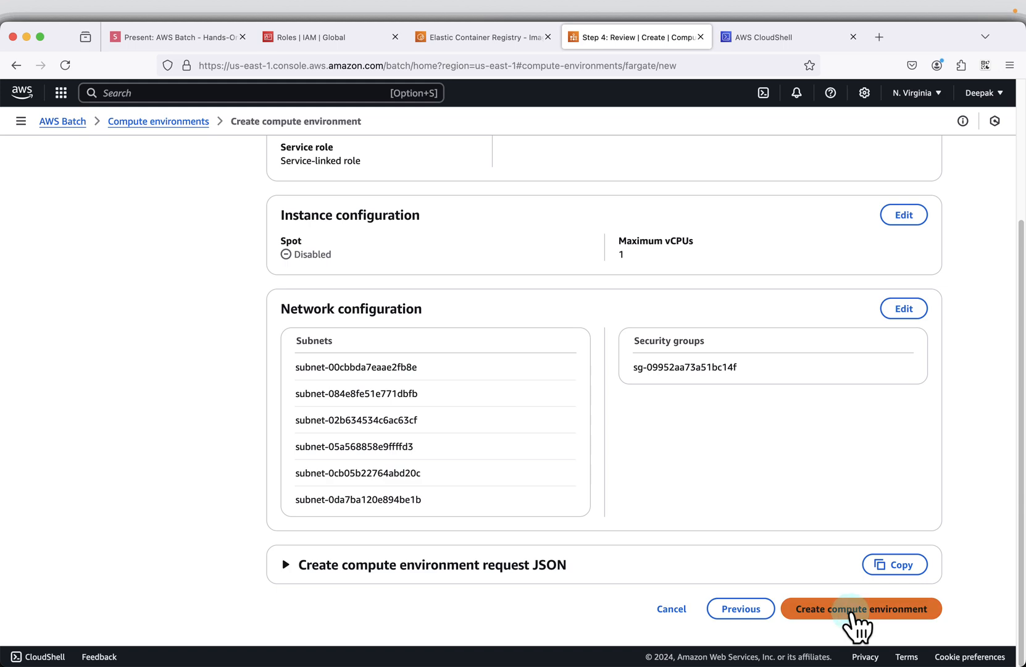
- Return to the slides and advance past the Create Job Queue title to the Job queue configuration slide
{"action": "left_click", "coordinate": [134, 37]}
{"action": "left_click", "coordinate": [830, 310]}
{"action": "key", "text": "Right"}
{"action": "key", "text": "Right"}
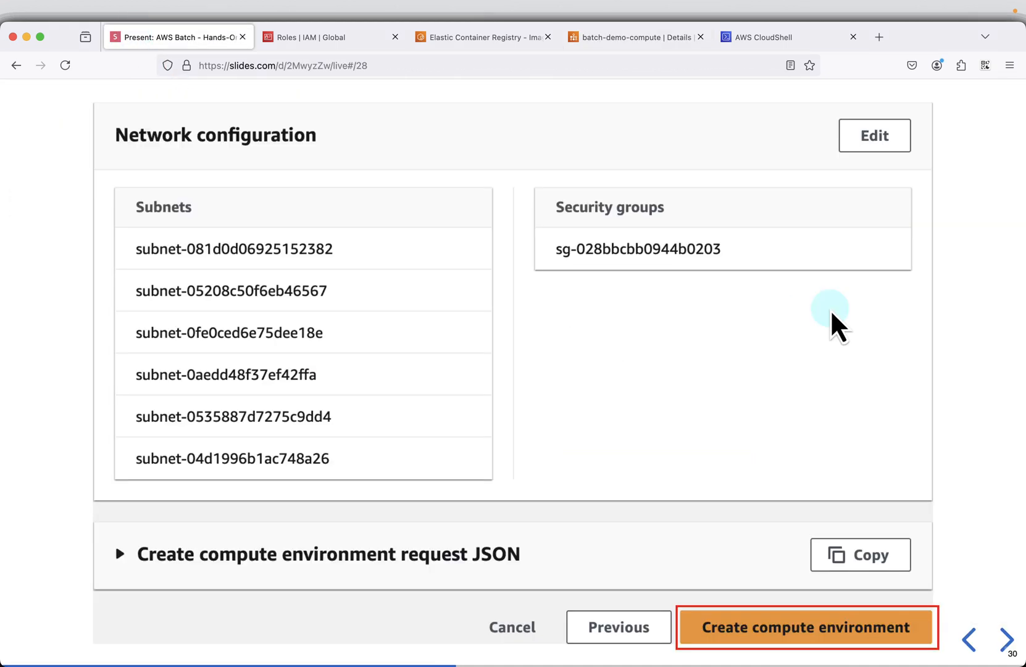
{"action": "key", "text": "Right"}
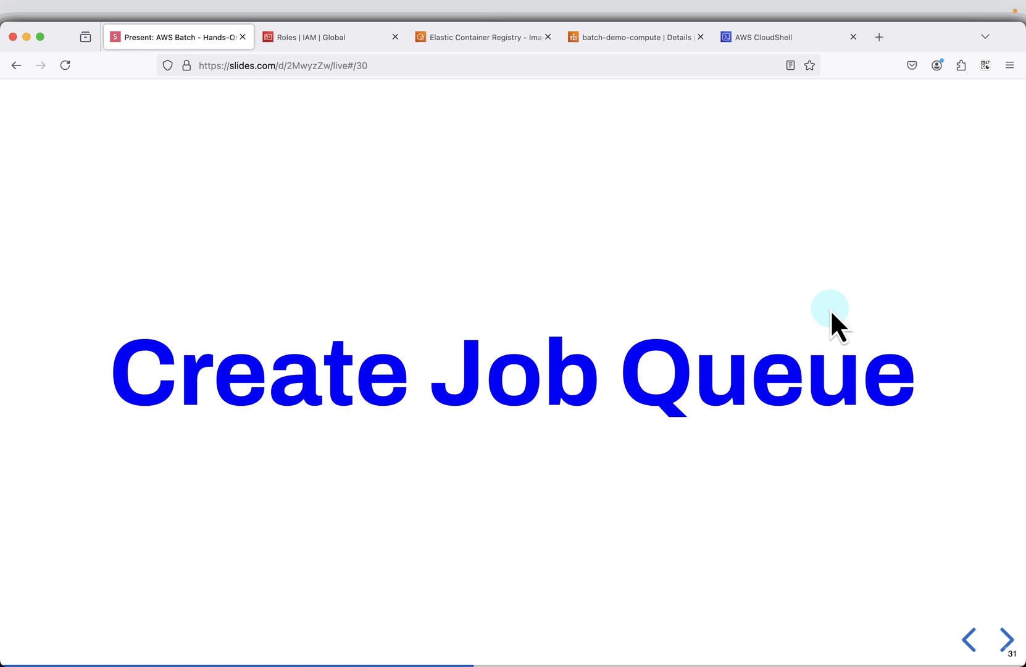
{"action": "key", "text": "Right"}
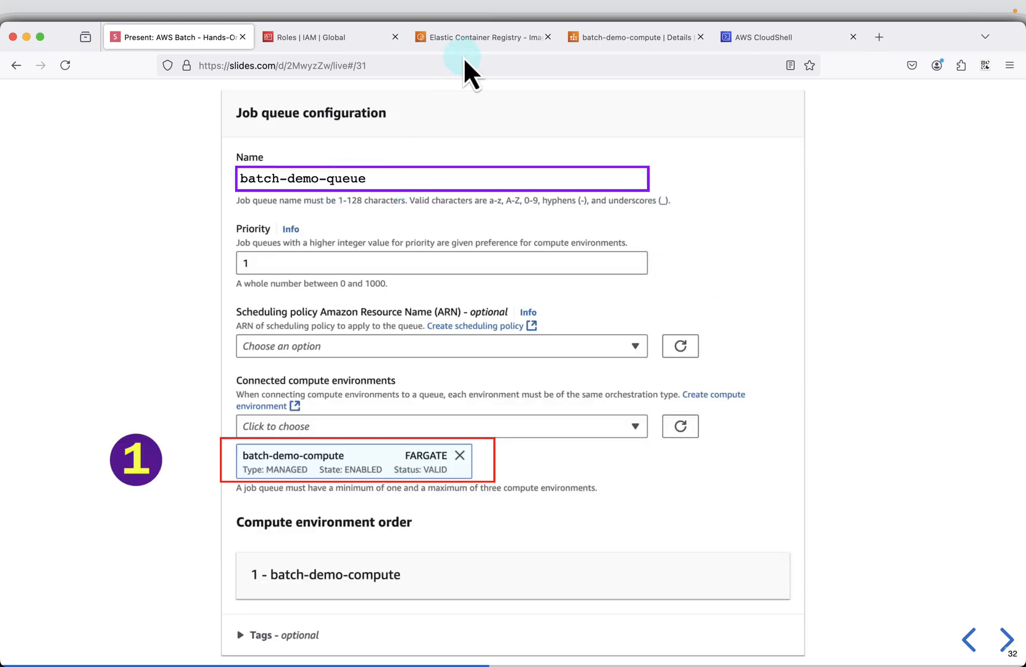
- Start creating a Fargate job queue in AWS Batch and name it batch-demo-queue
{"action": "left_click", "coordinate": [606, 38]}
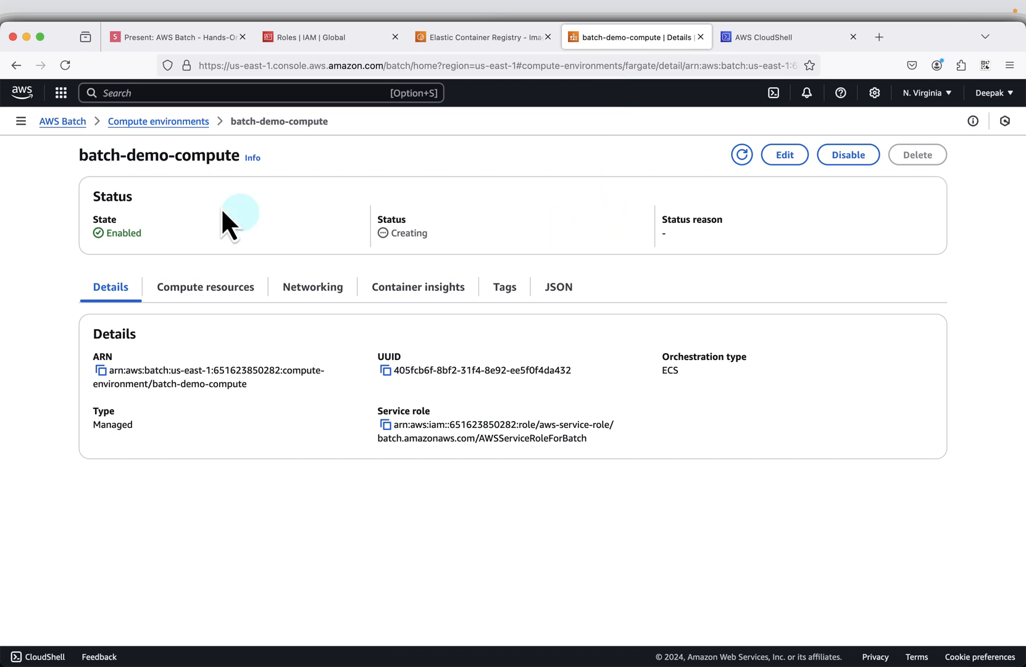
{"action": "left_click", "coordinate": [21, 121]}
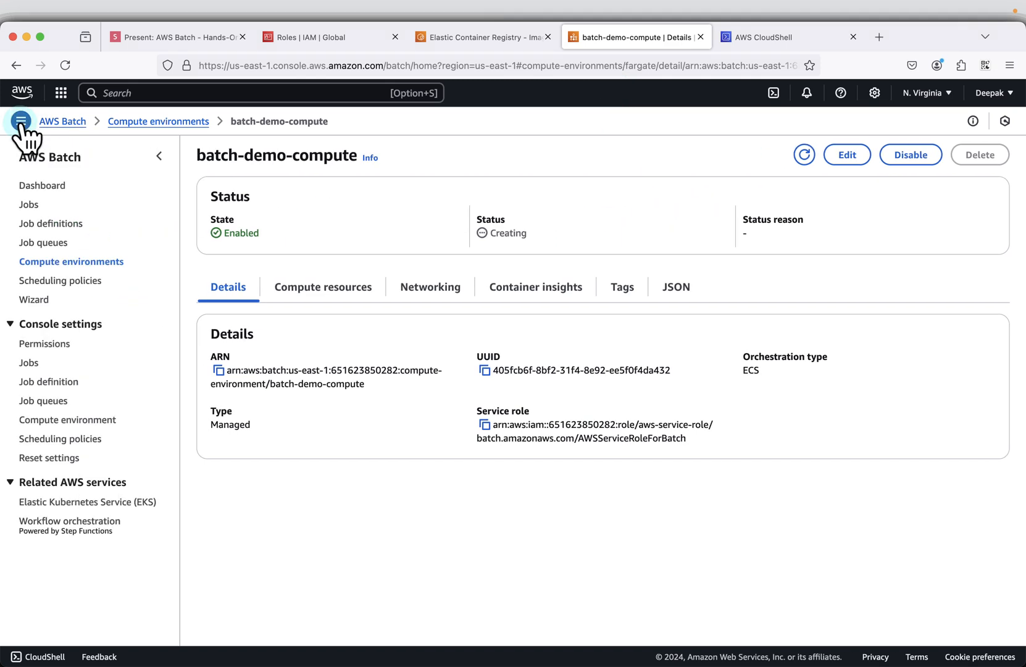
{"action": "left_click", "coordinate": [53, 244]}
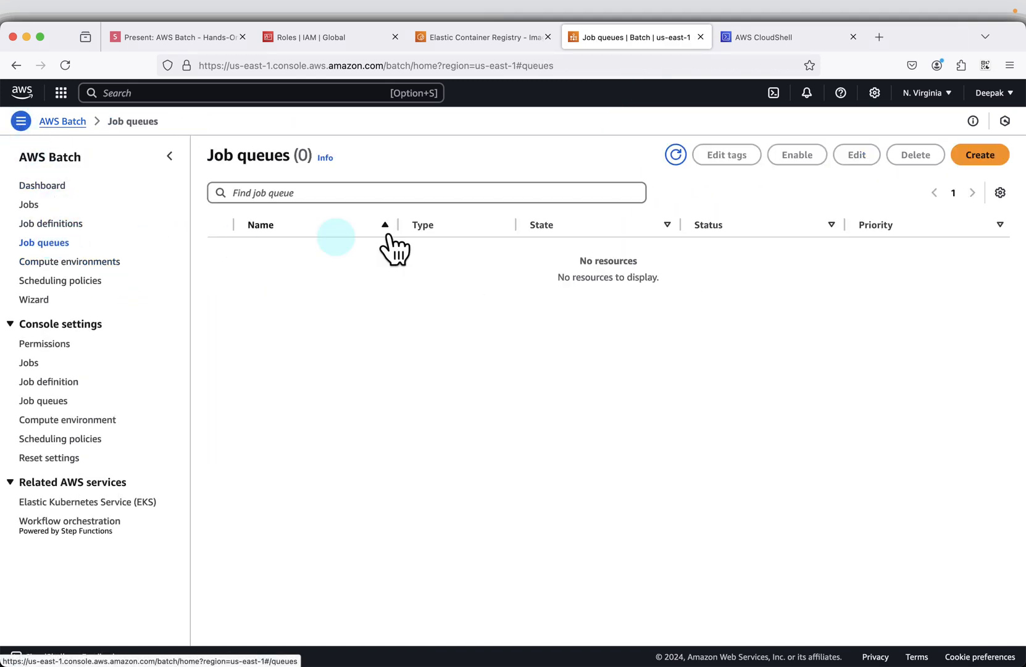
{"action": "left_click", "coordinate": [988, 154]}
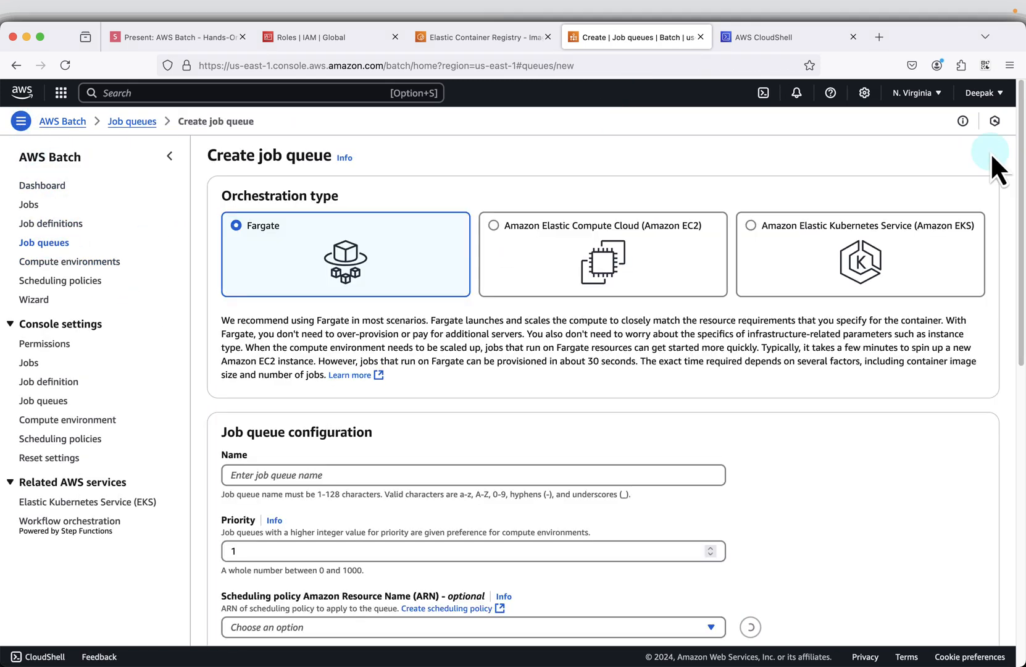
{"action": "right_click", "coordinate": [377, 473]}
{"action": "left_click", "coordinate": [397, 540]}
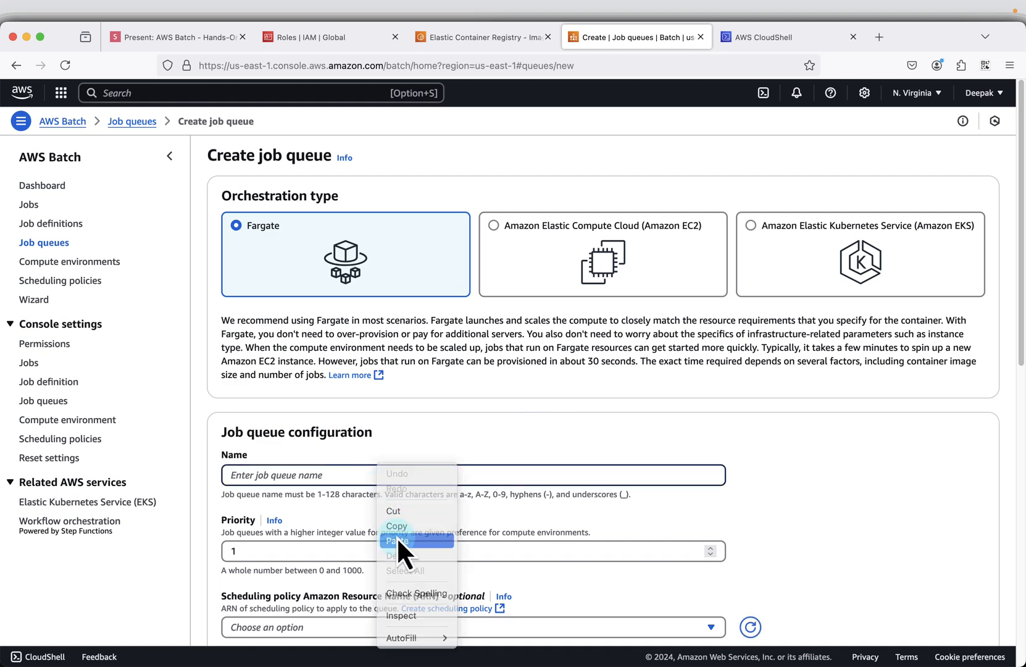
- Connect the batch-demo-compute environment to the new job queue, keeping the priority at 1
{"action": "scroll", "coordinate": [560, 437], "scroll_direction": "down", "scroll_amount": 1}
{"action": "scroll", "coordinate": [535, 488], "scroll_direction": "down", "scroll_amount": 3}
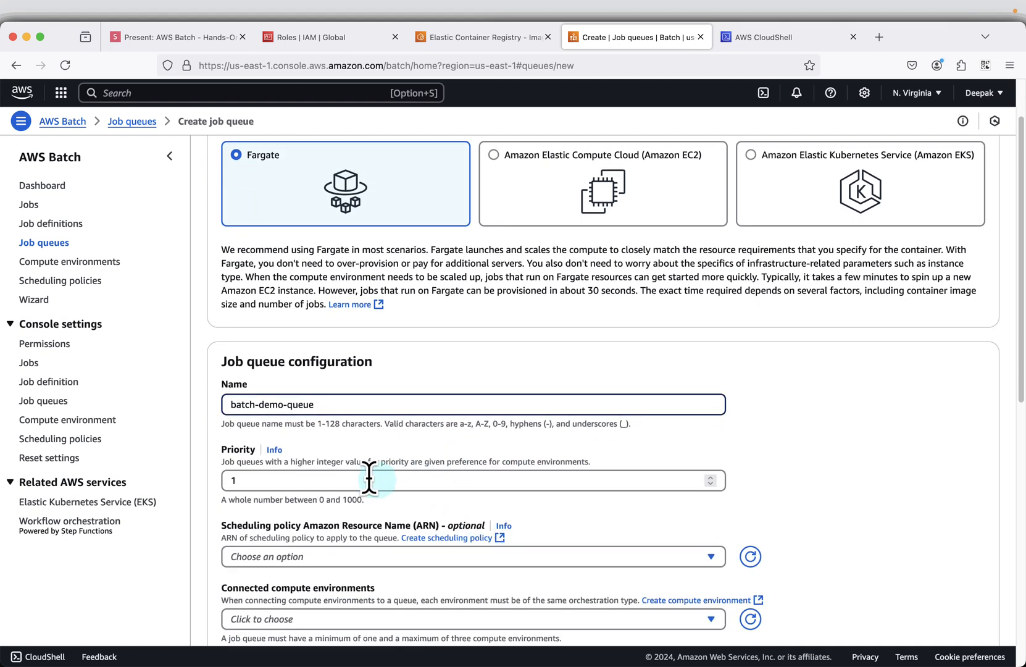
{"action": "scroll", "coordinate": [420, 479], "scroll_direction": "down", "scroll_amount": 2}
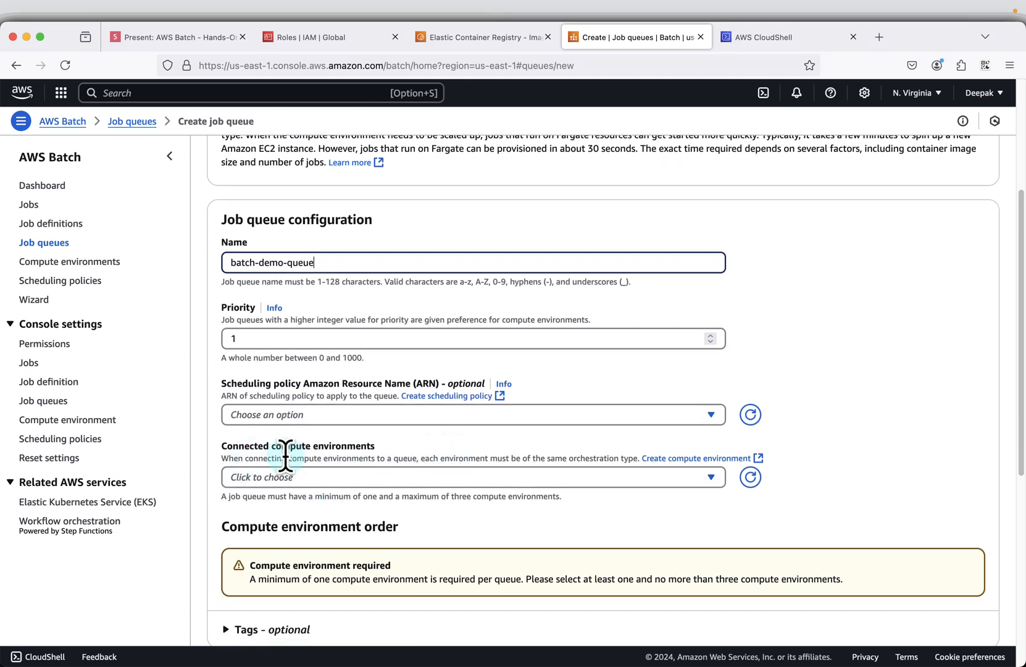
{"action": "left_click", "coordinate": [427, 475]}
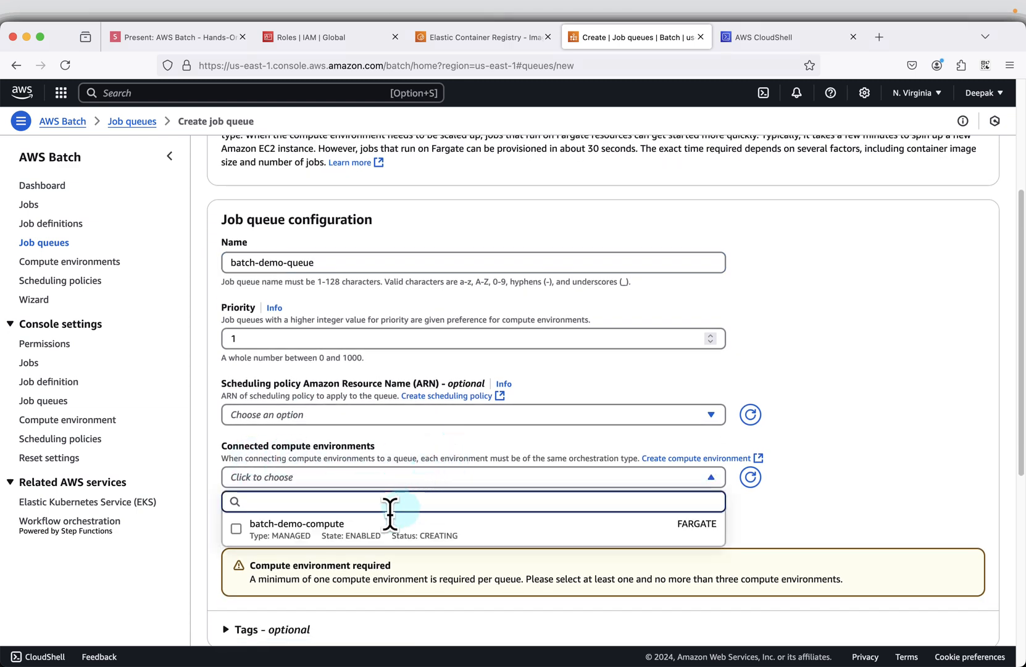
{"action": "left_click", "coordinate": [354, 527]}
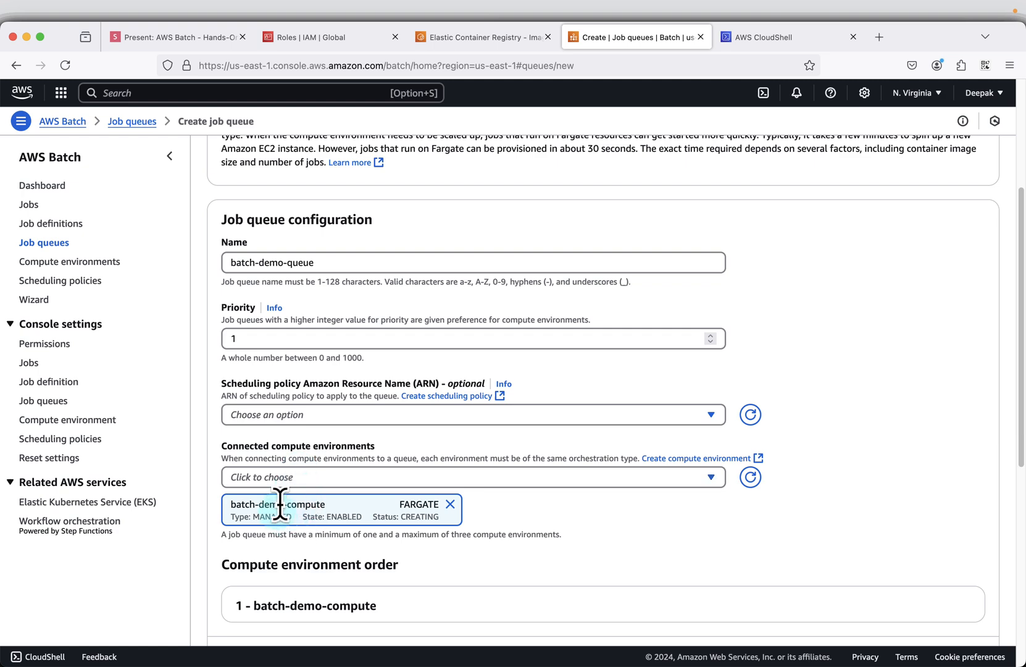
{"action": "scroll", "coordinate": [642, 456], "scroll_direction": "down", "scroll_amount": 5}
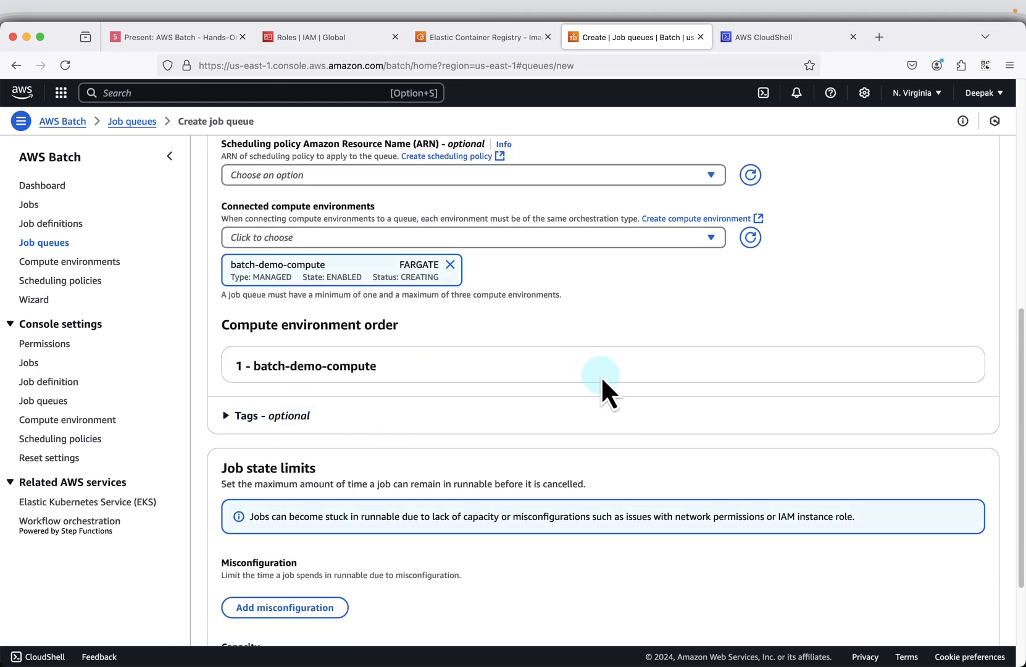
- Create the job queue without adding job state limits, and check the result against the Job state limits slide
{"action": "scroll", "coordinate": [604, 382], "scroll_direction": "down", "scroll_amount": 3}
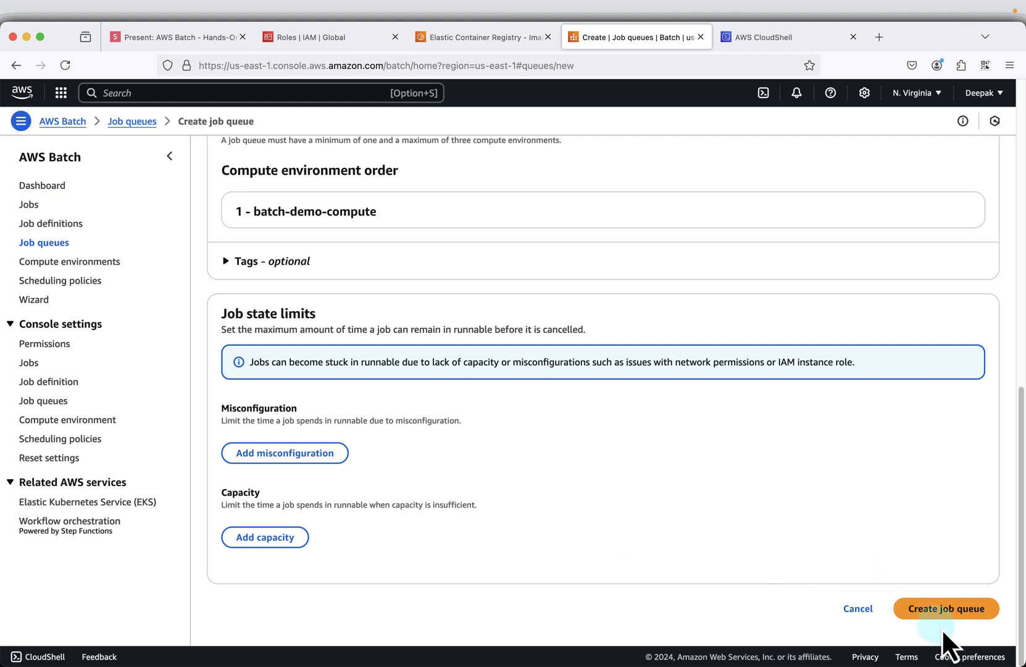
{"action": "left_click", "coordinate": [950, 610]}
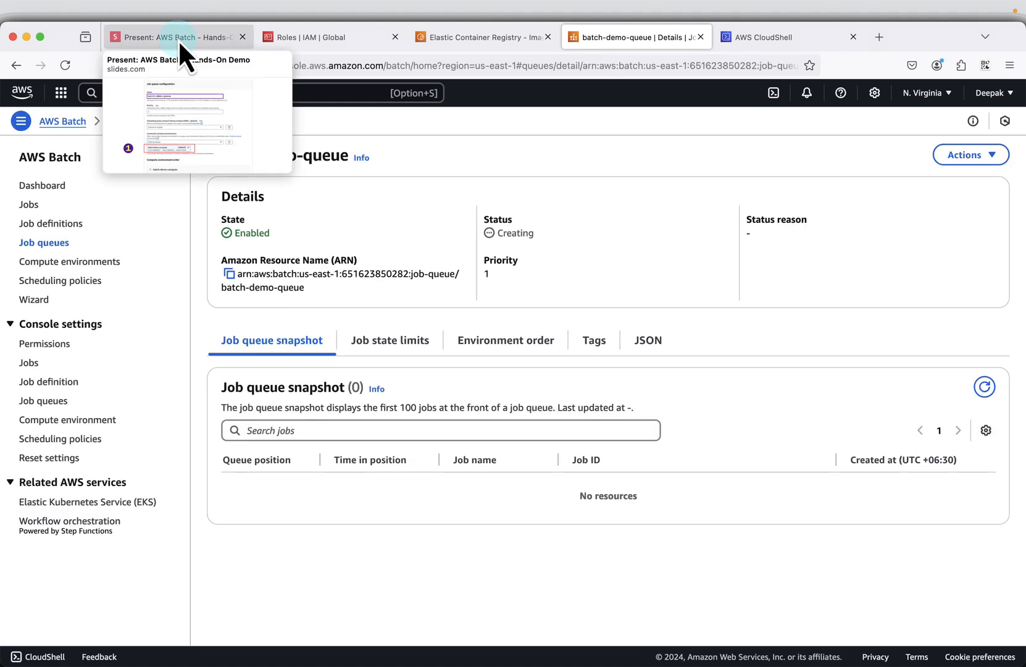
{"action": "left_click", "coordinate": [210, 49]}
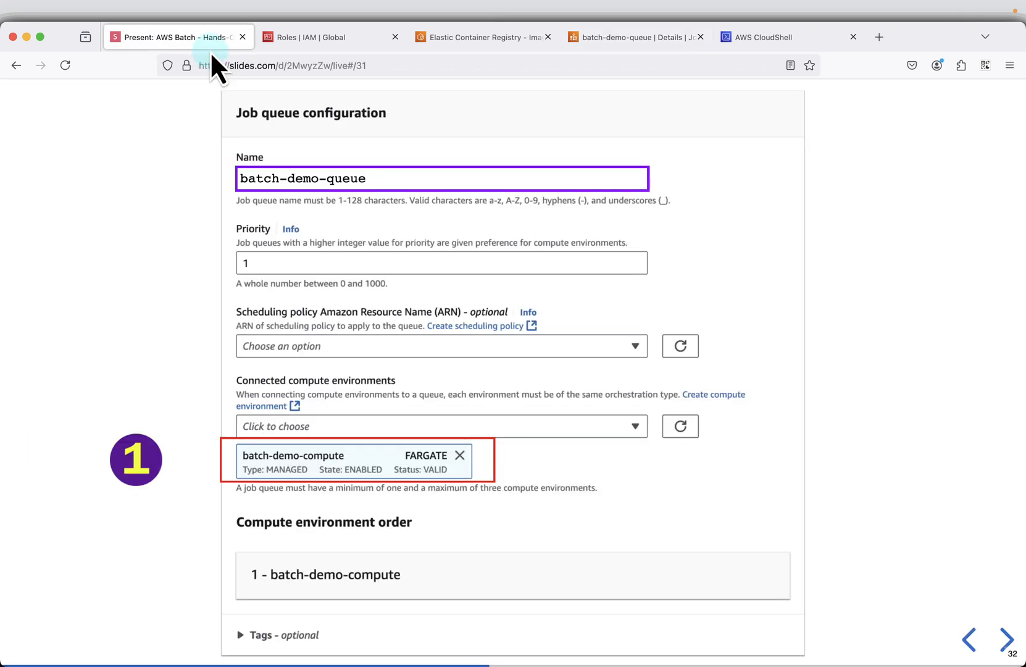
{"action": "key", "text": "Right"}
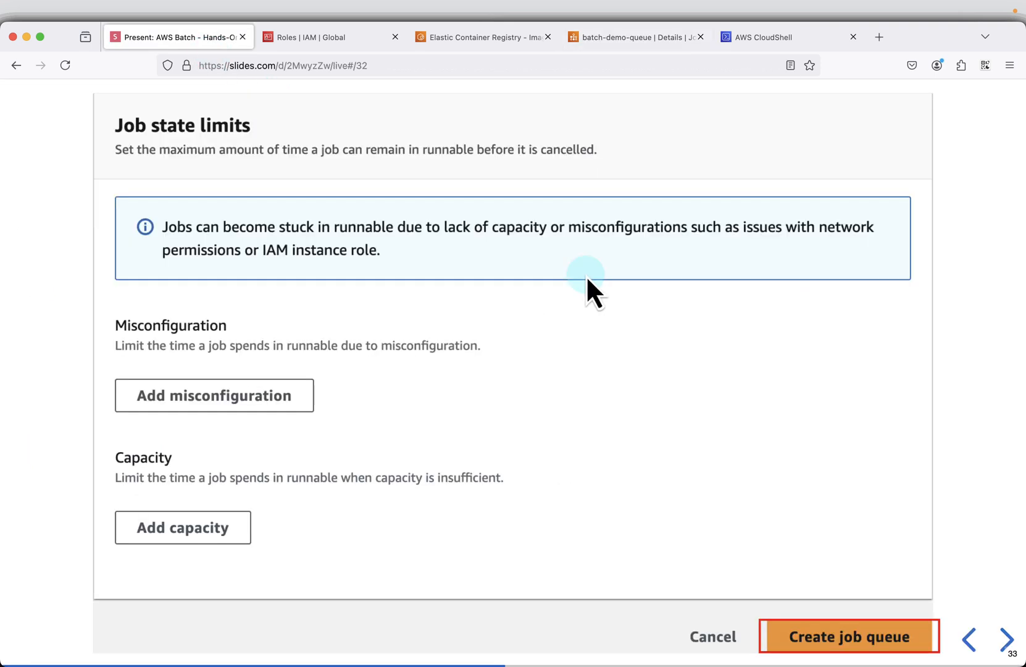
- Advance past the Create Job Definition title to the Container configuration slide and copy the batch-demo-app image URI
{"action": "key", "text": "Right"}
{"action": "key", "text": "Right"}
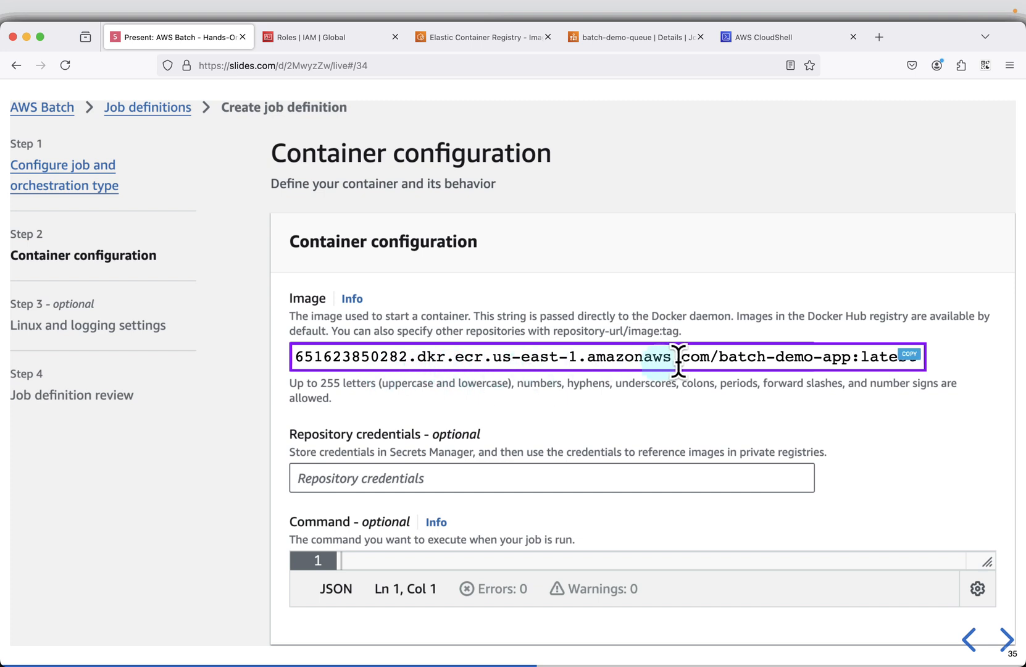
{"action": "left_click", "coordinate": [905, 355]}
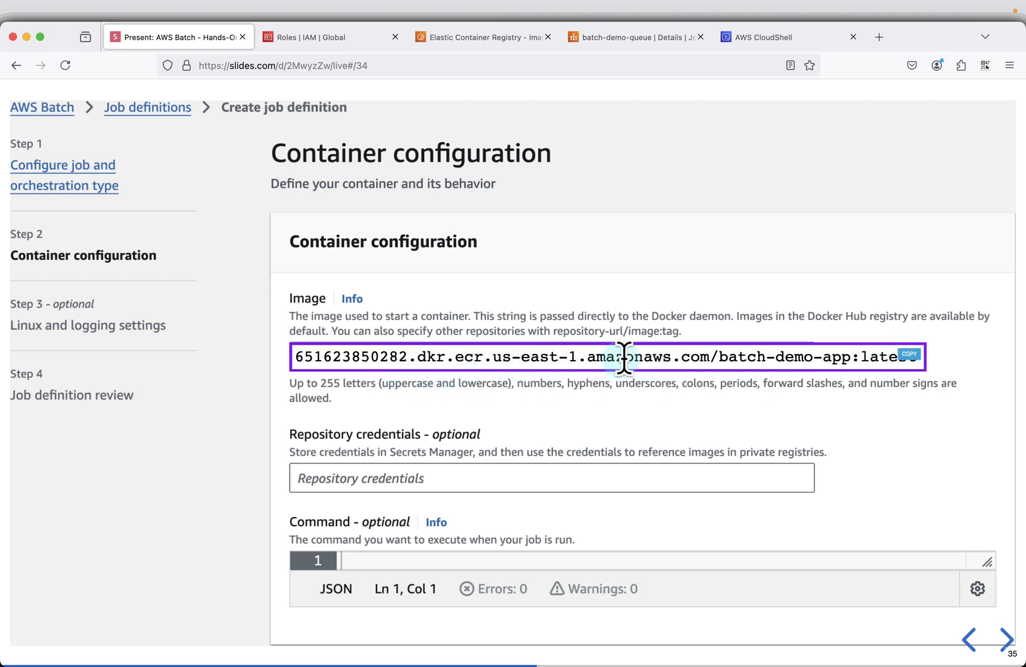
- Return to AWS Batch and start a new job definition with Fargate orchestration, going to its General configuration name
{"action": "left_click", "coordinate": [632, 38]}
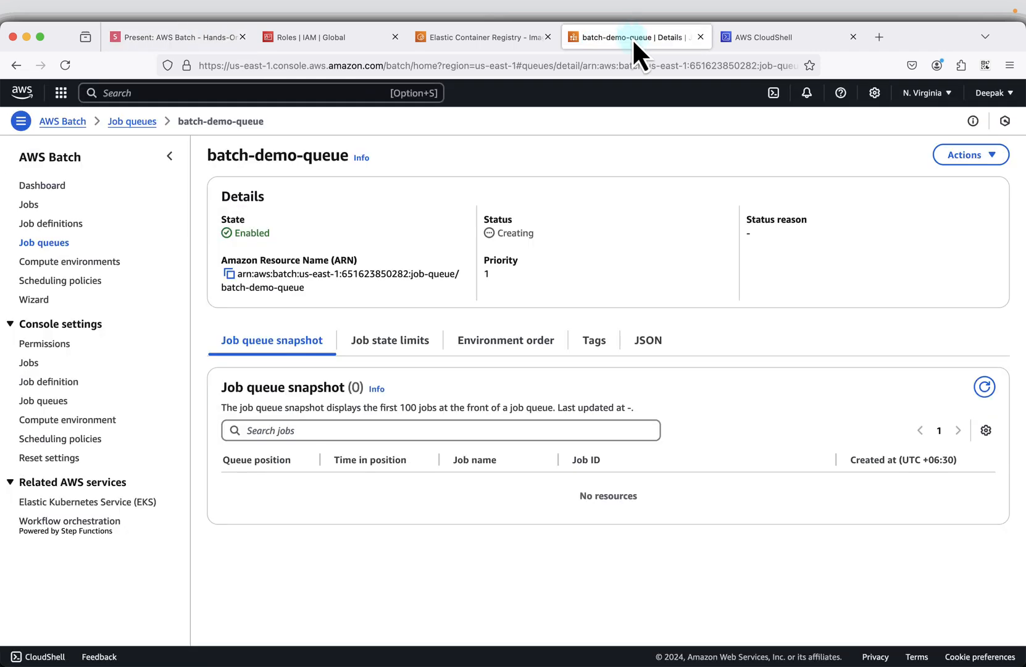
{"action": "left_click", "coordinate": [52, 225]}
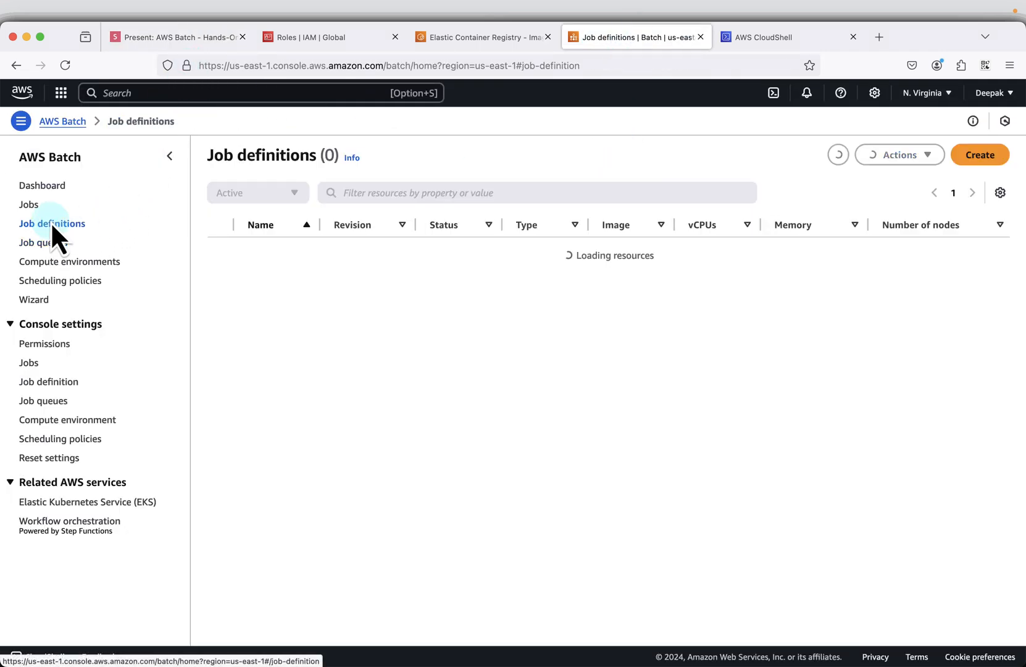
{"action": "left_click", "coordinate": [980, 156]}
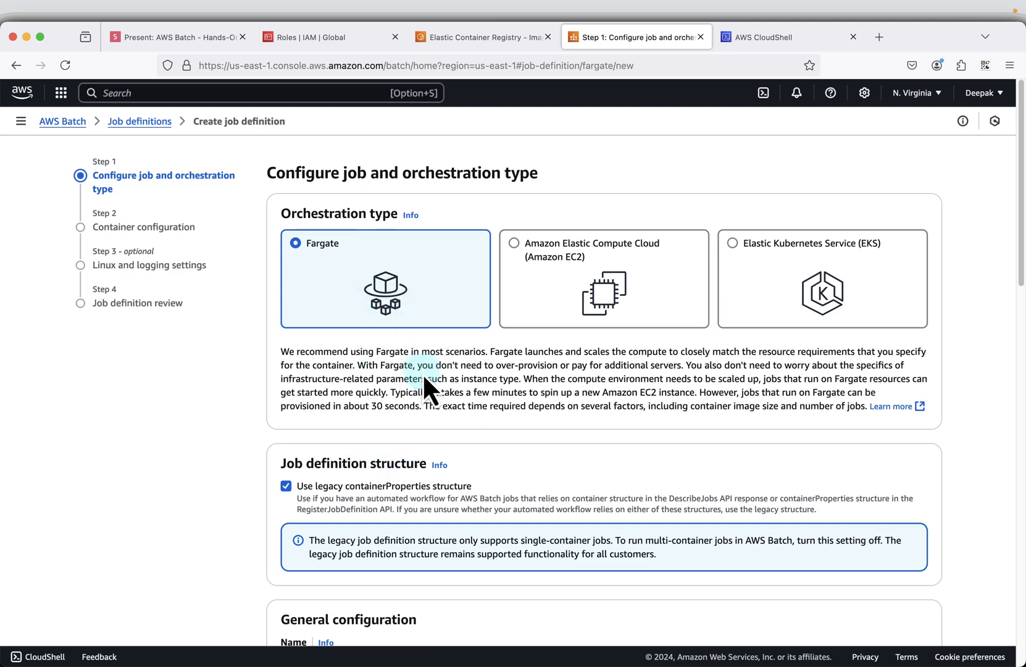
{"action": "scroll", "coordinate": [422, 373], "scroll_direction": "down", "scroll_amount": 5}
{"action": "scroll", "coordinate": [410, 454], "scroll_direction": "down", "scroll_amount": 1}
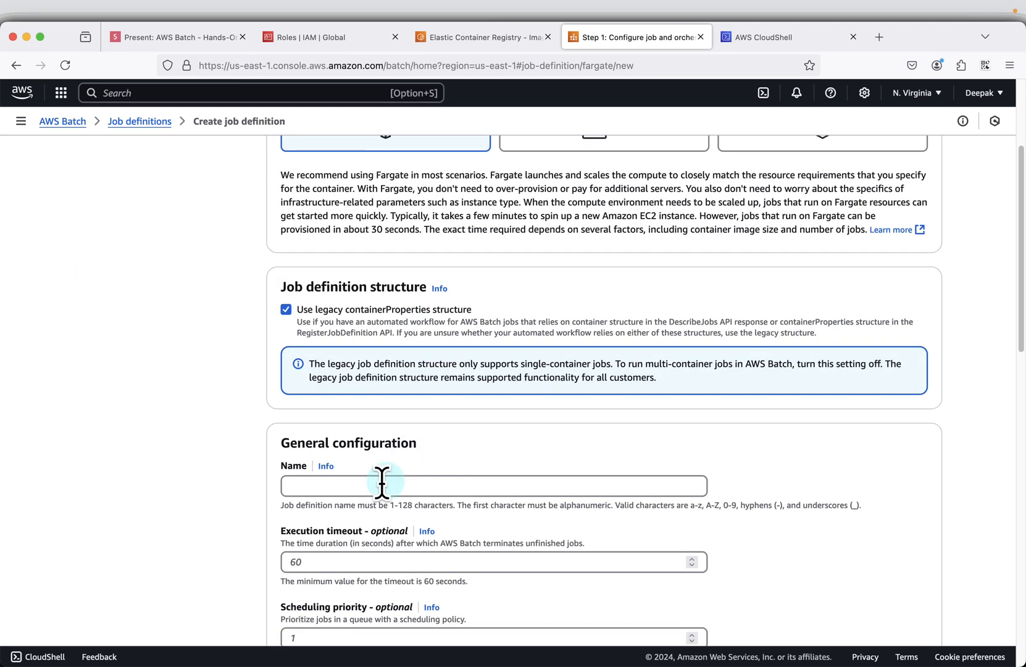
{"action": "left_click", "coordinate": [367, 485]}
- Look through the job definition slides for container, environment, Linux and logging, and review settings, and return to the Create Job Definition title
{"action": "left_click", "coordinate": [155, 38]}
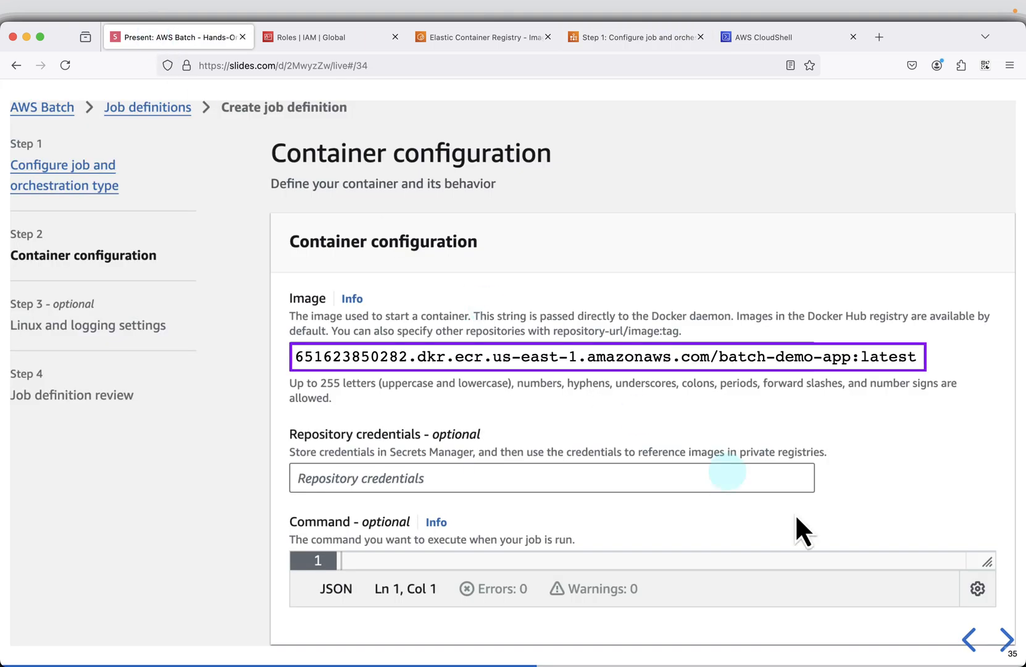
{"action": "left_click", "coordinate": [970, 638]}
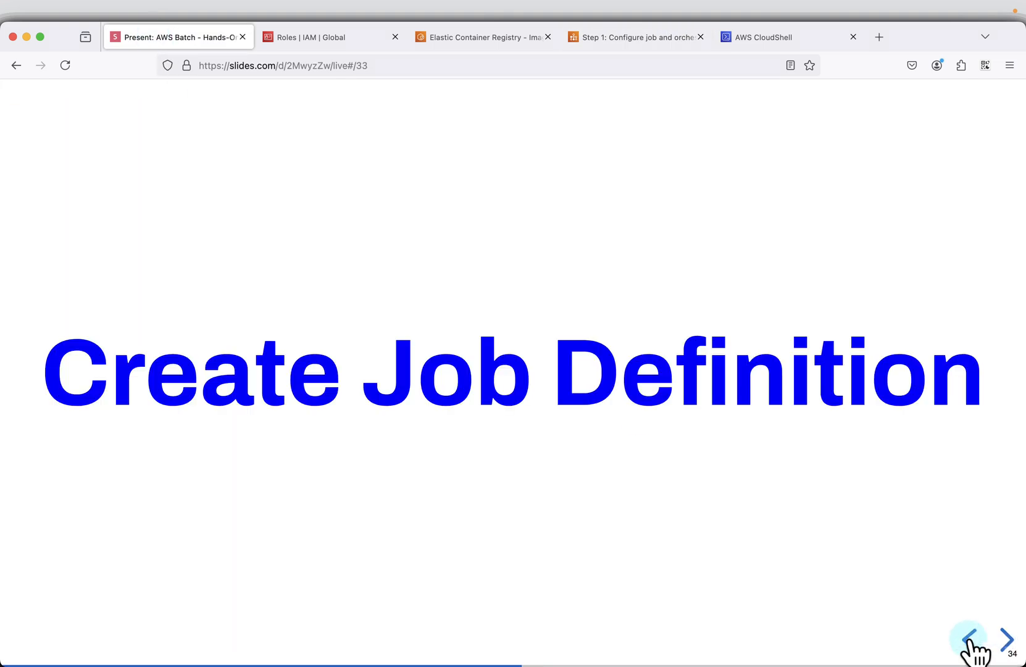
{"action": "left_click", "coordinate": [1006, 642]}
{"action": "left_click", "coordinate": [1006, 642]}
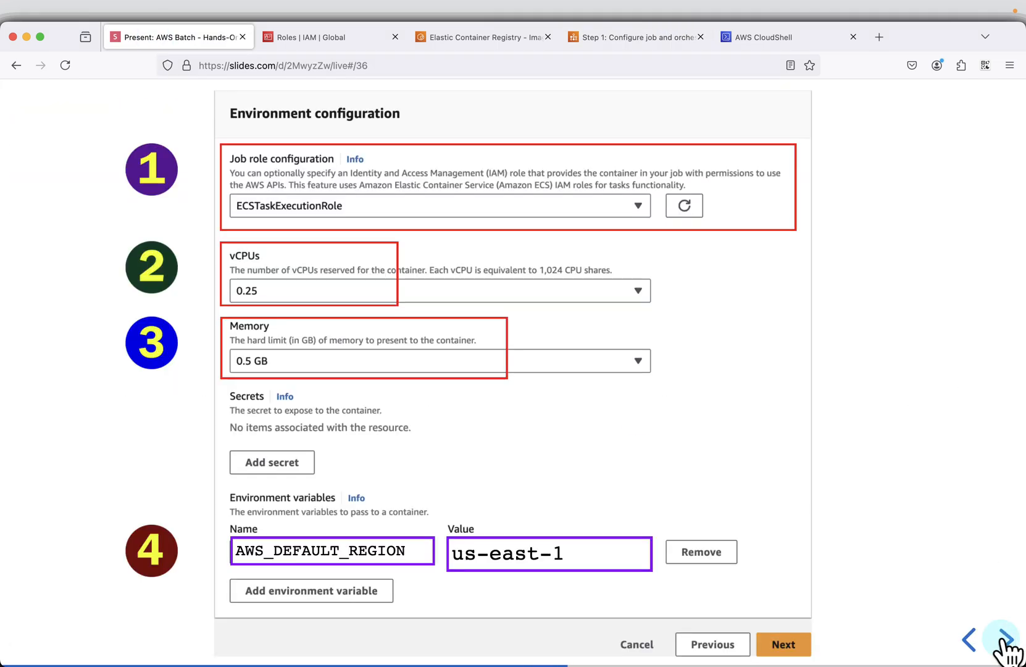
{"action": "left_click", "coordinate": [1006, 642]}
{"action": "left_click", "coordinate": [1006, 642]}
{"action": "left_click", "coordinate": [1006, 641]}
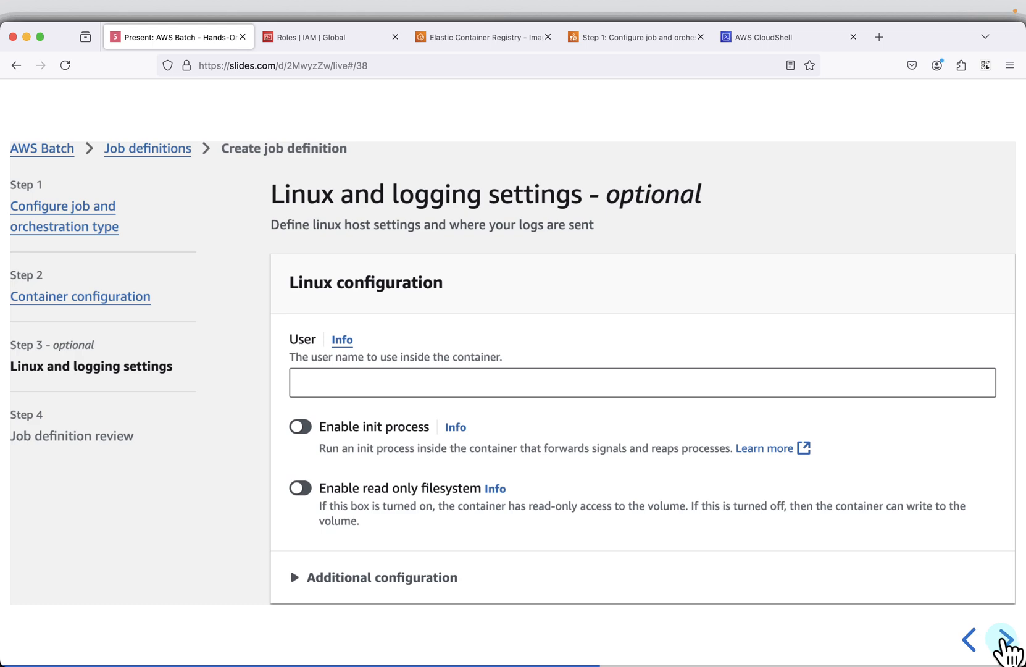
{"action": "left_click", "coordinate": [1006, 642]}
{"action": "left_click", "coordinate": [1007, 642]}
{"action": "left_click", "coordinate": [1006, 642]}
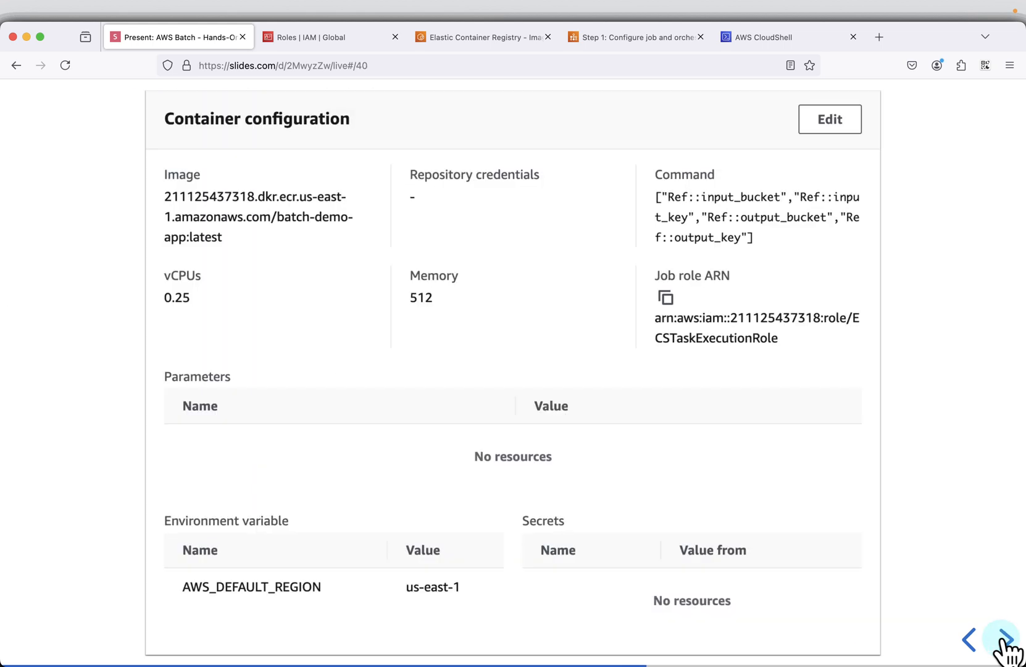
{"action": "left_click", "coordinate": [1006, 642]}
{"action": "left_click", "coordinate": [1006, 642]}
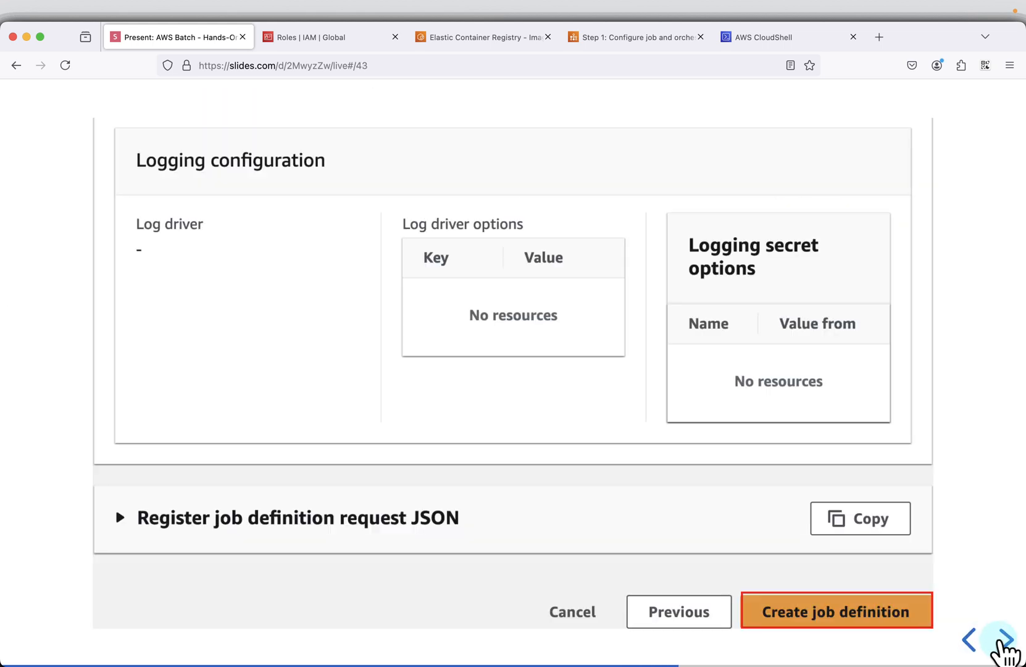
{"action": "left_click", "coordinate": [970, 641]}
{"action": "left_click", "coordinate": [970, 641]}
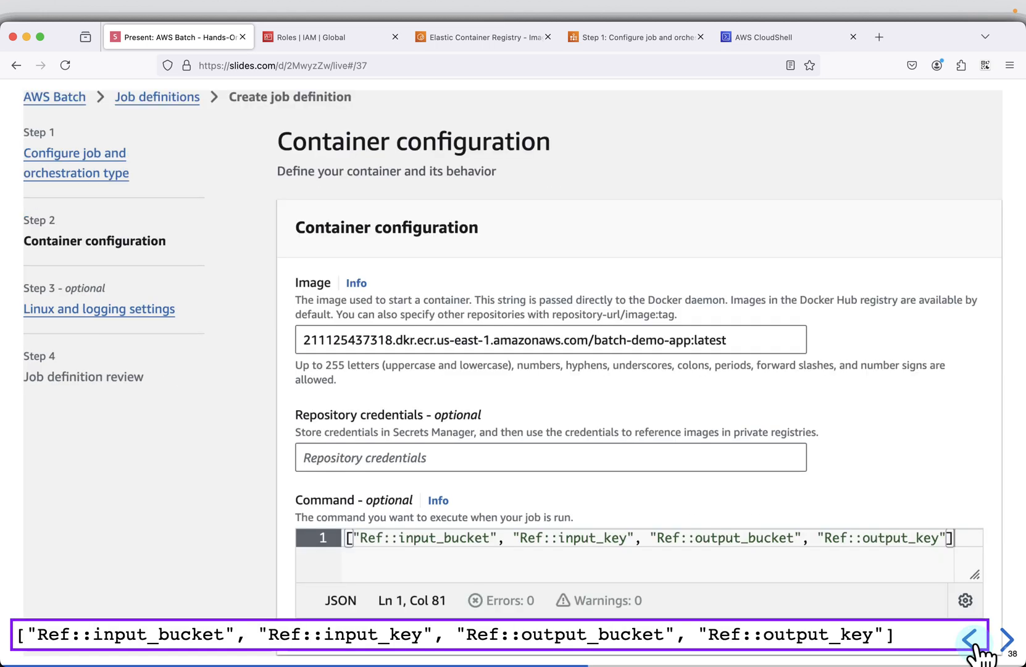
{"action": "left_click", "coordinate": [970, 641]}
{"action": "left_click", "coordinate": [970, 640]}
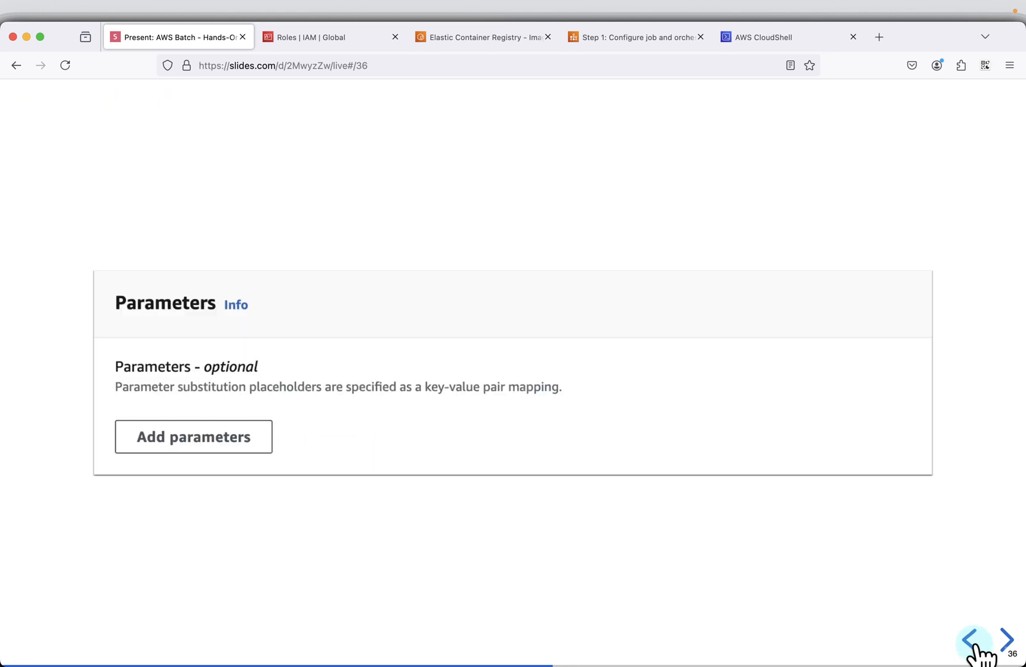
{"action": "left_click", "coordinate": [971, 640]}
{"action": "left_click", "coordinate": [970, 640]}
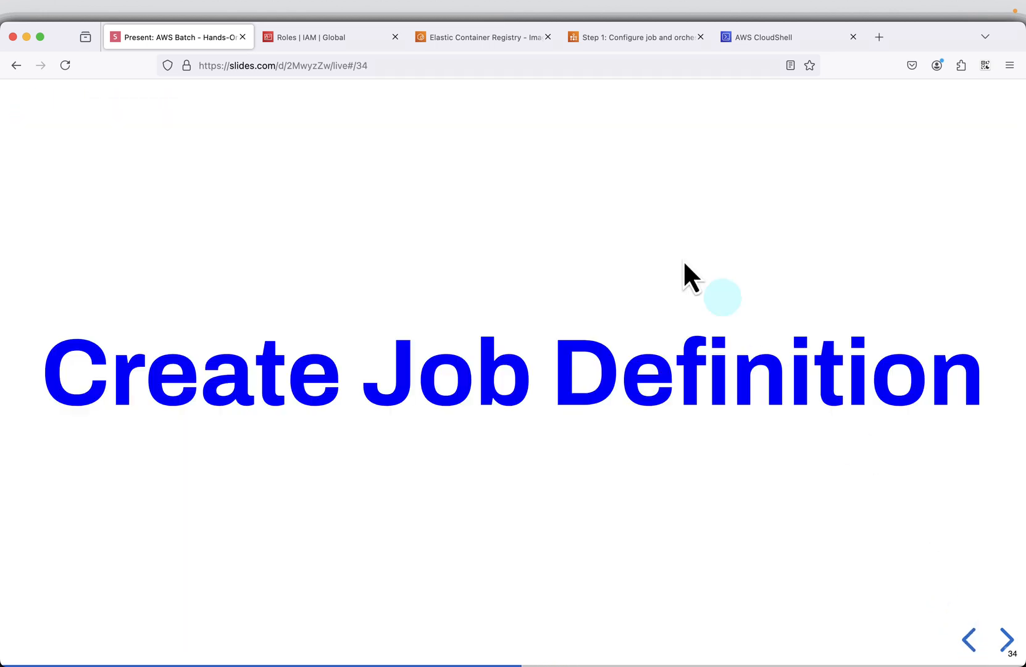
- Name the new Fargate job definition batch-demo-job-definition in AWS Batch
{"action": "left_click", "coordinate": [643, 45]}
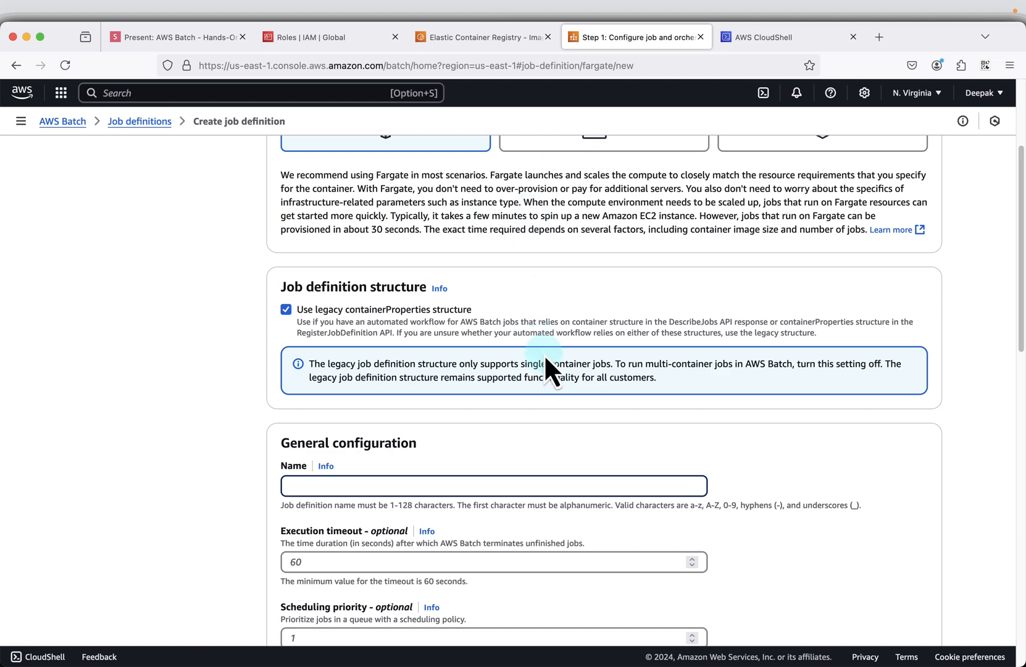
{"action": "scroll", "coordinate": [545, 369], "scroll_direction": "down", "scroll_amount": 2}
{"action": "left_click", "coordinate": [389, 436]}
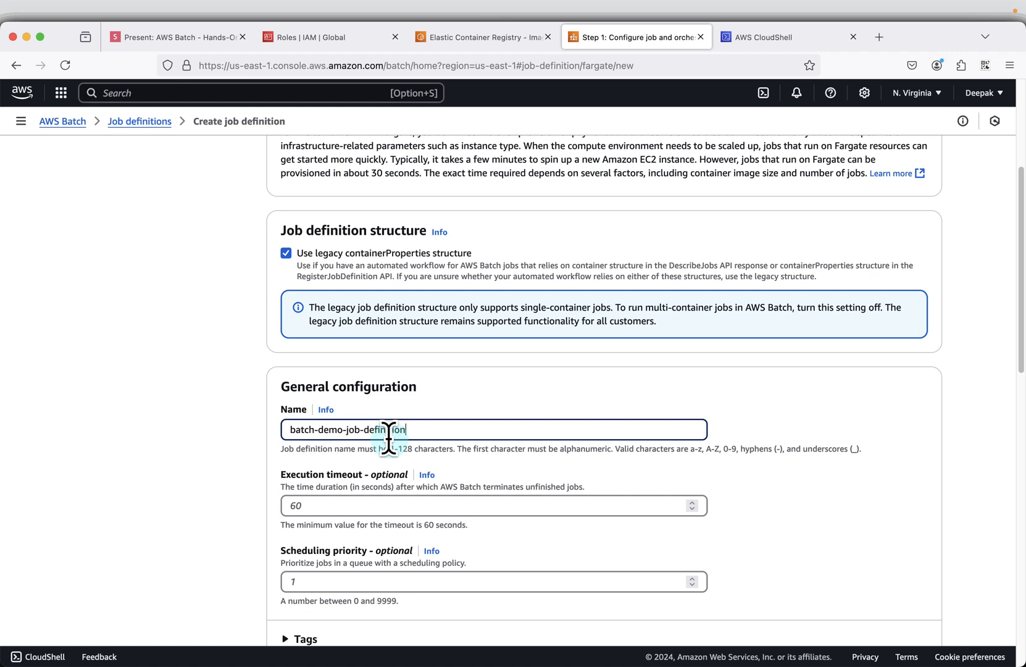
- Keep the default Linux Fargate platform settings, set the execution role to ECSTaskExecutionRole, and continue to the container configuration
{"action": "scroll", "coordinate": [574, 518], "scroll_direction": "down", "scroll_amount": 5}
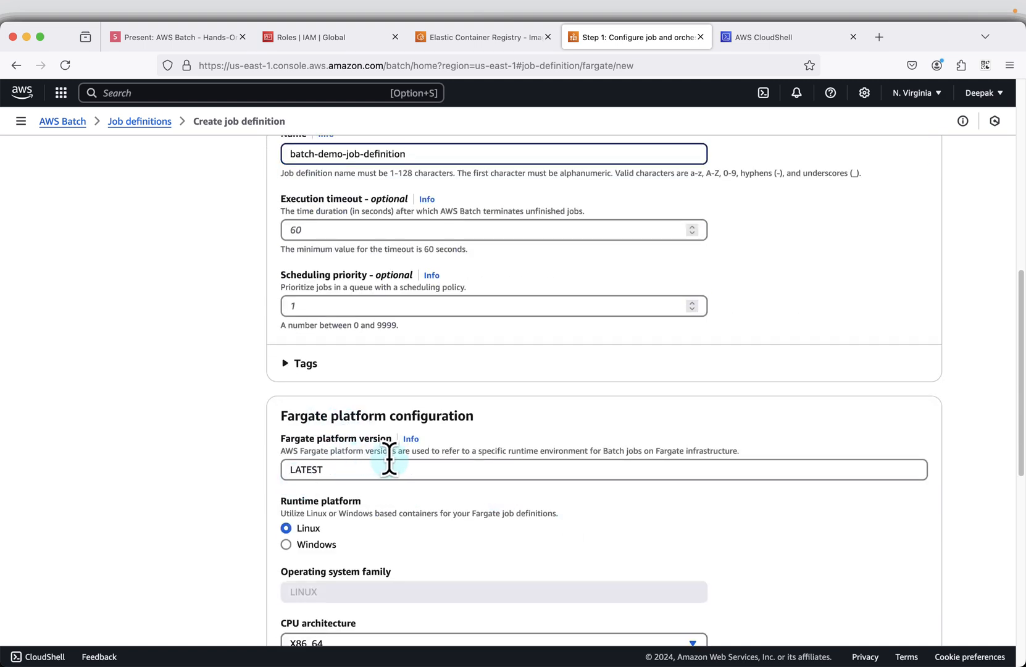
{"action": "scroll", "coordinate": [395, 519], "scroll_direction": "down", "scroll_amount": 1}
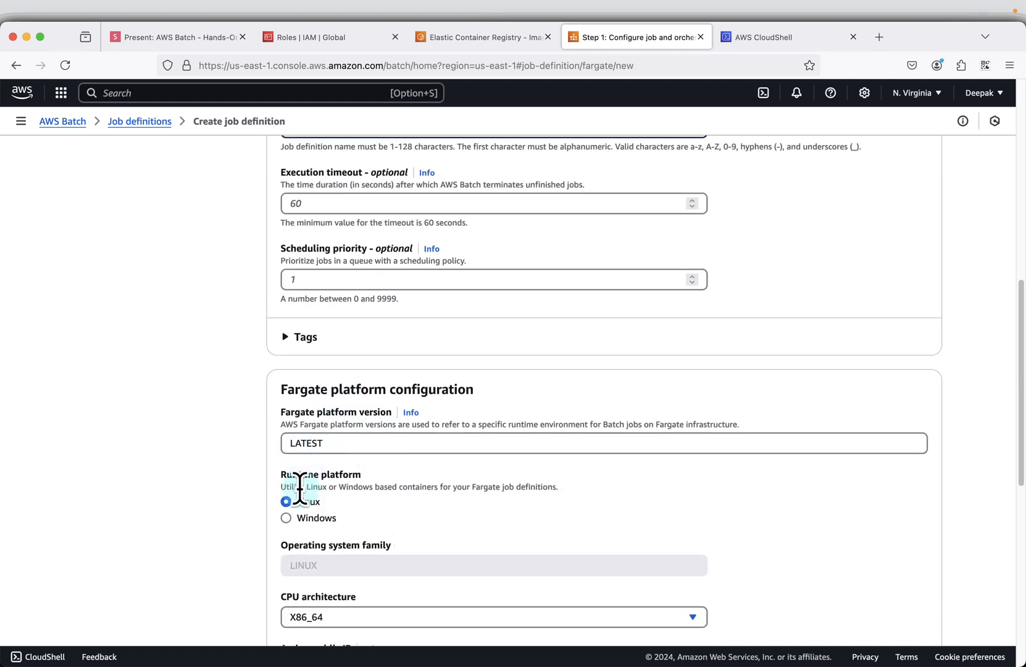
{"action": "scroll", "coordinate": [393, 505], "scroll_direction": "down", "scroll_amount": 3}
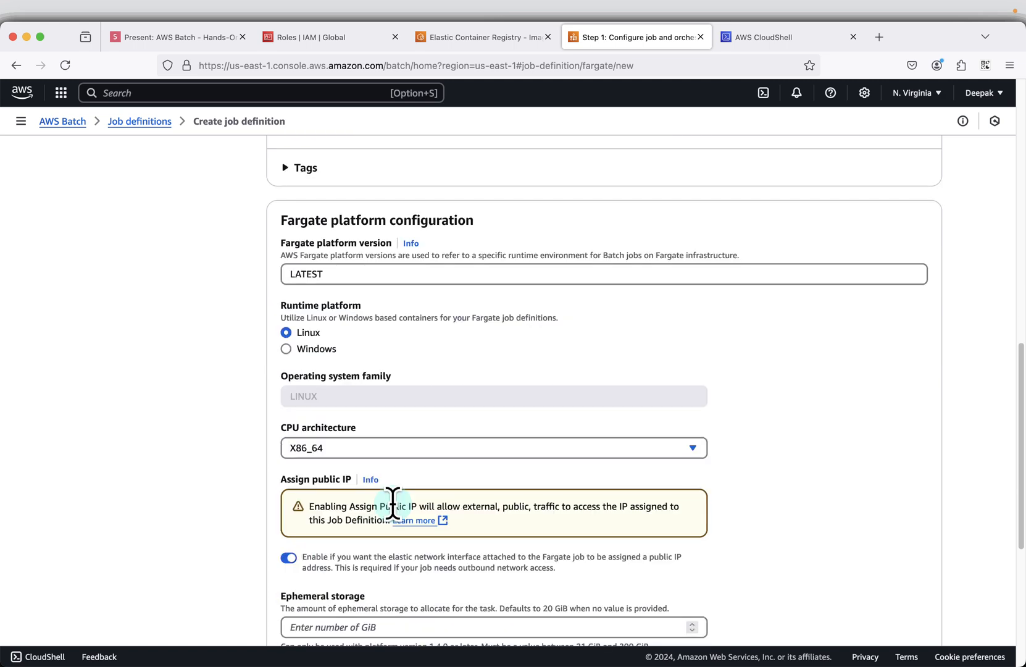
{"action": "scroll", "coordinate": [394, 506], "scroll_direction": "down", "scroll_amount": 2}
{"action": "scroll", "coordinate": [394, 505], "scroll_direction": "down", "scroll_amount": 1}
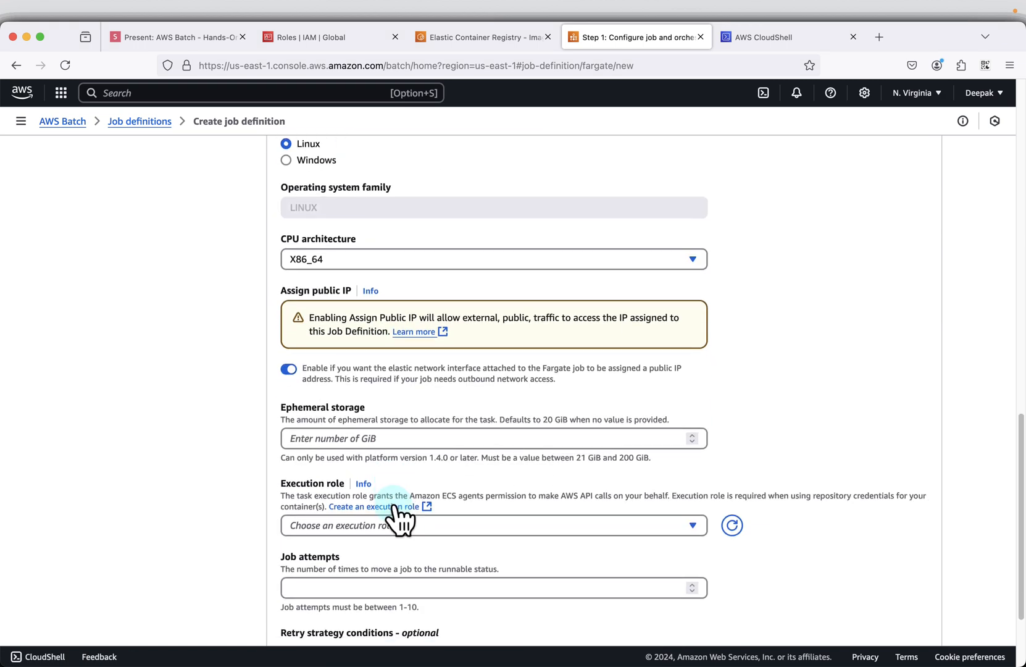
{"action": "scroll", "coordinate": [568, 447], "scroll_direction": "down", "scroll_amount": 1}
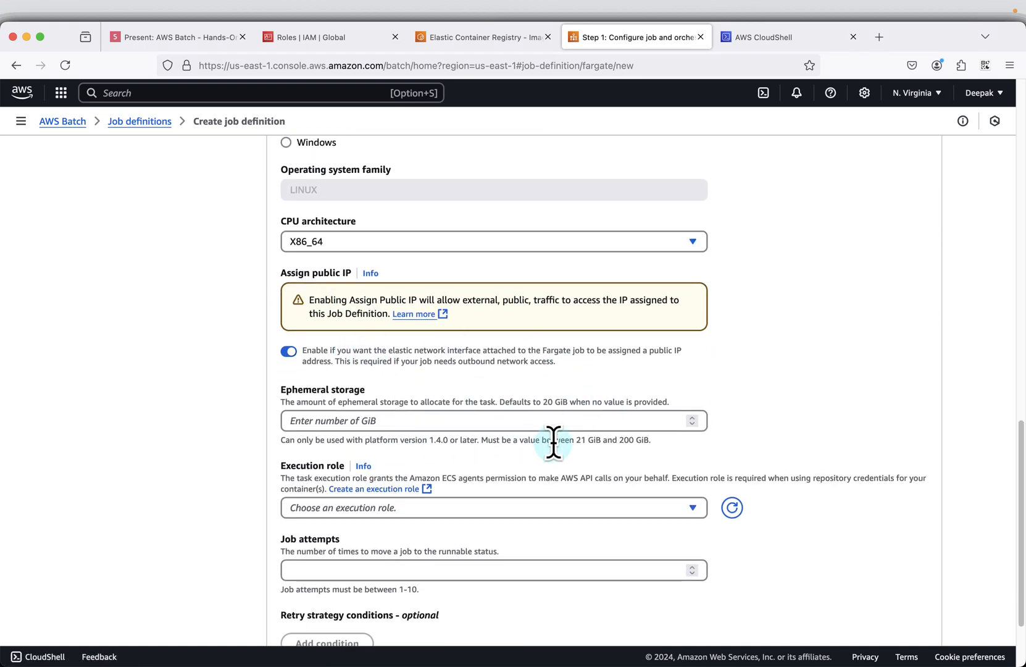
{"action": "scroll", "coordinate": [570, 446], "scroll_direction": "down", "scroll_amount": 2}
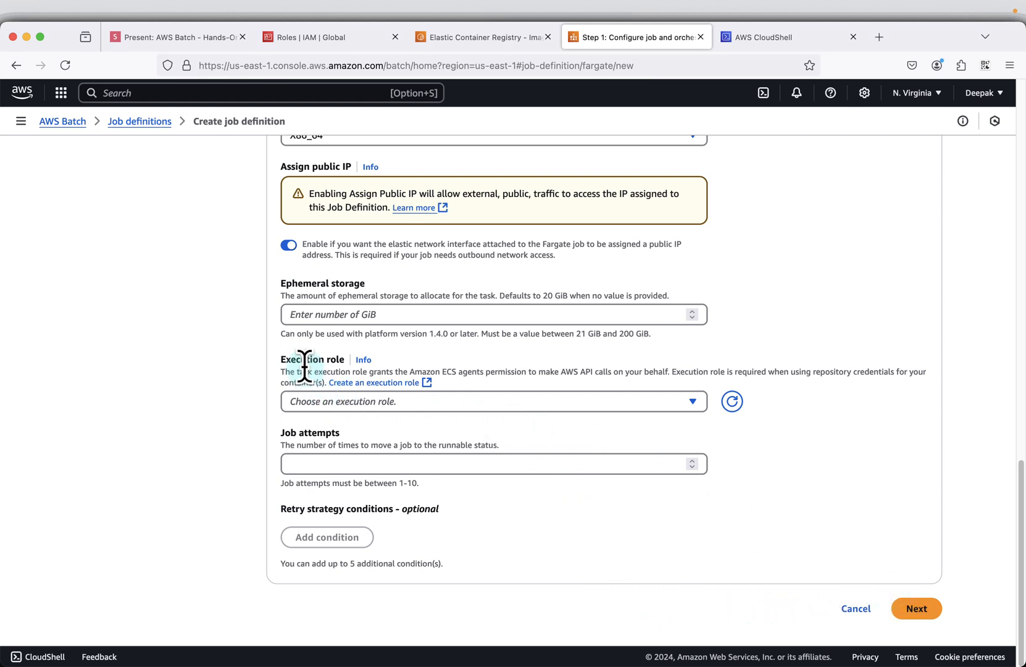
{"action": "left_click", "coordinate": [562, 401]}
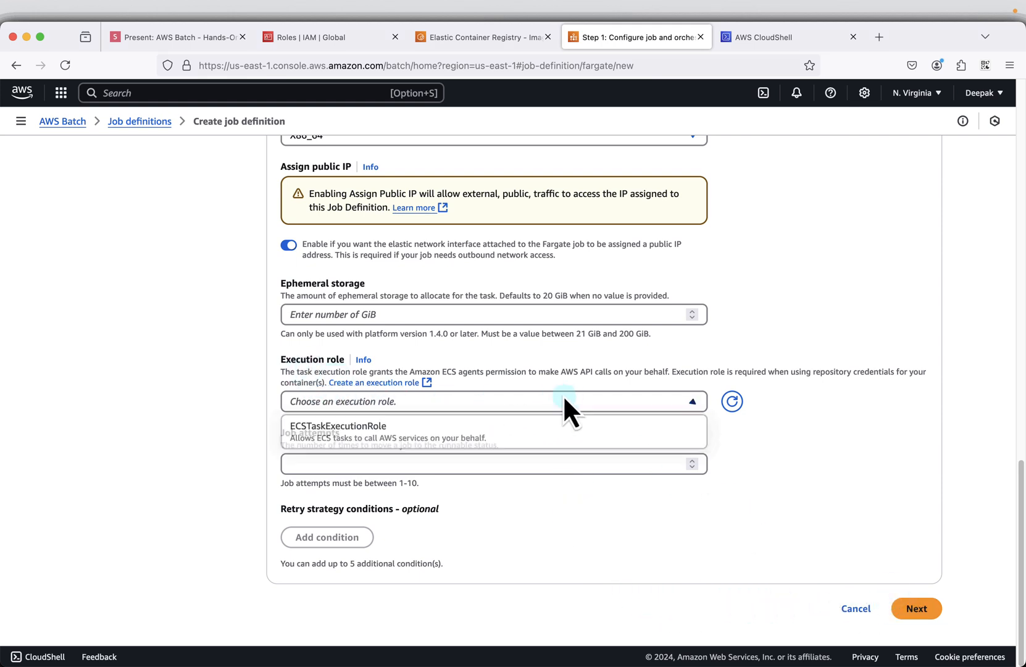
{"action": "left_click", "coordinate": [402, 432]}
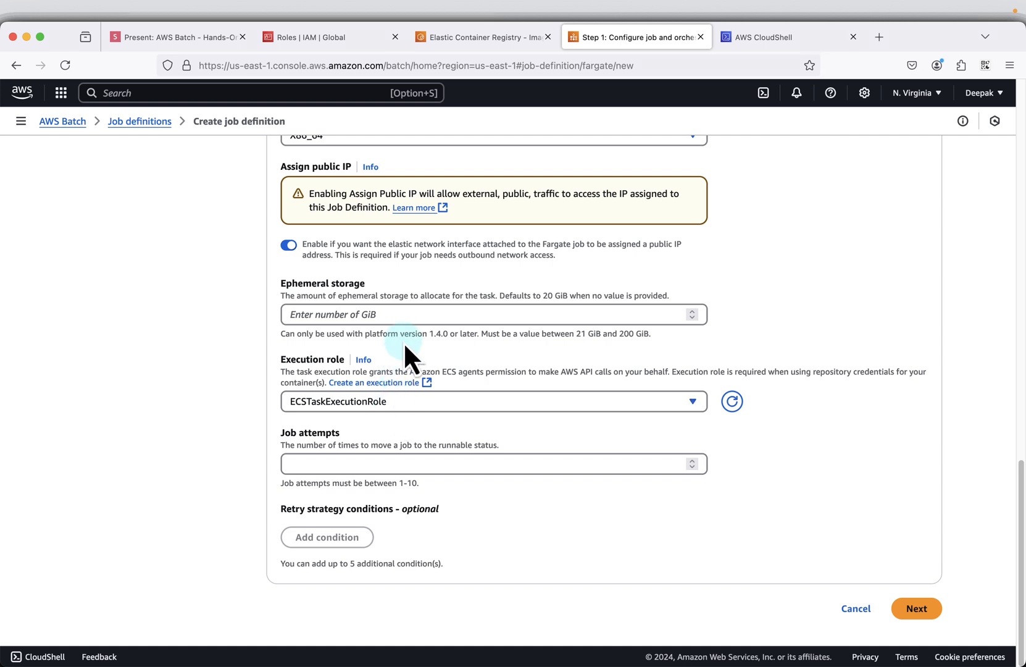
{"action": "left_click", "coordinate": [916, 608]}
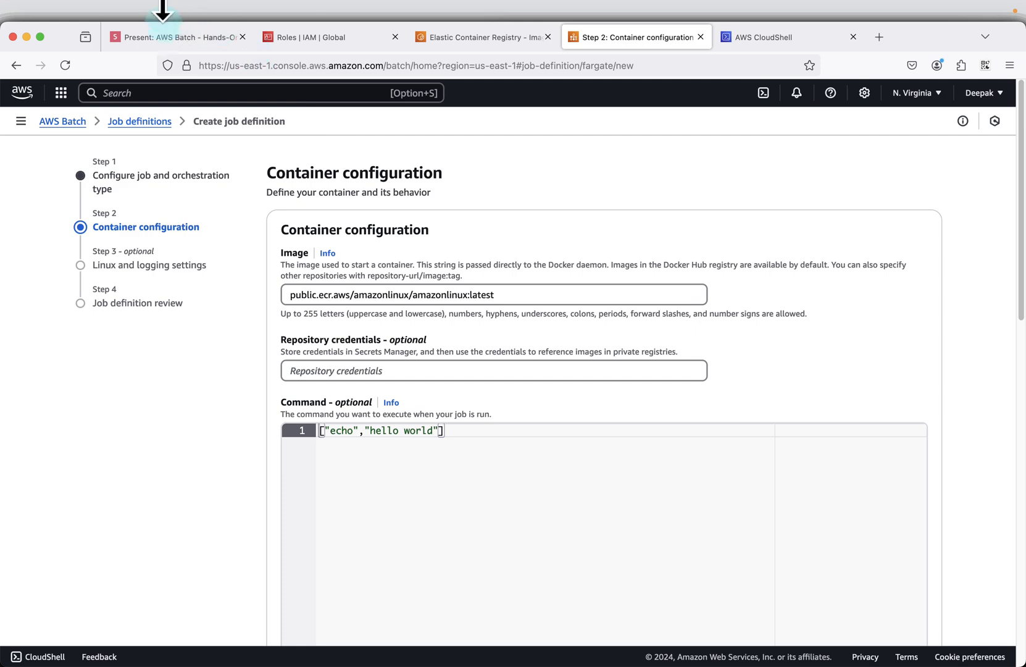
- Check the slides for the container image, parameters and environment configuration of the job definition
{"action": "left_click", "coordinate": [161, 34]}
{"action": "key", "text": "Right"}
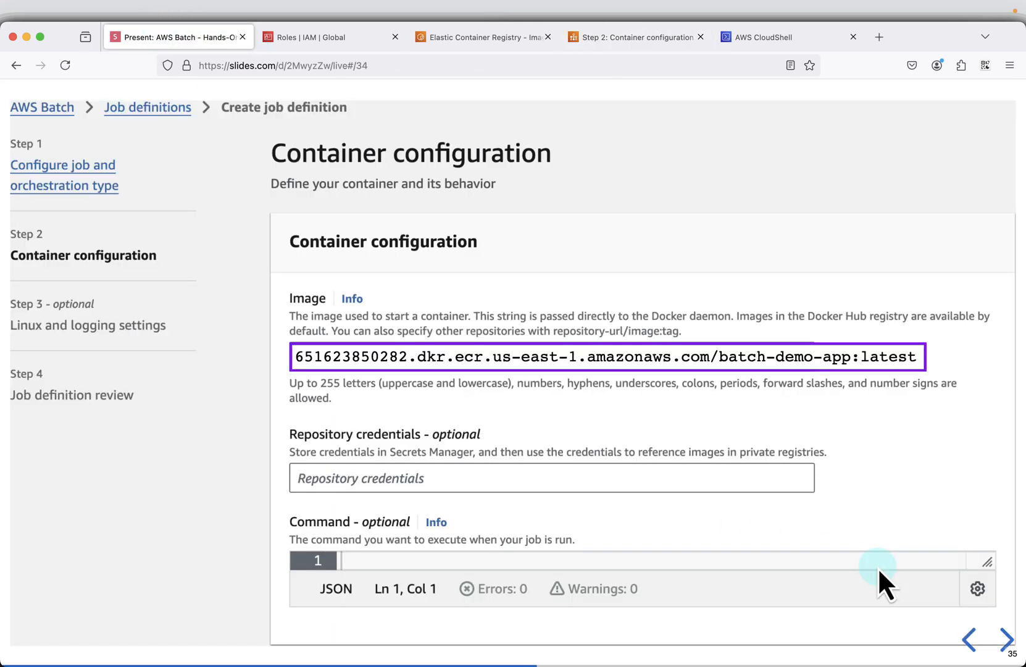
{"action": "key", "text": "Right"}
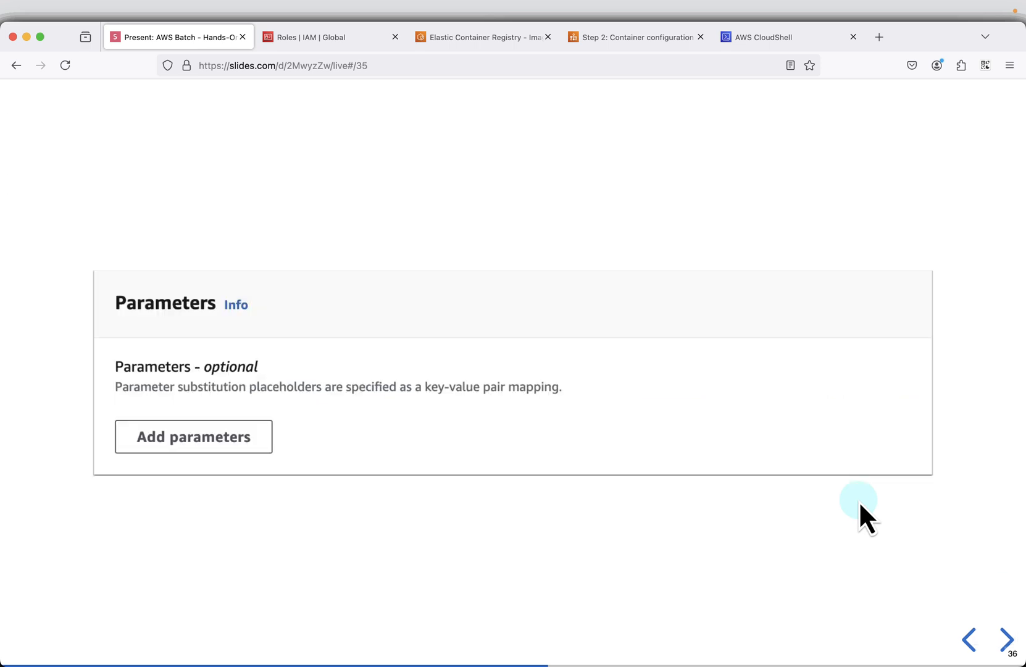
{"action": "key", "text": "Right"}
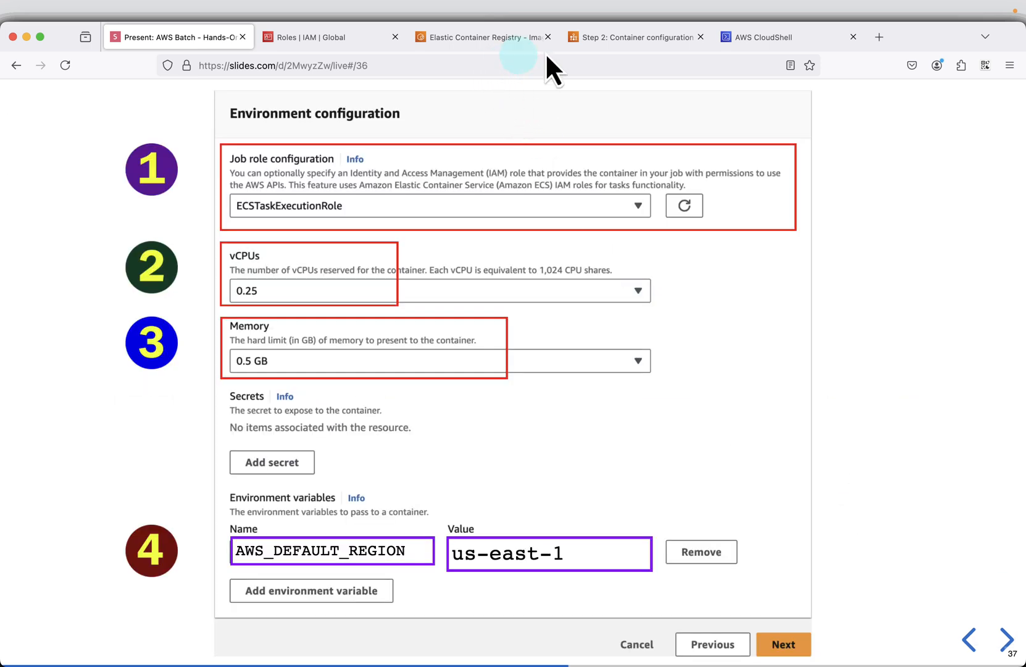
- Set the container image of the job definition to the copied ECR URI of batch-demo-app:latest
{"action": "left_click", "coordinate": [611, 38]}
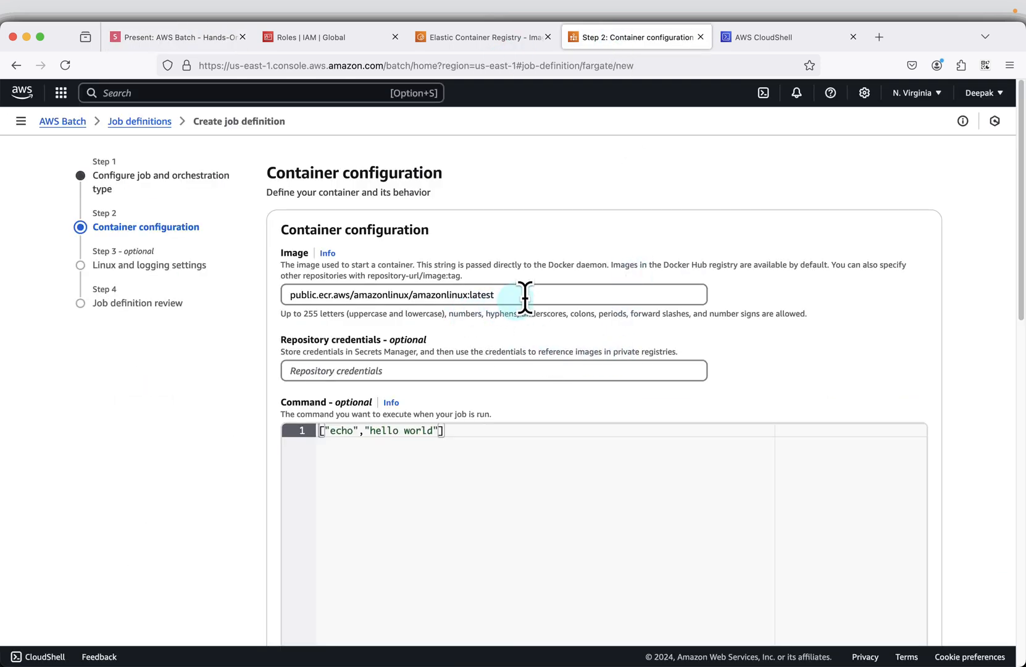
{"action": "triple_click", "coordinate": [543, 295]}
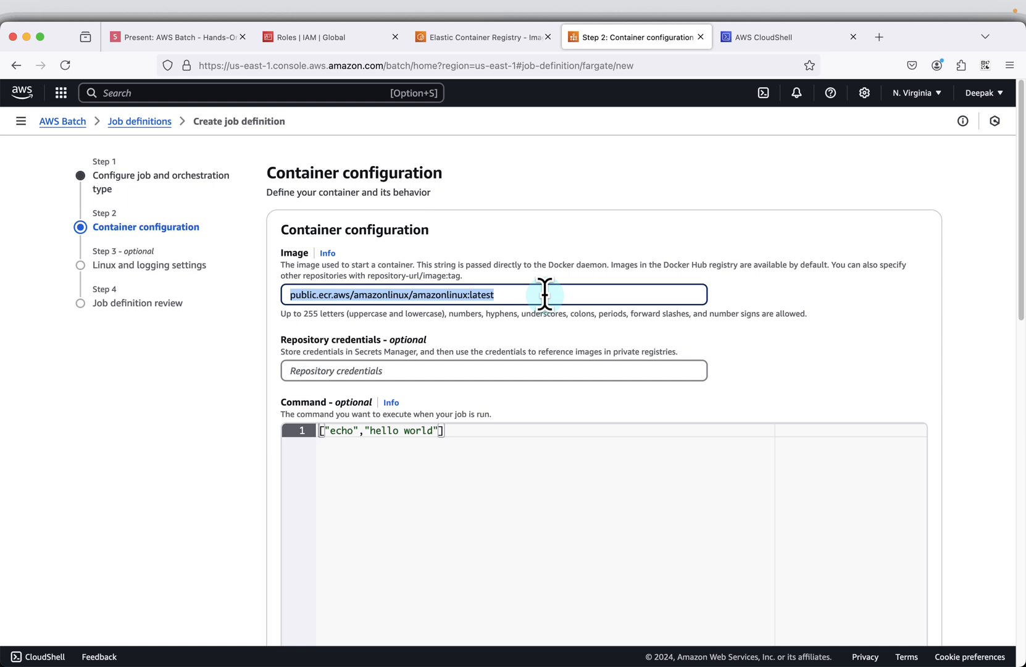
{"action": "type", "text": "651623850282.dkr.ecr.us-east-1.amazonaws.com/batch-demo-app:latest"}
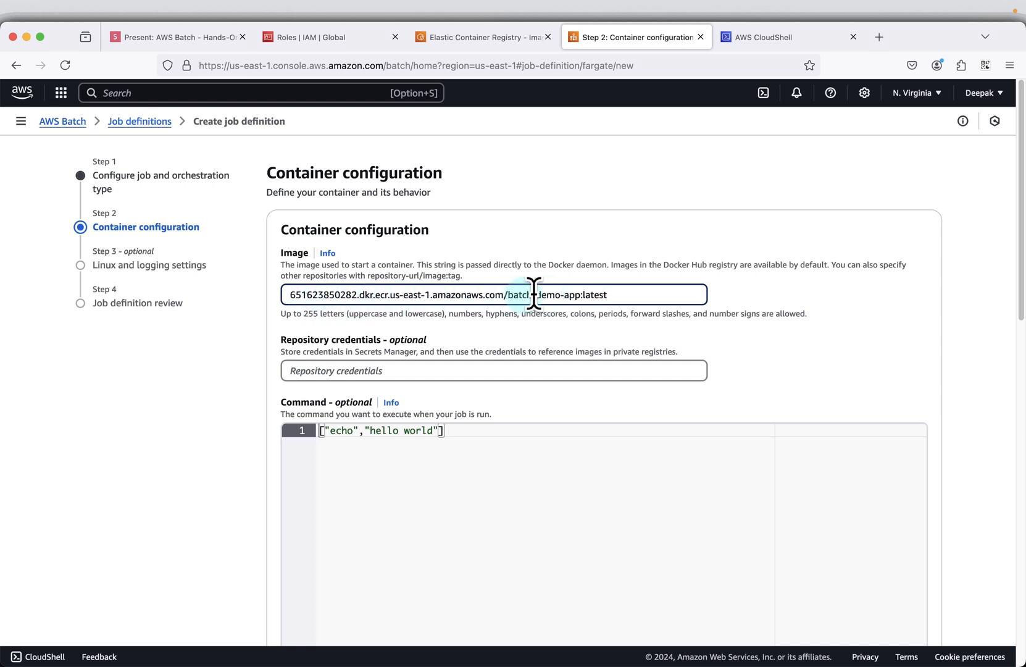
{"action": "scroll", "coordinate": [468, 420], "scroll_direction": "down", "scroll_amount": 1}
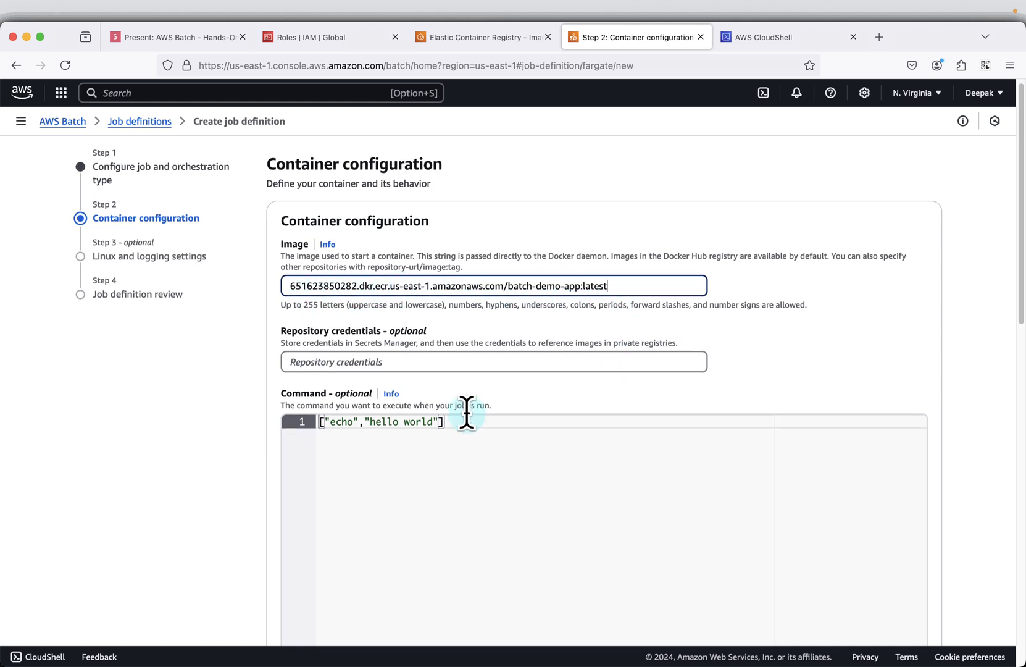
{"action": "scroll", "coordinate": [467, 412], "scroll_direction": "down", "scroll_amount": 1}
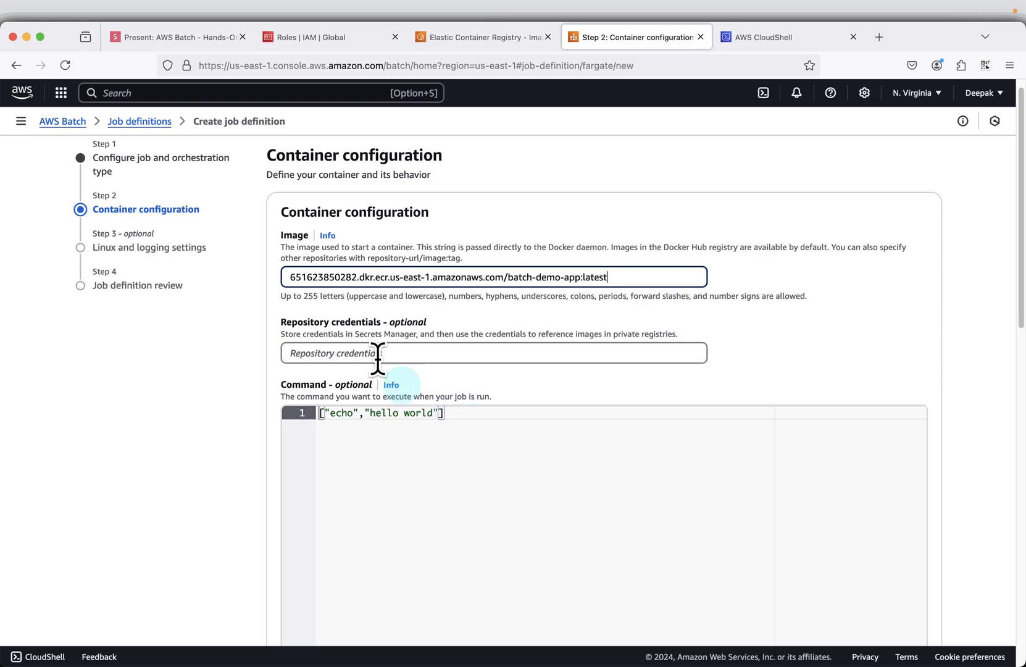
- Replace the container command with ["Ref::input_bucket", "Ref::input_key", "Ref::output_bucket", "Ref::output_key"], copied from the container configuration slide
{"action": "left_click", "coordinate": [175, 46]}
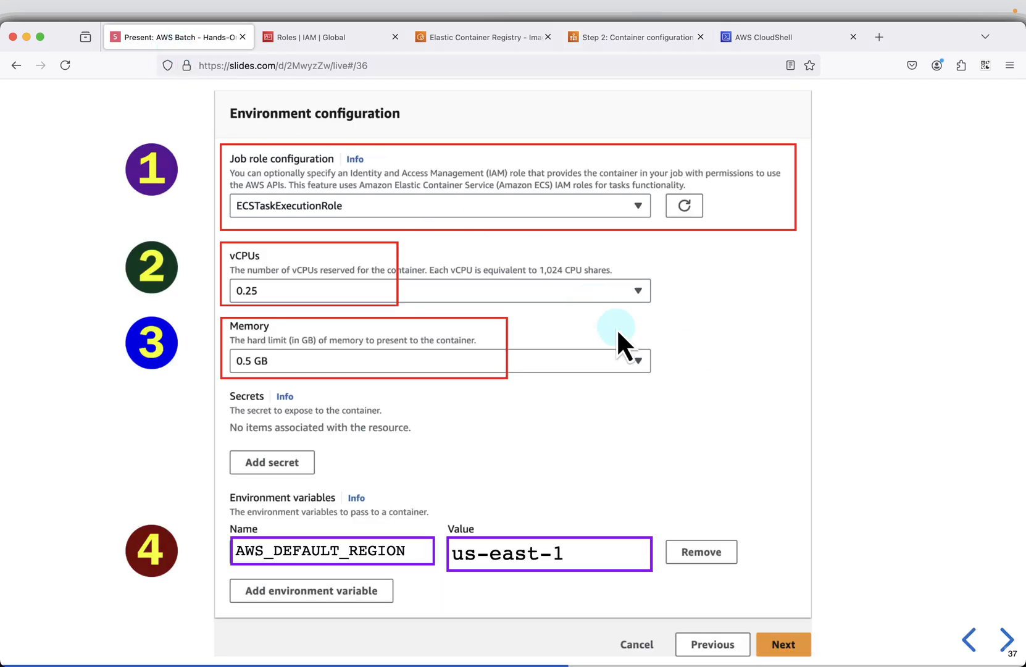
{"action": "left_click", "coordinate": [982, 650]}
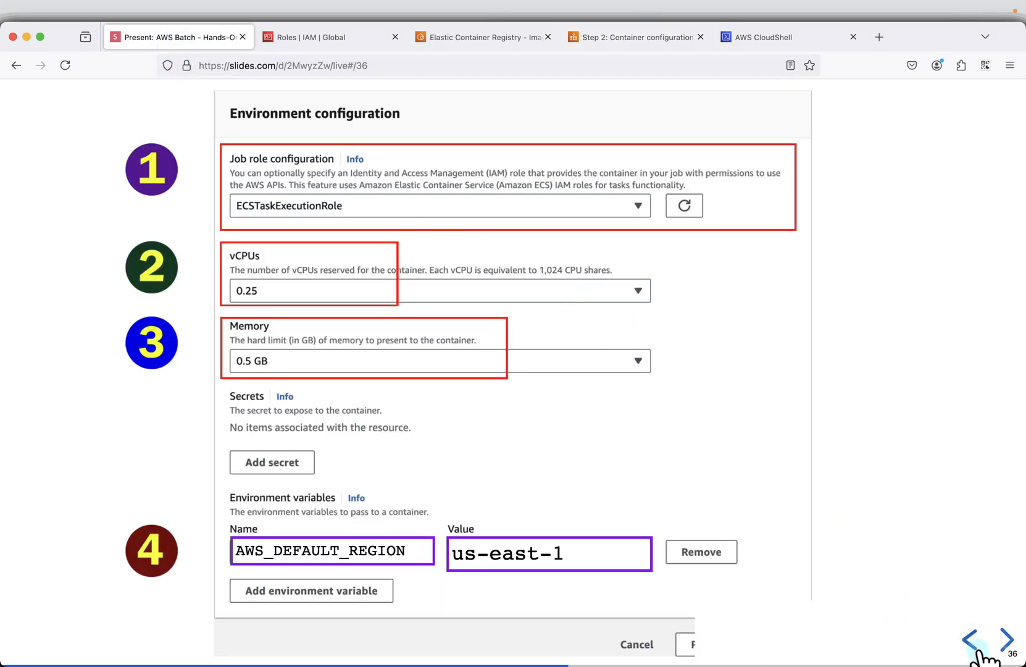
{"action": "left_click", "coordinate": [982, 650]}
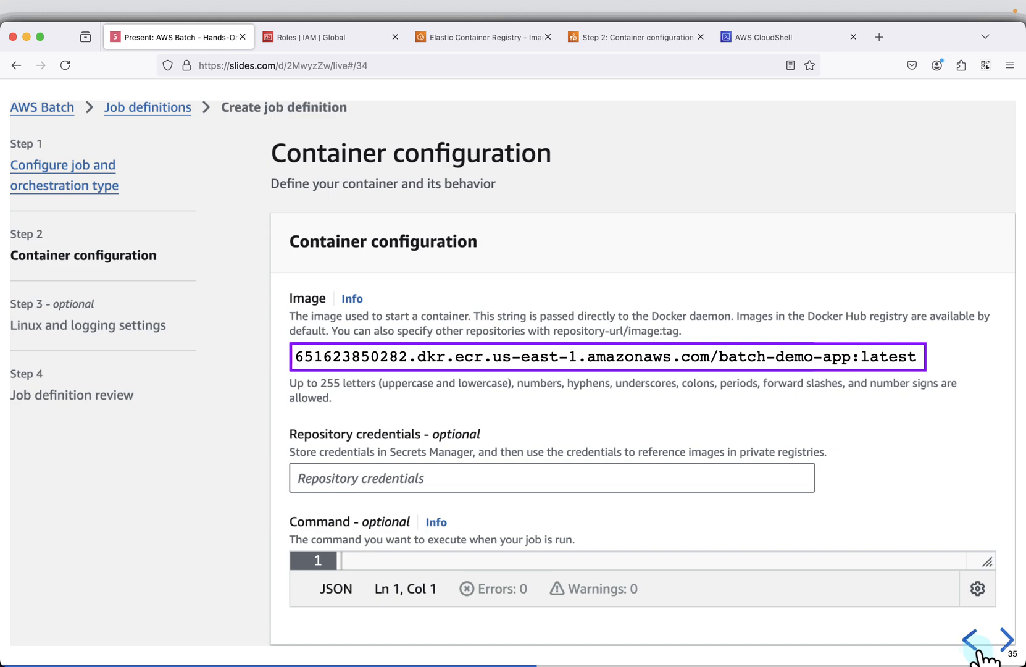
{"action": "left_click", "coordinate": [981, 650]}
{"action": "left_click", "coordinate": [1014, 644]}
{"action": "left_click", "coordinate": [1014, 644]}
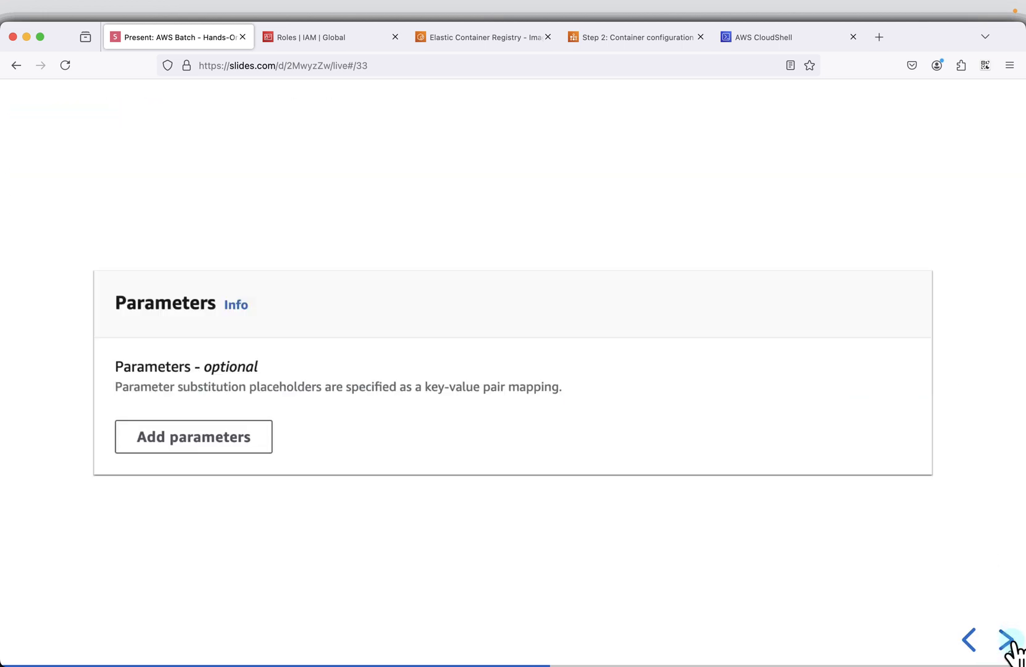
{"action": "left_click", "coordinate": [1014, 644]}
{"action": "left_click", "coordinate": [1012, 644]}
{"action": "left_click", "coordinate": [1012, 647]}
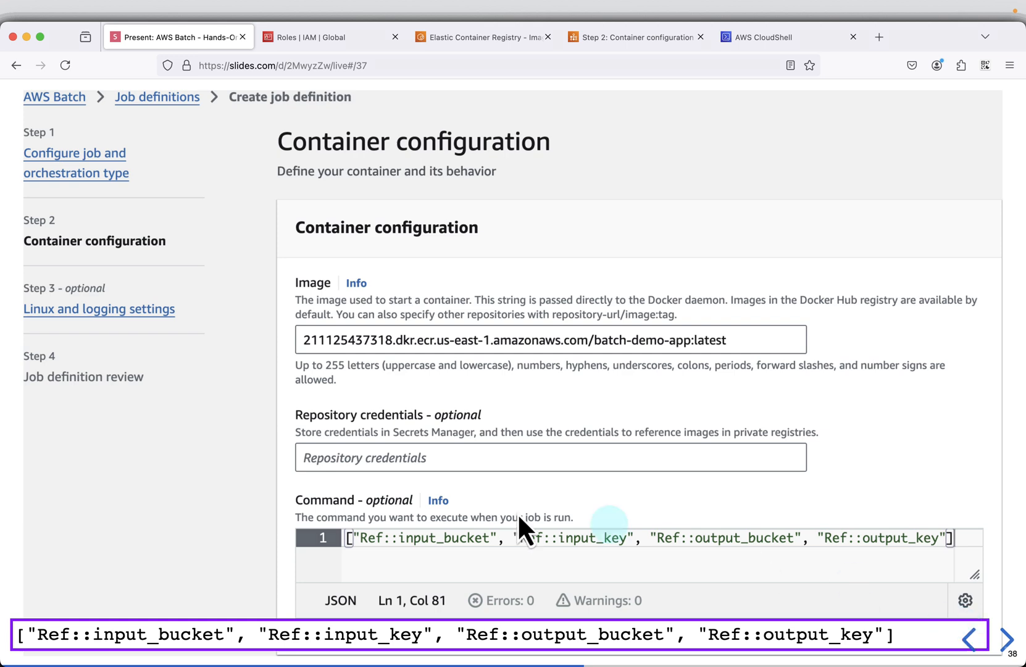
{"action": "left_click", "coordinate": [637, 37]}
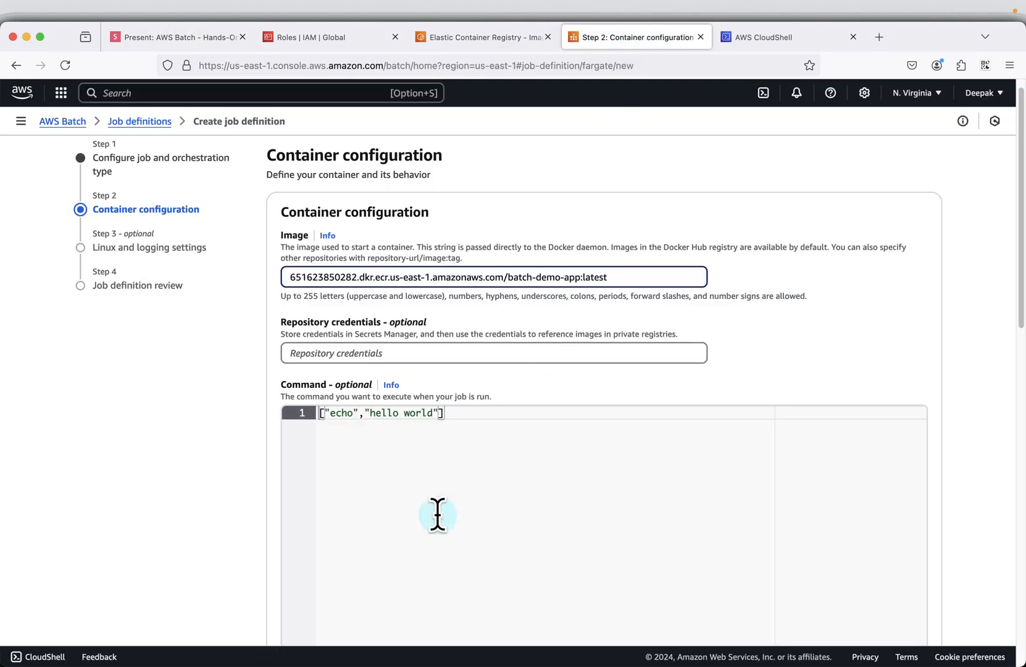
{"action": "left_click_drag", "start_coordinate": [500, 412], "coordinate": [247, 426]}
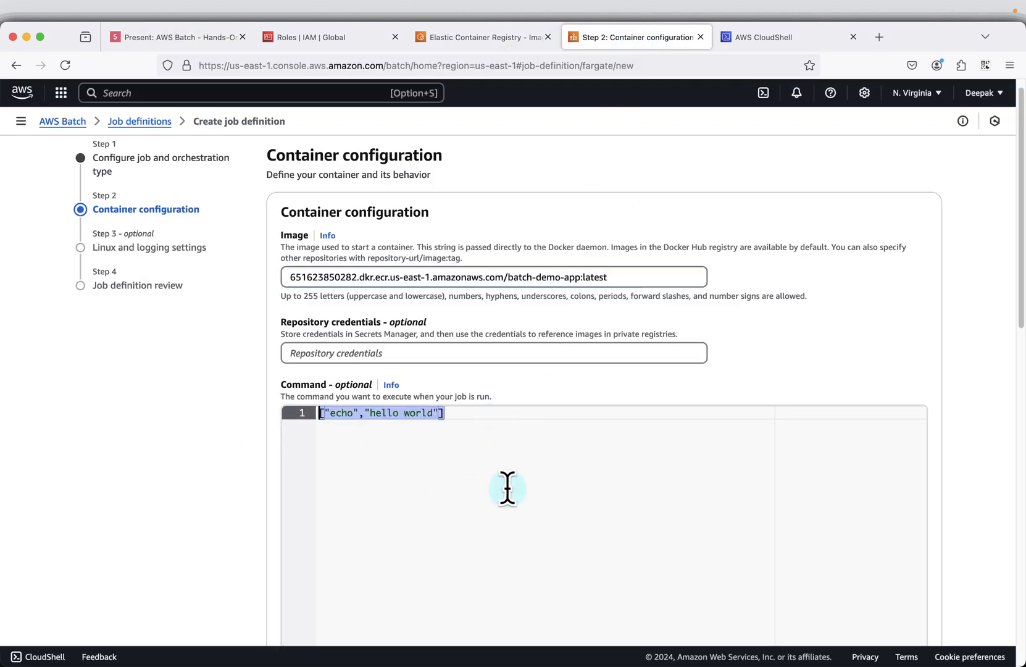
{"action": "type", "text": "[\"Ref::input_bucket\", \"Ref::input_key\", \"Ref::output_bucket\", \"Ref::output_key\"]"}
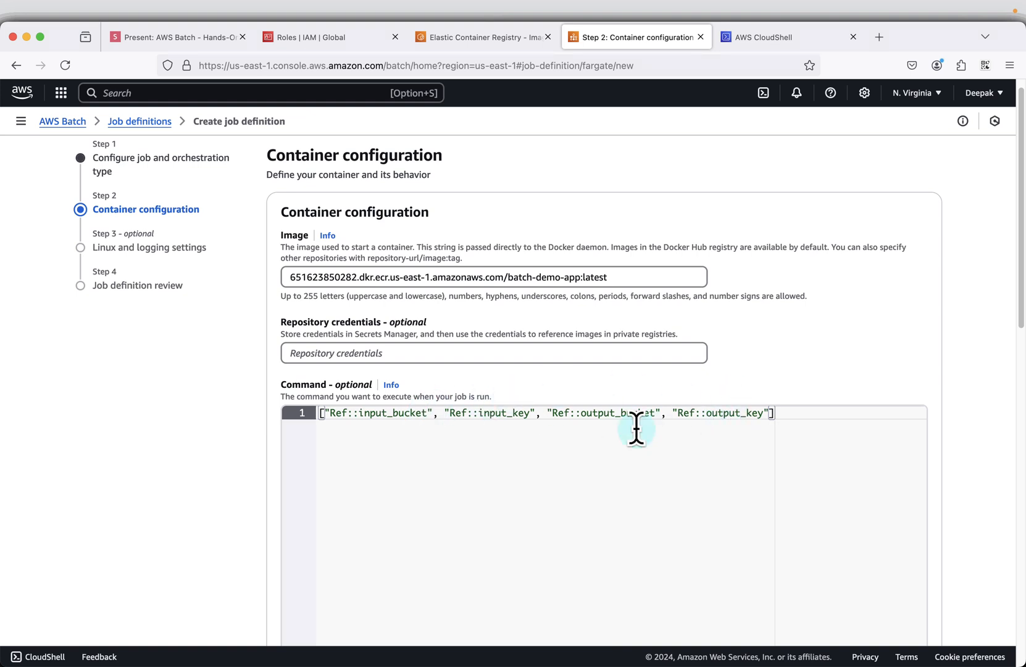
- Set the container's resources in the environment configuration to 0.25 vCPUs and 0.5 GB of memory
{"action": "scroll", "coordinate": [734, 470], "scroll_direction": "down", "scroll_amount": 1}
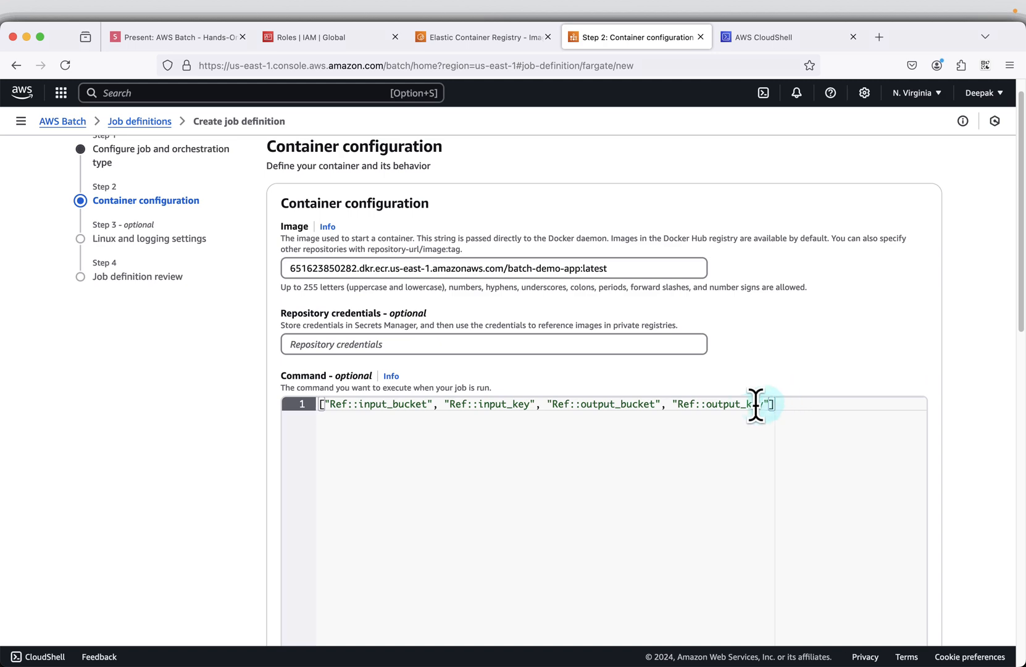
{"action": "scroll", "coordinate": [770, 402], "scroll_direction": "down", "scroll_amount": 10}
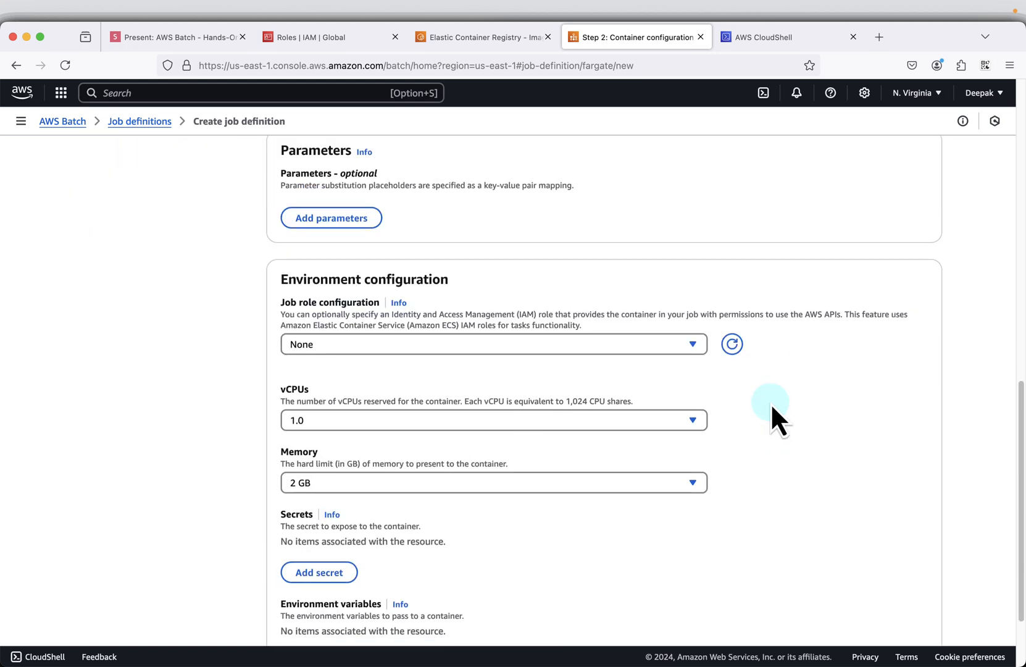
{"action": "scroll", "coordinate": [770, 403], "scroll_direction": "down", "scroll_amount": 4}
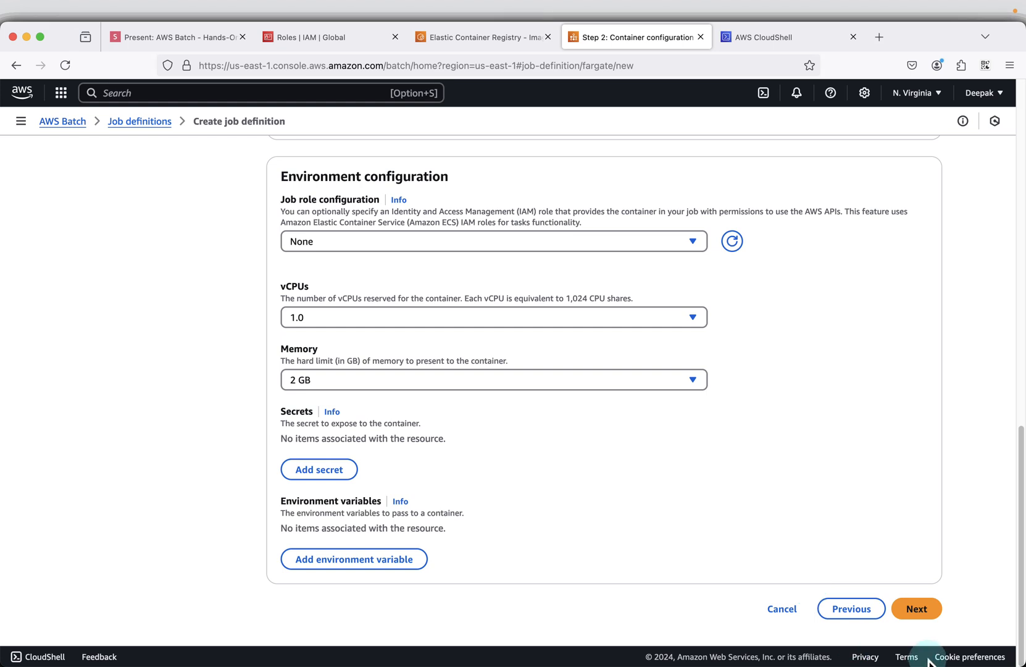
{"action": "left_click", "coordinate": [383, 322]}
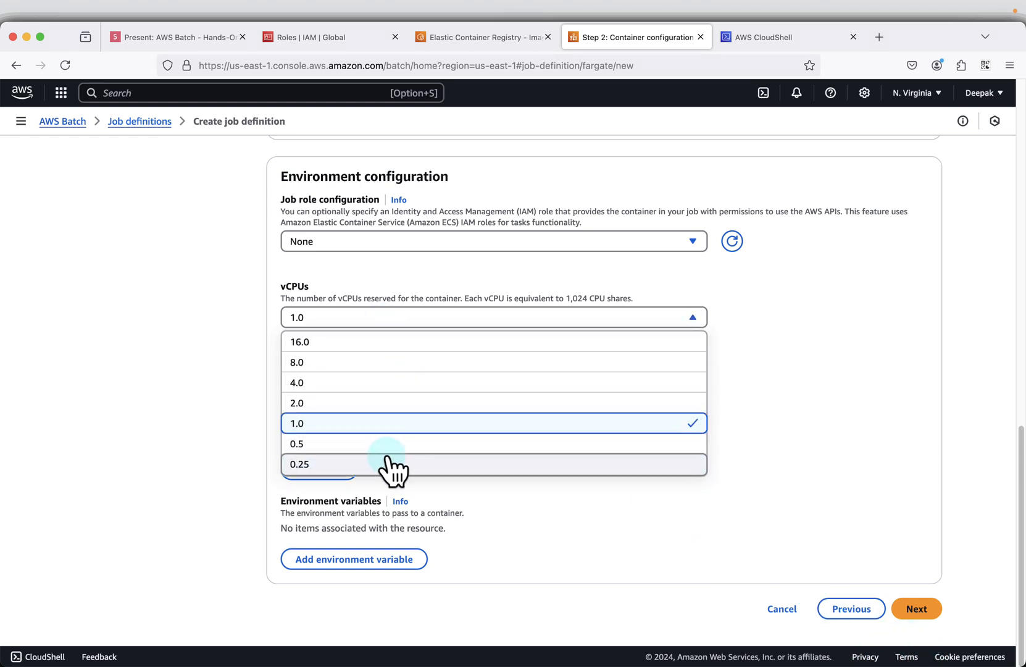
{"action": "left_click", "coordinate": [387, 464]}
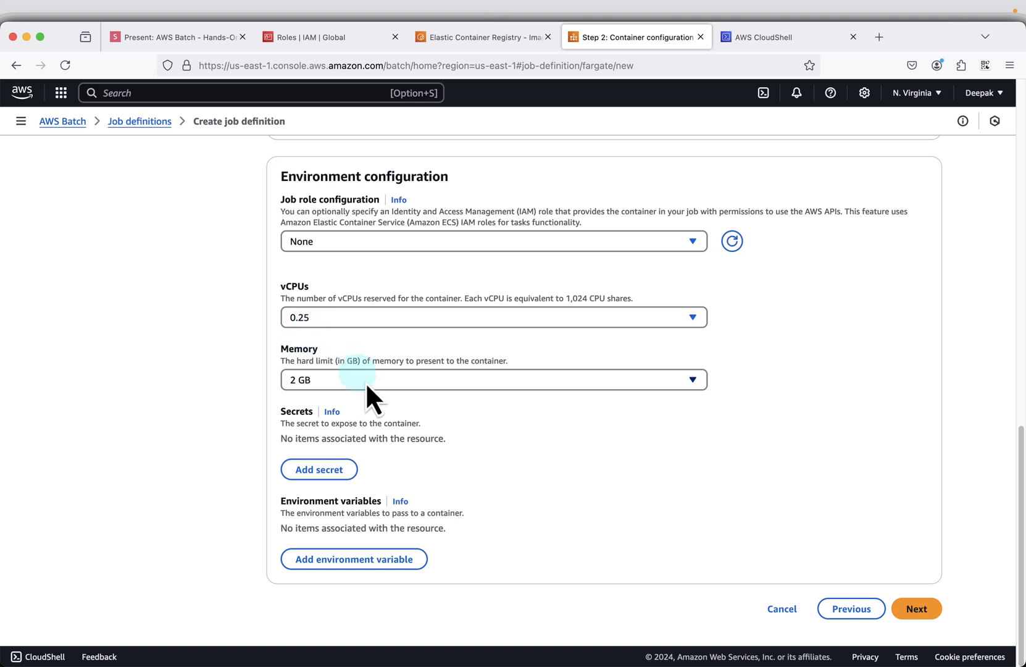
{"action": "left_click", "coordinate": [385, 382]}
{"action": "left_click", "coordinate": [389, 405]}
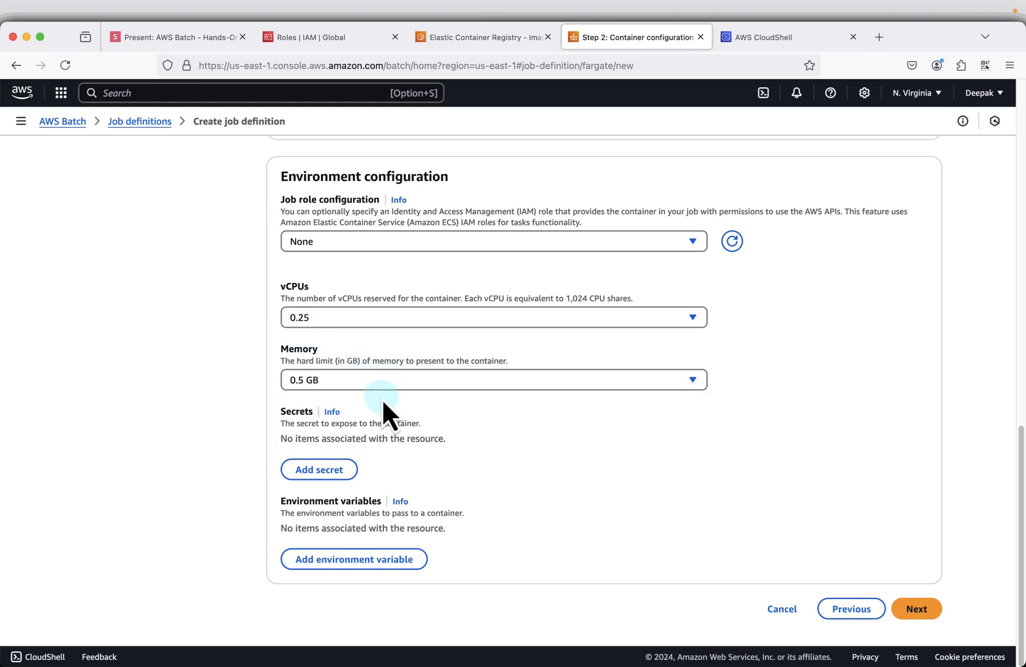
- Set the job role in the environment configuration to ECSTaskExecutionRole and recheck the container image and command
{"action": "scroll", "coordinate": [494, 458], "scroll_direction": "up", "scroll_amount": 3}
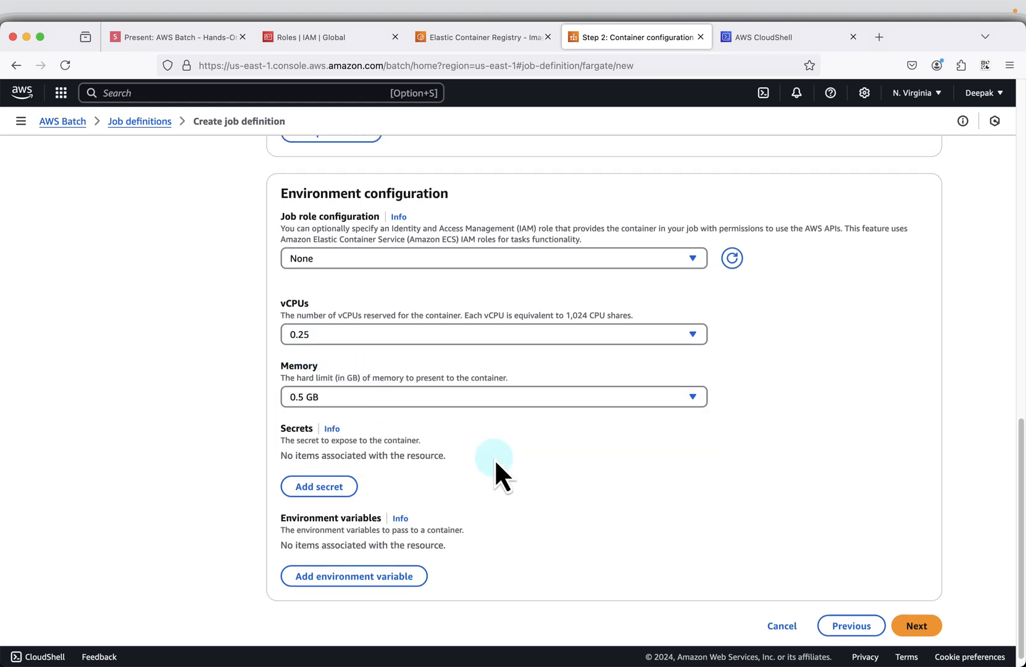
{"action": "left_click", "coordinate": [475, 337]}
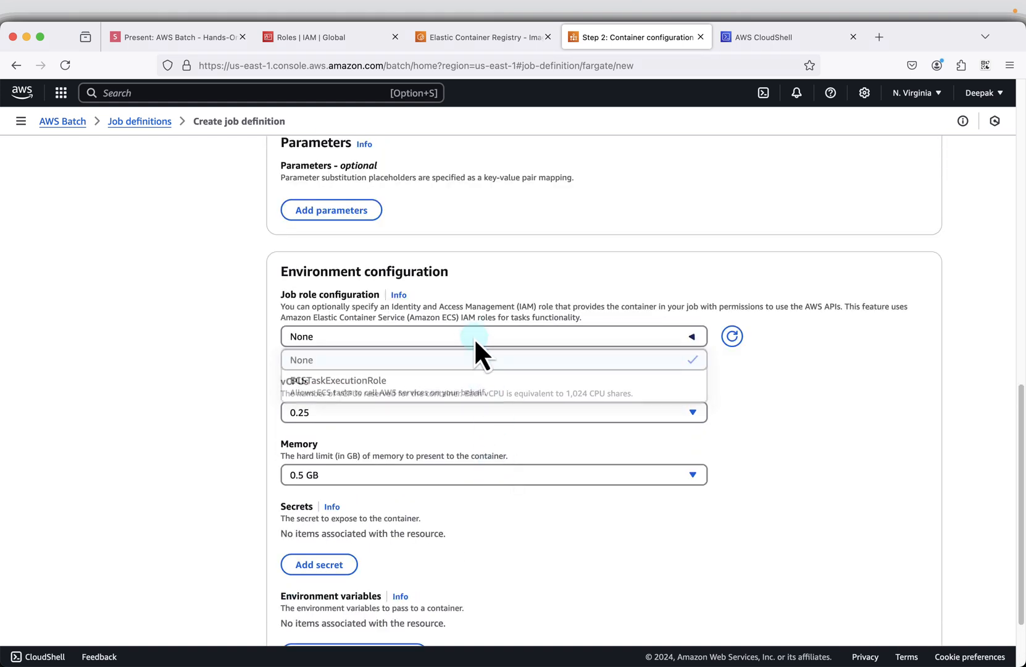
{"action": "left_click", "coordinate": [432, 386]}
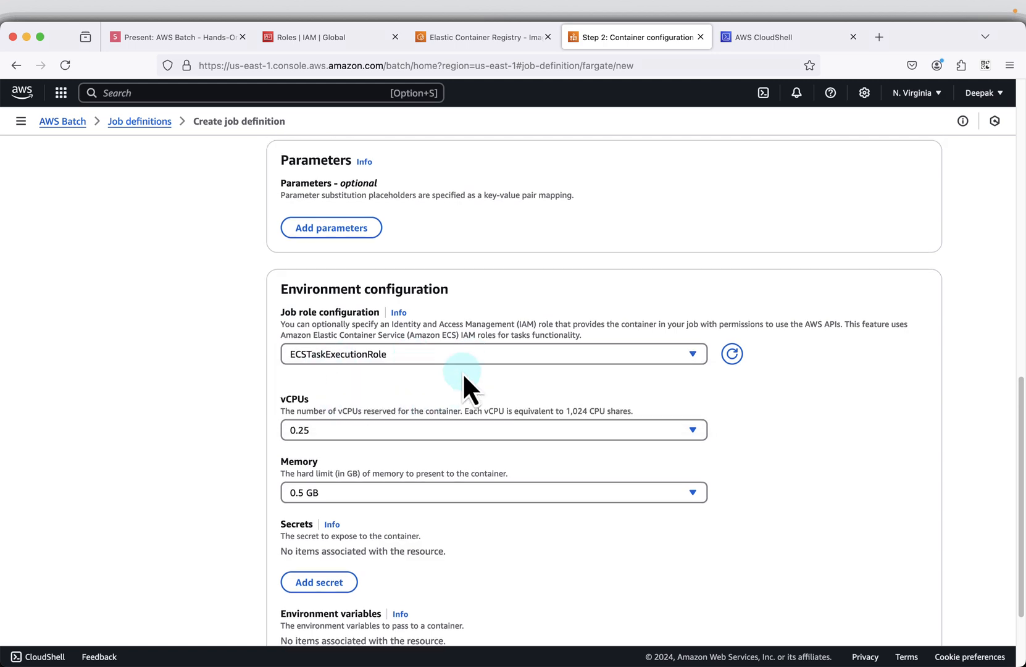
{"action": "scroll", "coordinate": [462, 372], "scroll_direction": "up", "scroll_amount": 10}
{"action": "scroll", "coordinate": [462, 371], "scroll_direction": "up", "scroll_amount": 3}
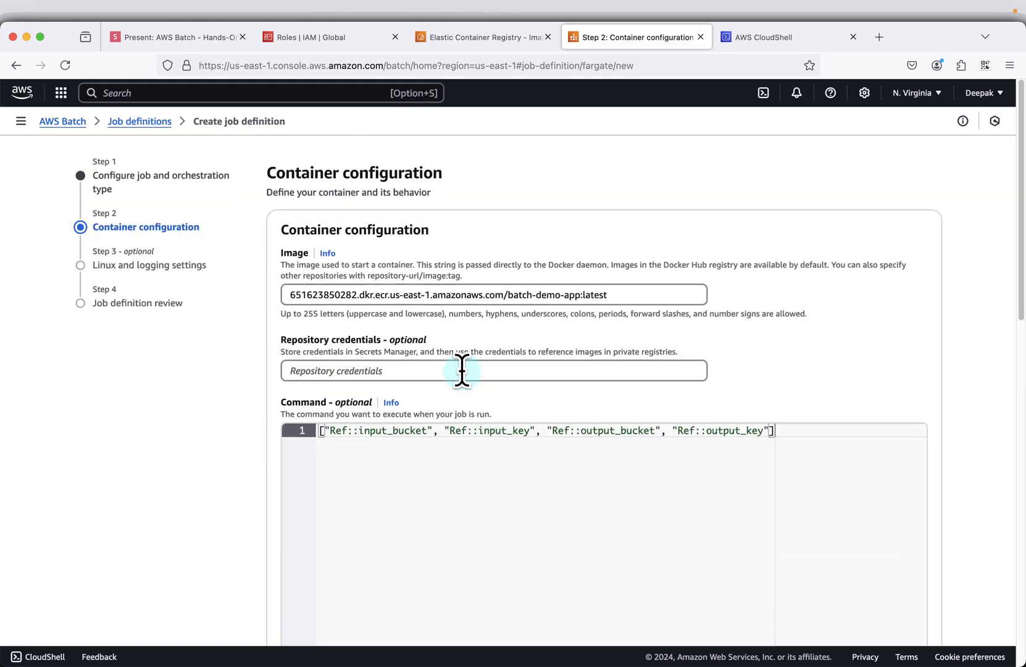
- Add an environment variable and name it AWS_DEFAULT_REGION, copying the name from the environment configuration slide
{"action": "scroll", "coordinate": [463, 372], "scroll_direction": "down", "scroll_amount": 10}
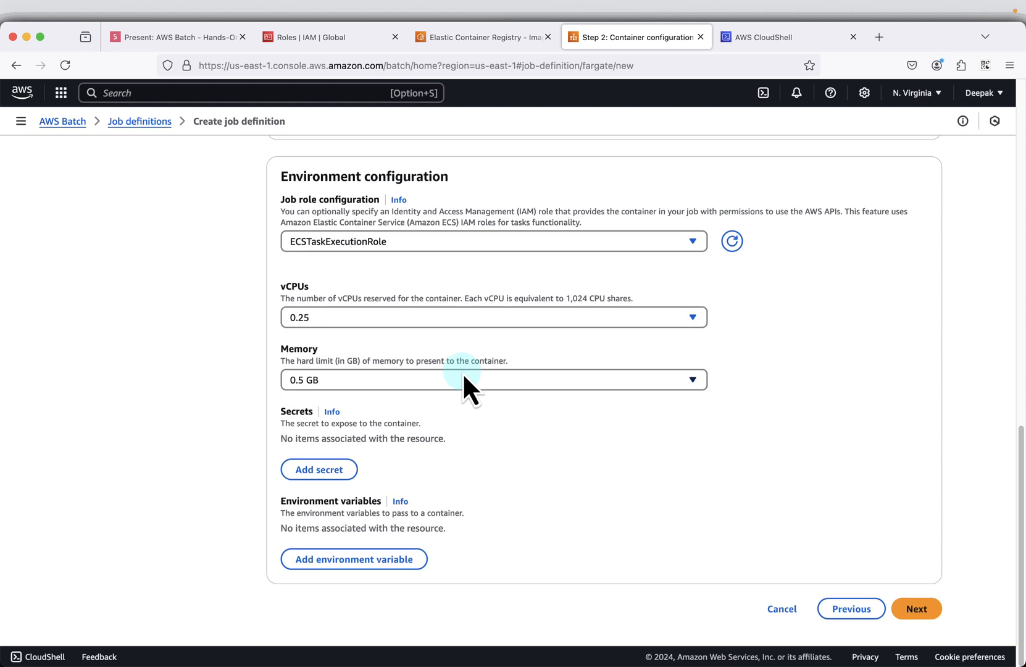
{"action": "left_click", "coordinate": [383, 563]}
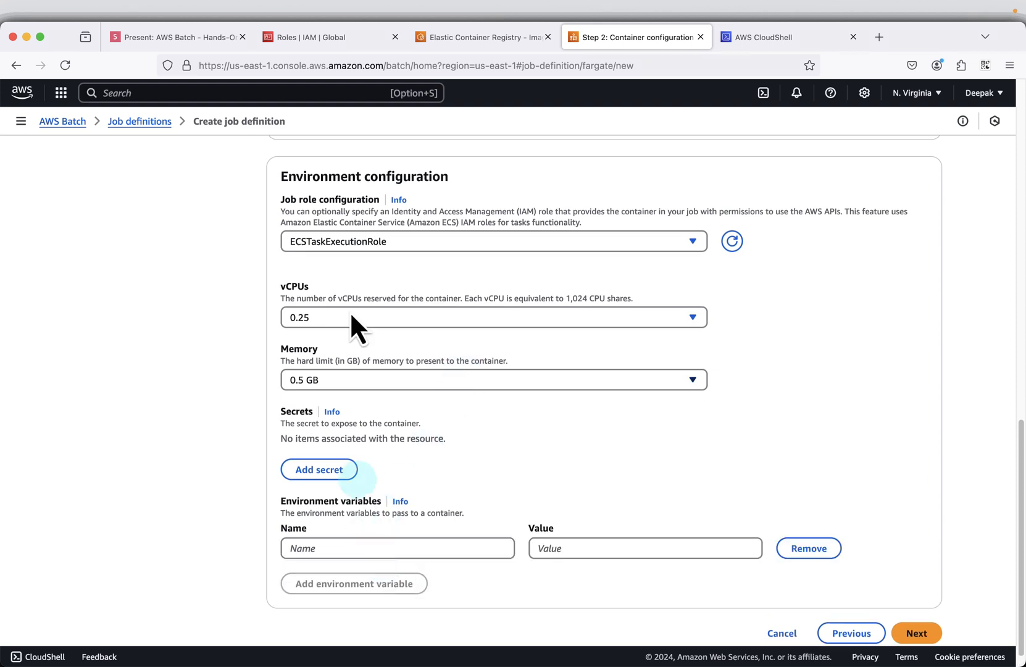
{"action": "left_click", "coordinate": [195, 43]}
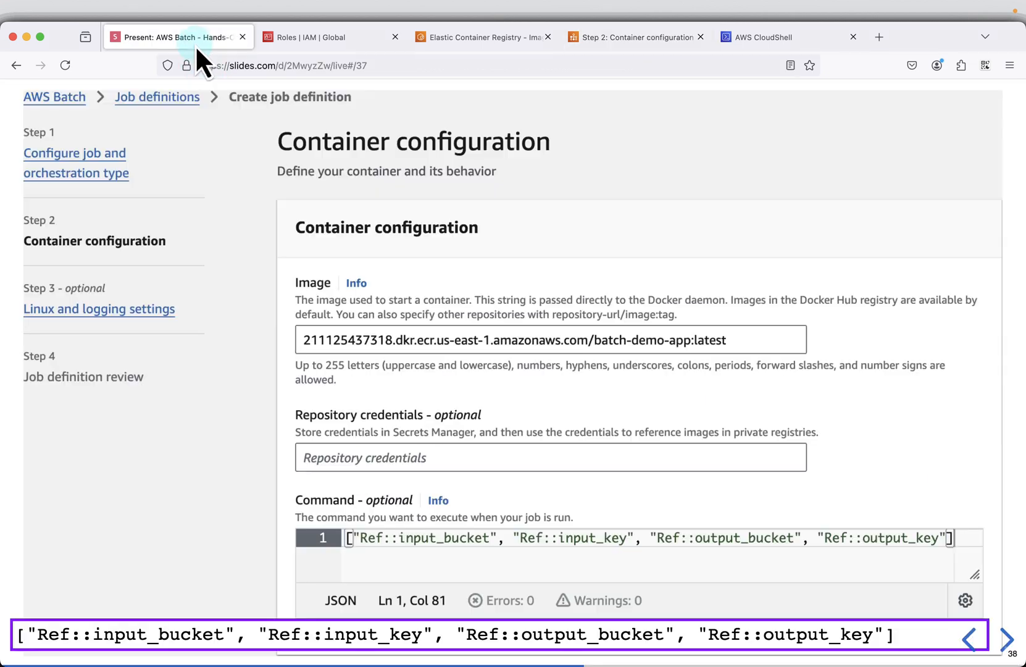
{"action": "left_click", "coordinate": [969, 640]}
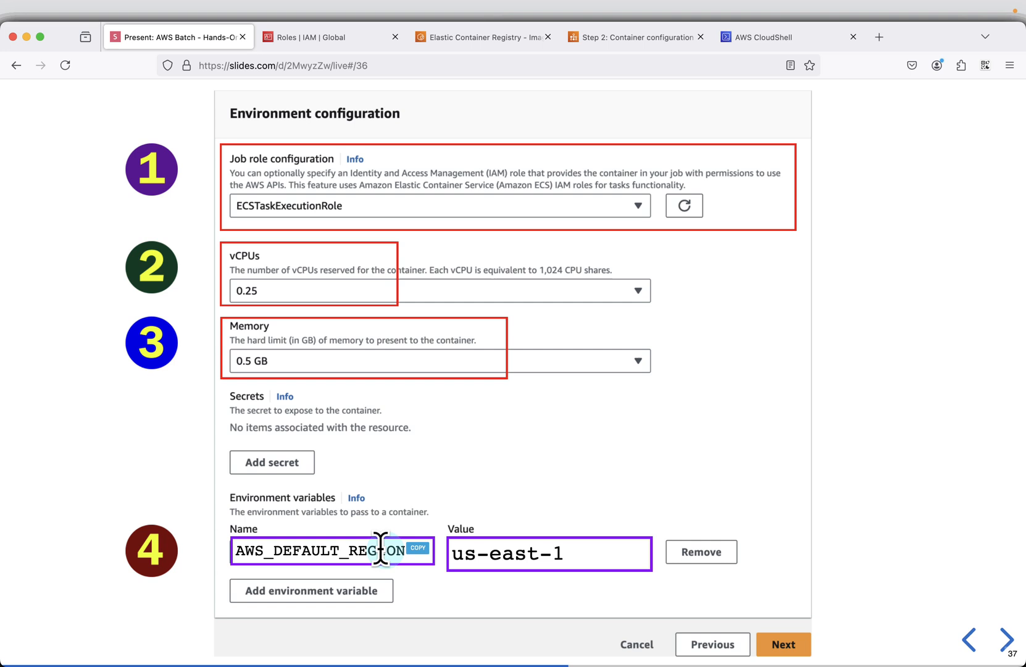
{"action": "left_click", "coordinate": [419, 548]}
{"action": "left_click", "coordinate": [610, 37]}
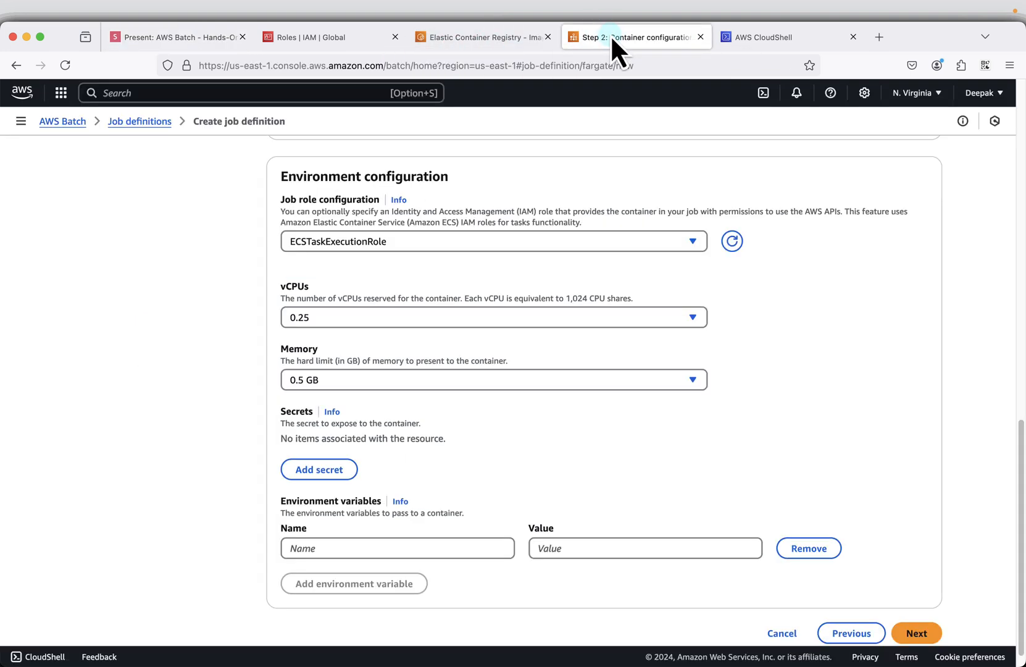
{"action": "left_click", "coordinate": [414, 545]}
{"action": "key", "text": "super+v"}
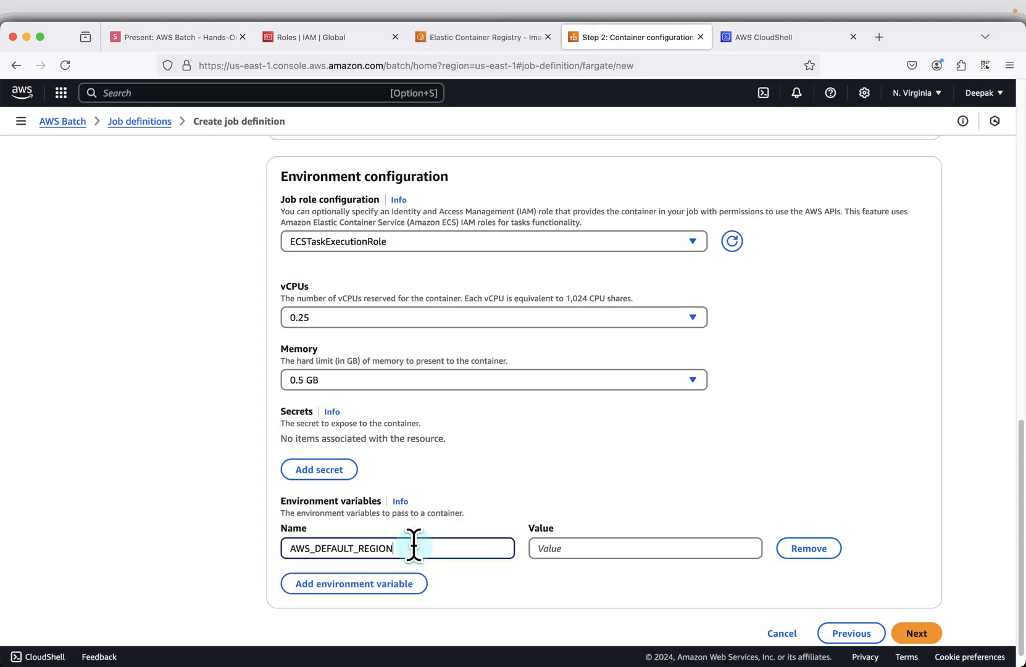
- Set the value of the AWS_DEFAULT_REGION environment variable to us-east-1, copied from the slide
{"action": "left_click", "coordinate": [590, 548]}
{"action": "left_click", "coordinate": [189, 46]}
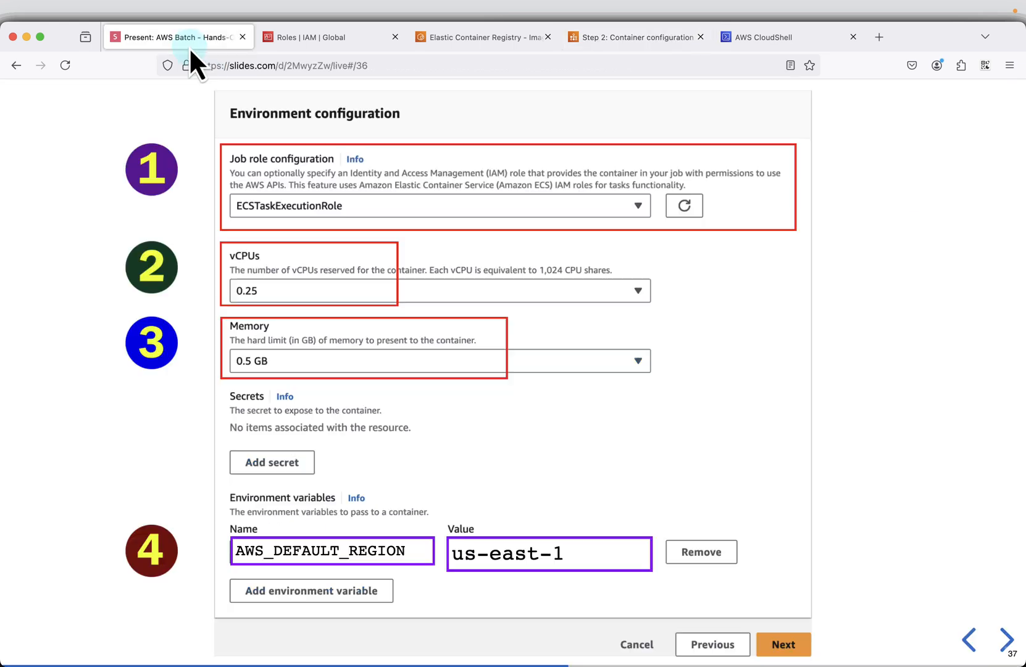
{"action": "left_click", "coordinate": [610, 38]}
{"action": "left_click", "coordinate": [621, 536]}
{"action": "key", "text": "super+v"}
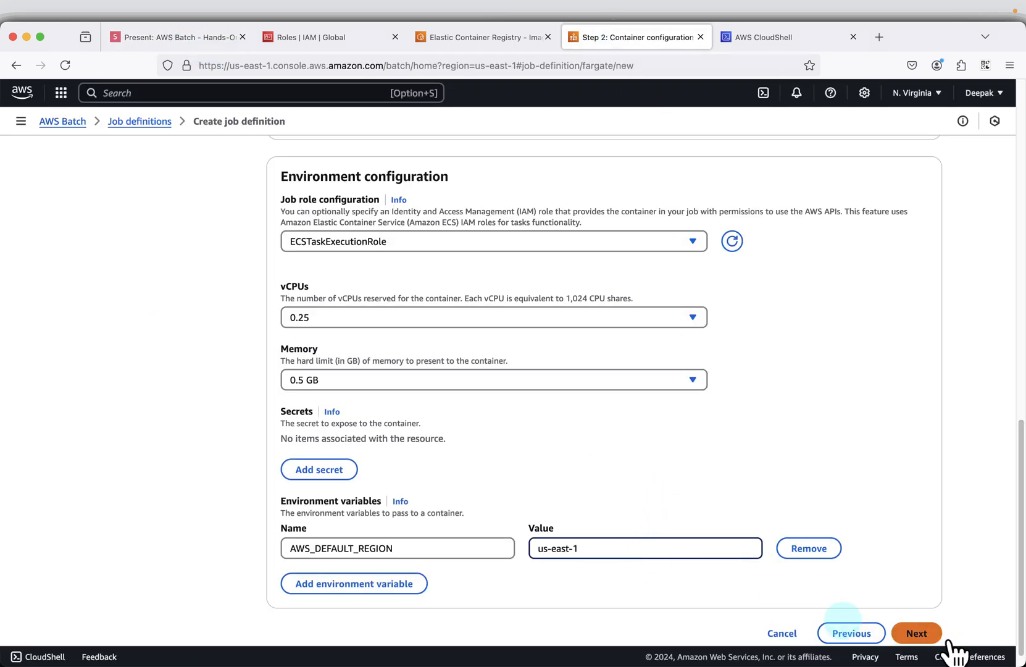
- Continue through the Linux and logging settings with their defaults and review the job definition's container configuration
{"action": "left_click", "coordinate": [916, 633]}
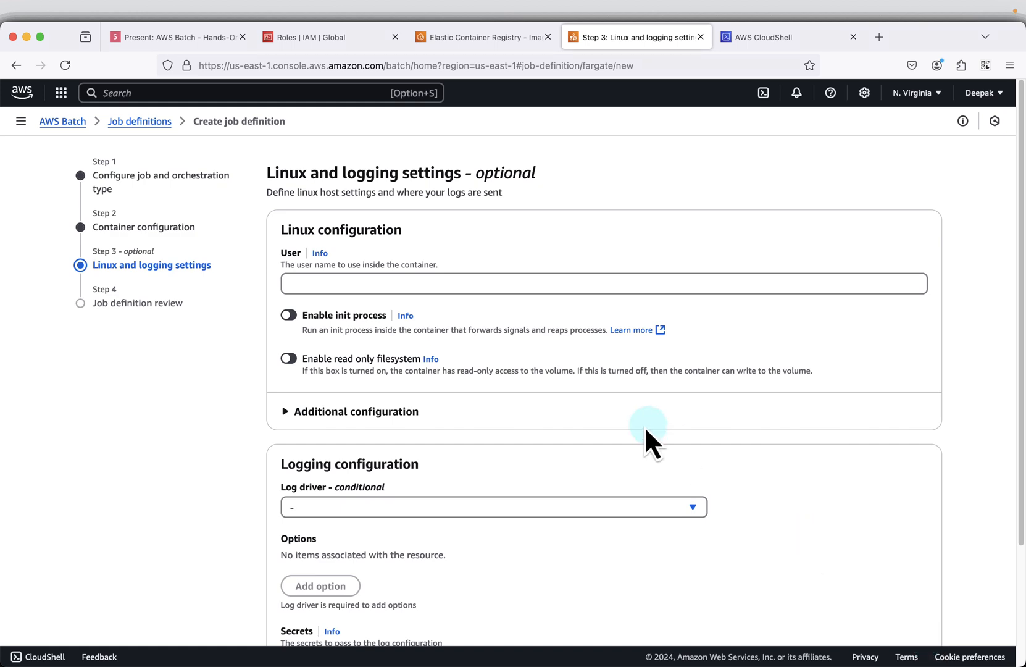
{"action": "scroll", "coordinate": [475, 364], "scroll_direction": "down", "scroll_amount": 5}
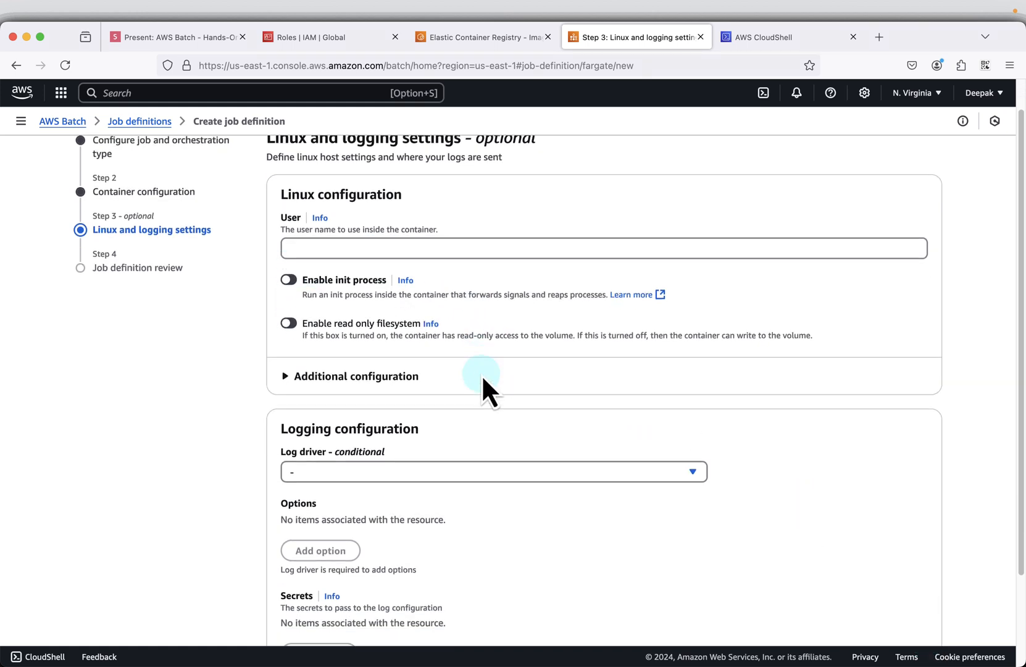
{"action": "left_click", "coordinate": [916, 610]}
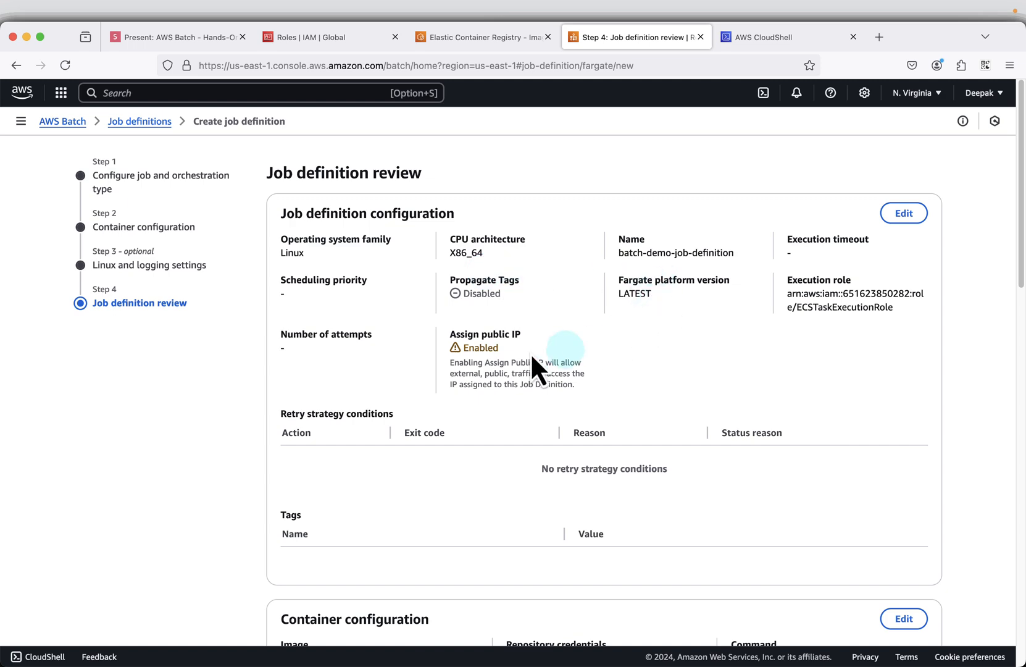
{"action": "scroll", "coordinate": [918, 395], "scroll_direction": "down", "scroll_amount": 10}
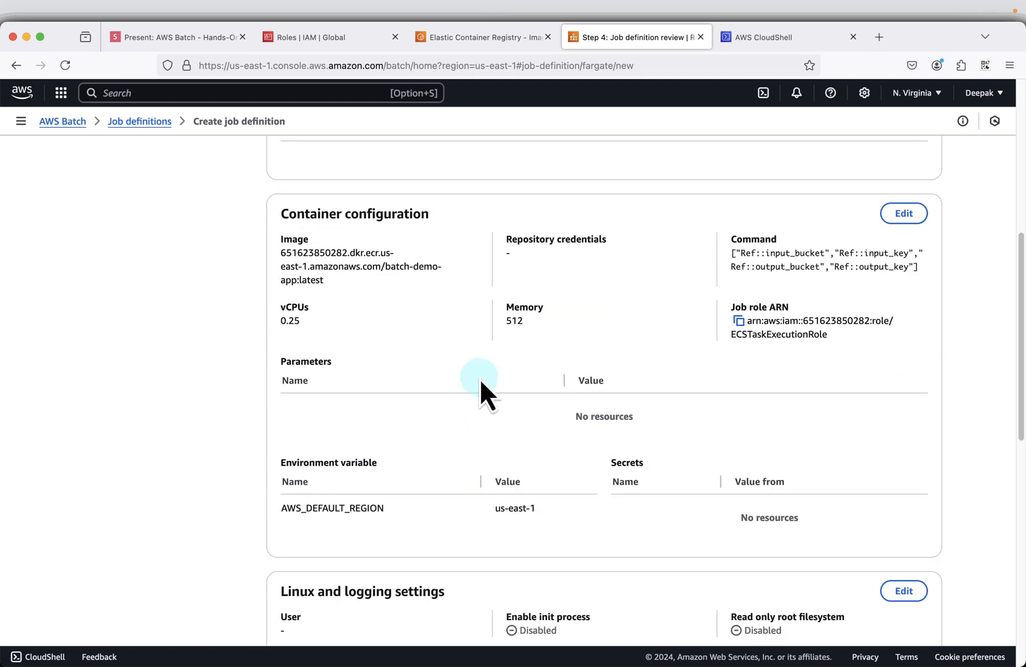
- Create the job definition from its review page, keeping all reviewed settings
{"action": "scroll", "coordinate": [683, 444], "scroll_direction": "down", "scroll_amount": 20}
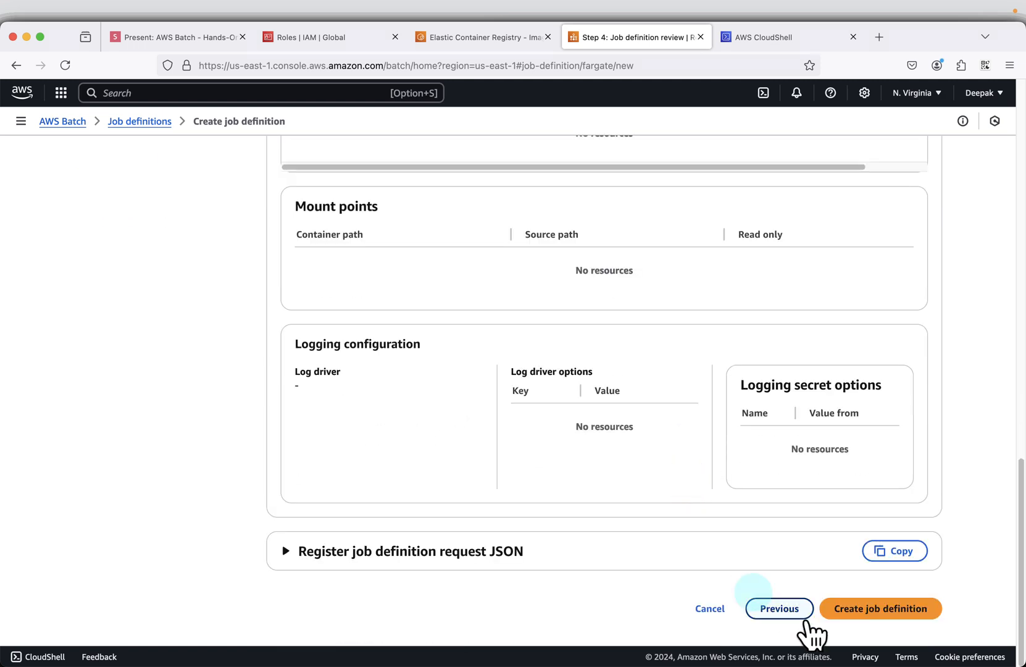
{"action": "left_click", "coordinate": [873, 615]}
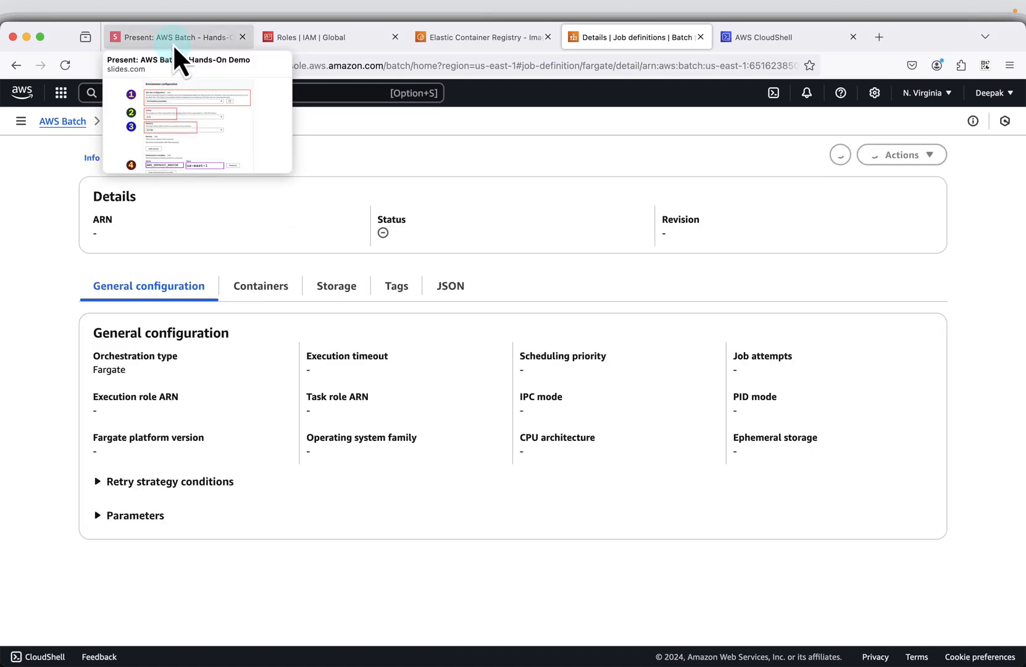
- Go to the hands-on slides and advance past the job definition pages to the Jobs page in the Submit Job section
{"action": "left_click", "coordinate": [172, 43]}
{"action": "left_click", "coordinate": [769, 363]}
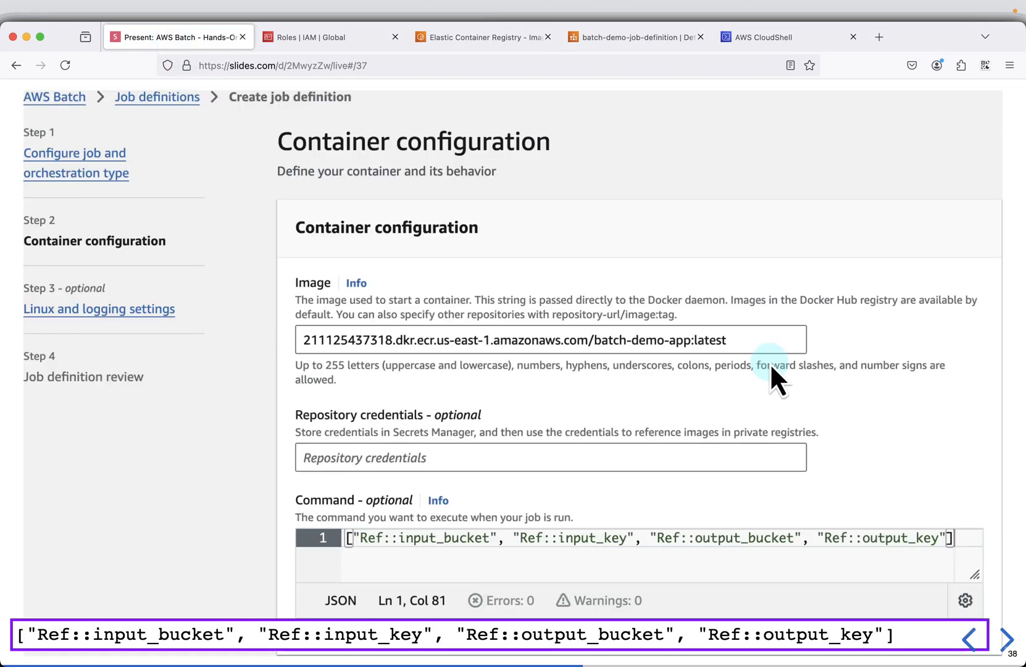
{"action": "left_click", "coordinate": [916, 396]}
{"action": "left_click", "coordinate": [916, 395]}
{"action": "left_click", "coordinate": [916, 396]}
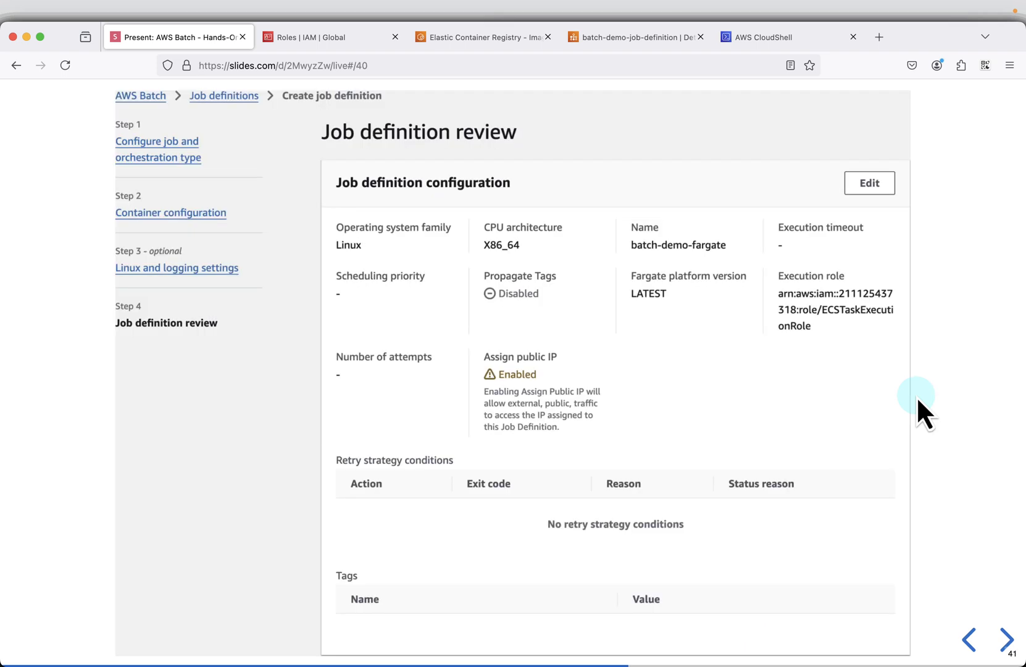
{"action": "left_click", "coordinate": [916, 396]}
{"action": "left_click", "coordinate": [916, 395]}
{"action": "left_click", "coordinate": [917, 400]}
{"action": "left_click", "coordinate": [917, 399]}
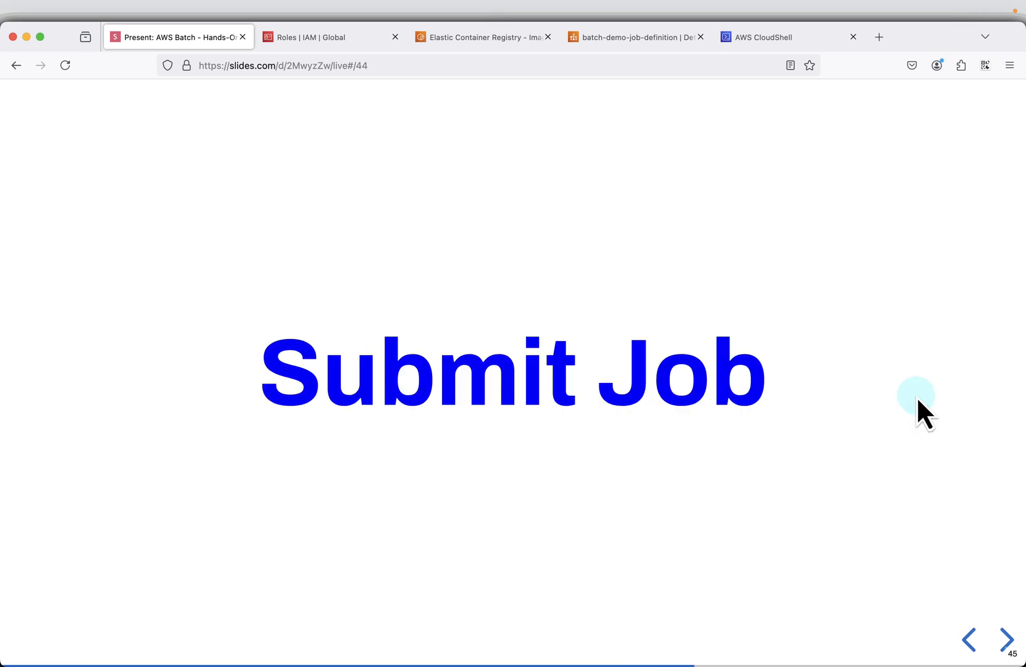
{"action": "left_click", "coordinate": [917, 399]}
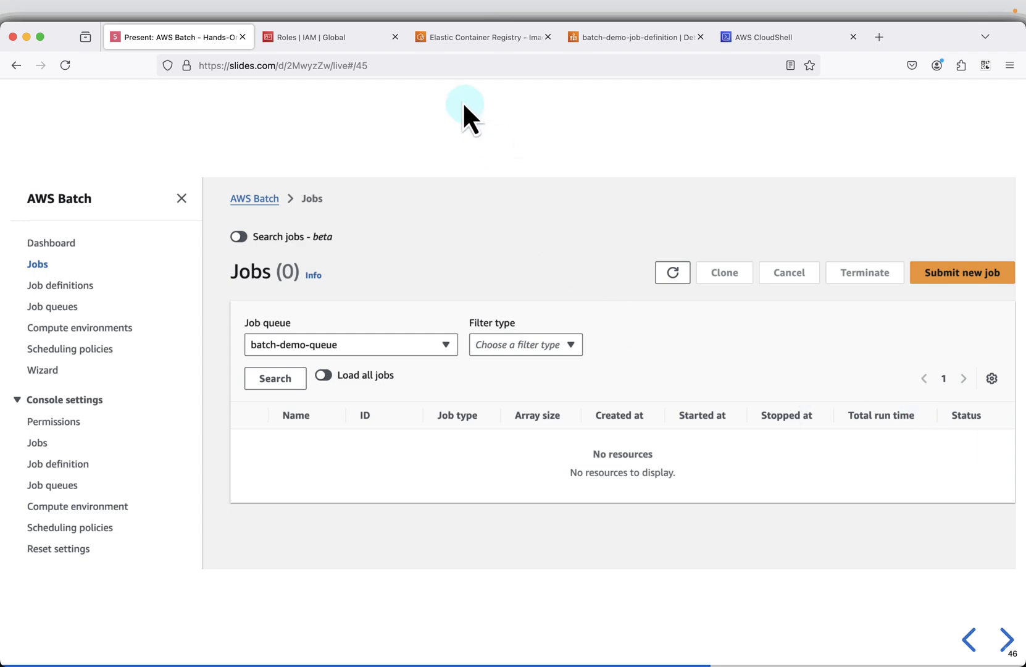
- Return to AWS Batch and start submitting a new job from the Jobs page
{"action": "left_click", "coordinate": [646, 42]}
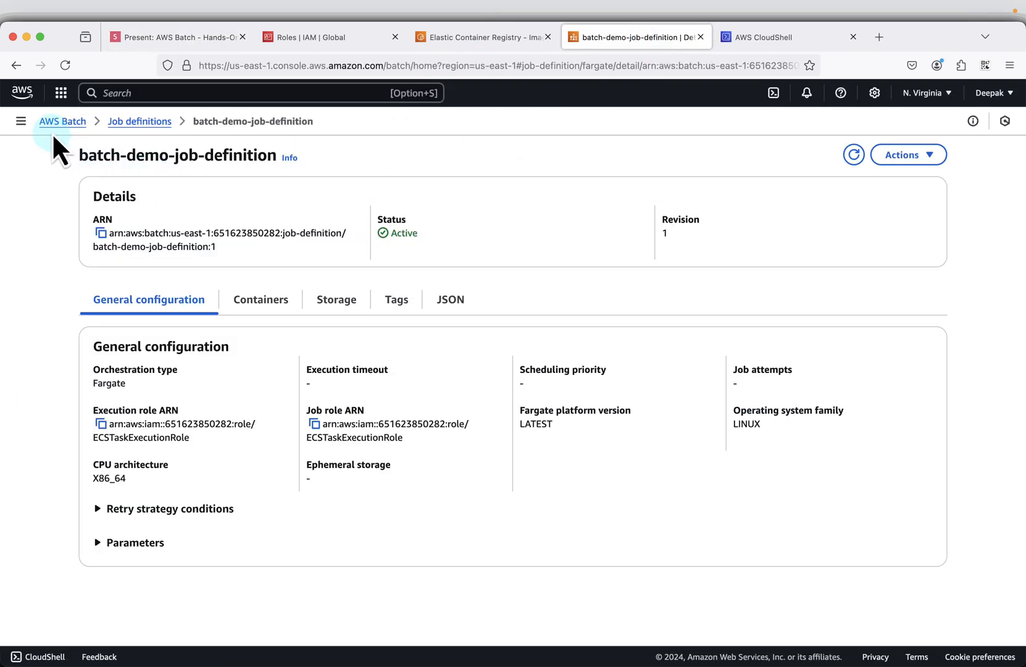
{"action": "left_click", "coordinate": [20, 121]}
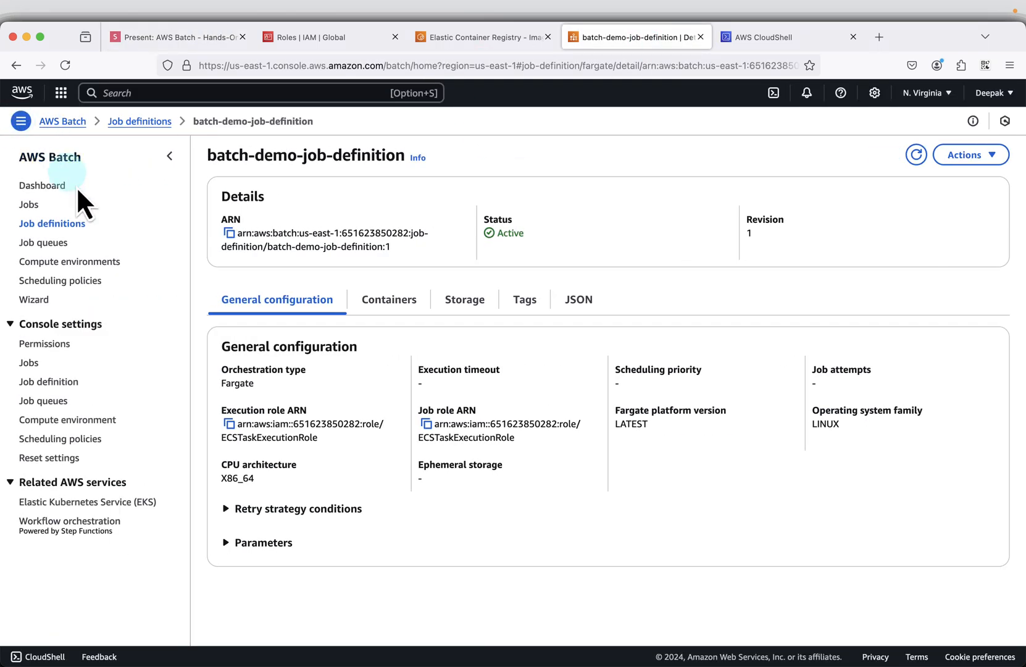
{"action": "left_click", "coordinate": [31, 204]}
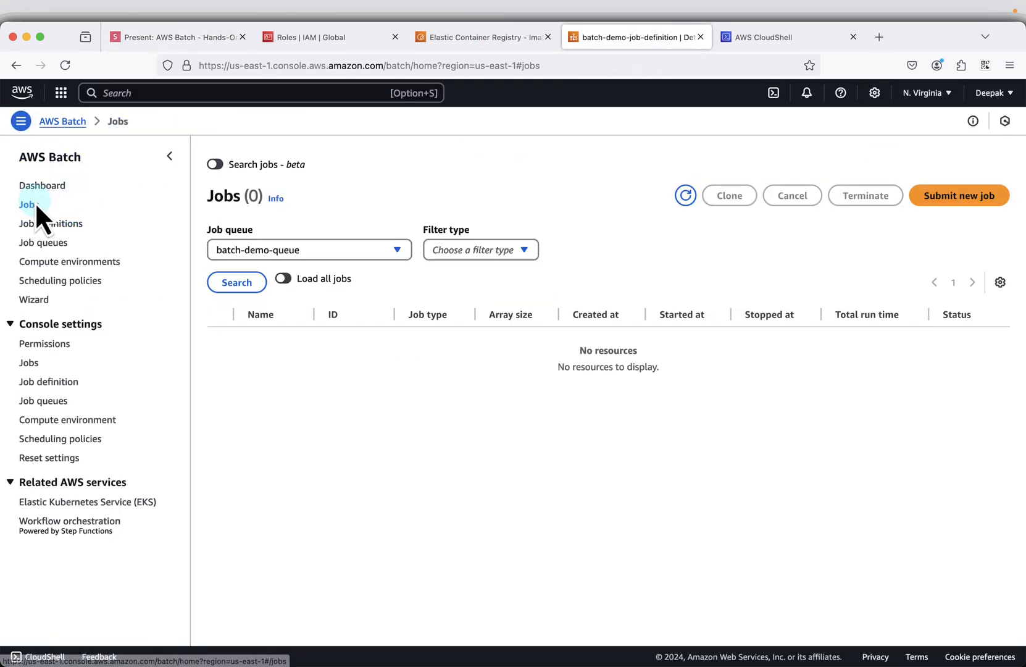
{"action": "left_click", "coordinate": [929, 200]}
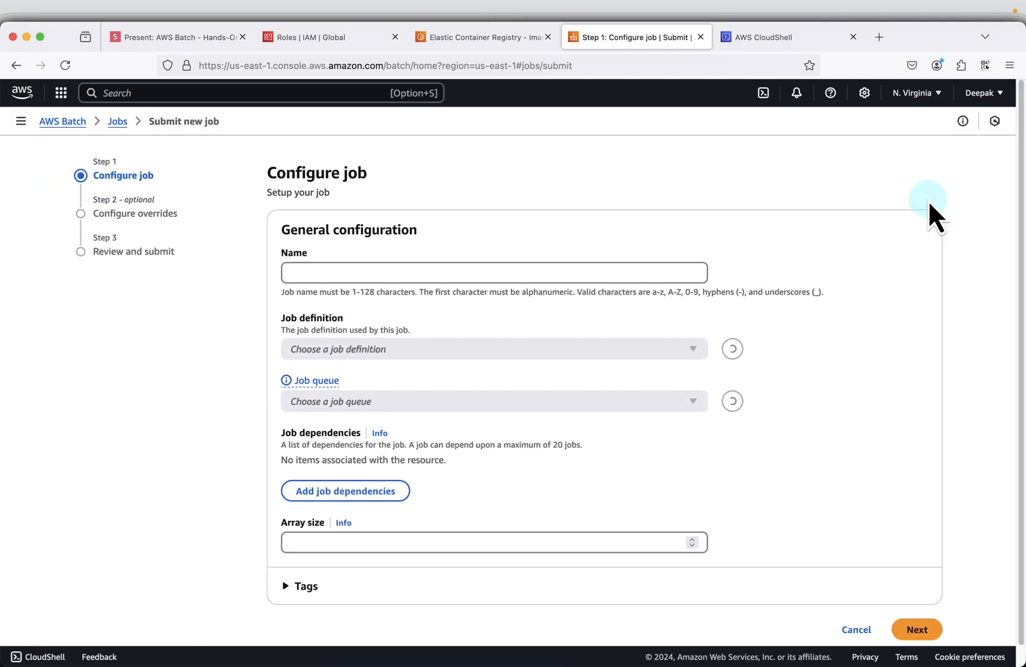
- Name the job batch-demo-job-1, copying the name from the Configure job slide
{"action": "left_click", "coordinate": [167, 43]}
{"action": "key", "text": "Right"}
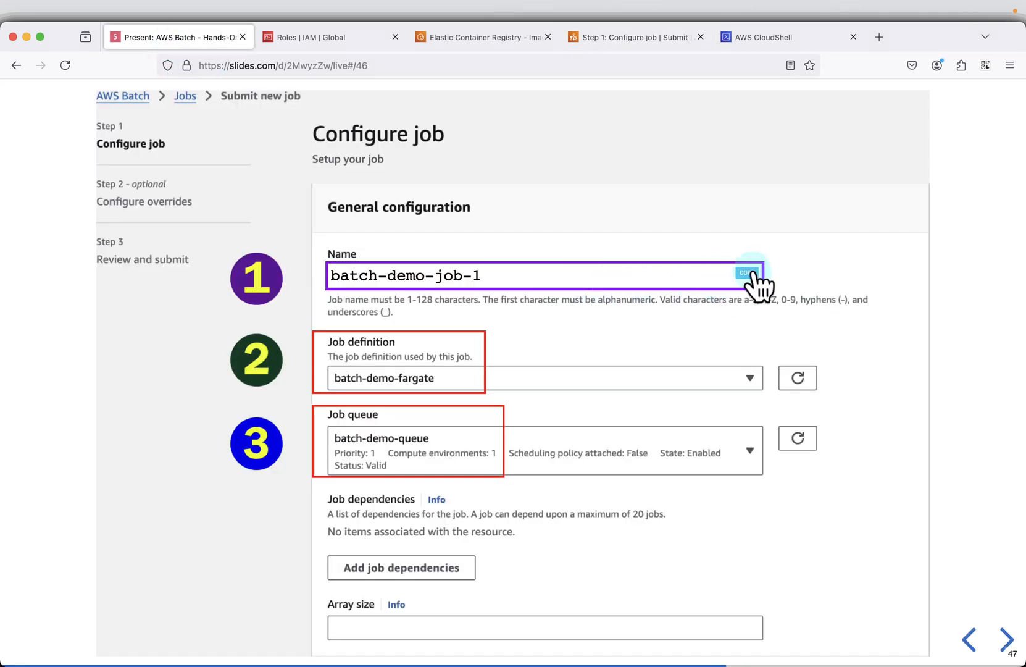
{"action": "left_click", "coordinate": [642, 39]}
{"action": "right_click", "coordinate": [398, 272]}
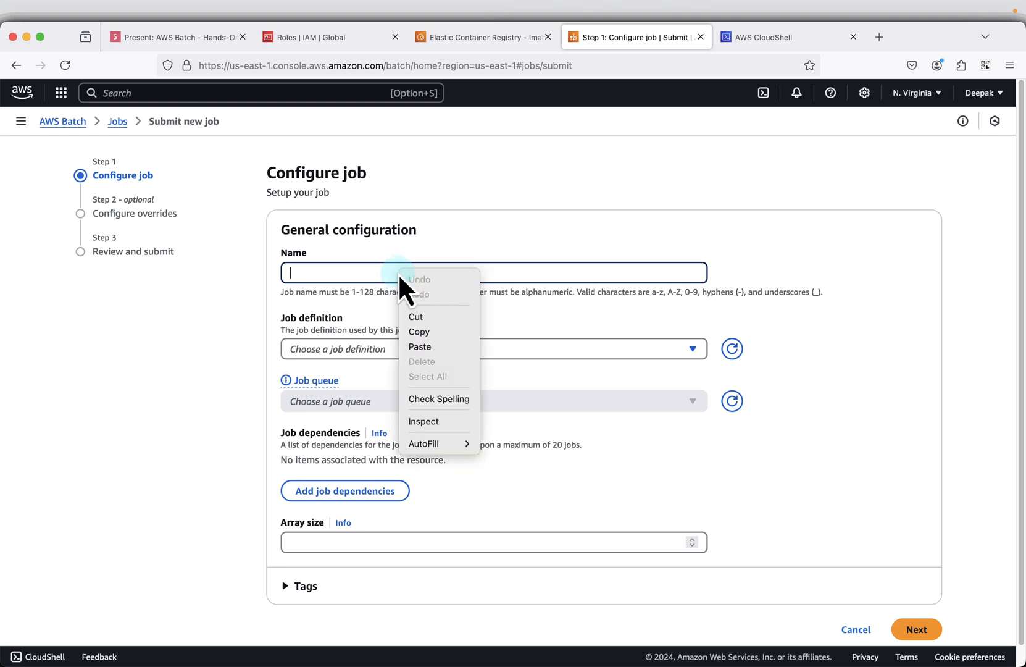
{"action": "left_click", "coordinate": [435, 349]}
- Assign batch-demo-job-definition and the queue batch-demo-queue to the job, and continue to the optional overrides
{"action": "left_click", "coordinate": [398, 350]}
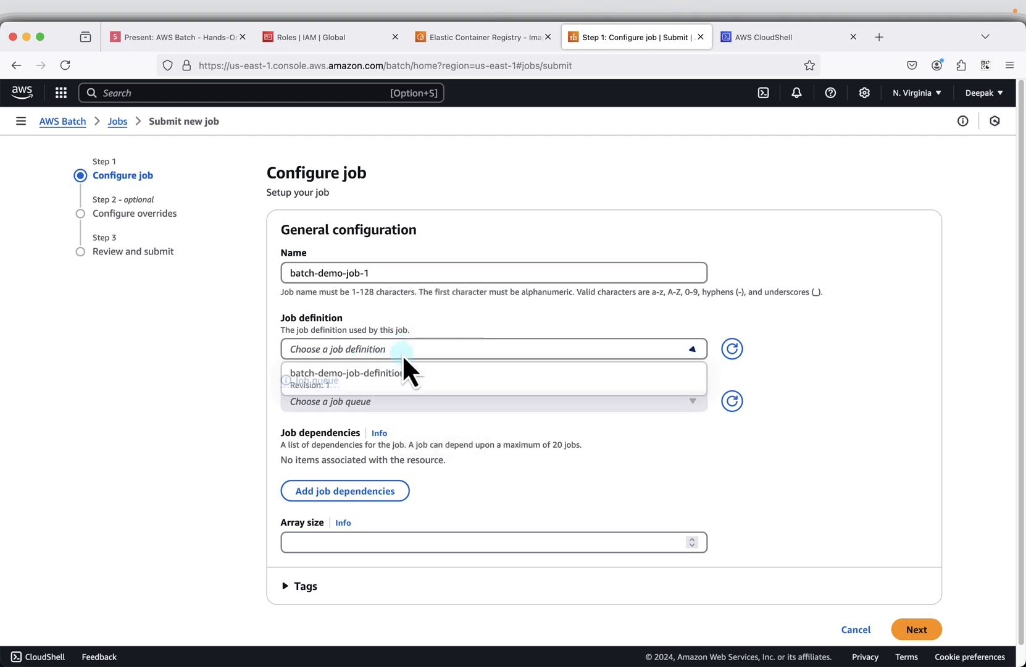
{"action": "left_click", "coordinate": [382, 382]}
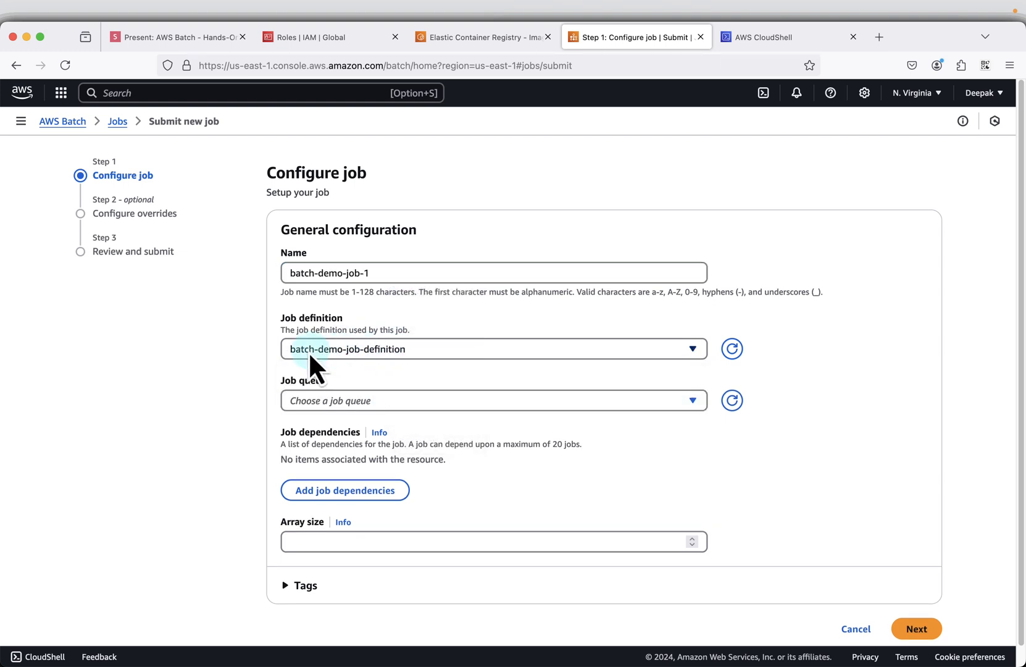
{"action": "left_click", "coordinate": [396, 395]}
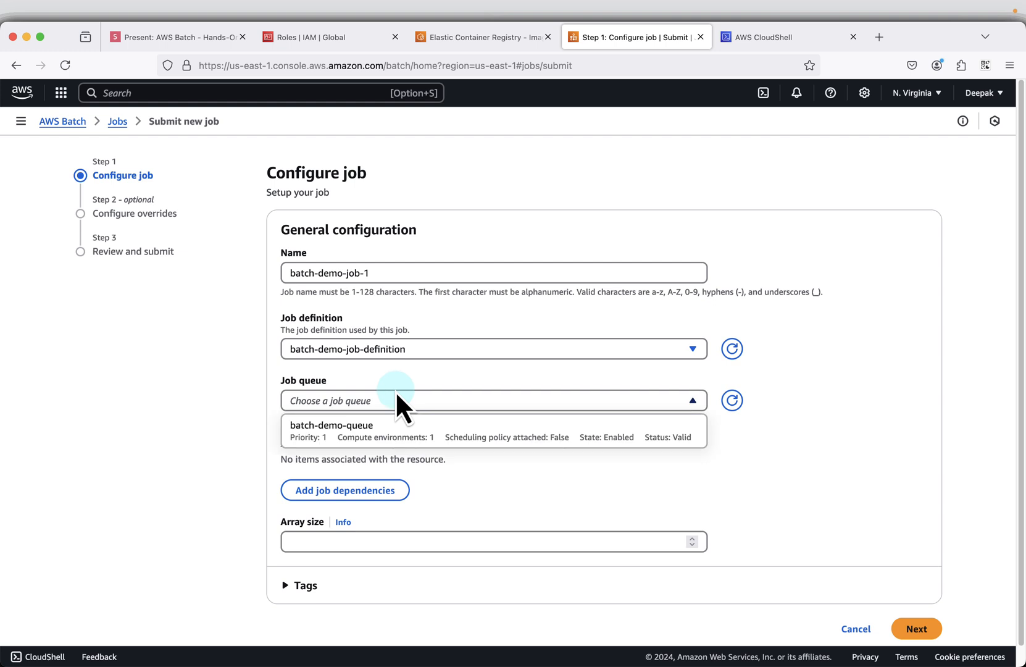
{"action": "left_click", "coordinate": [363, 439]}
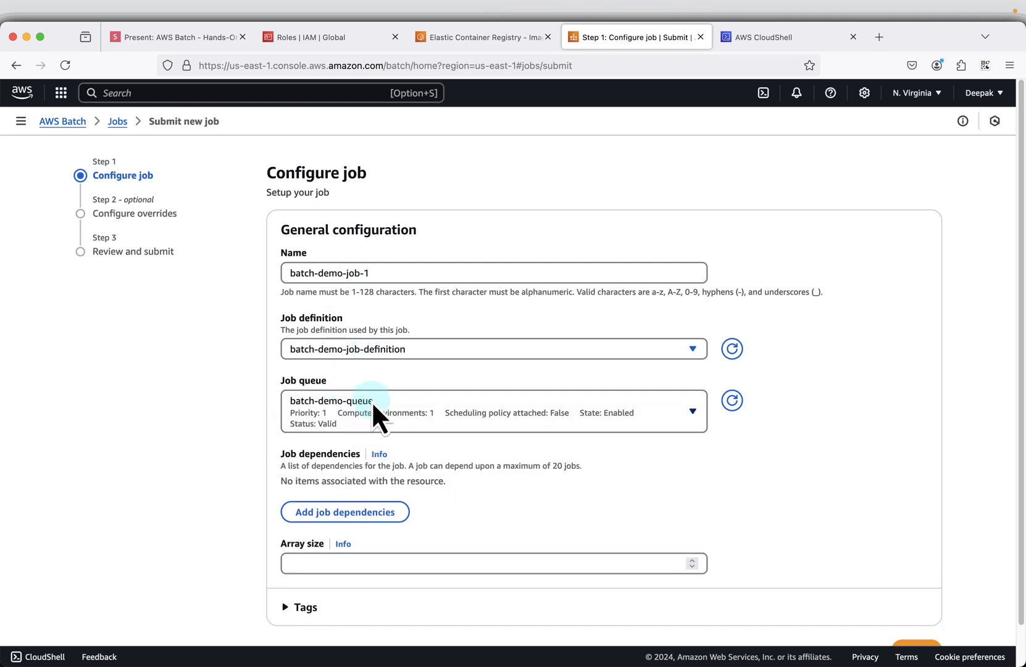
{"action": "scroll", "coordinate": [596, 502], "scroll_direction": "down", "scroll_amount": 2}
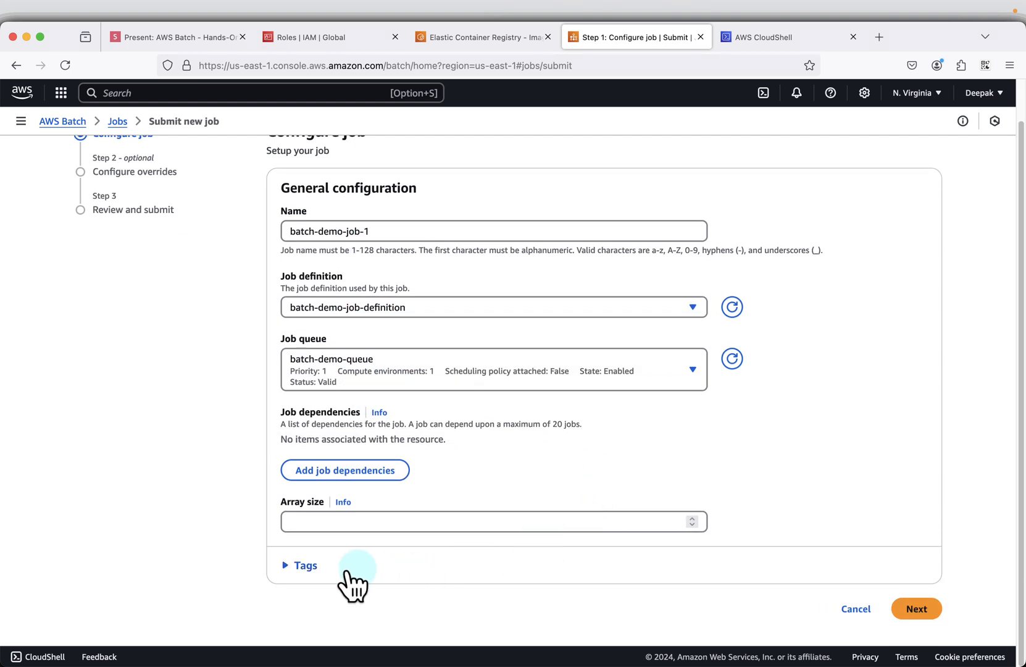
{"action": "left_click", "coordinate": [305, 566]}
{"action": "scroll", "coordinate": [564, 500], "scroll_direction": "down", "scroll_amount": 3}
{"action": "left_click", "coordinate": [916, 608]}
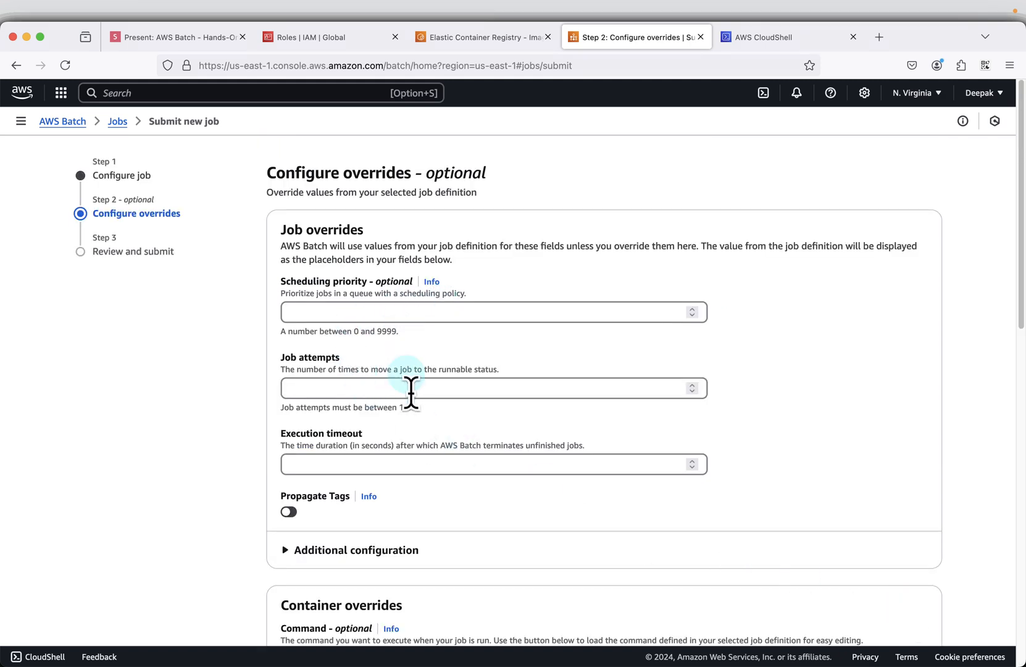
- Fill the container override command with the JSON array of bucket names, input/data.csv and output/results.csv copied from the Container overrides slide
{"action": "scroll", "coordinate": [459, 437], "scroll_direction": "down", "scroll_amount": 6}
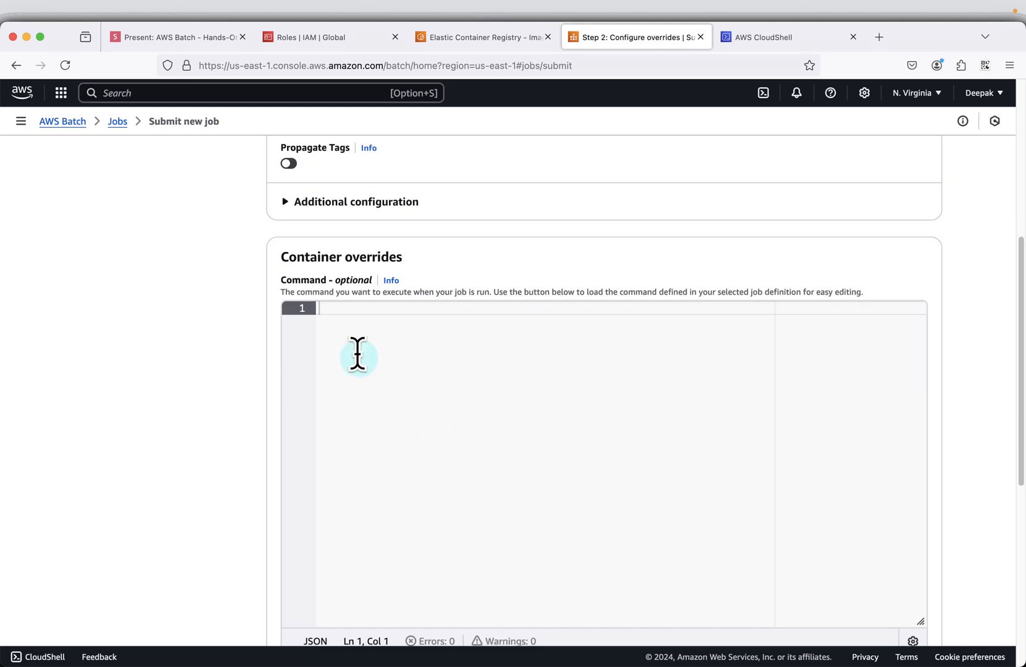
{"action": "left_click", "coordinate": [361, 321]}
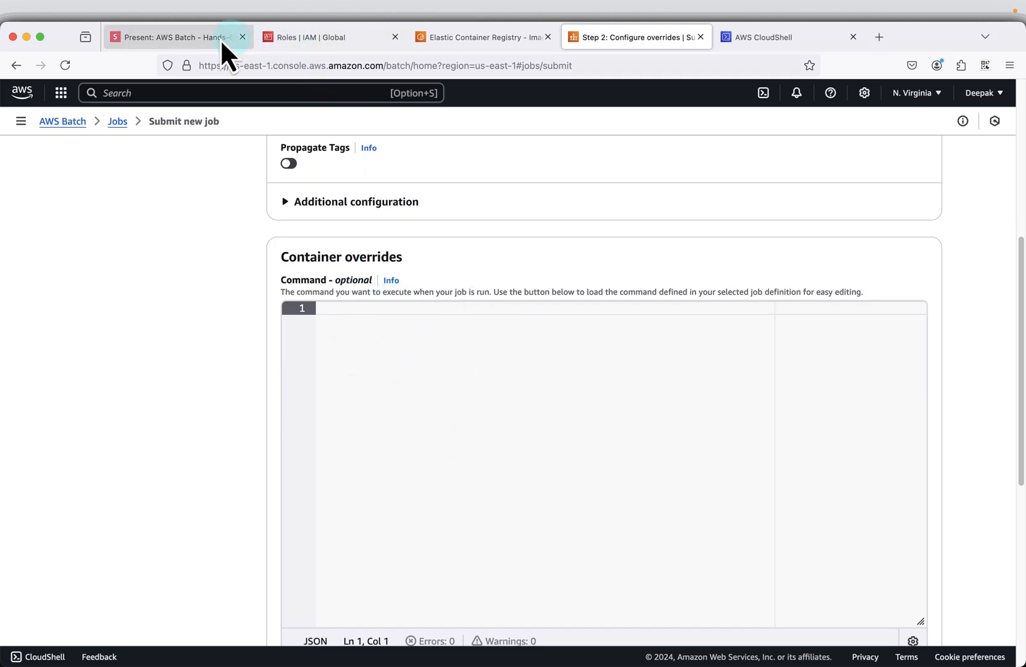
{"action": "left_click", "coordinate": [198, 39]}
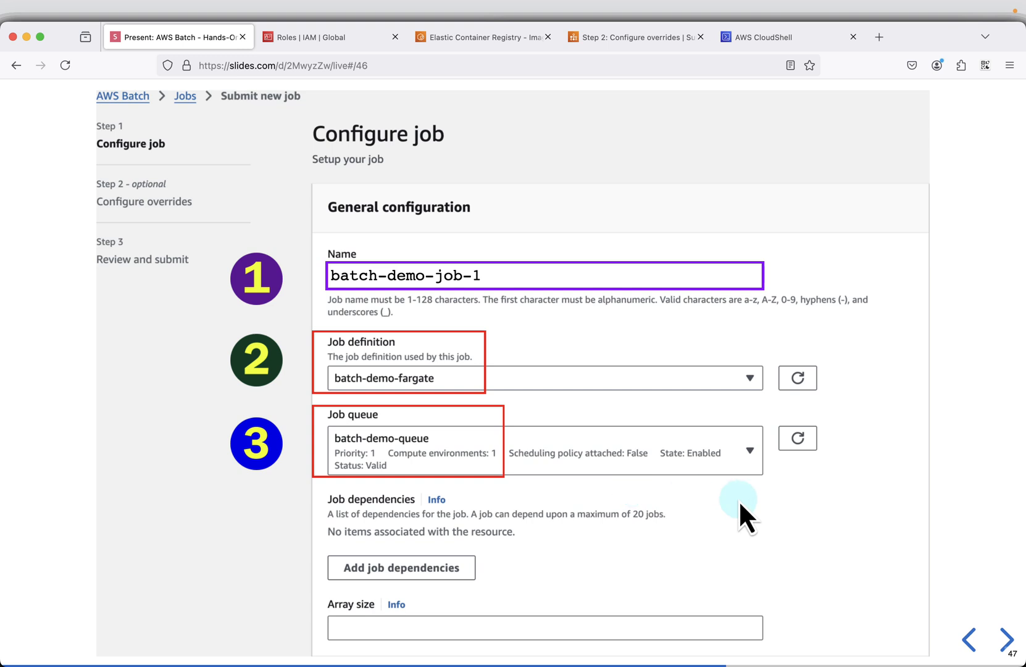
{"action": "key", "text": "Right"}
{"action": "mouse_move", "coordinate": [648, 229]}
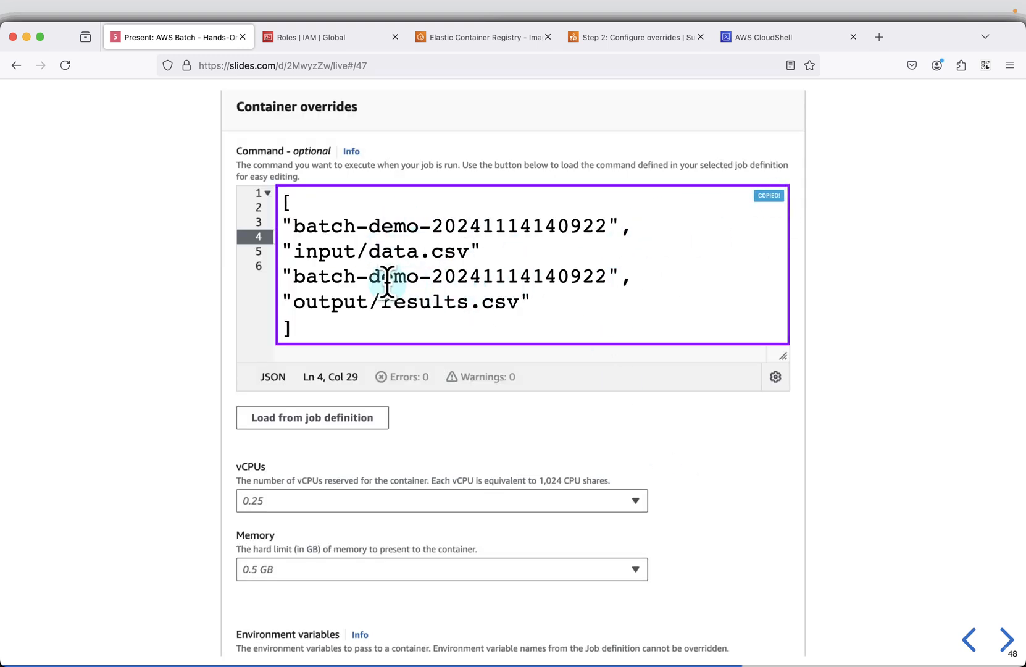
{"action": "left_click", "coordinate": [626, 41]}
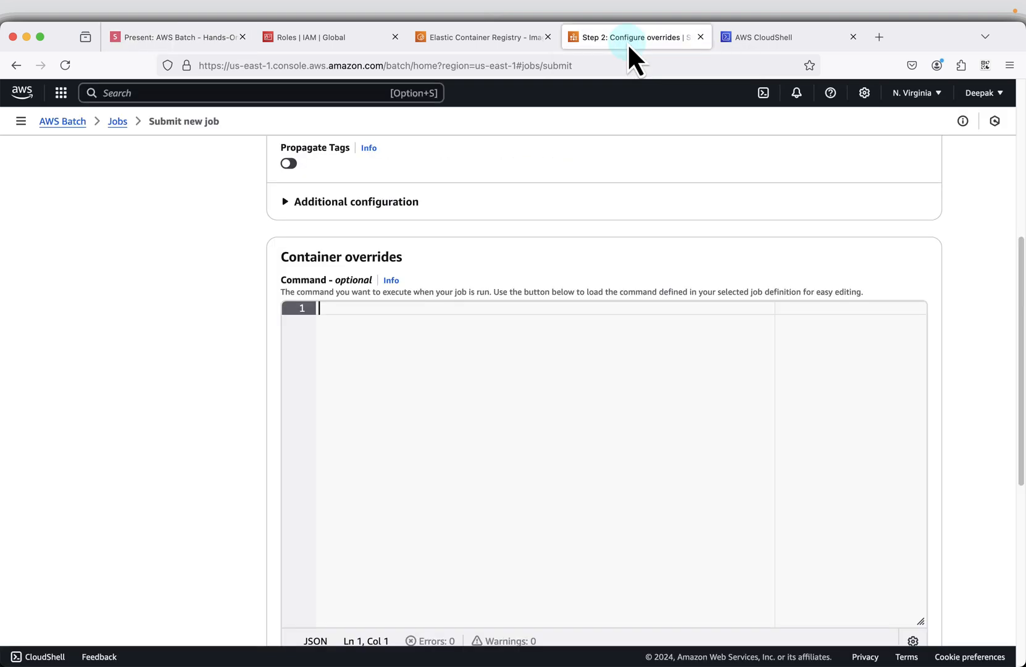
{"action": "key", "text": "super+v"}
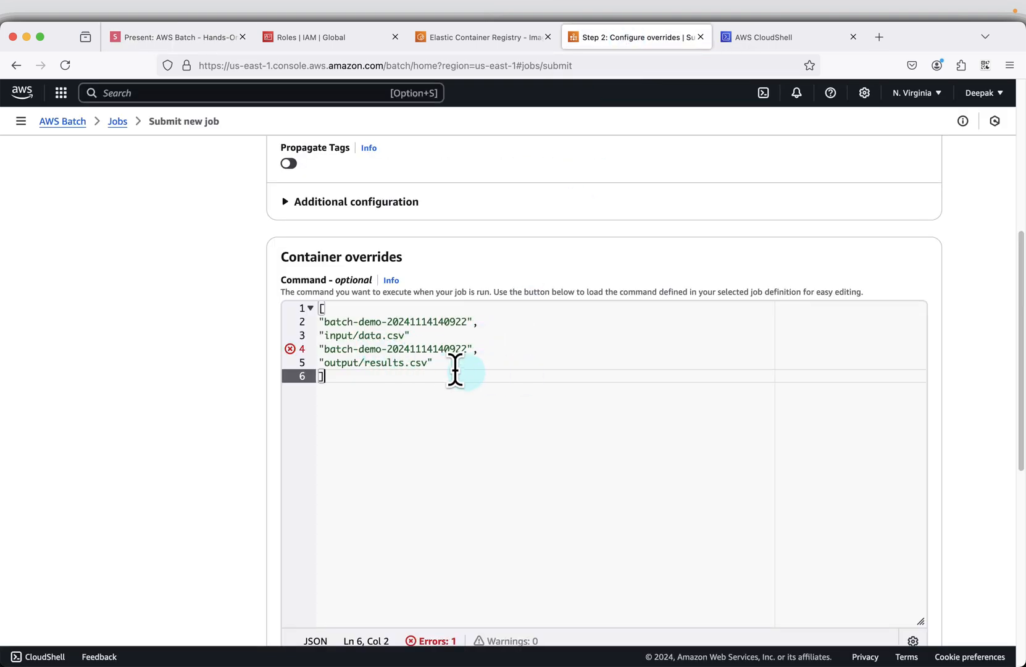
- Compare the command with the slide and add the missing comma after "input/data.csv"
{"action": "left_click", "coordinate": [204, 44]}
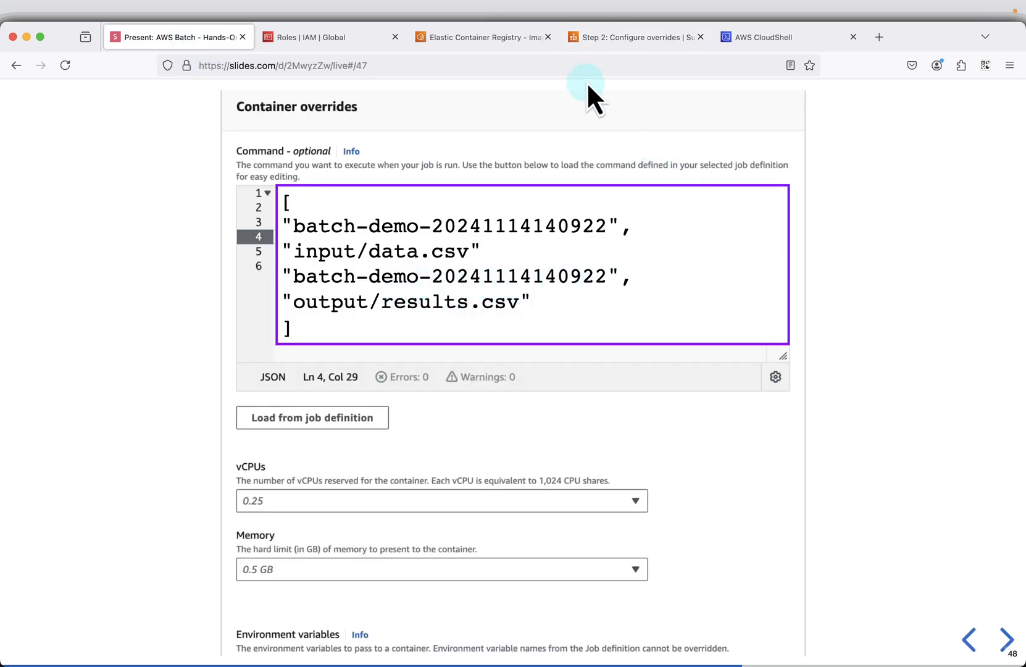
{"action": "left_click", "coordinate": [624, 39]}
{"action": "left_click", "coordinate": [431, 335]}
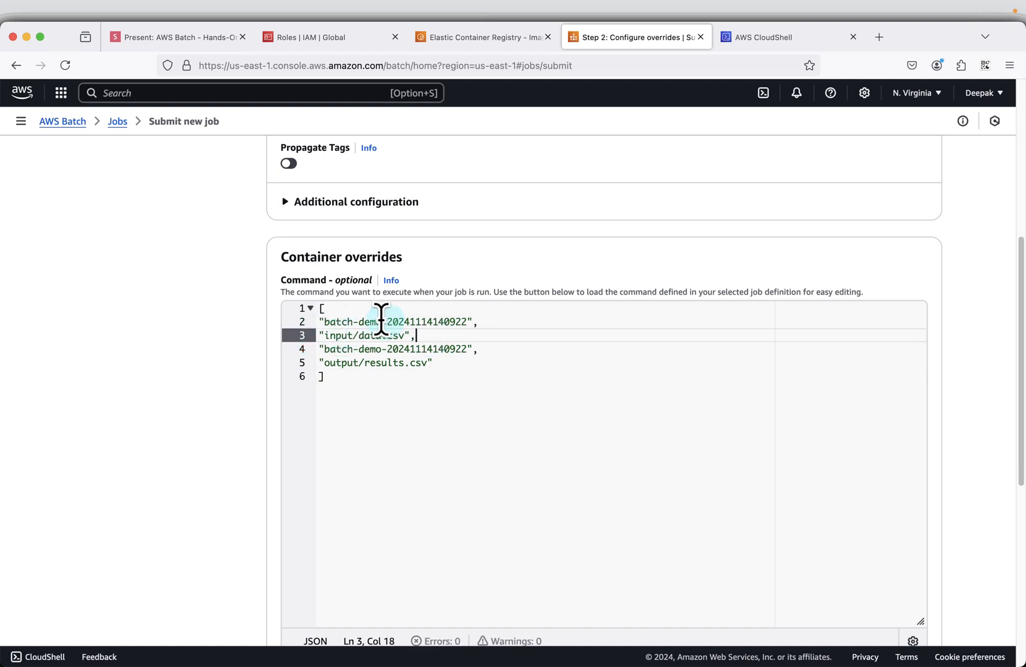
{"action": "left_click", "coordinate": [753, 39]}
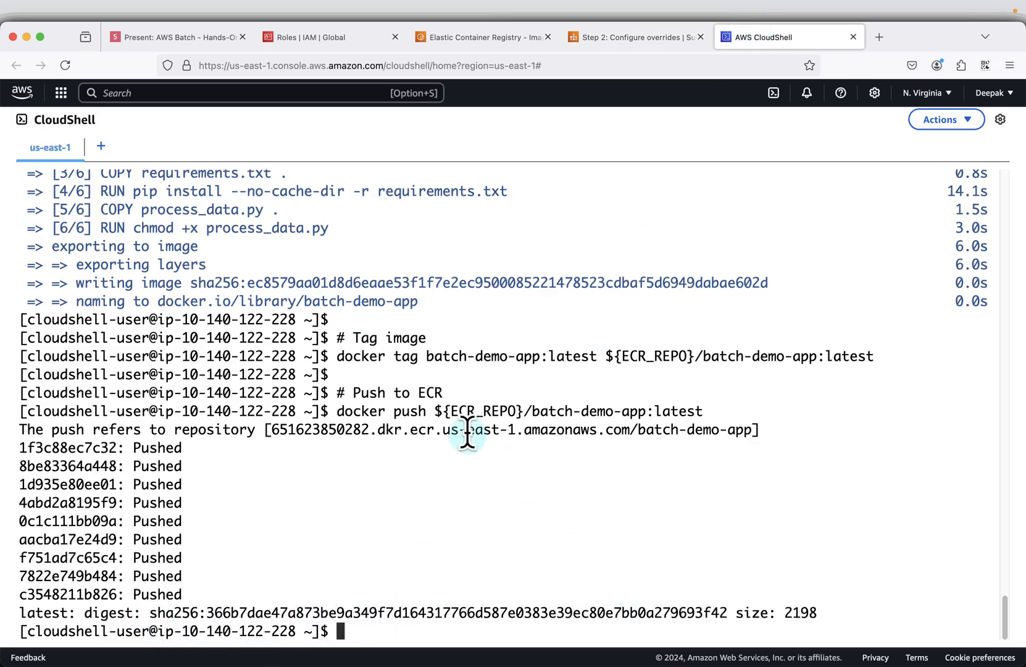
{"action": "scroll", "coordinate": [591, 391], "scroll_direction": "up", "scroll_amount": 5}
{"action": "scroll", "coordinate": [592, 390], "scroll_direction": "up", "scroll_amount": 20}
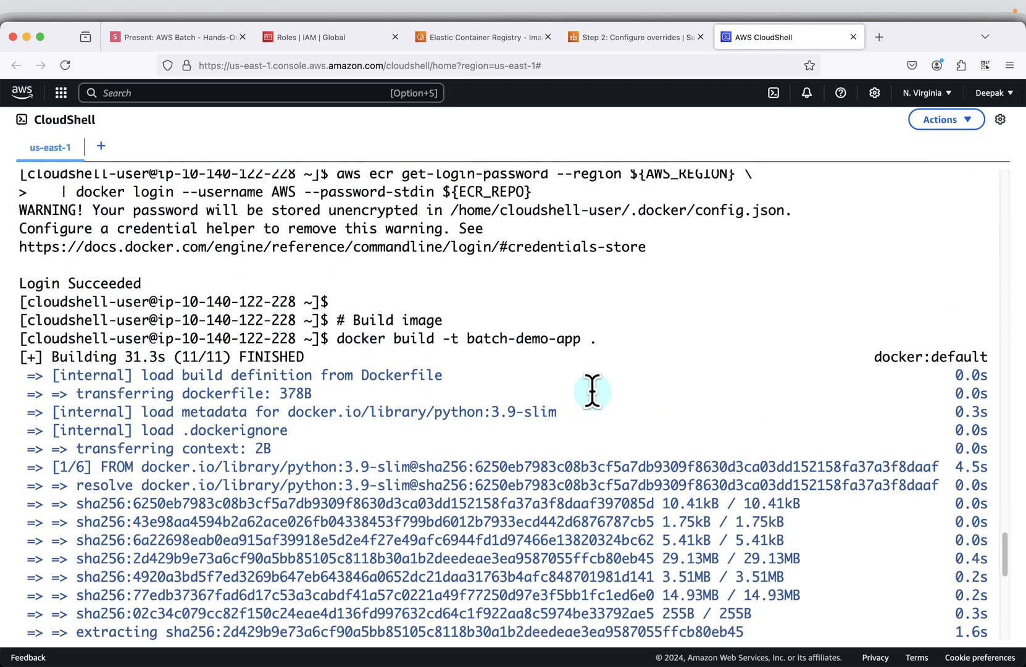
{"action": "scroll", "coordinate": [346, 377], "scroll_direction": "up", "scroll_amount": 3}
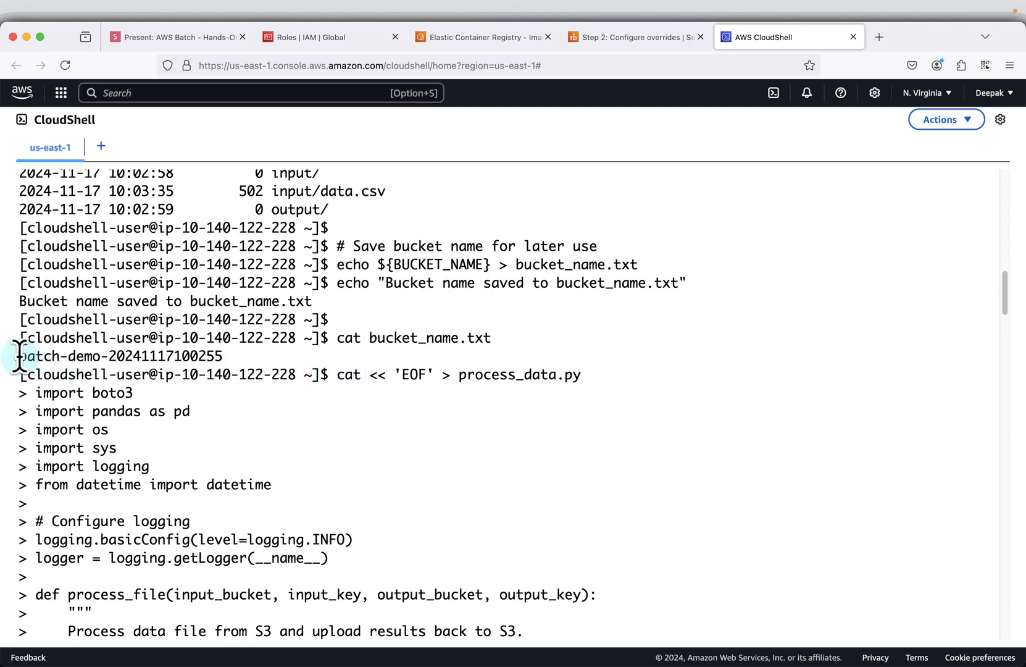
{"action": "left_click_drag", "start_coordinate": [19, 356], "coordinate": [247, 355]}
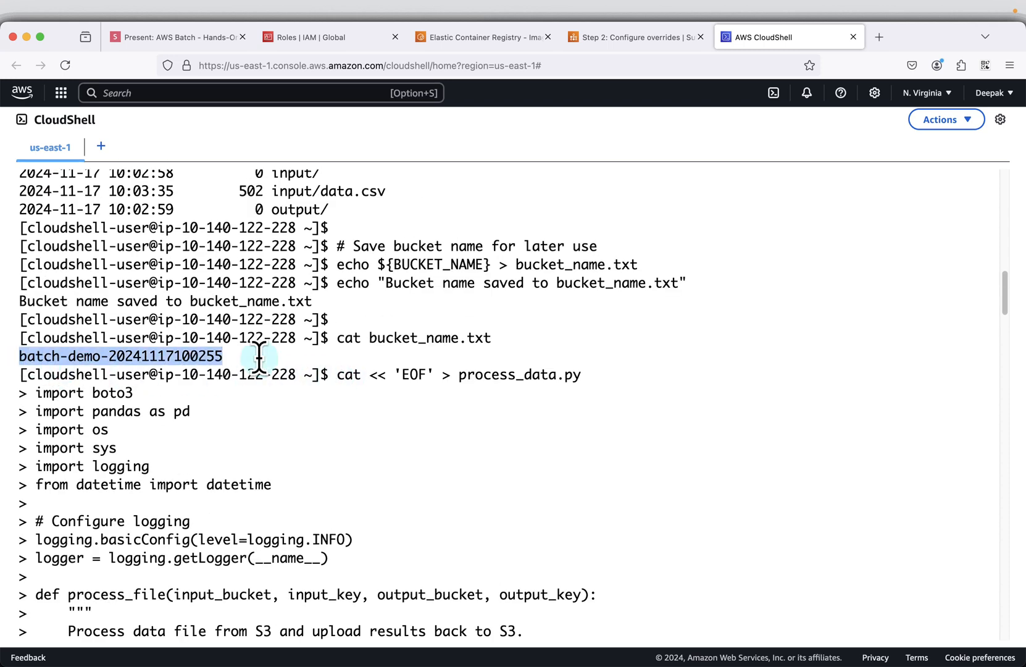
{"action": "left_click", "coordinate": [638, 41]}
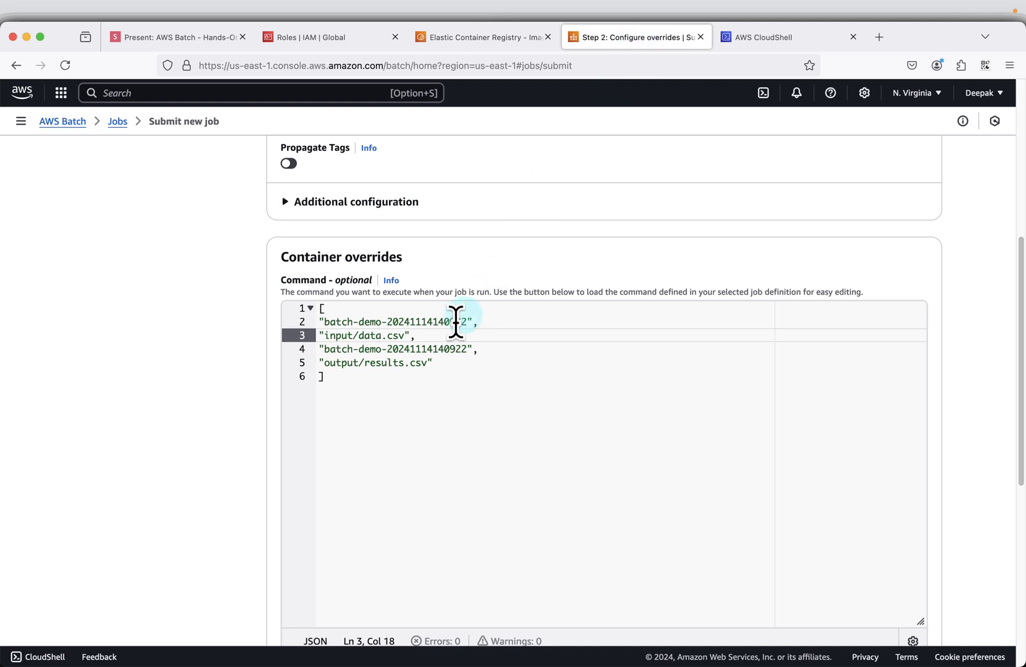
{"action": "left_click_drag", "start_coordinate": [467, 322], "coordinate": [323, 318]}
{"action": "key", "text": "super+v"}
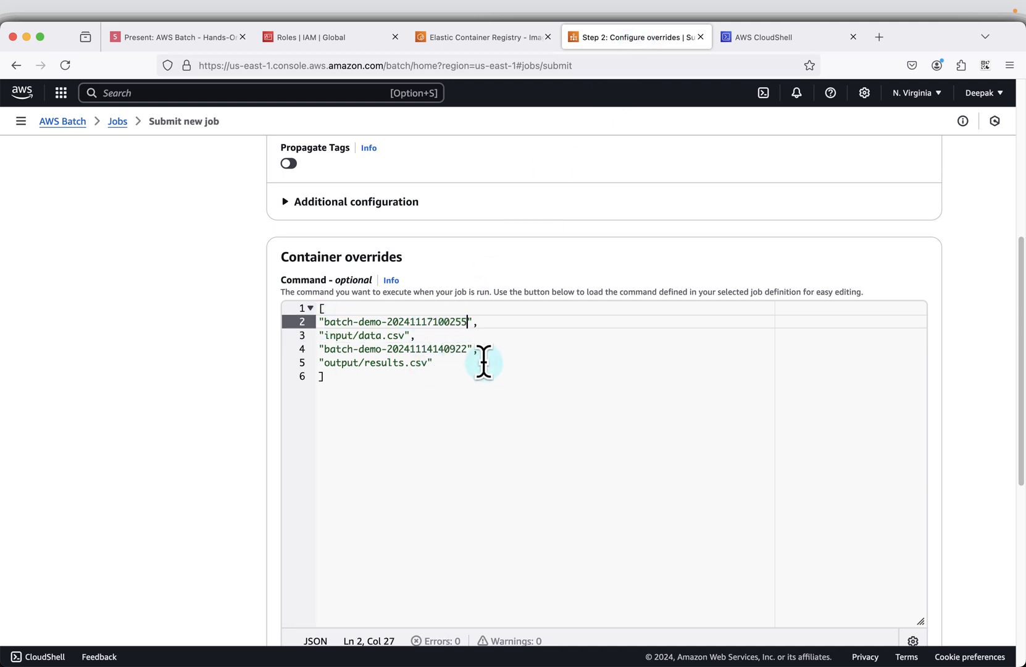
{"action": "left_click_drag", "start_coordinate": [467, 349], "coordinate": [320, 349]}
{"action": "key", "text": "super+v"}
- Keep the remaining container override settings as they are and proceed to the review of the job
{"action": "scroll", "coordinate": [687, 386], "scroll_direction": "down", "scroll_amount": 2}
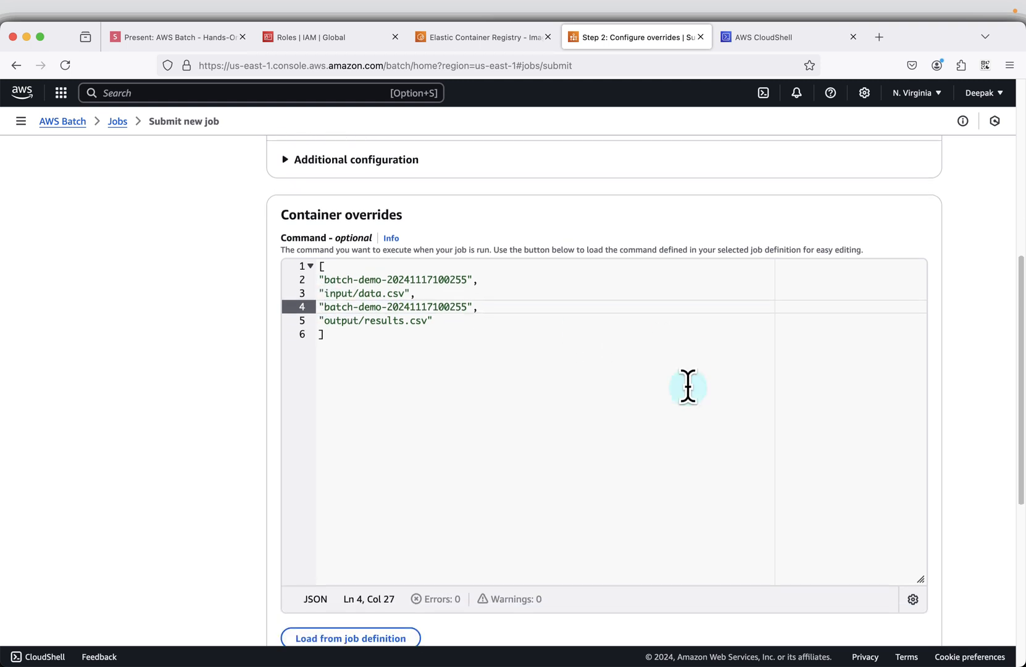
{"action": "scroll", "coordinate": [688, 386], "scroll_direction": "down", "scroll_amount": 5}
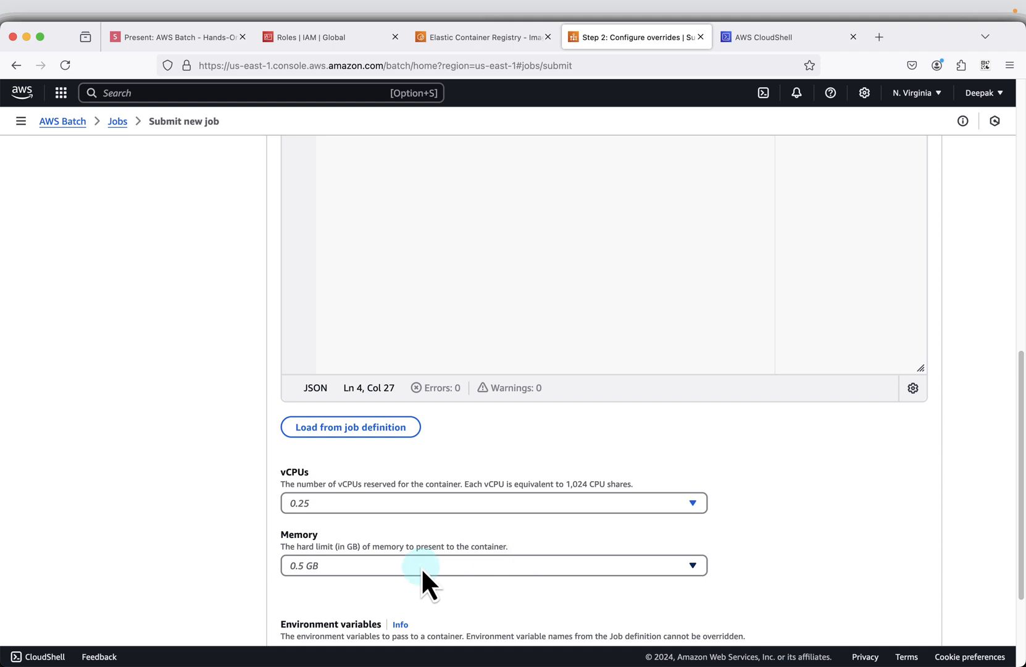
{"action": "scroll", "coordinate": [861, 536], "scroll_direction": "down", "scroll_amount": 3}
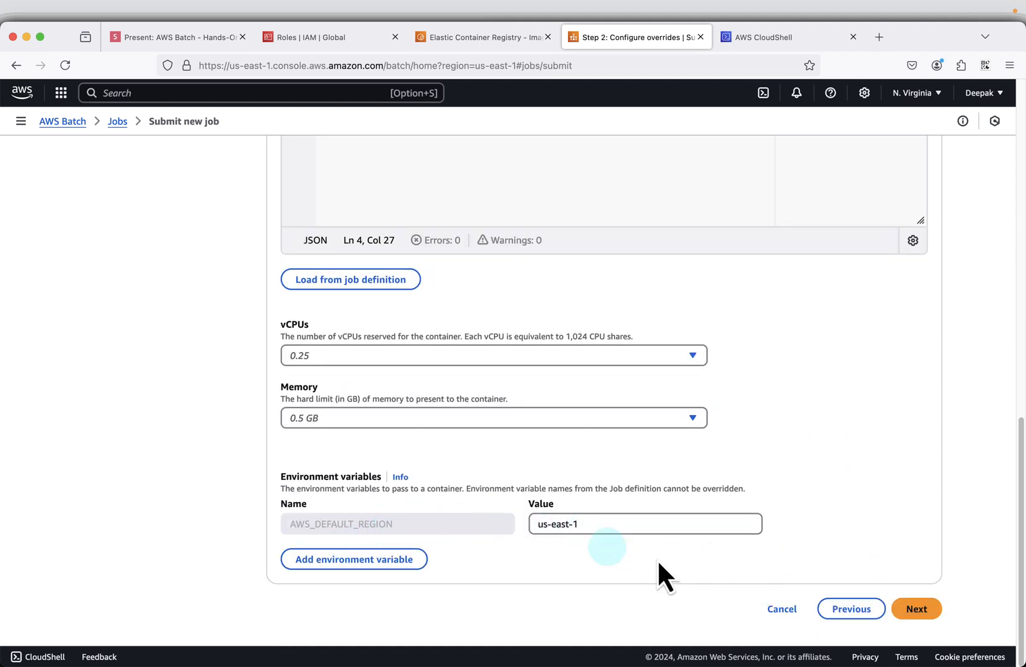
{"action": "left_click", "coordinate": [908, 607]}
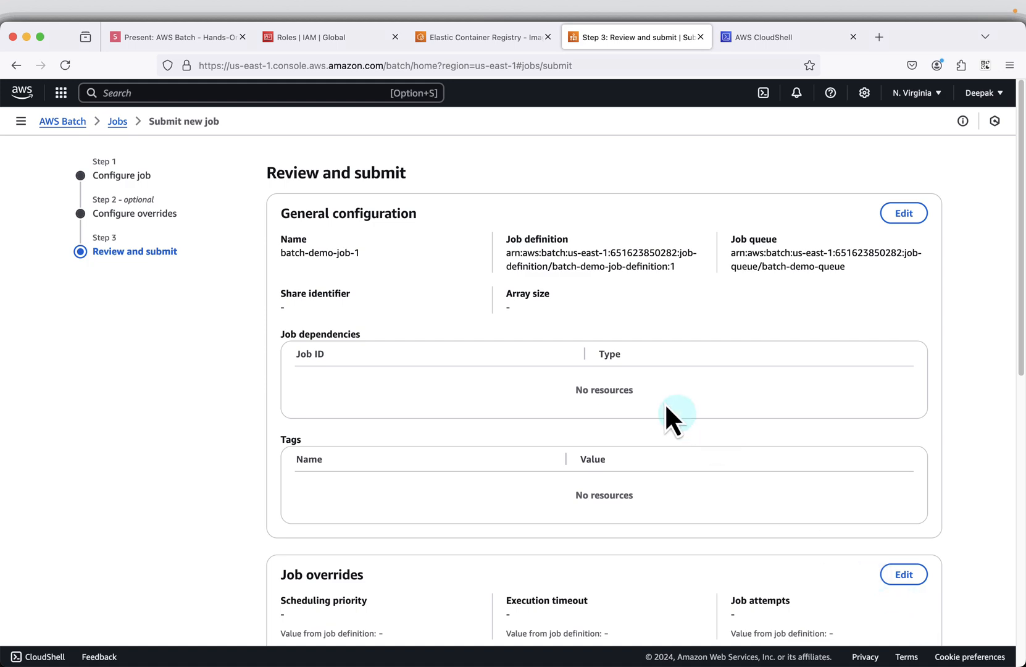
- Review the configuration and overrides of batch-demo-job-1 and create the job
{"action": "scroll", "coordinate": [755, 432], "scroll_direction": "down", "scroll_amount": 10}
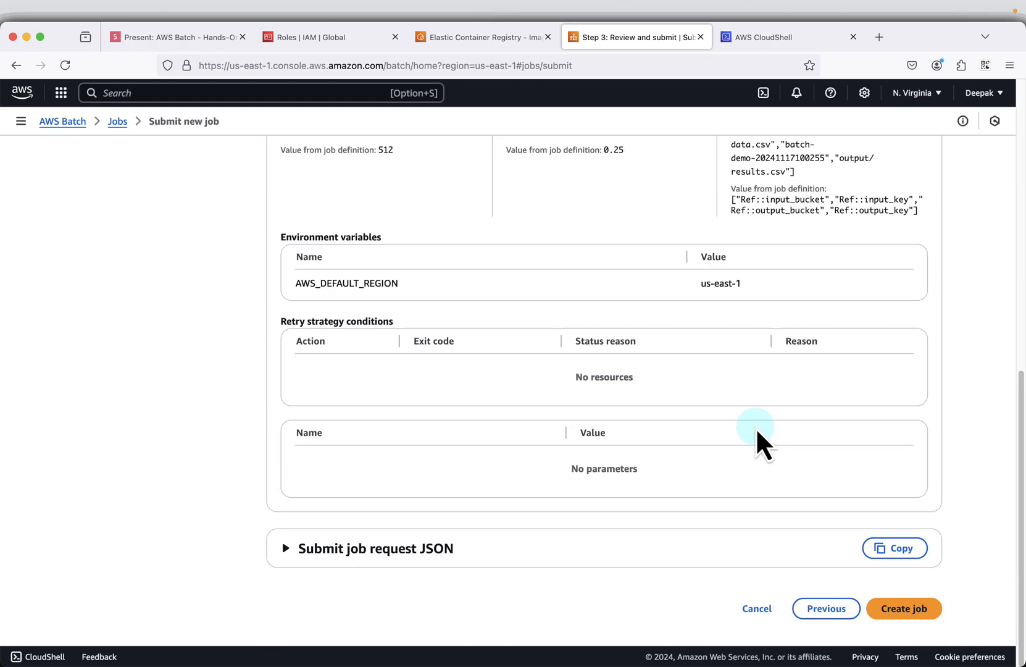
{"action": "scroll", "coordinate": [756, 427], "scroll_direction": "up", "scroll_amount": 10}
{"action": "scroll", "coordinate": [756, 427], "scroll_direction": "down", "scroll_amount": 10}
{"action": "left_click", "coordinate": [904, 609]}
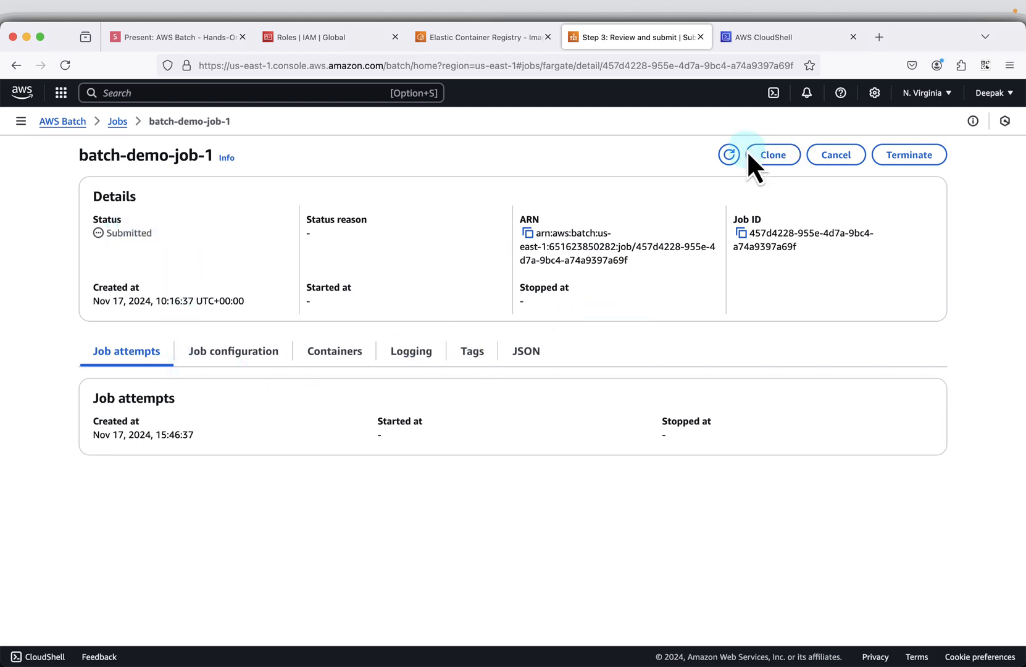
- Refresh the status of batch-demo-job-1, open its log stream in a new tab and return to the job details
{"action": "left_click", "coordinate": [727, 155]}
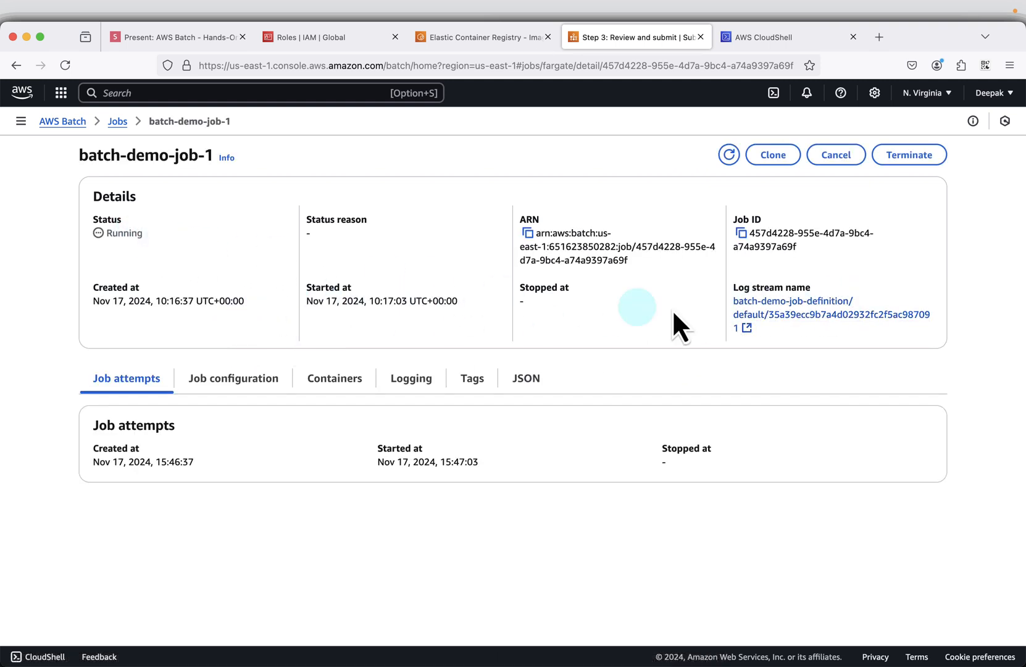
{"action": "left_click", "coordinate": [773, 312]}
{"action": "left_click", "coordinate": [587, 39]}
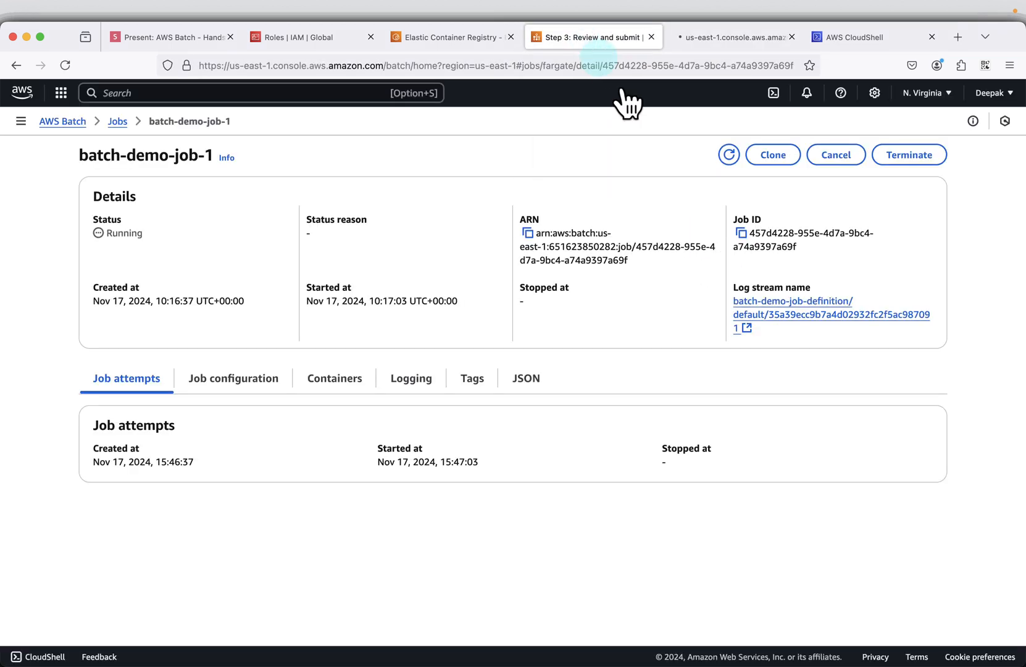
{"action": "left_click", "coordinate": [722, 45]}
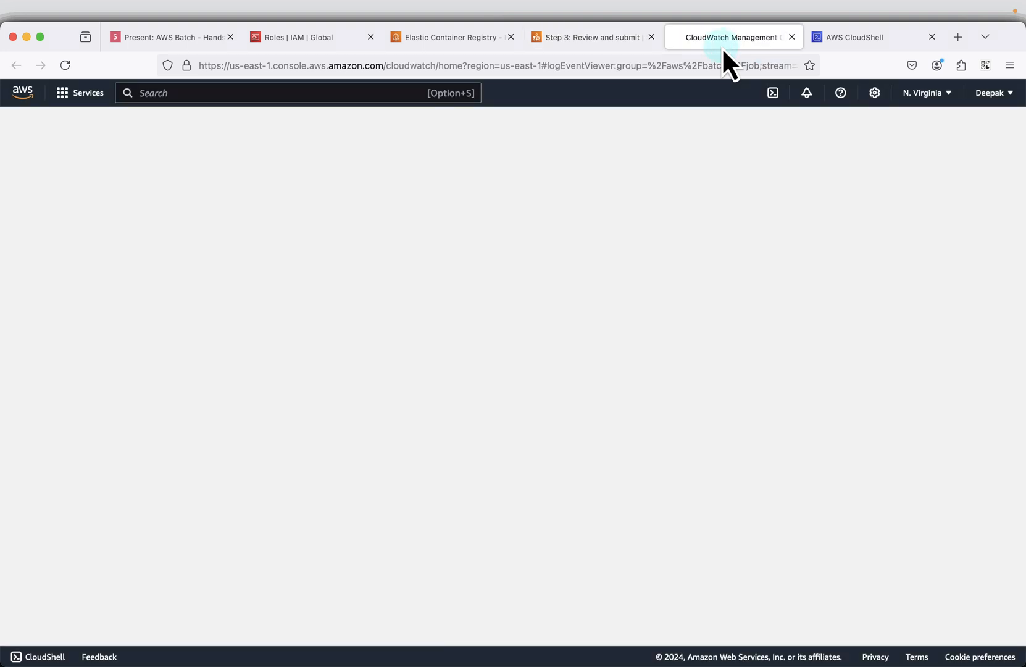
{"action": "left_click", "coordinate": [591, 39]}
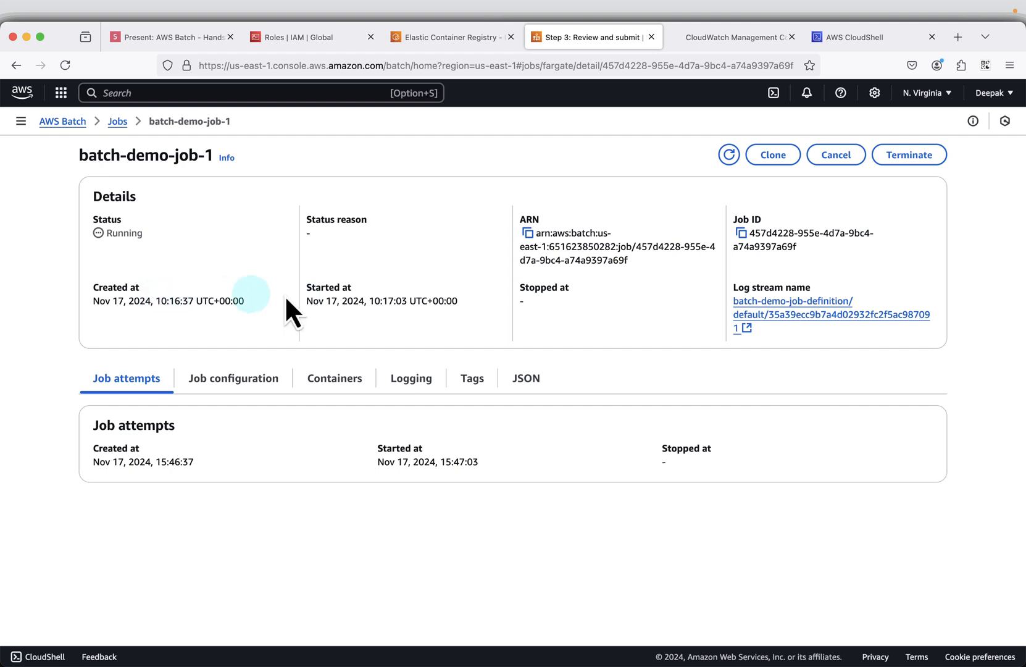
- Examine the job's configuration, container, logging and tag details and its JSON description
{"action": "left_click", "coordinate": [238, 383]}
{"action": "scroll", "coordinate": [247, 507], "scroll_direction": "down", "scroll_amount": 1}
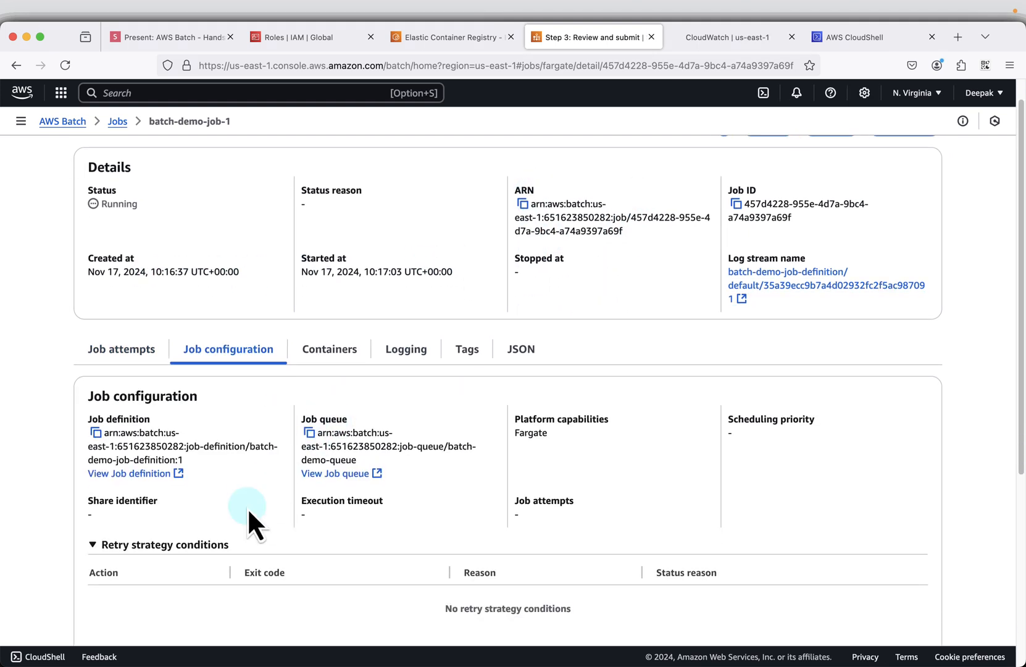
{"action": "left_click", "coordinate": [329, 355]}
{"action": "scroll", "coordinate": [373, 519], "scroll_direction": "down", "scroll_amount": 2}
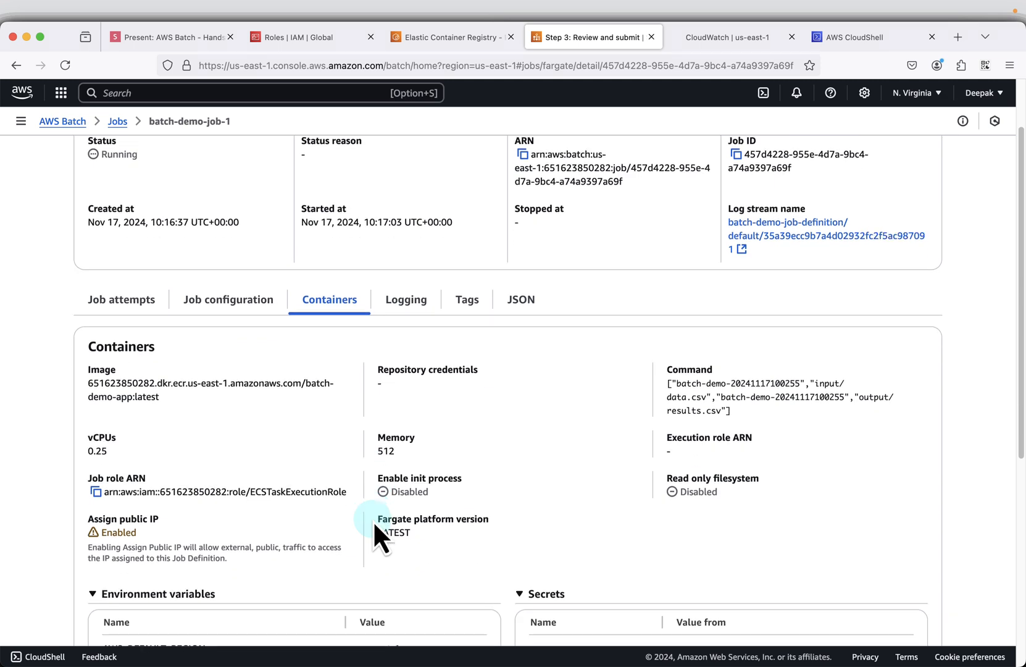
{"action": "left_click", "coordinate": [398, 288]}
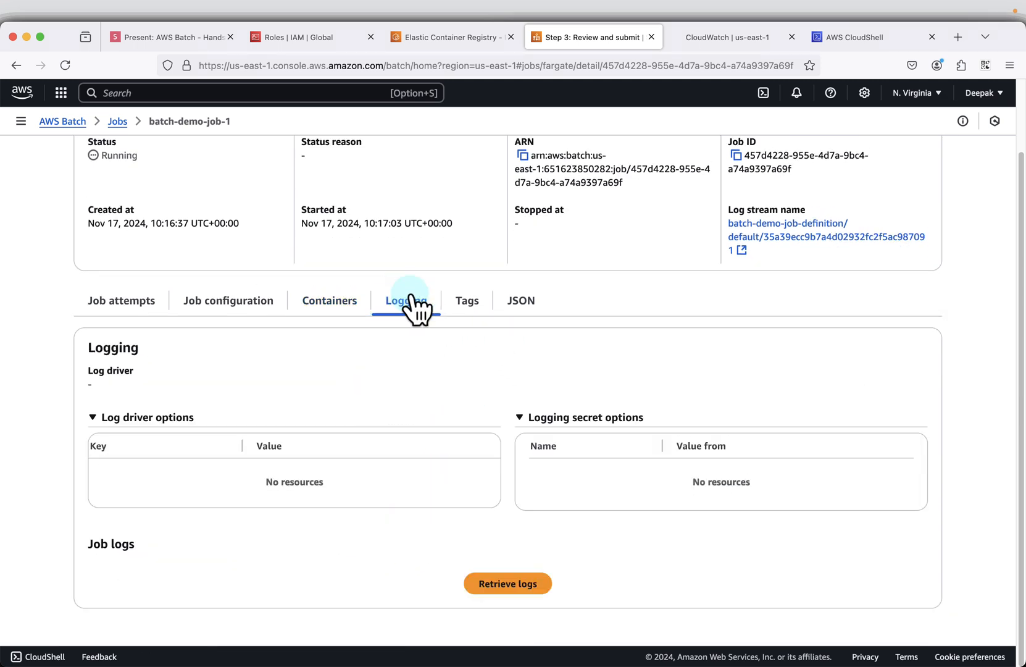
{"action": "left_click", "coordinate": [469, 305]}
{"action": "left_click", "coordinate": [526, 382]}
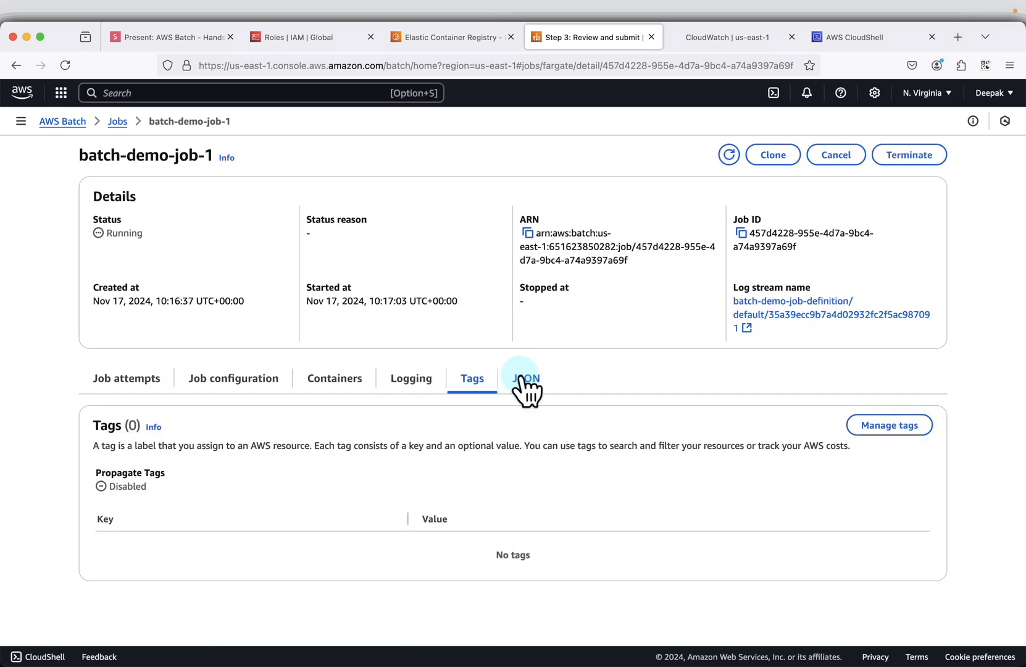
{"action": "scroll", "coordinate": [327, 551], "scroll_direction": "down", "scroll_amount": 1}
{"action": "scroll", "coordinate": [340, 473], "scroll_direction": "down", "scroll_amount": 5}
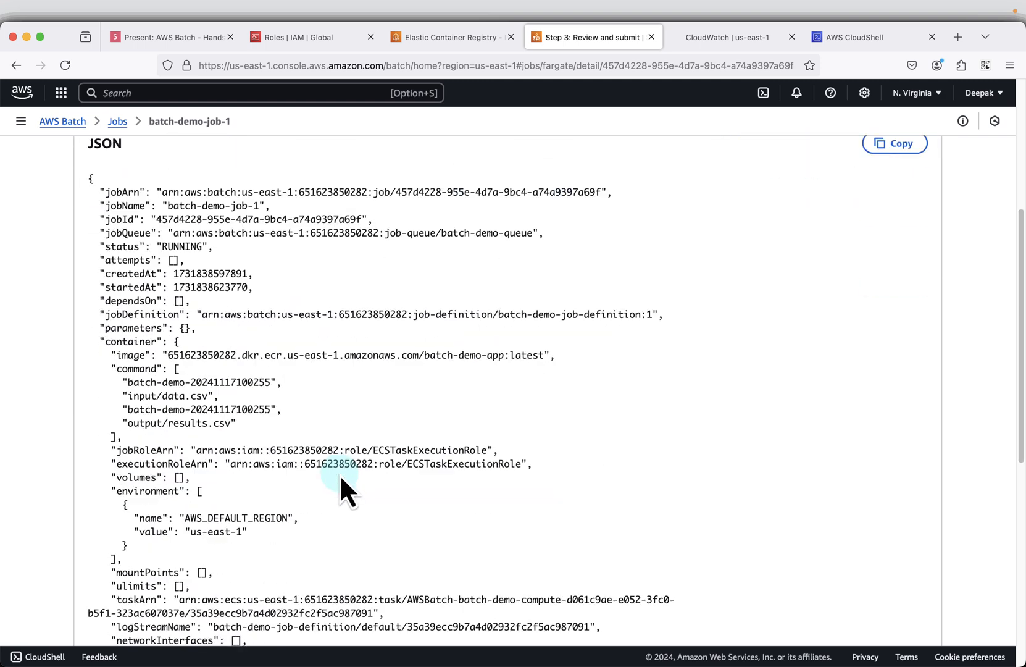
{"action": "scroll", "coordinate": [371, 475], "scroll_direction": "down", "scroll_amount": 1}
{"action": "scroll", "coordinate": [516, 453], "scroll_direction": "up", "scroll_amount": 6}
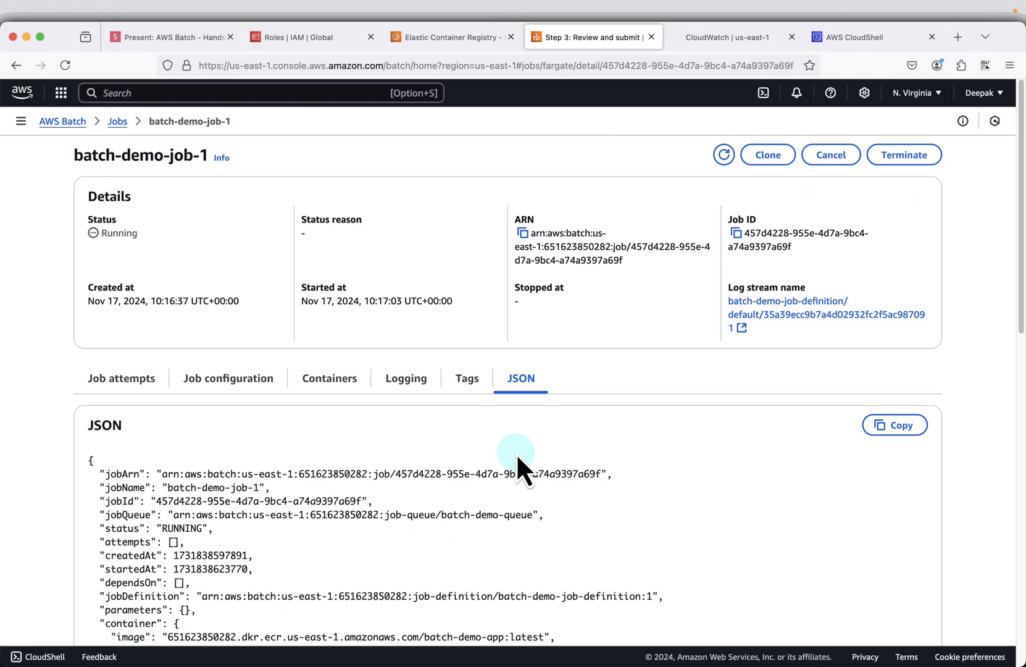
- Refresh the job's status and expand the log events in its CloudWatch log stream to read their messages
{"action": "left_click", "coordinate": [722, 154]}
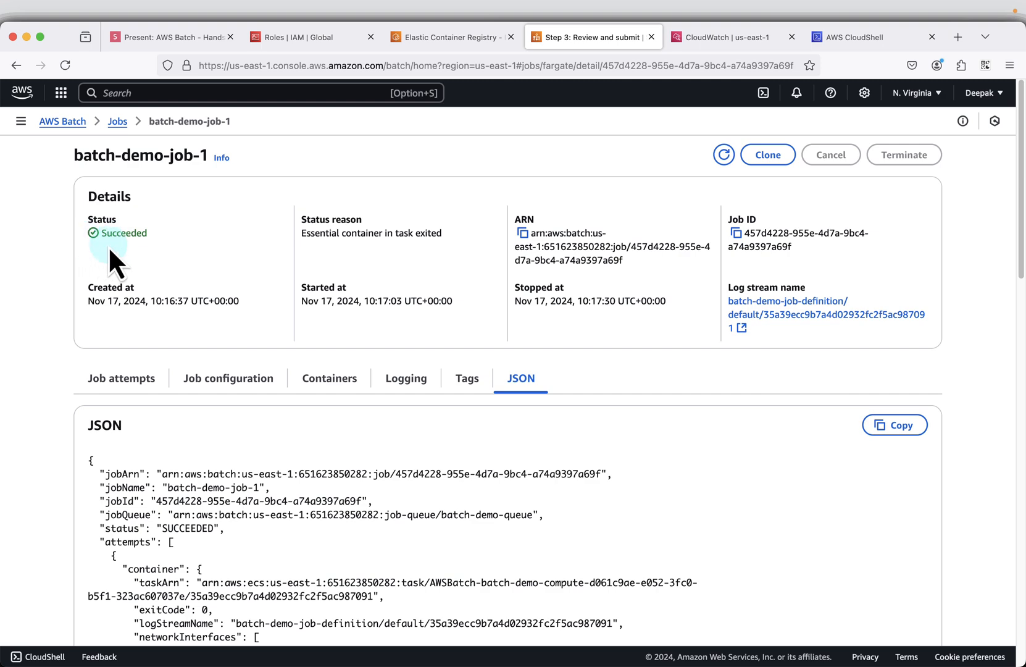
{"action": "left_click", "coordinate": [731, 38]}
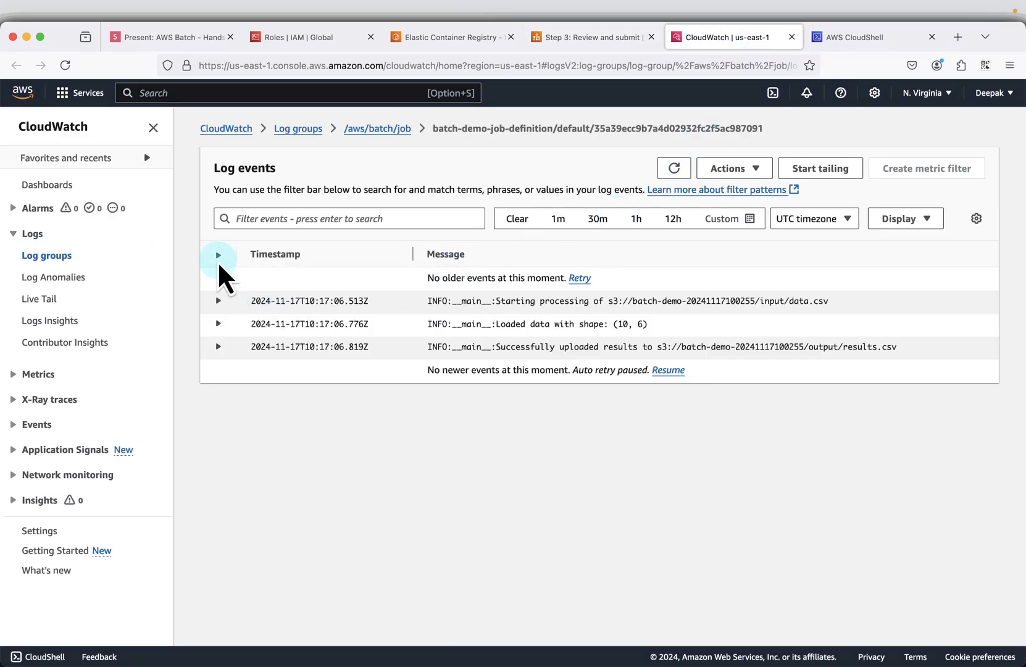
{"action": "left_click", "coordinate": [218, 255]}
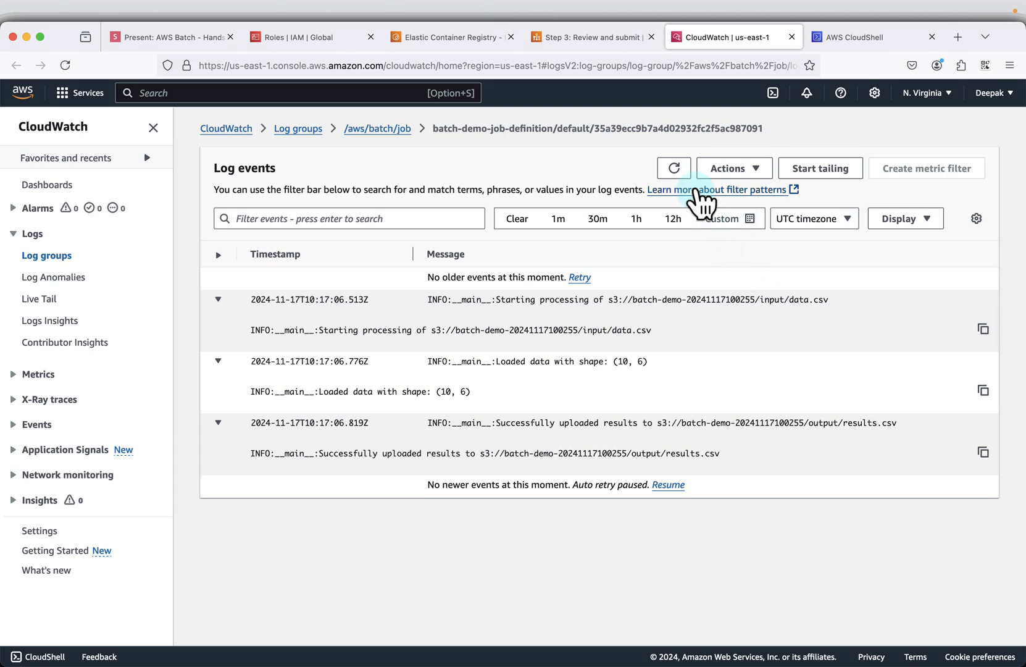
{"action": "left_click", "coordinate": [685, 176]}
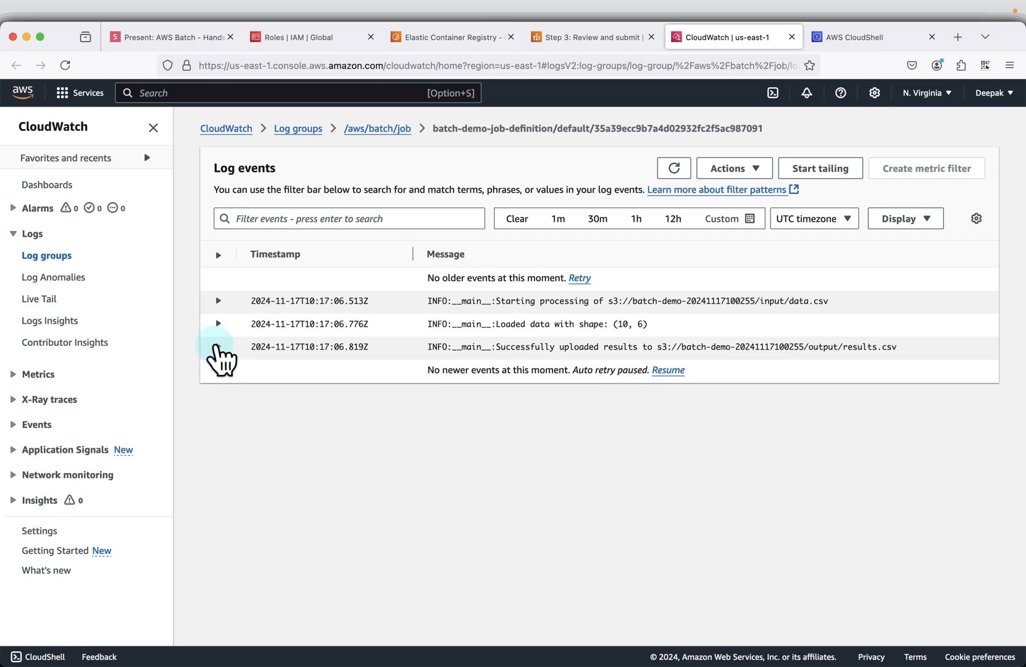
{"action": "left_click", "coordinate": [218, 346]}
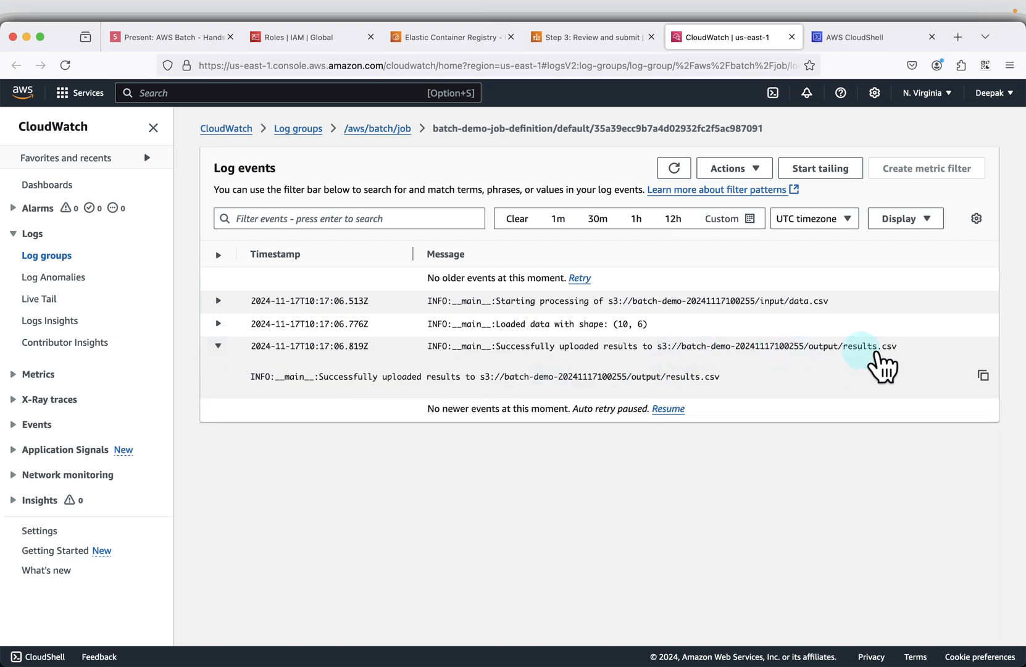
{"action": "left_click", "coordinate": [218, 299]}
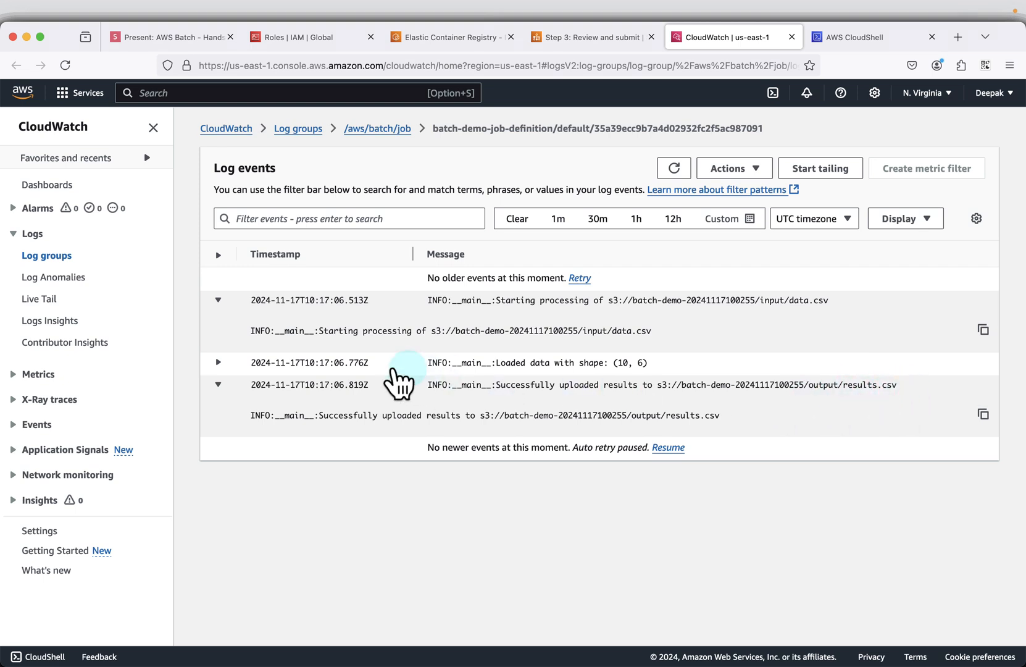
{"action": "left_click", "coordinate": [218, 363]}
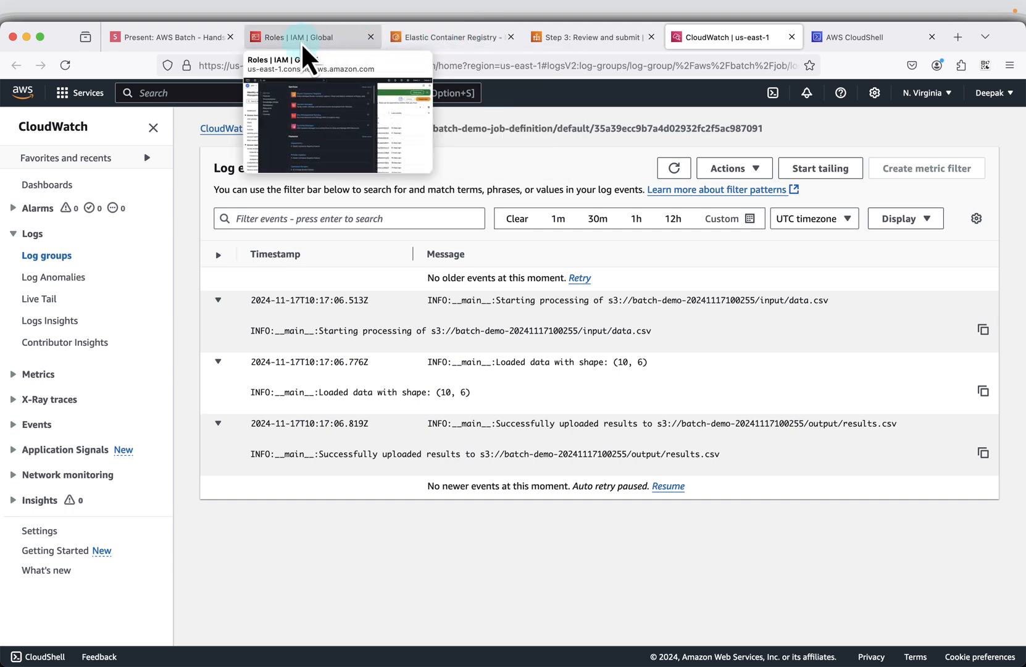
- Search the AWS services for s3 from the CloudWatch page and open the S3 console in a new tab
{"action": "mouse_move", "coordinate": [448, 52]}
{"action": "left_click", "coordinate": [595, 40]}
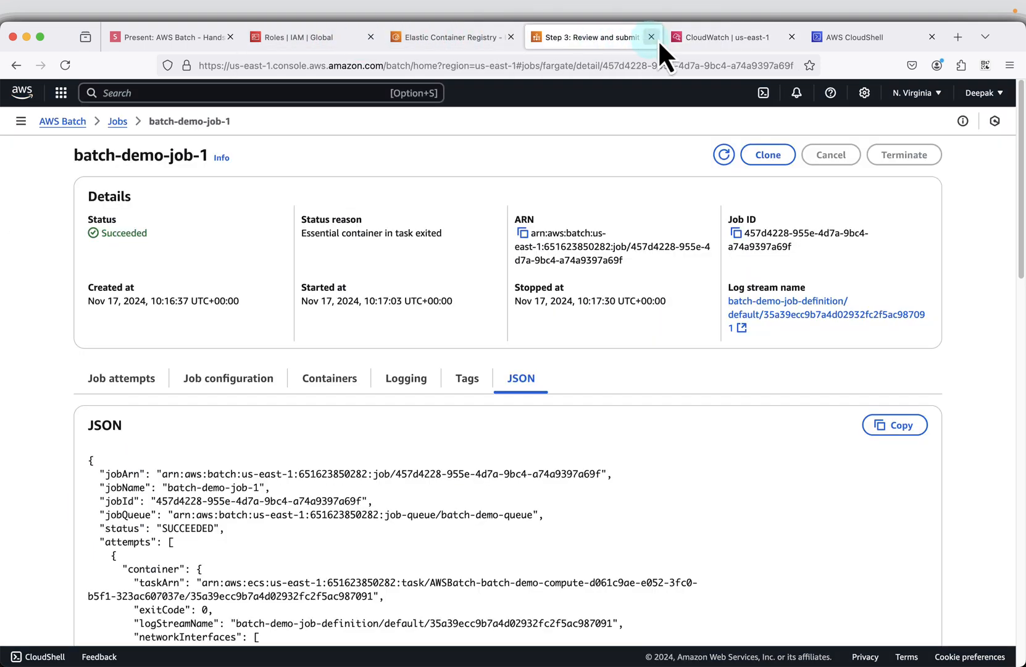
{"action": "left_click", "coordinate": [741, 48]}
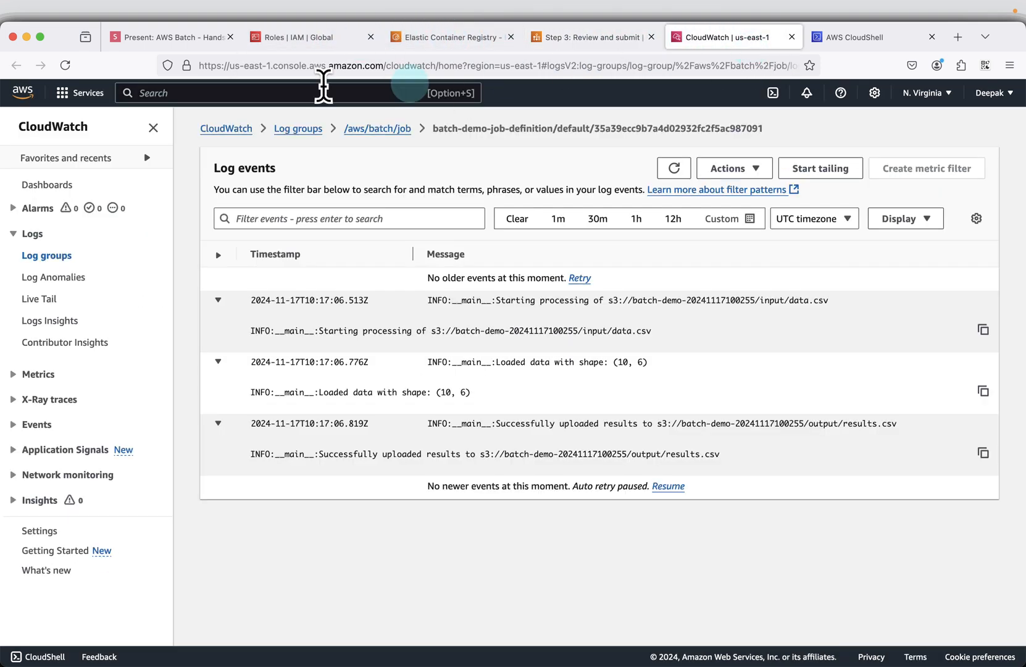
{"action": "type", "text": "s3"}
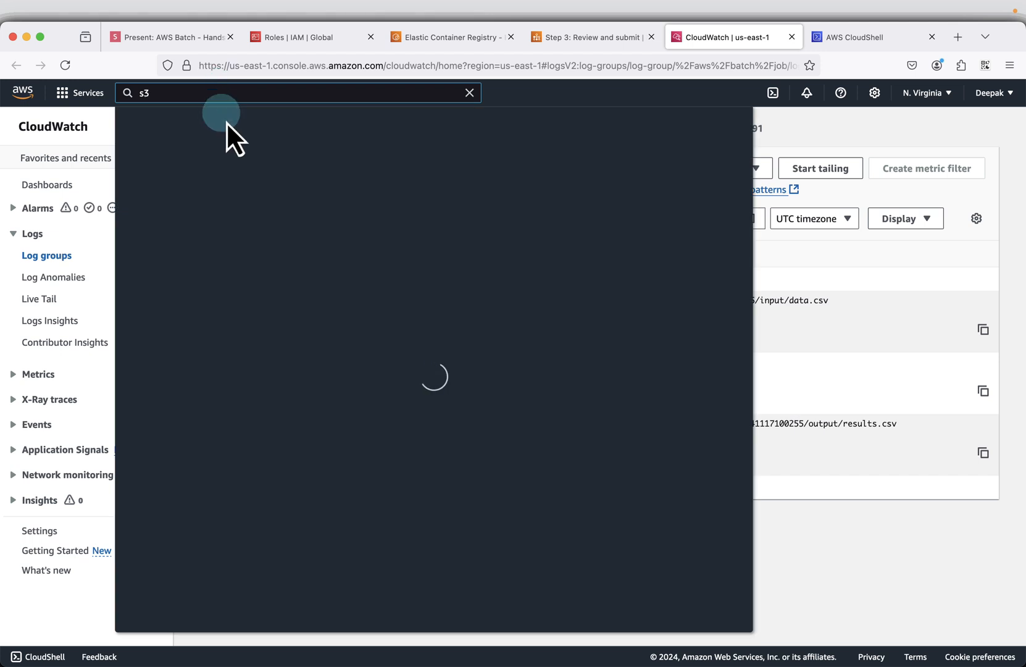
{"action": "right_click", "coordinate": [327, 198]}
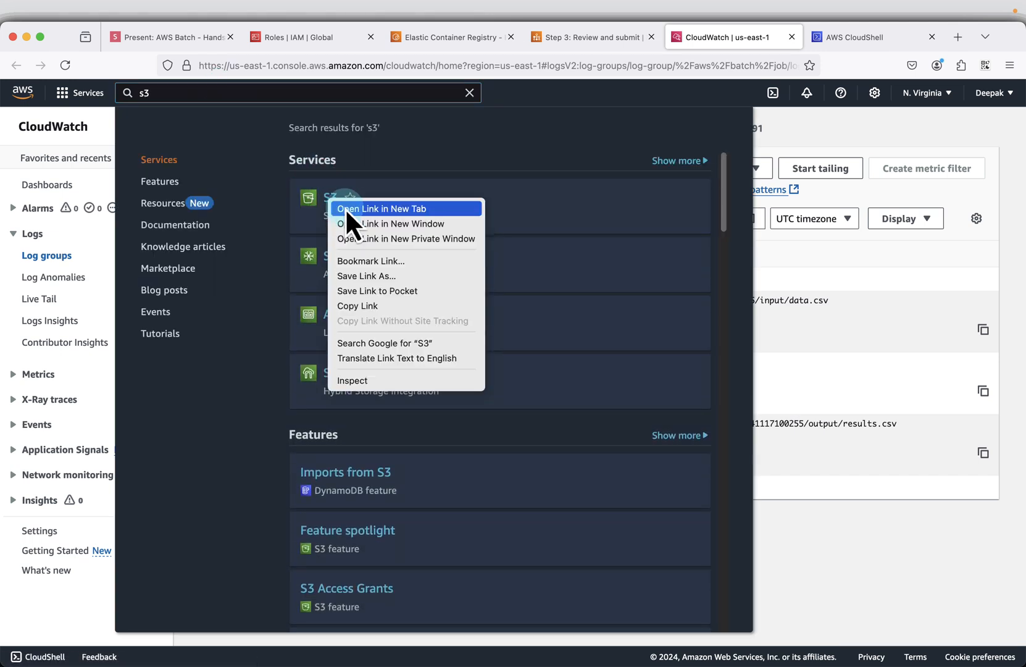
{"action": "left_click", "coordinate": [346, 209]}
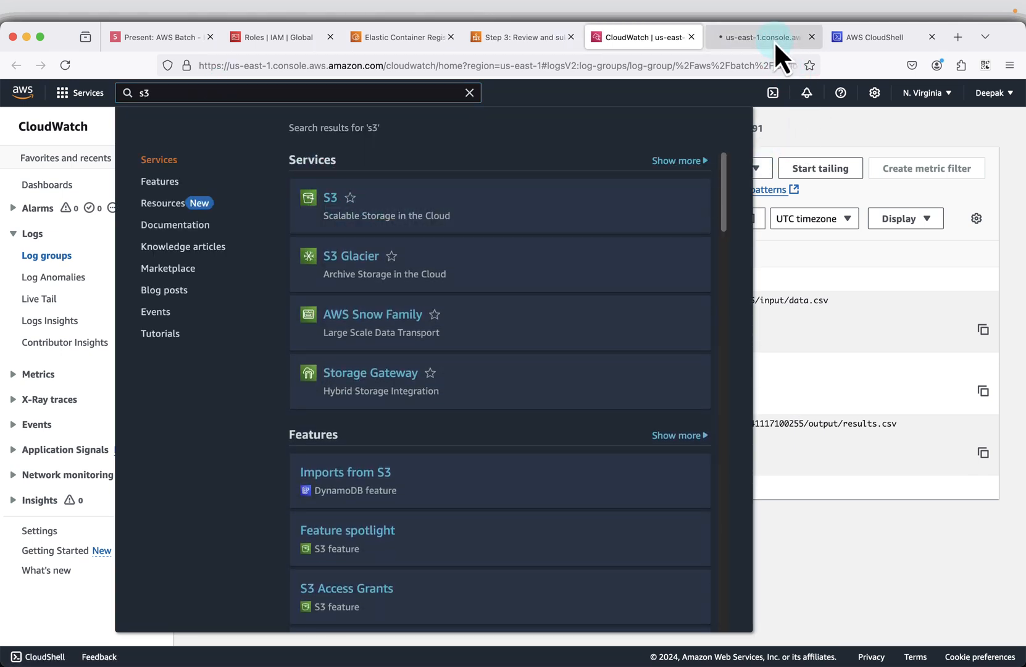
{"action": "left_click", "coordinate": [774, 40]}
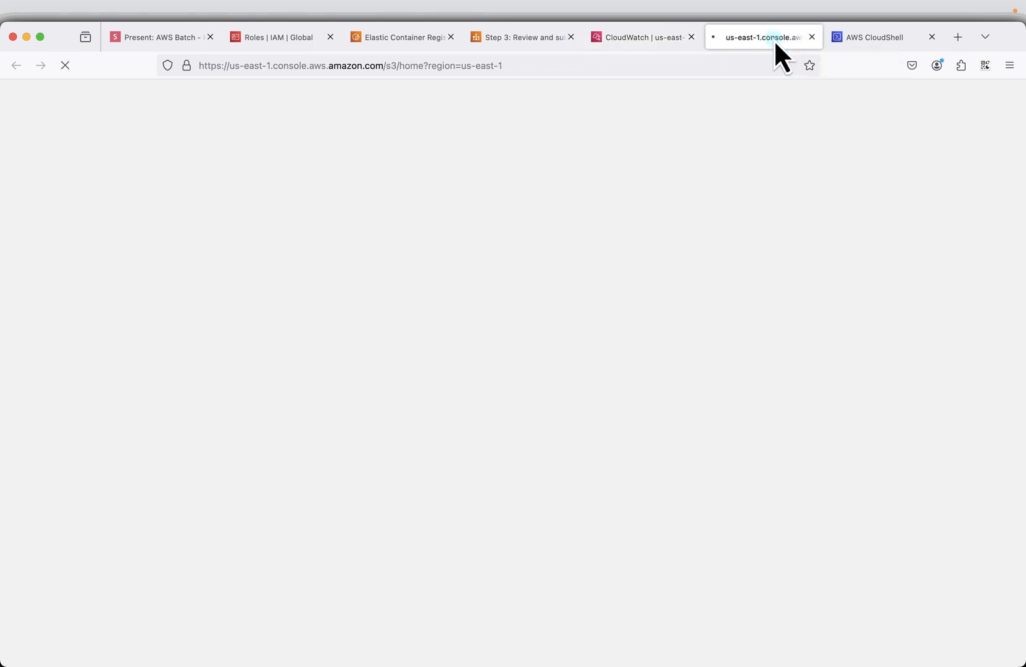
- Look through the slides from Container overrides to the results.csv object page, and switch to the S3 bucket list
{"action": "left_click", "coordinate": [147, 38]}
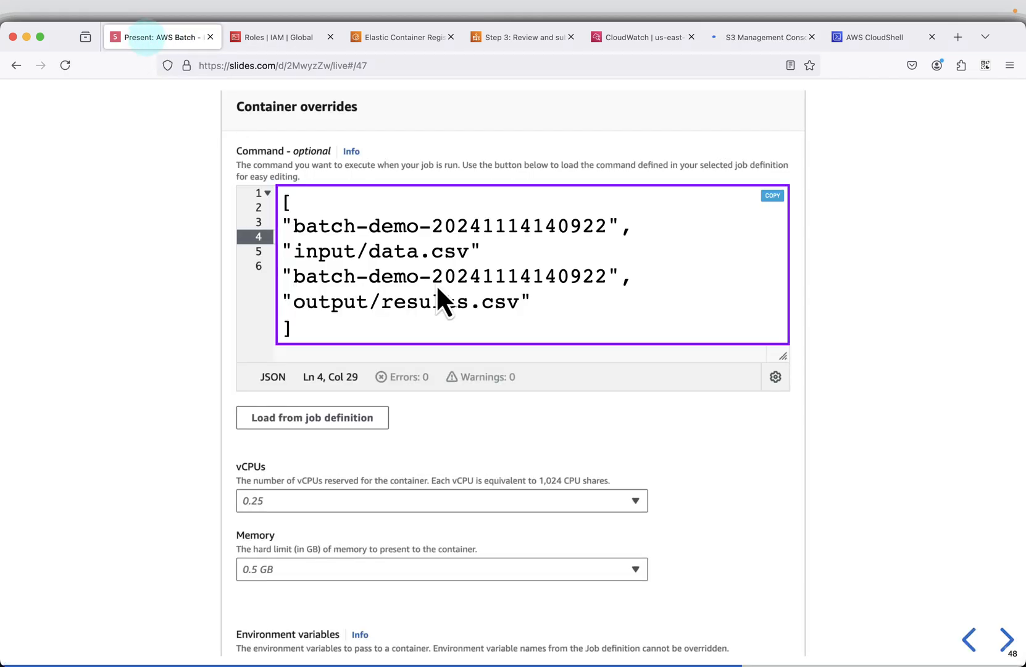
{"action": "left_click", "coordinate": [1006, 640]}
{"action": "left_click", "coordinate": [1005, 643]}
{"action": "left_click", "coordinate": [1005, 643]}
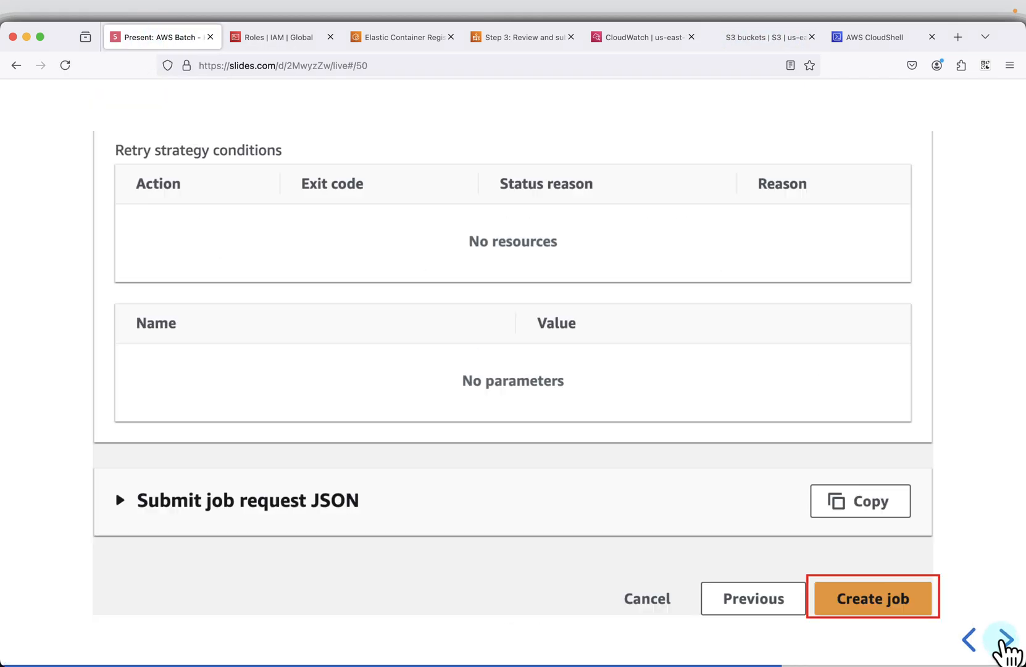
{"action": "left_click", "coordinate": [1005, 643]}
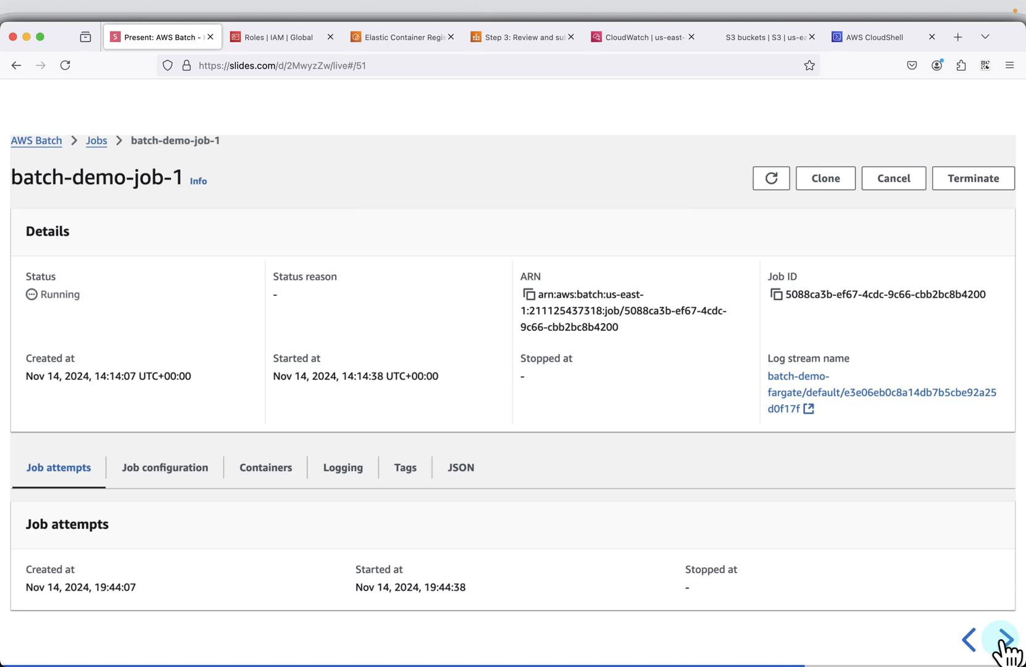
{"action": "left_click", "coordinate": [1005, 644]}
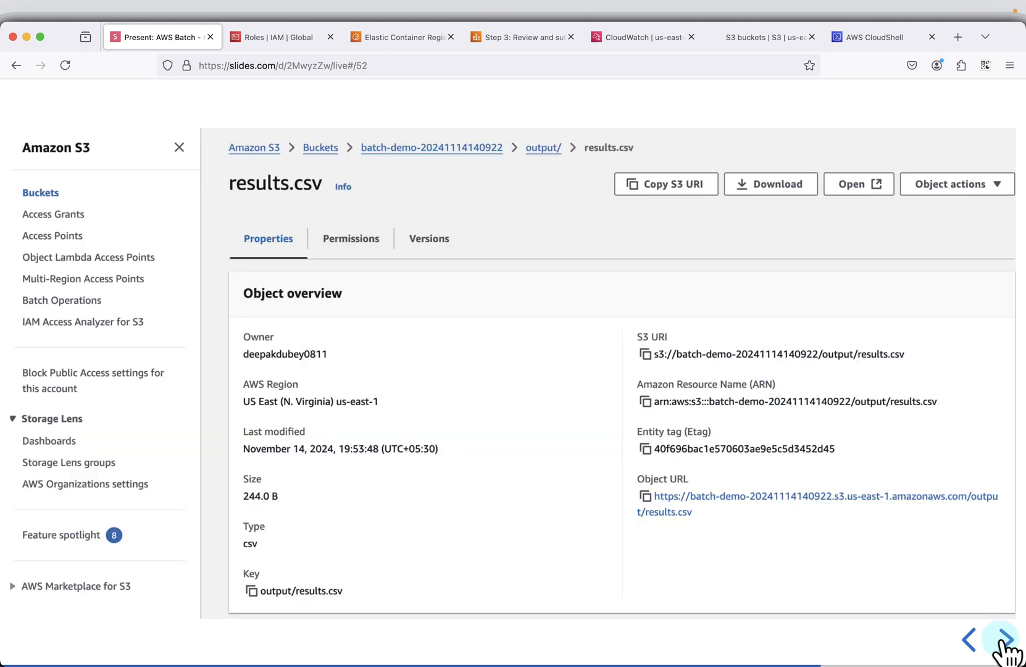
{"action": "left_click", "coordinate": [1006, 644]}
{"action": "left_click", "coordinate": [972, 643]}
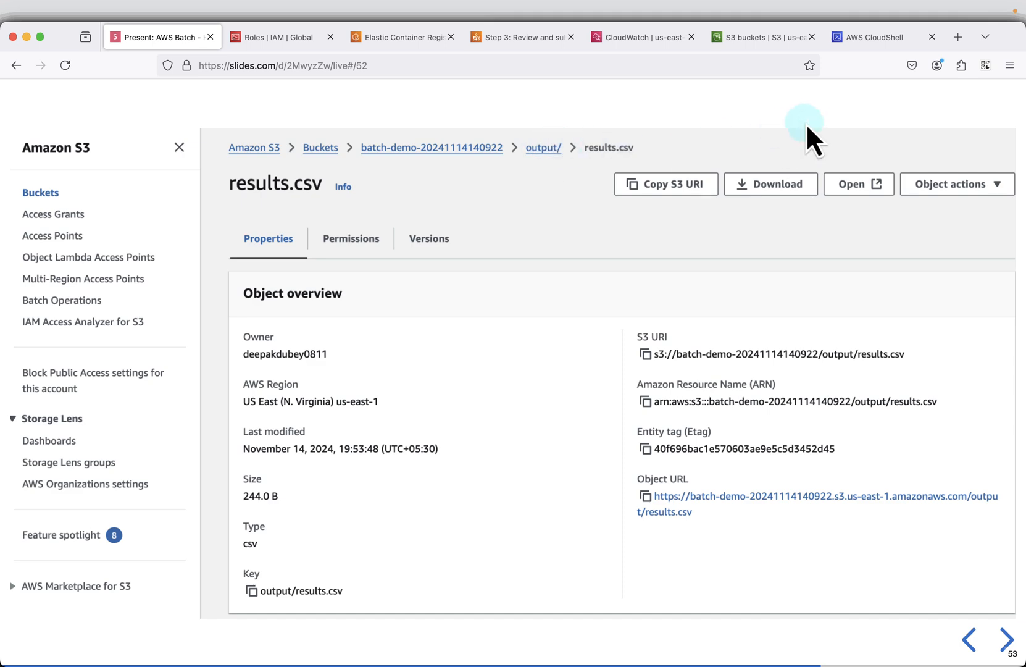
{"action": "left_click", "coordinate": [748, 38]}
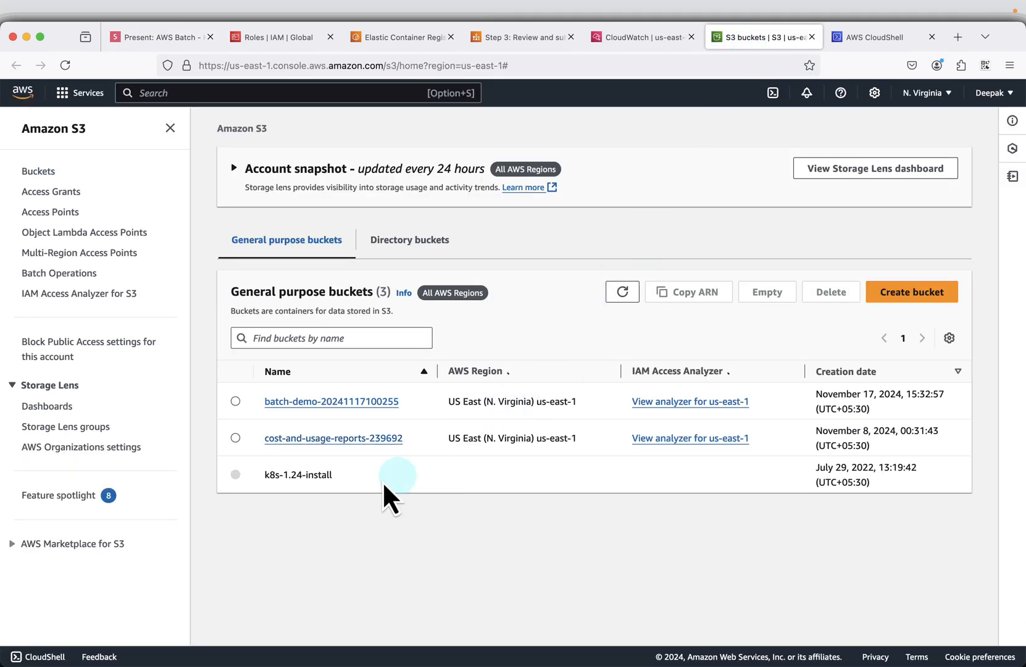
{"action": "left_click", "coordinate": [340, 403]}
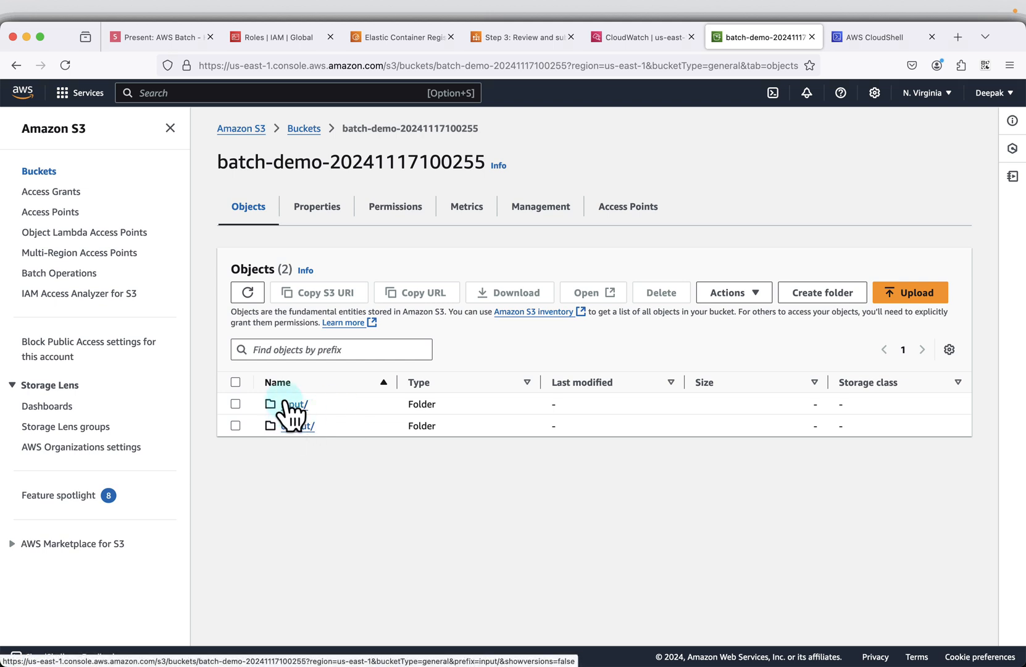
{"action": "left_click", "coordinate": [294, 405]}
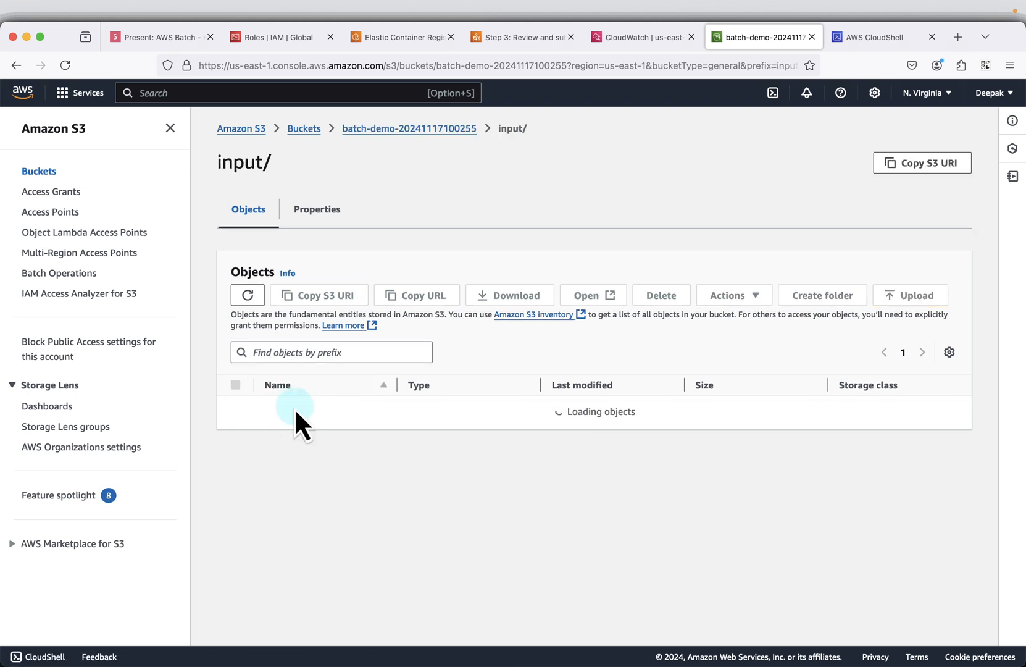
{"action": "left_click", "coordinate": [460, 129]}
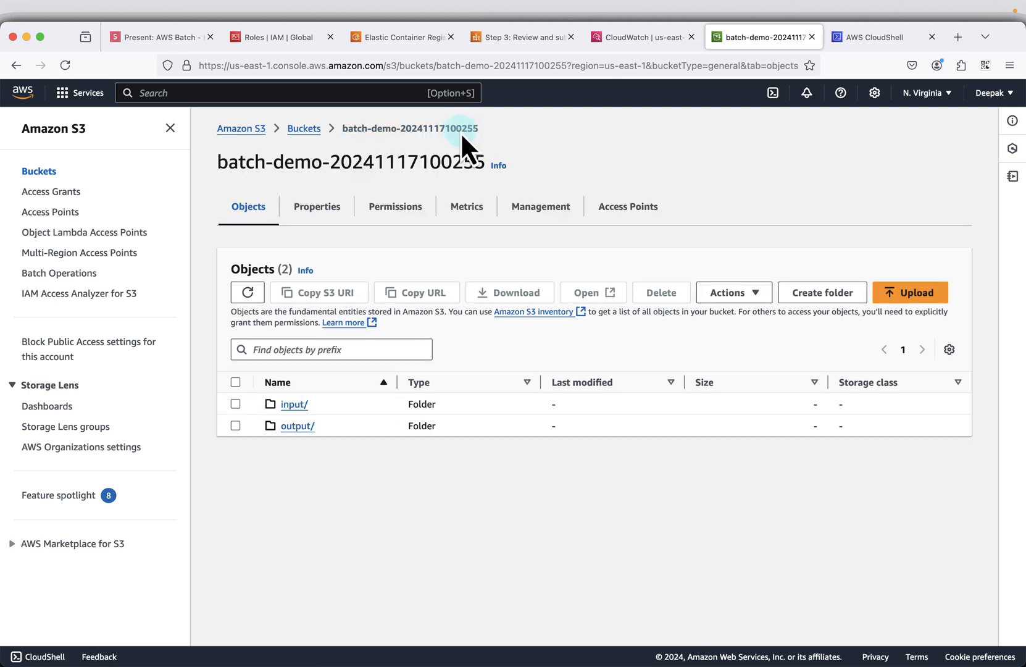
- Open results.csv from the bucket's output folder and view the downloaded file's contents in a spreadsheet
{"action": "left_click", "coordinate": [296, 425]}
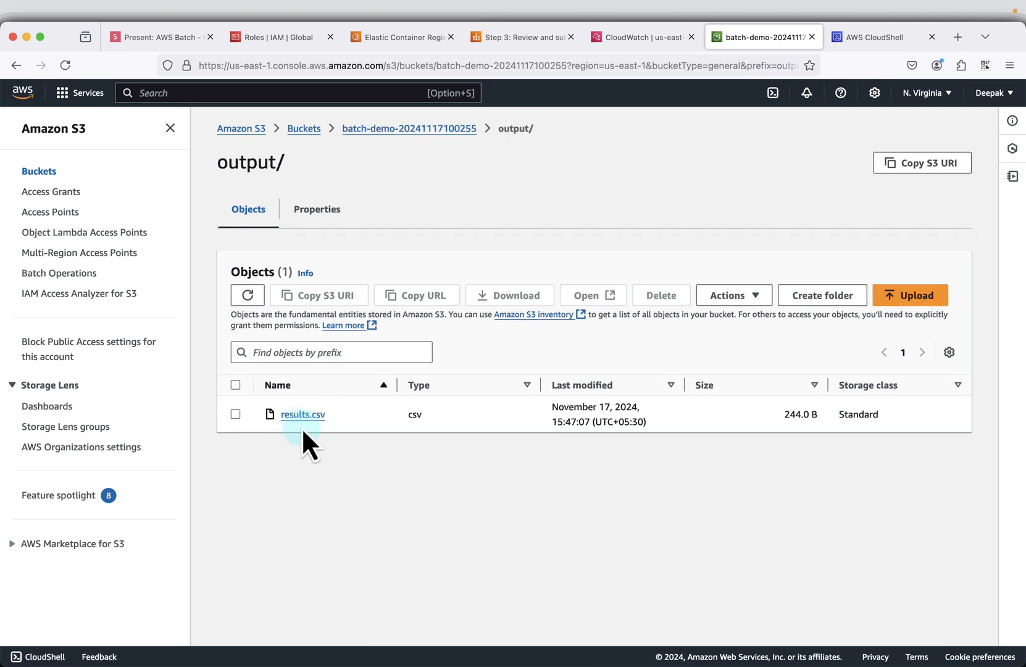
{"action": "left_click", "coordinate": [302, 413]}
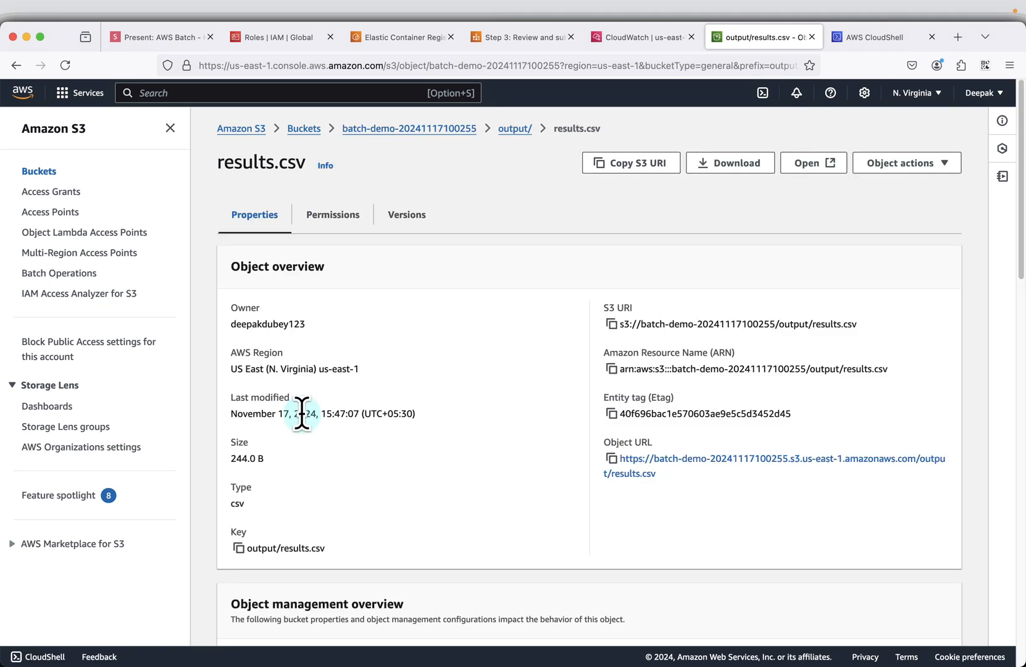
{"action": "left_click", "coordinate": [806, 164]}
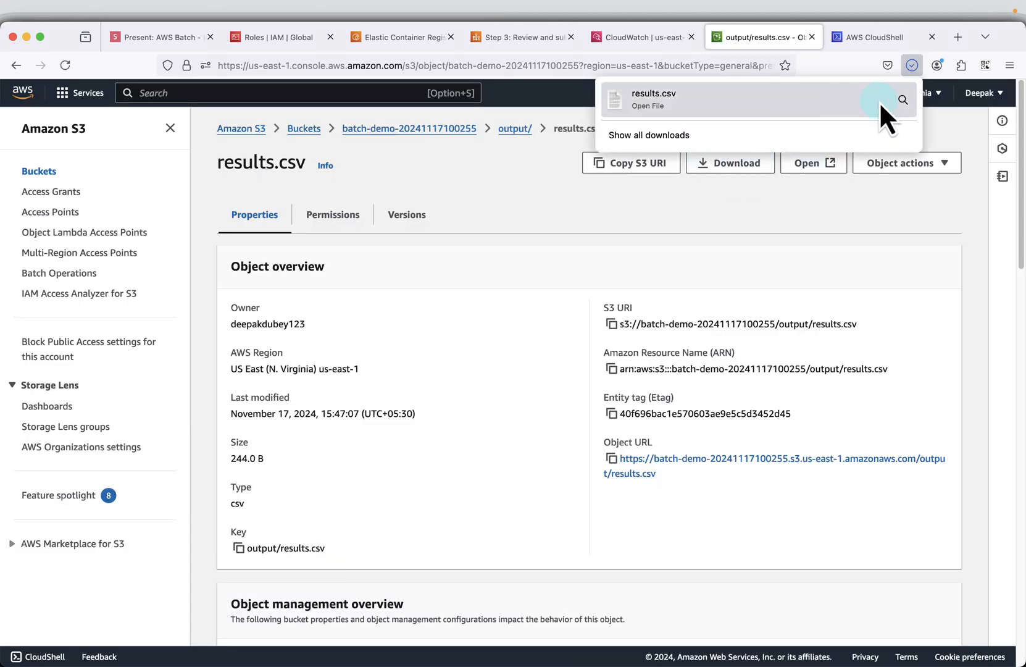
{"action": "left_click", "coordinate": [778, 97]}
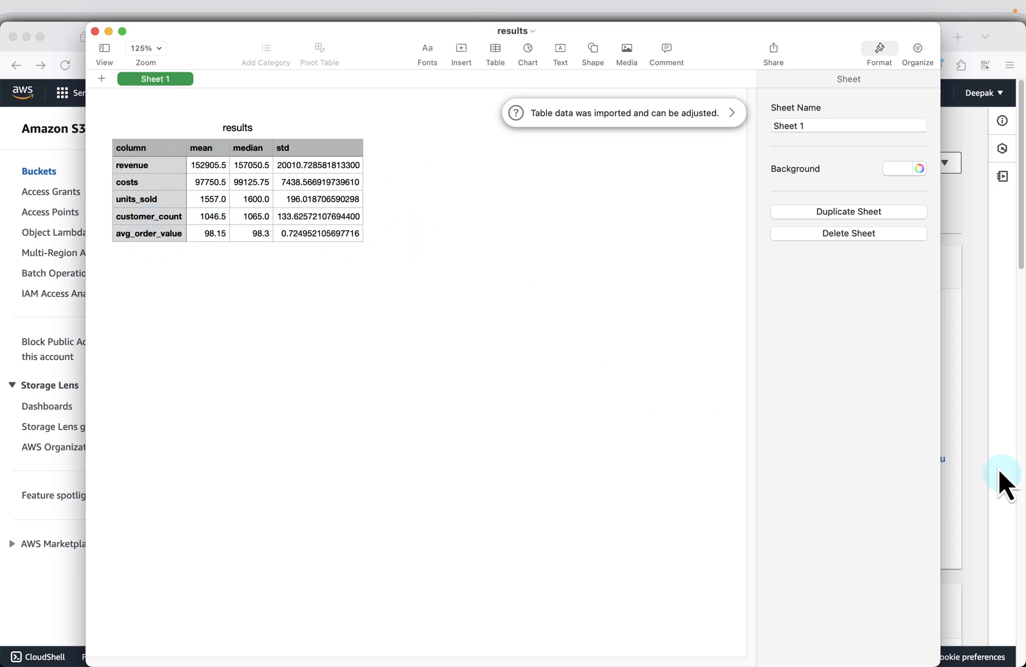
{"action": "left_click", "coordinate": [983, 440]}
- Return to the slides and advance from the results.csv object page to the Disable Compute Environment slide
{"action": "left_click", "coordinate": [133, 37]}
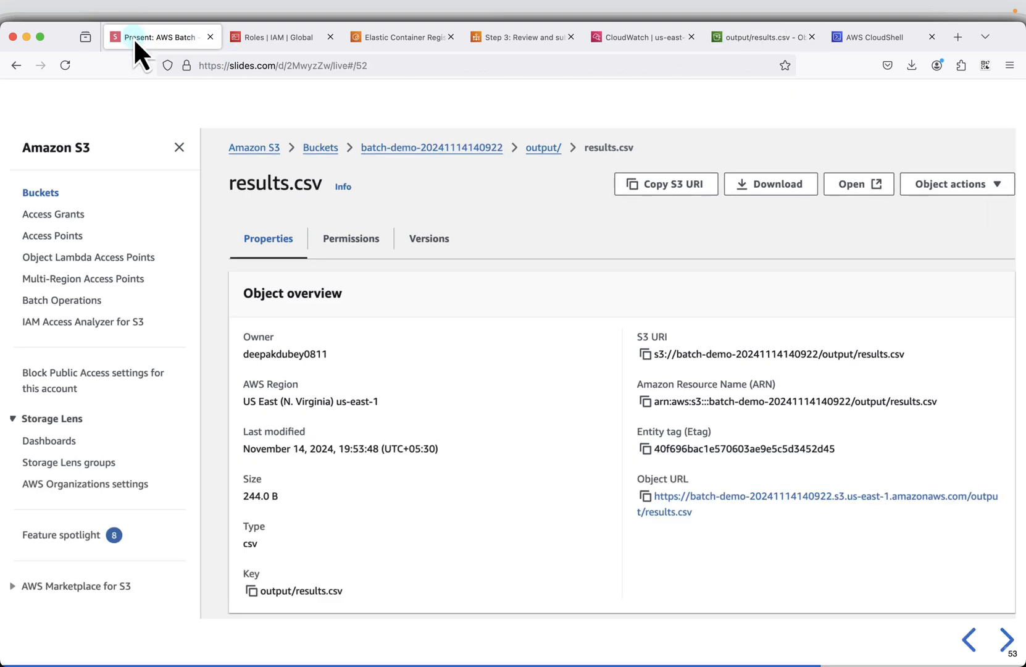
{"action": "left_click", "coordinate": [1006, 639]}
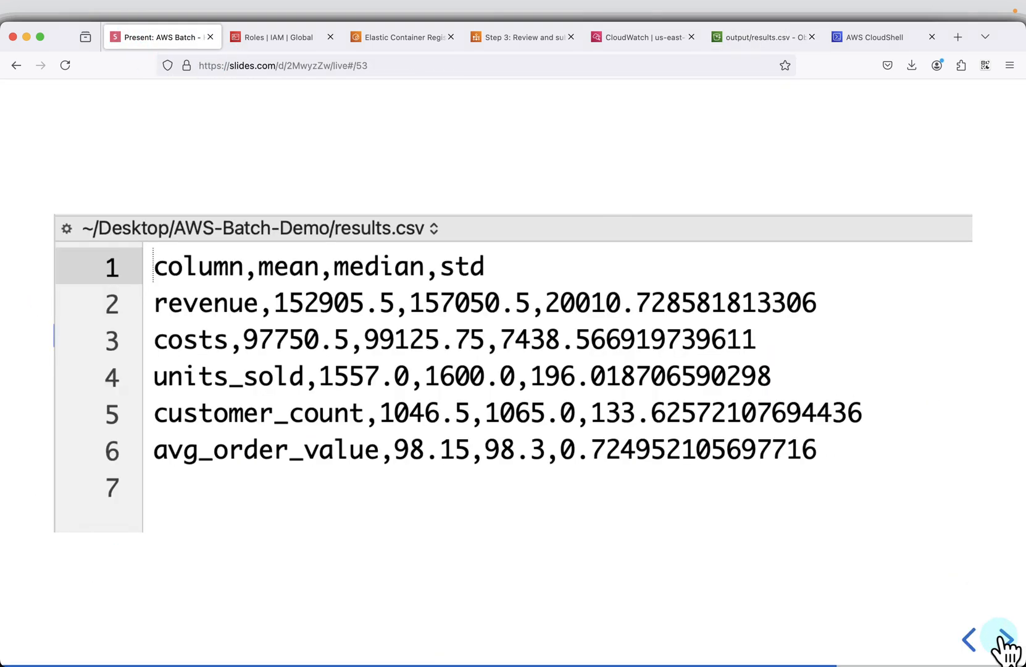
{"action": "left_click", "coordinate": [1005, 640]}
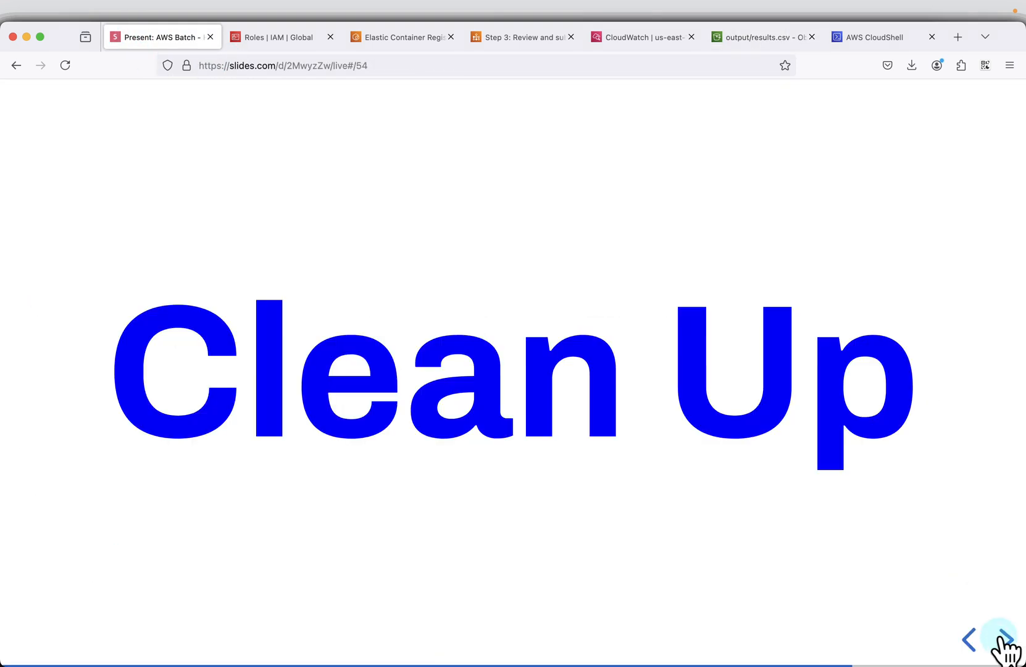
{"action": "left_click", "coordinate": [1005, 639]}
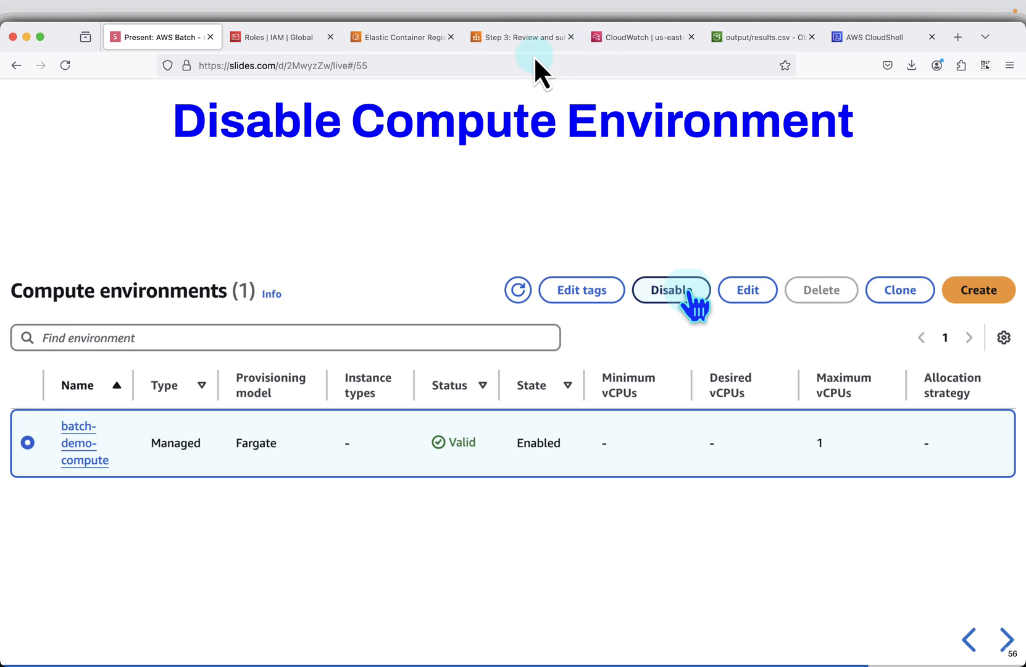
- Switch to the AWS Batch console, deregister batch-demo-job-definition, and refresh the job definitions list
{"action": "left_click", "coordinate": [519, 44]}
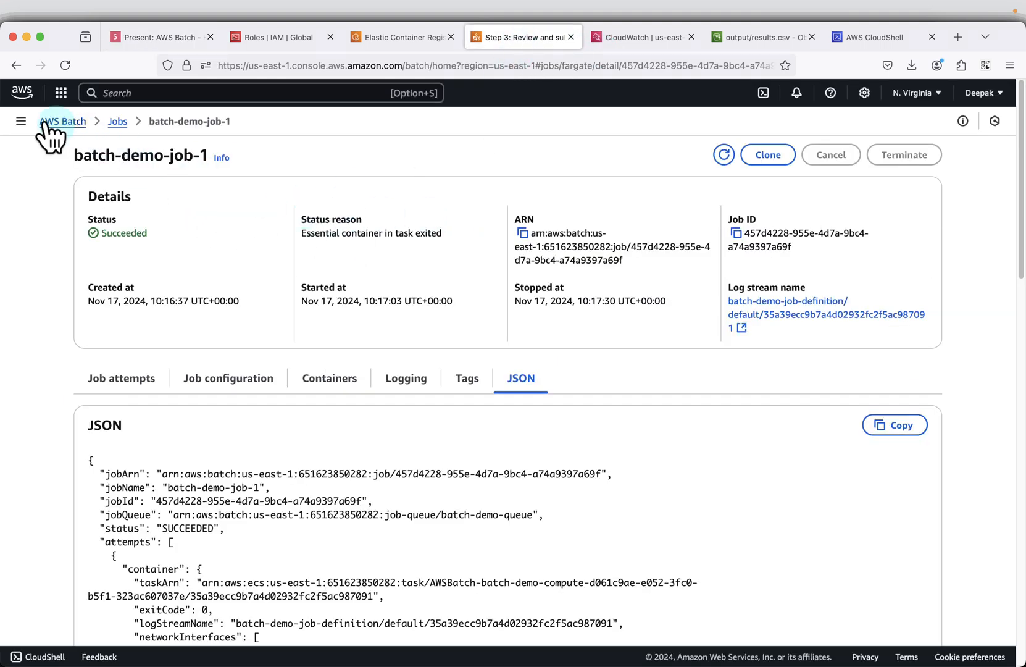
{"action": "left_click", "coordinate": [22, 123]}
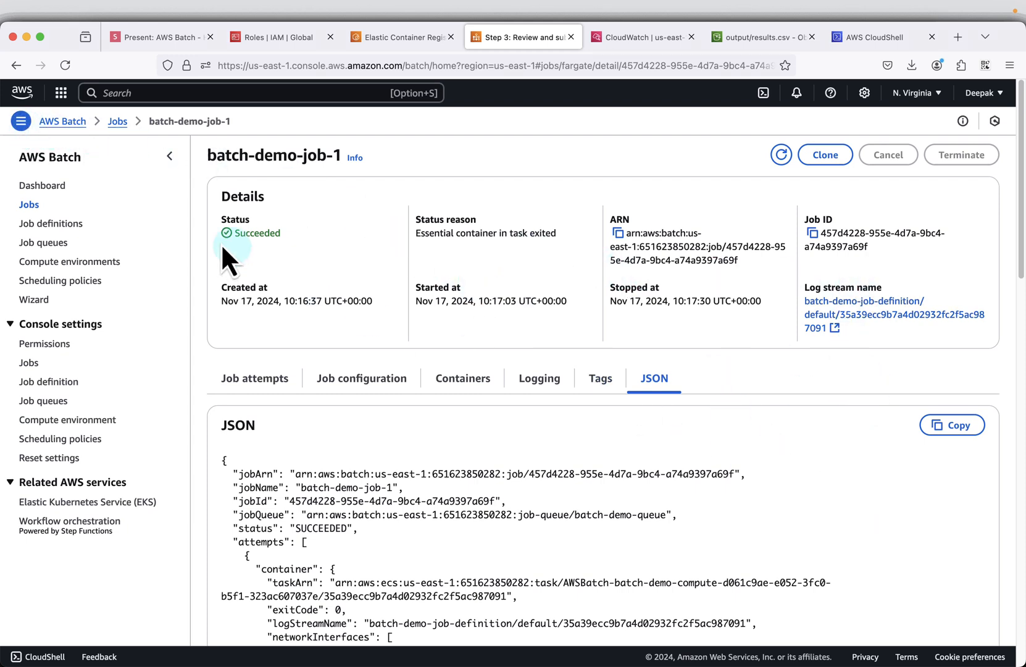
{"action": "left_click", "coordinate": [55, 223]}
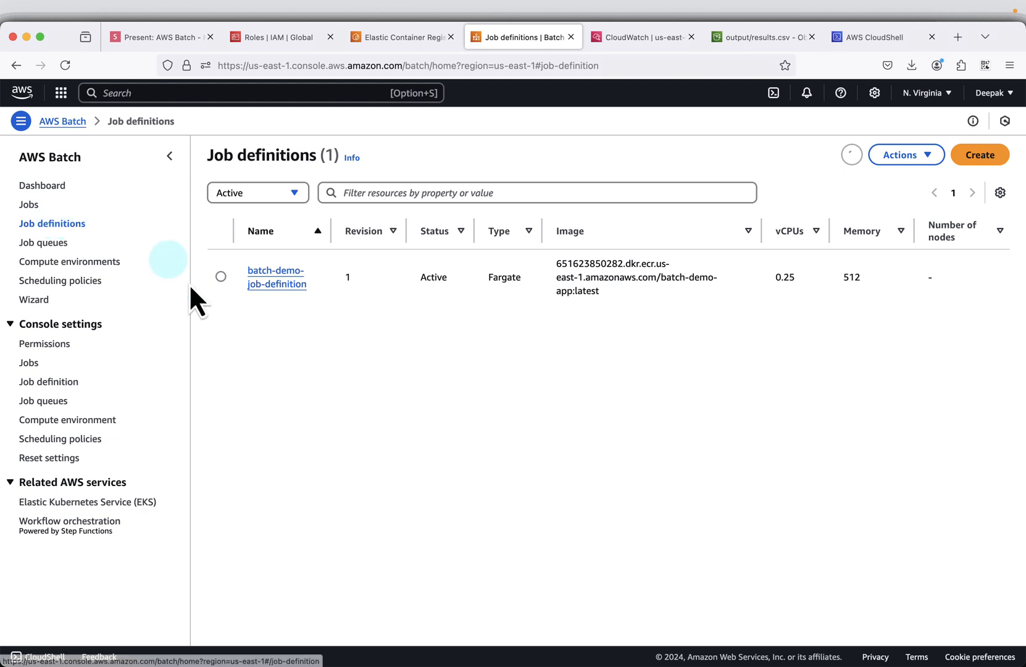
{"action": "left_click", "coordinate": [220, 277]}
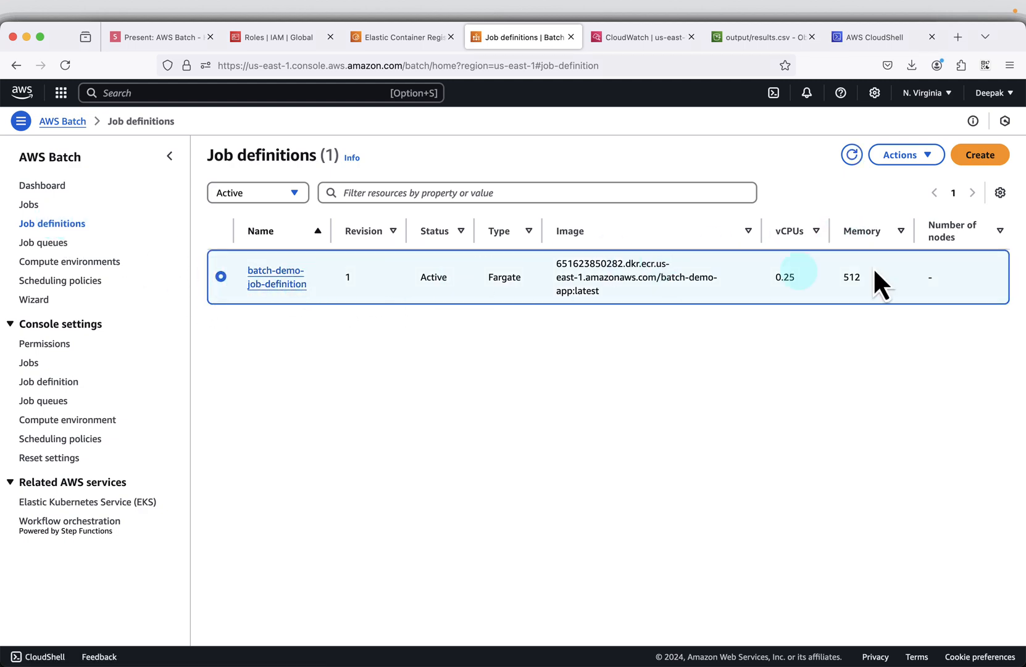
{"action": "left_click", "coordinate": [909, 159]}
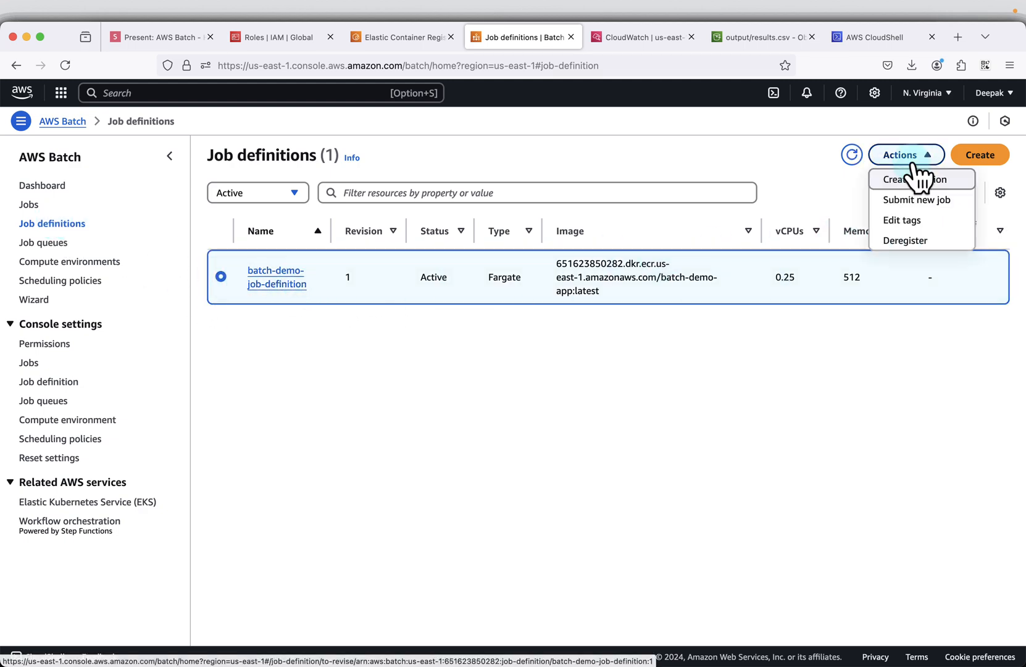
{"action": "left_click", "coordinate": [907, 242]}
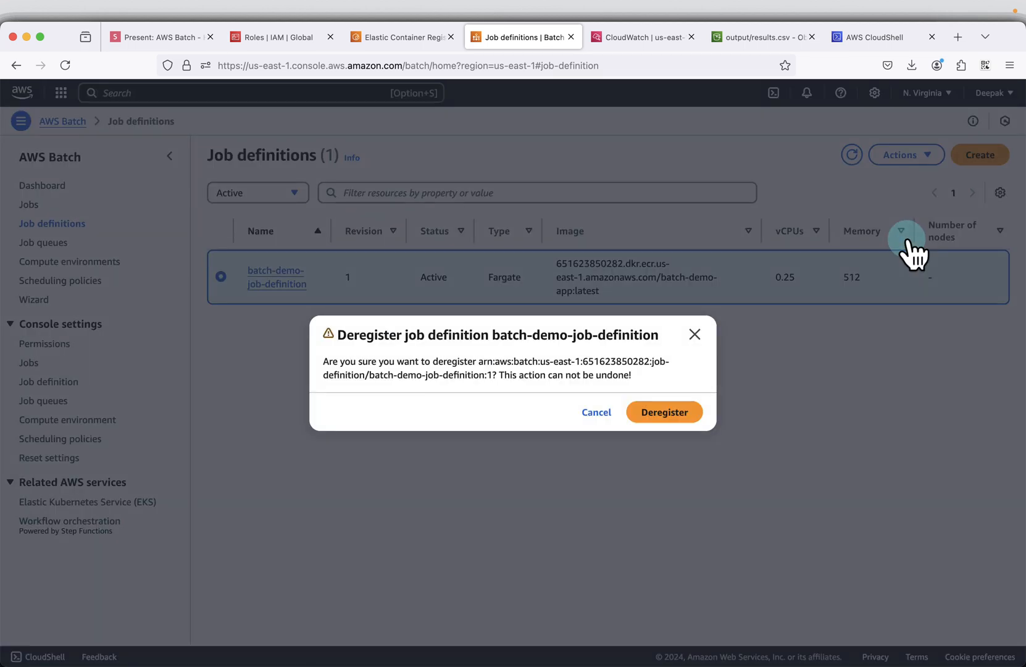
{"action": "left_click", "coordinate": [653, 420]}
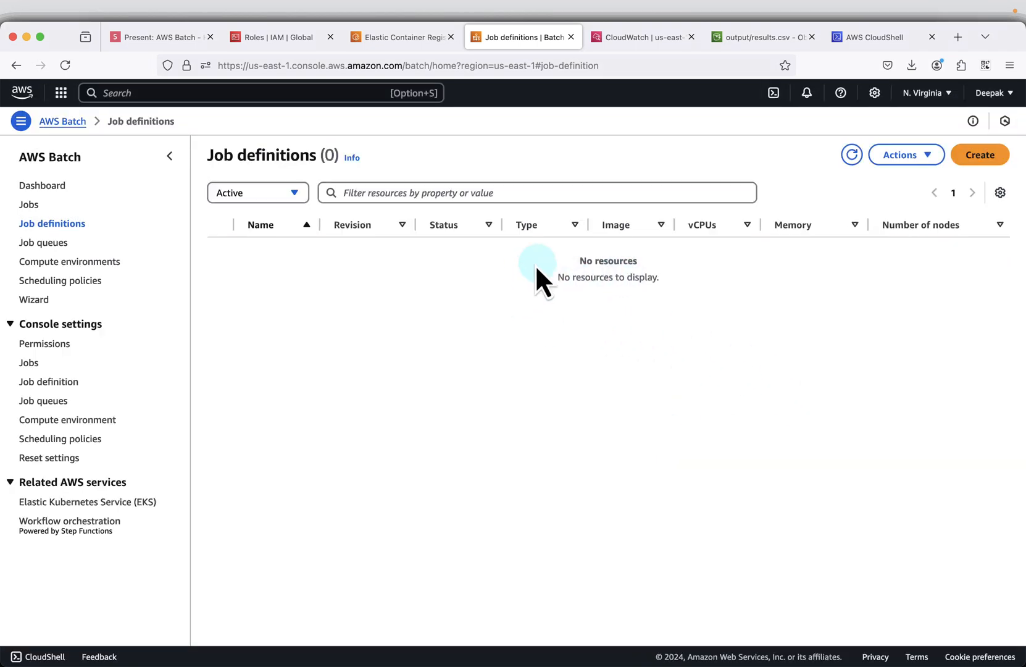
{"action": "left_click", "coordinate": [852, 156]}
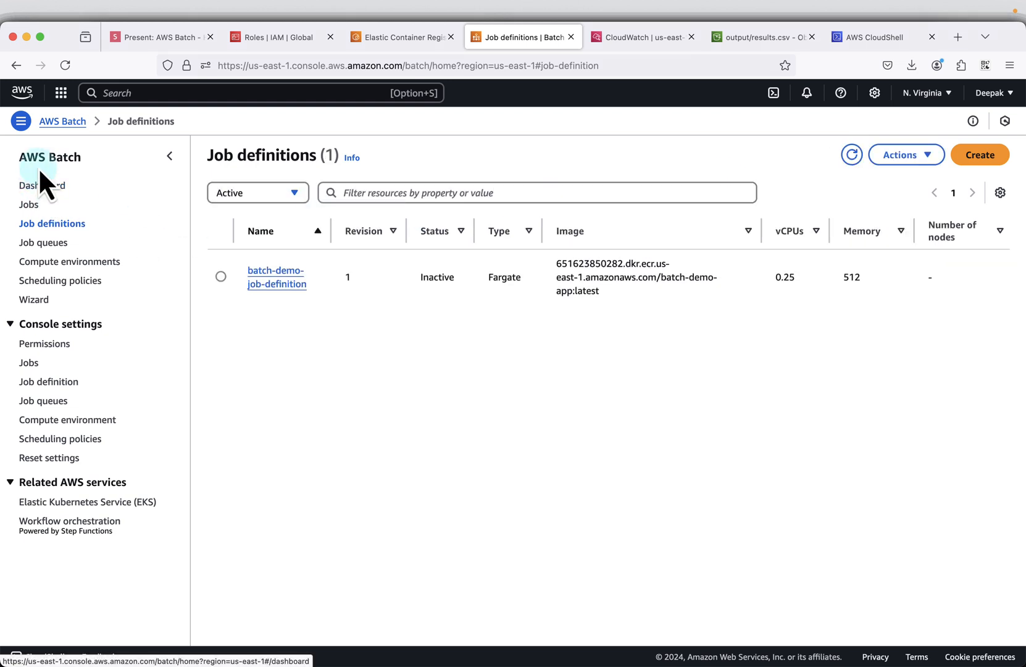
- Check which actions are available for the deregistered batch-demo-job-definition and refresh the list again
{"action": "left_click", "coordinate": [51, 263]}
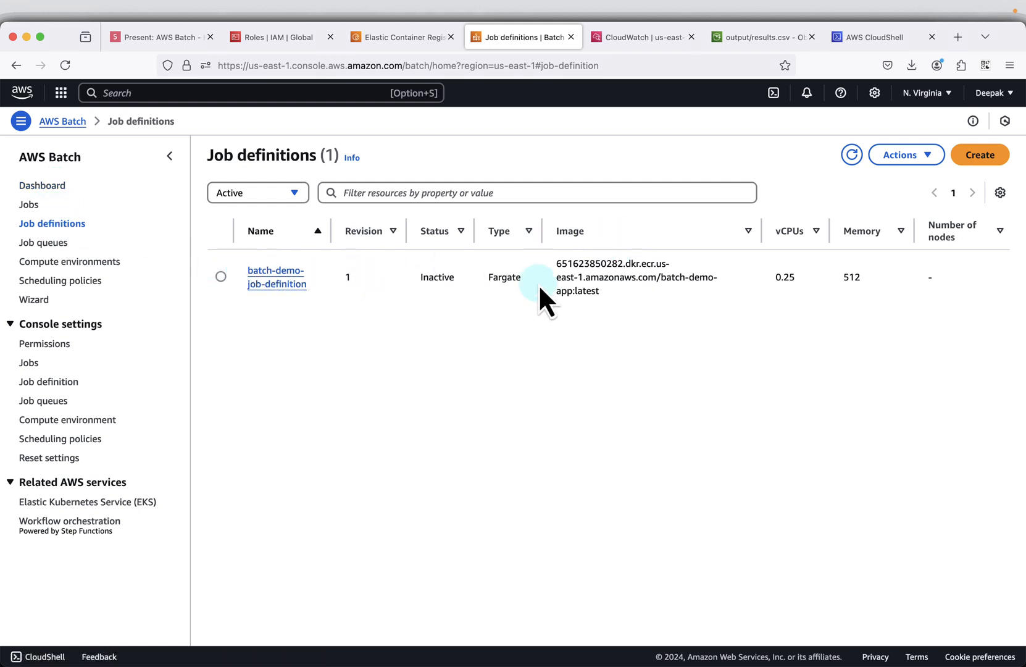
{"action": "left_click", "coordinate": [223, 277]}
{"action": "left_click", "coordinate": [907, 158]}
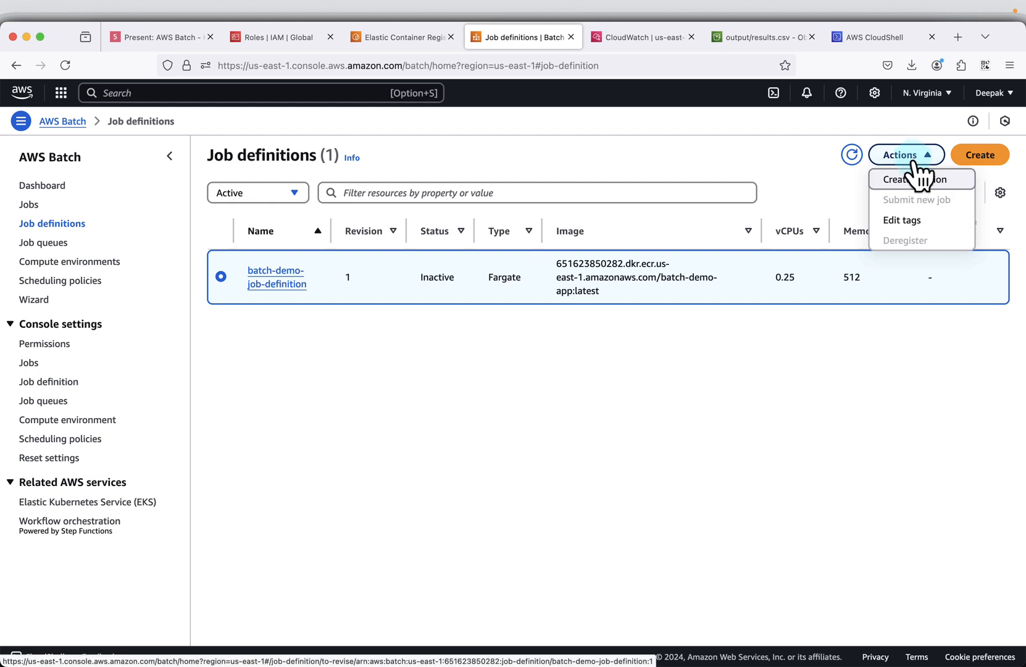
{"action": "left_click", "coordinate": [783, 364]}
{"action": "left_click", "coordinate": [853, 157]}
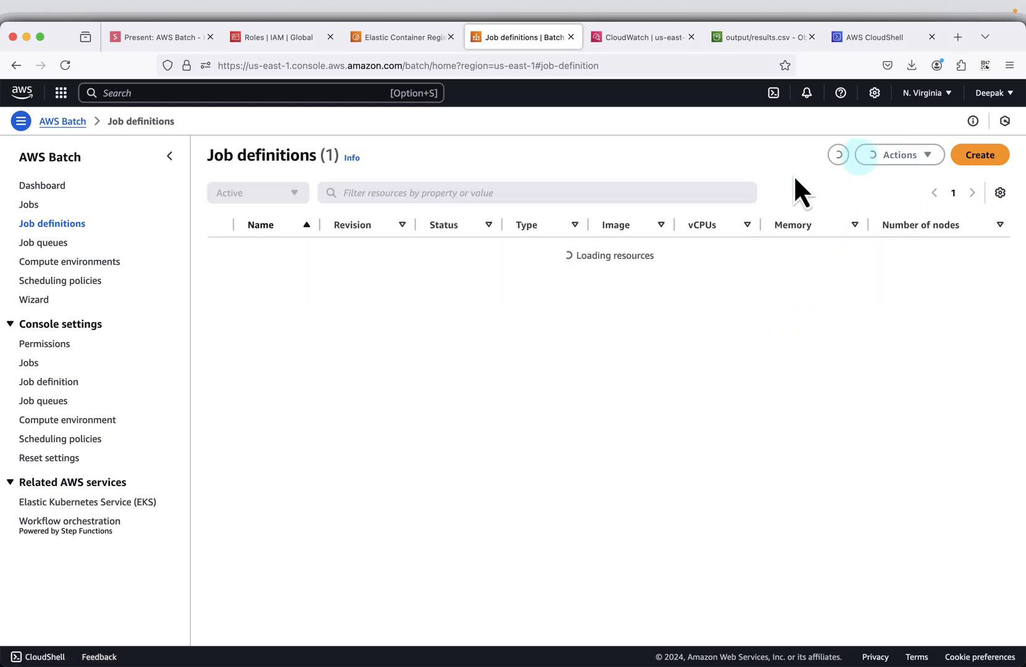
- Disable the batch-demo-queue job queue, dismiss the notification, and refresh the job queues list
{"action": "left_click", "coordinate": [45, 243]}
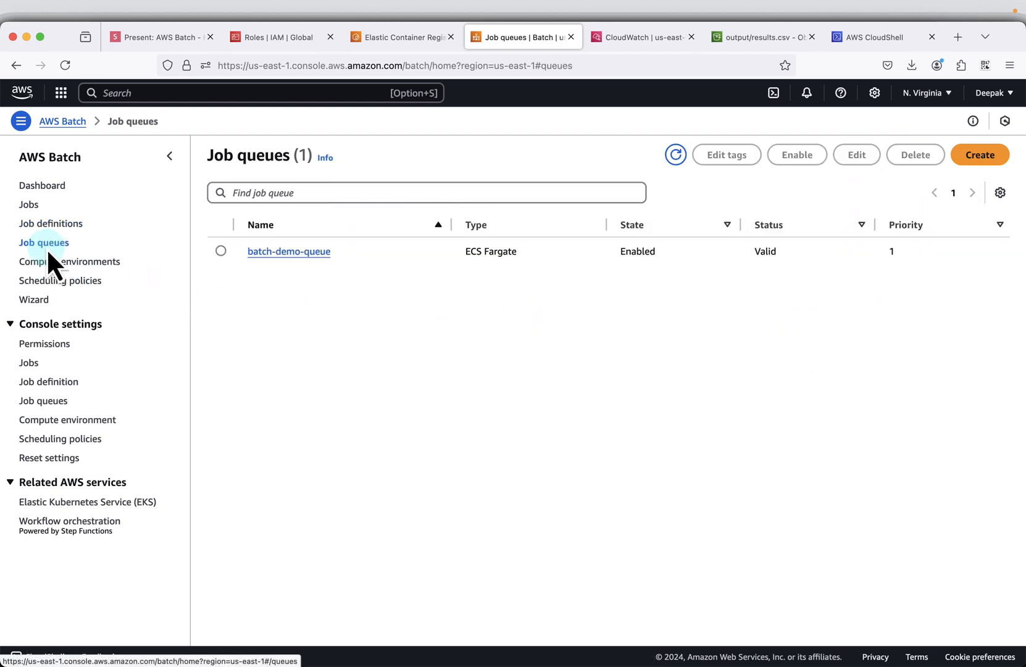
{"action": "left_click", "coordinate": [229, 251]}
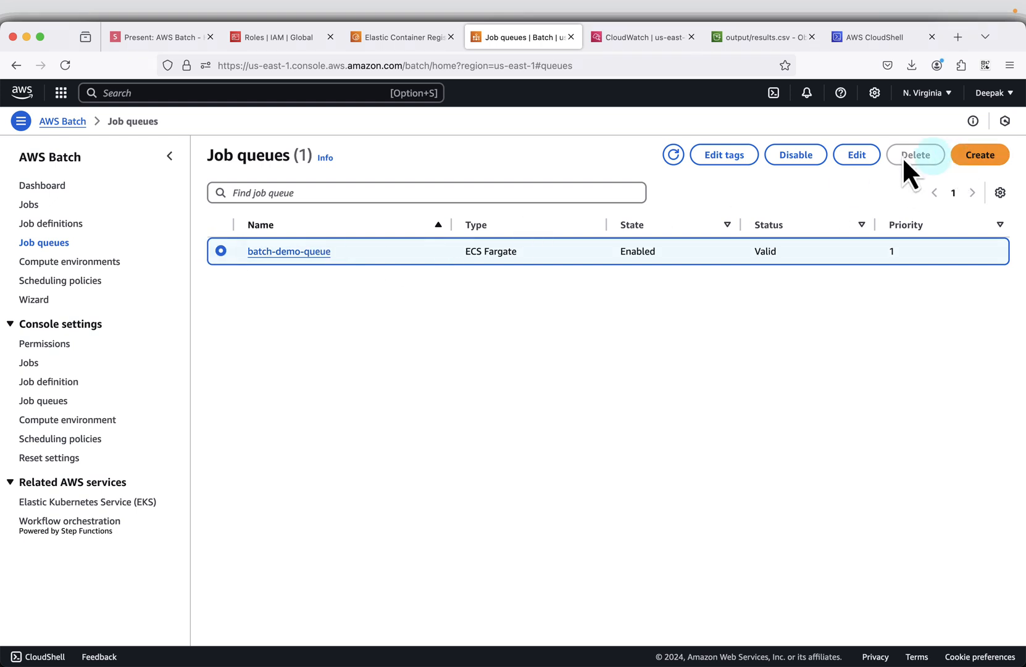
{"action": "left_click", "coordinate": [796, 159]}
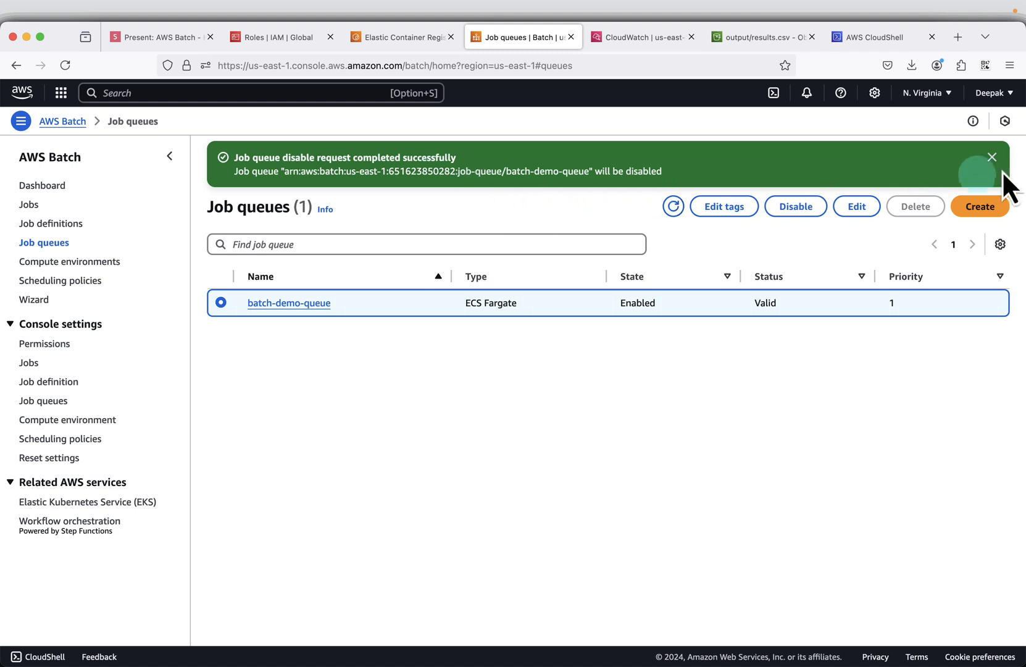
{"action": "left_click", "coordinate": [992, 157]}
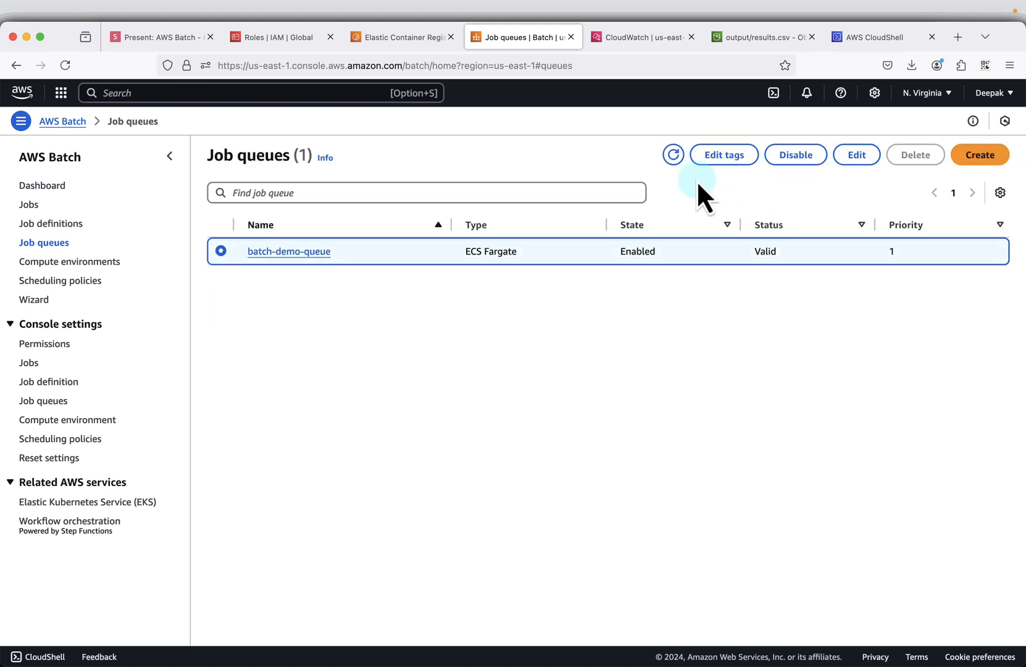
{"action": "left_click", "coordinate": [676, 155]}
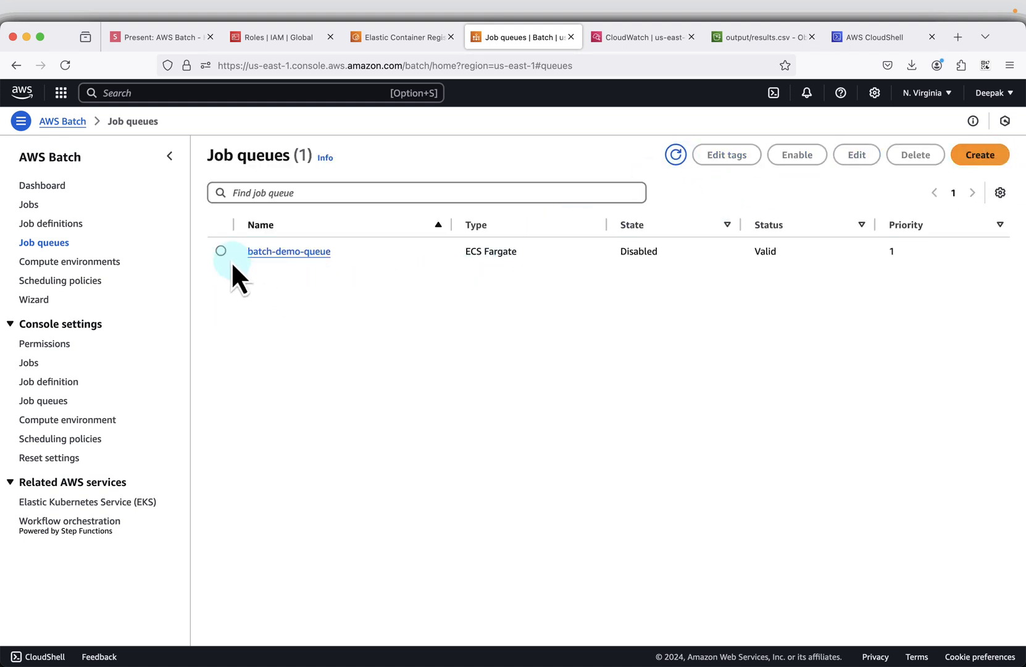
- Delete the disabled batch-demo-queue job queue and refresh the job queues list
{"action": "left_click", "coordinate": [224, 252]}
{"action": "left_click", "coordinate": [900, 162]}
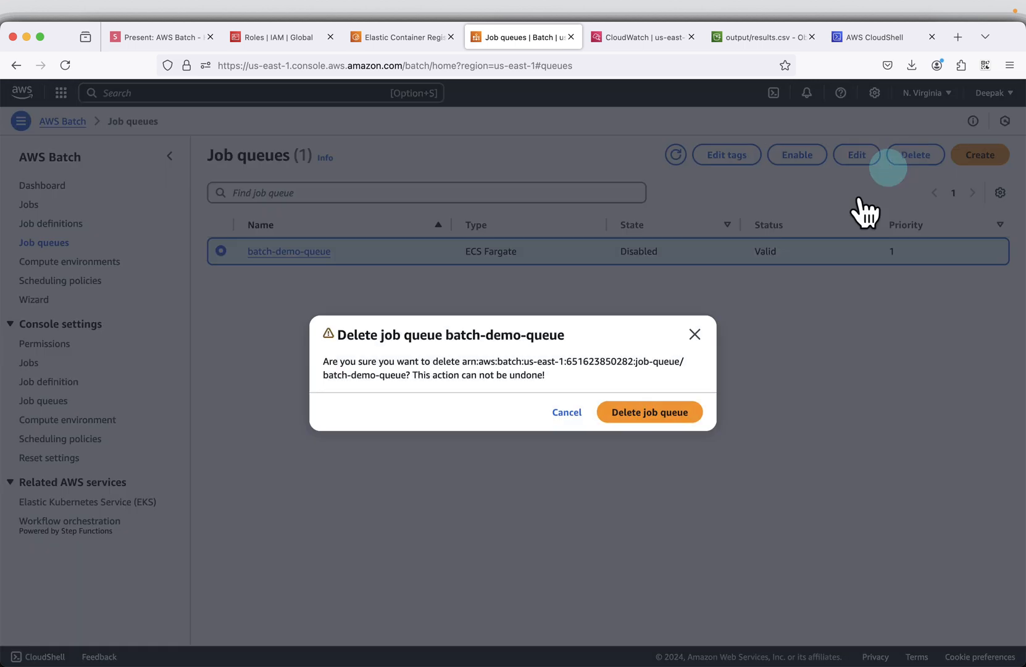
{"action": "left_click", "coordinate": [627, 417]}
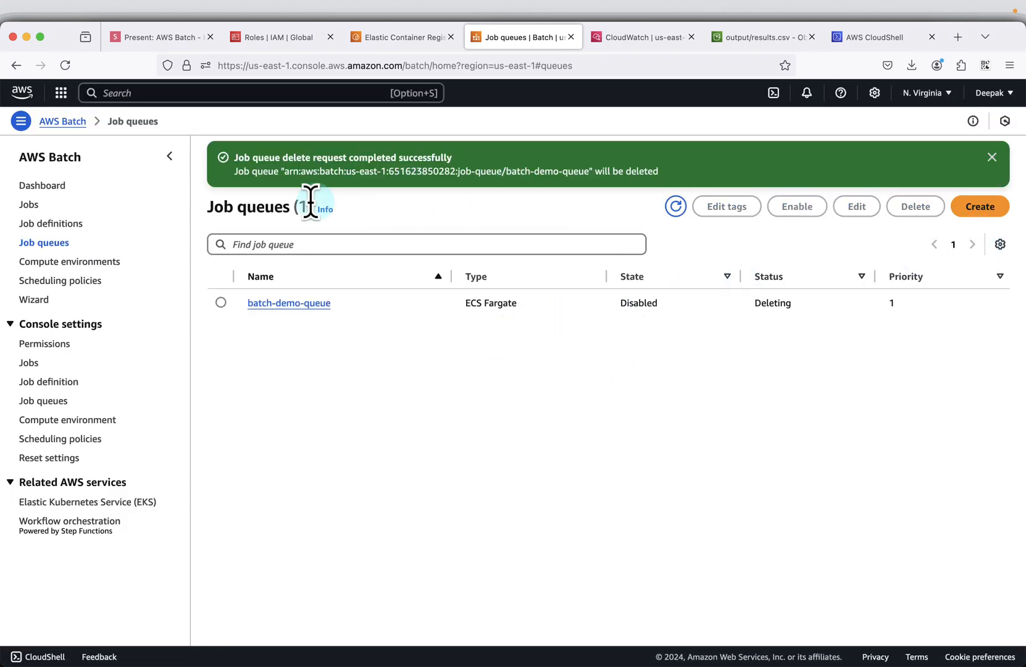
{"action": "left_click", "coordinate": [680, 217]}
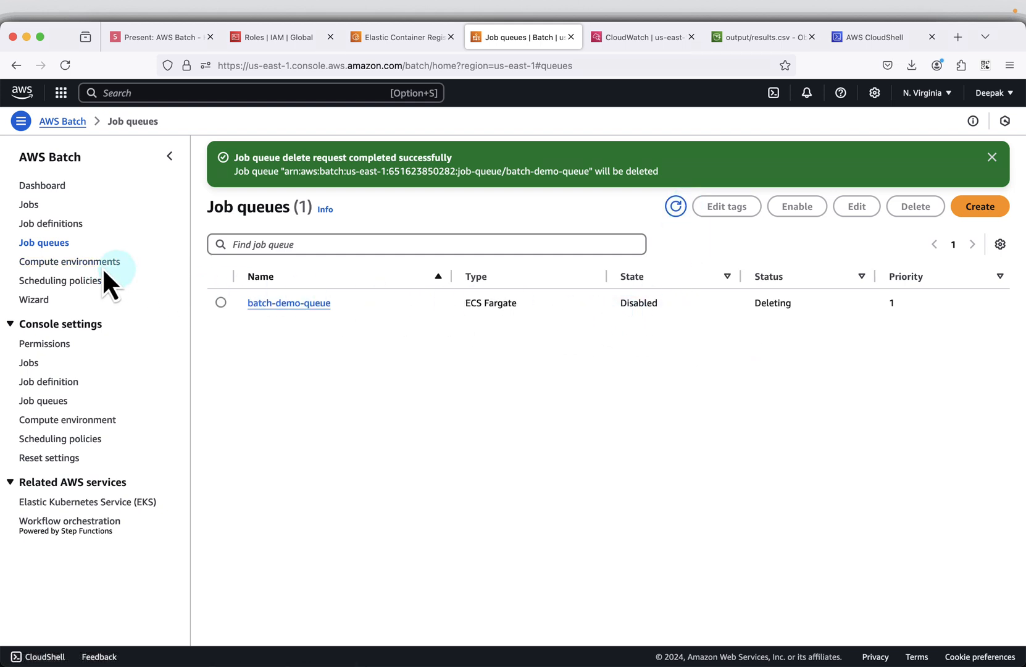
- Disable the batch-demo-compute compute environment and refresh the compute environments list
{"action": "left_click", "coordinate": [51, 261]}
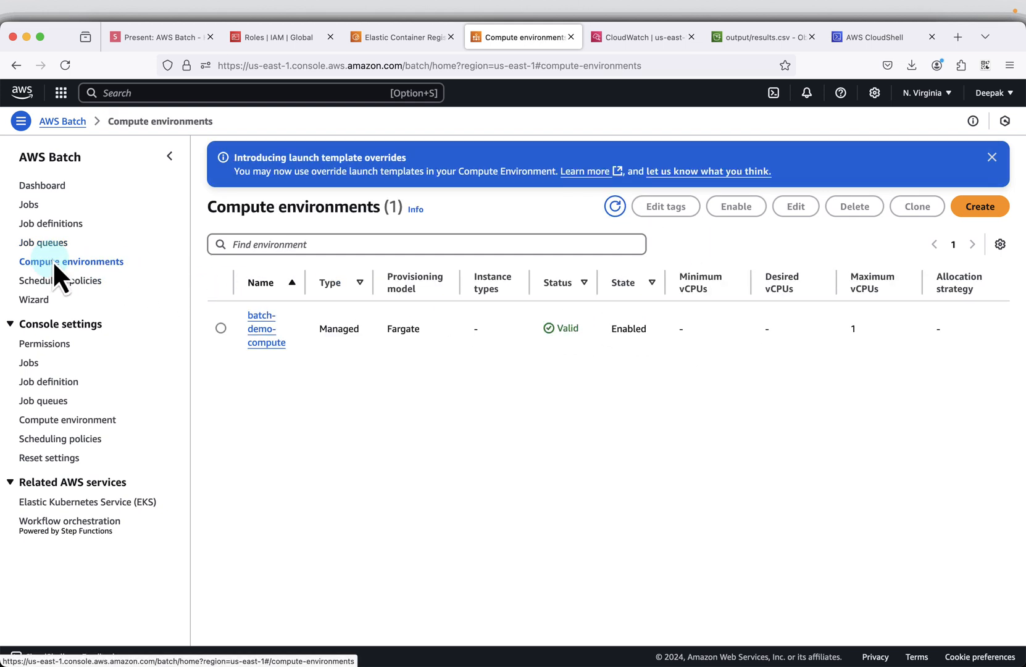
{"action": "left_click", "coordinate": [221, 328]}
{"action": "left_click", "coordinate": [740, 208]}
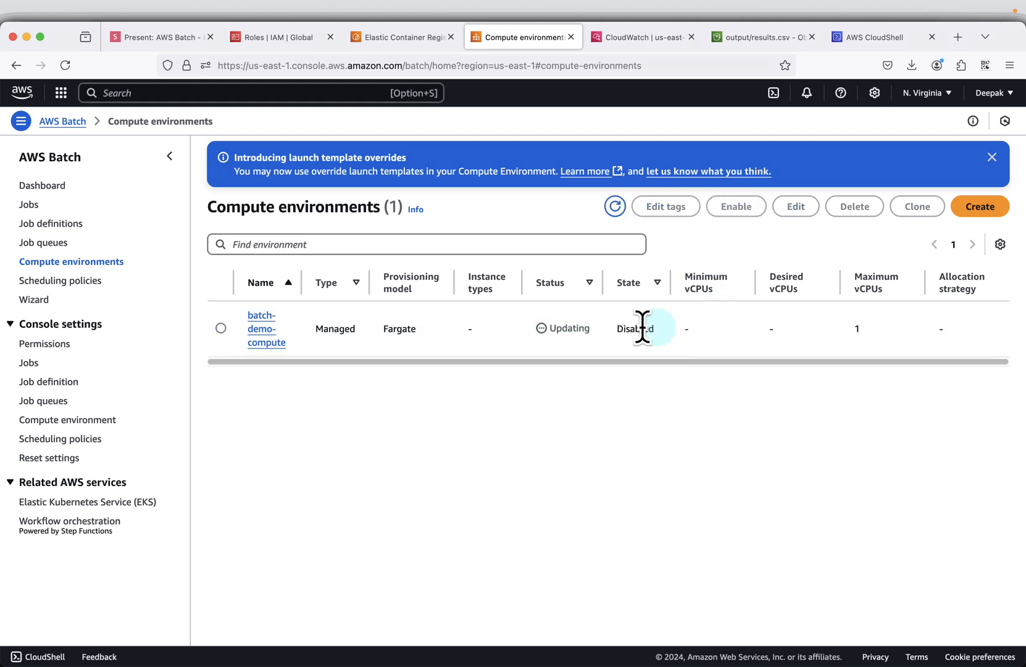
{"action": "left_click", "coordinate": [994, 161]}
{"action": "left_click", "coordinate": [613, 206]}
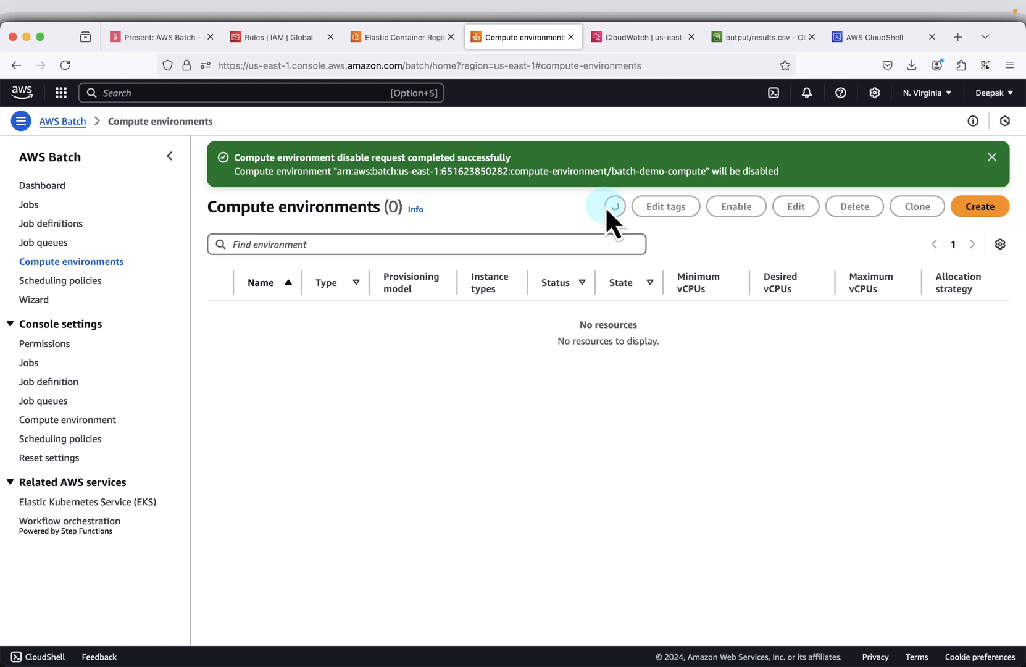
- Try to delete the disabled batch-demo-compute compute environment
{"action": "left_click", "coordinate": [221, 327]}
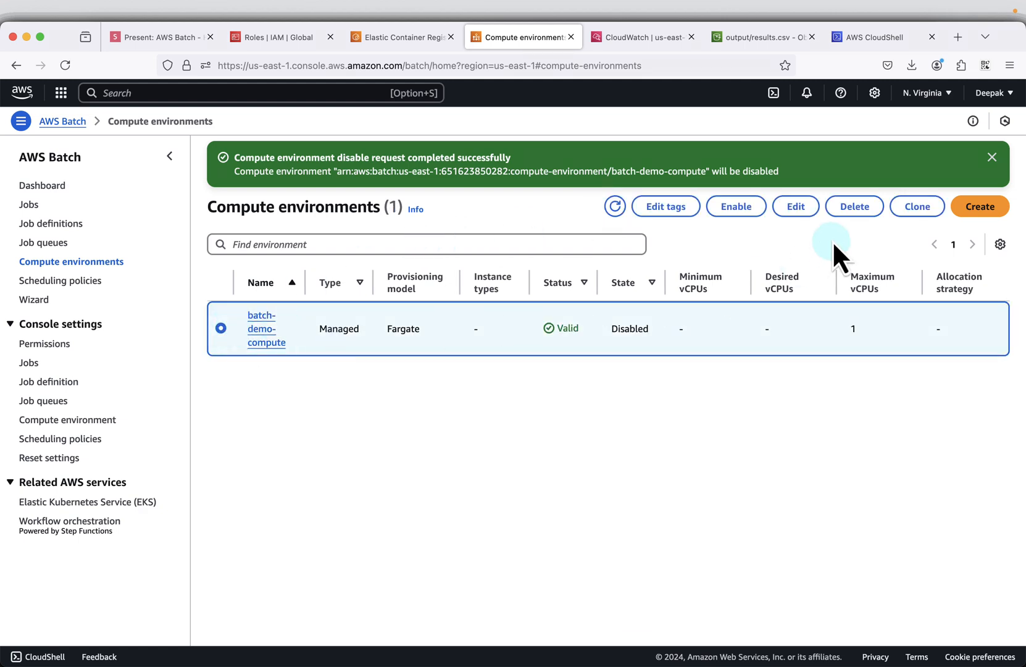
{"action": "left_click", "coordinate": [870, 209]}
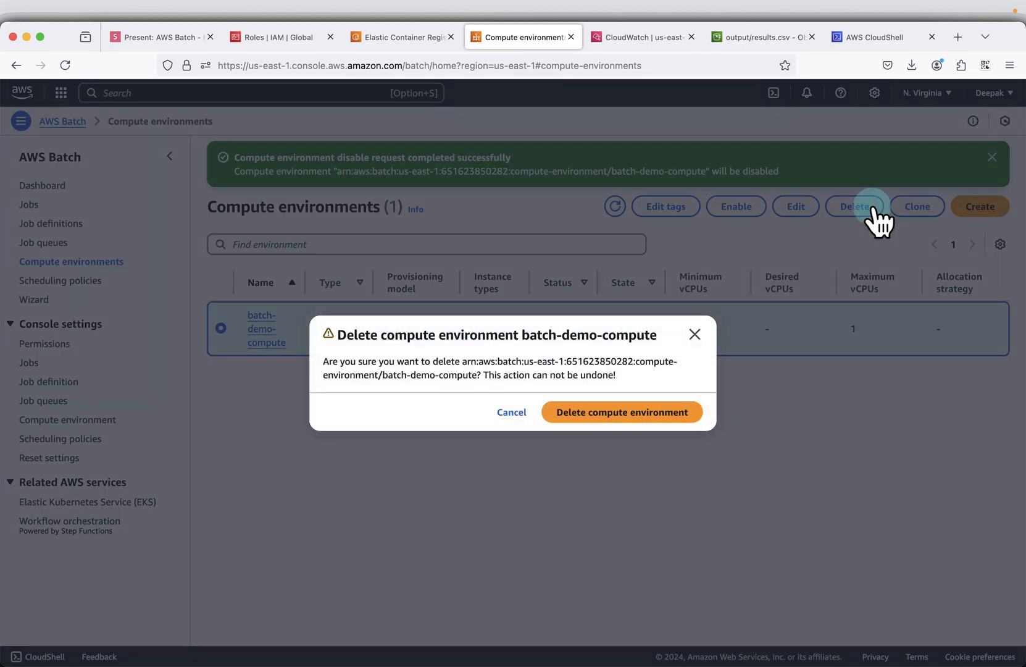
{"action": "left_click", "coordinate": [614, 412]}
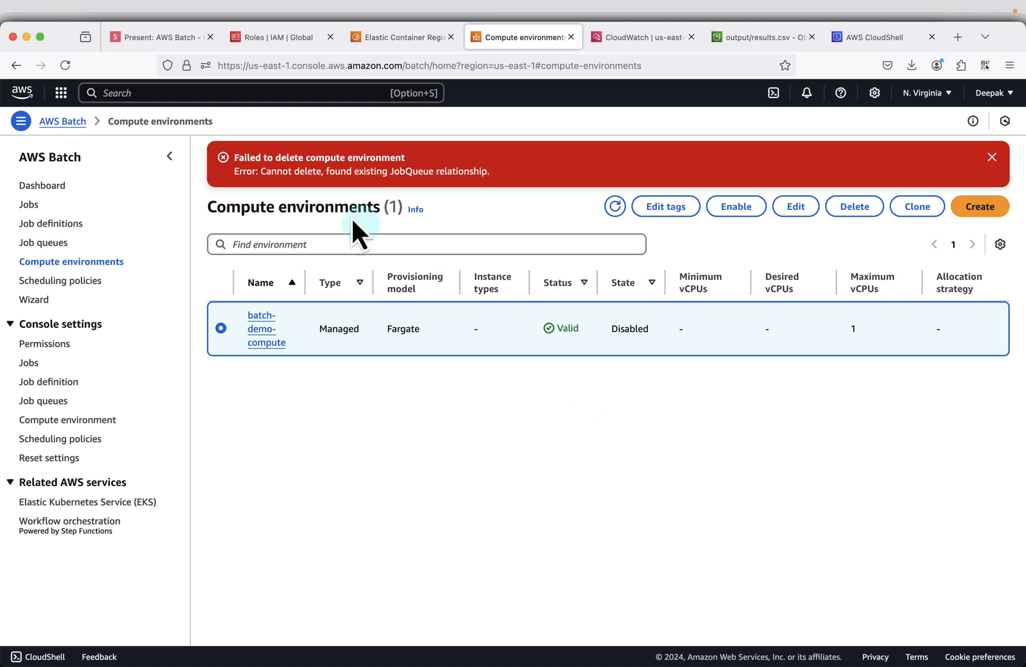
- Check the deletion status of the batch-demo-queue job queue, refresh its list, and return to the compute environments
{"action": "left_click", "coordinate": [45, 242]}
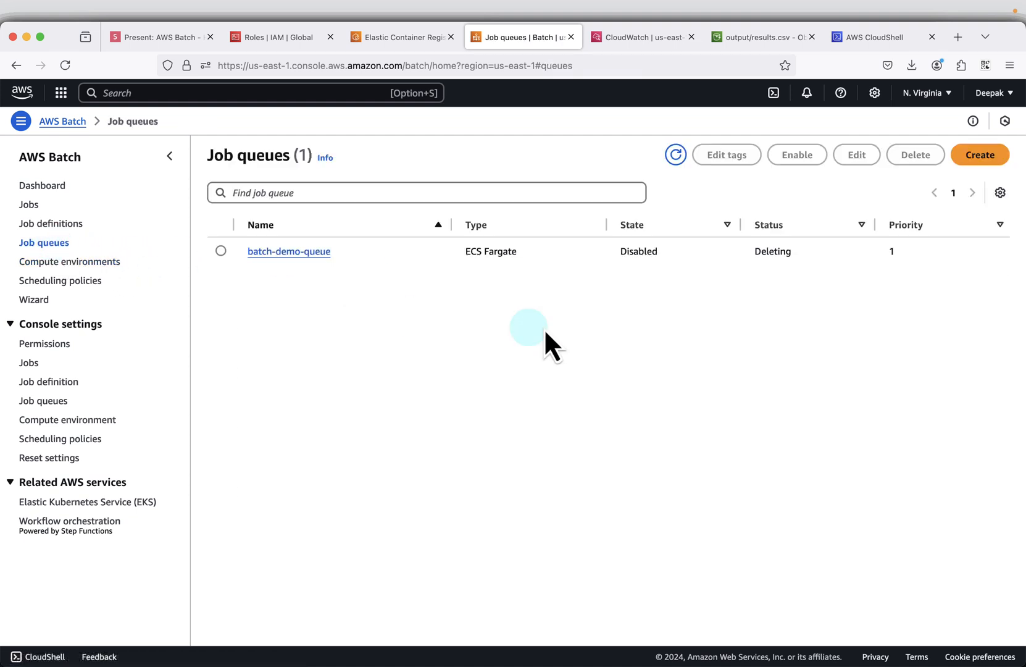
{"action": "left_click_drag", "start_coordinate": [815, 258], "coordinate": [770, 251]}
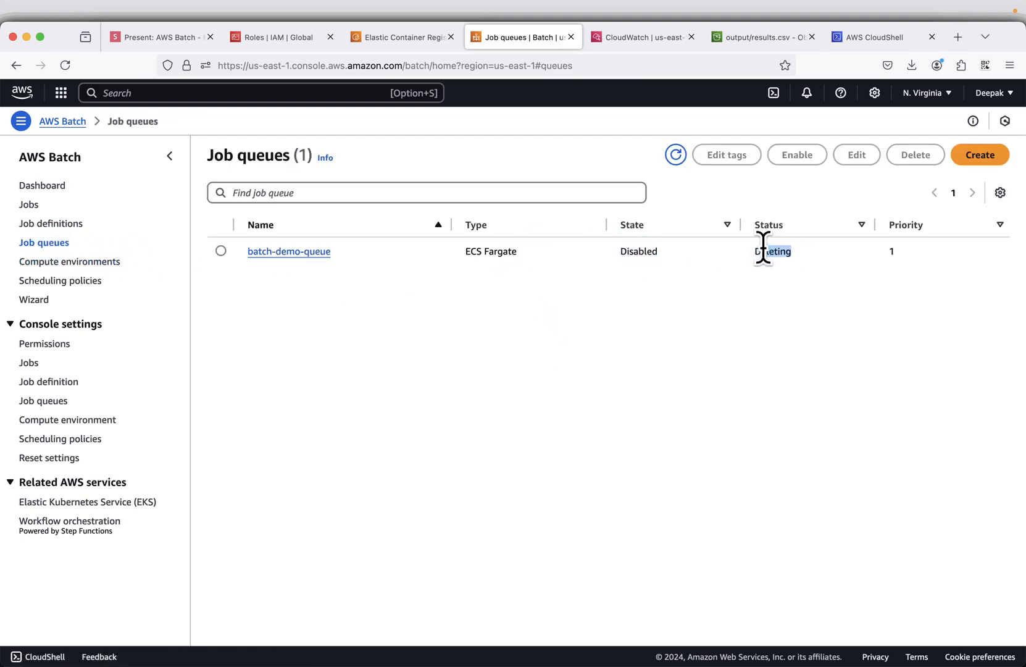
{"action": "left_click", "coordinate": [110, 263]}
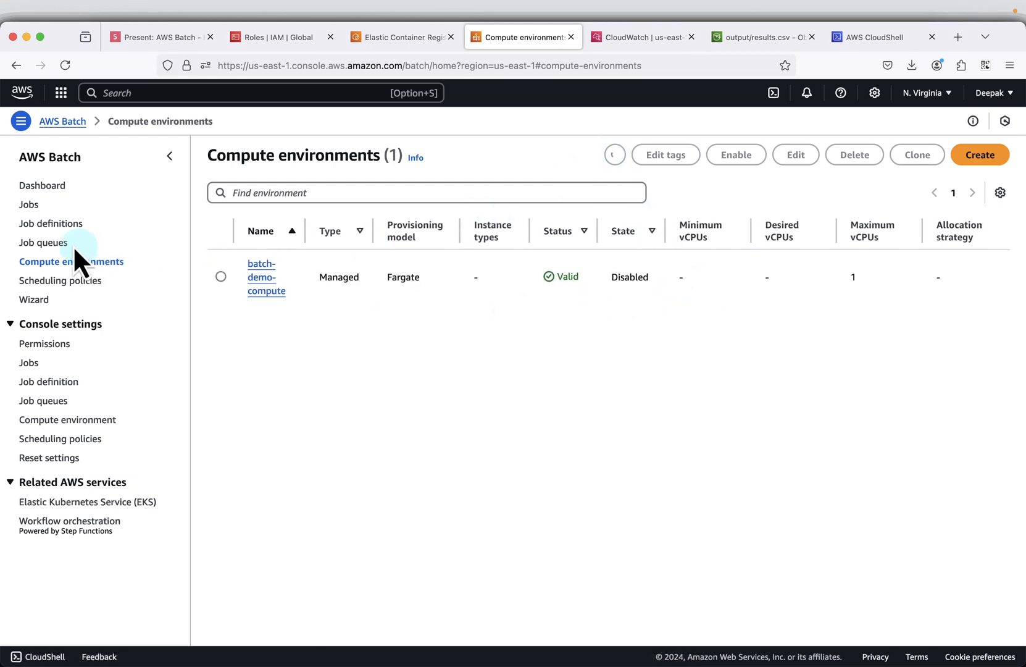
{"action": "left_click", "coordinate": [55, 242]}
{"action": "left_click", "coordinate": [675, 155]}
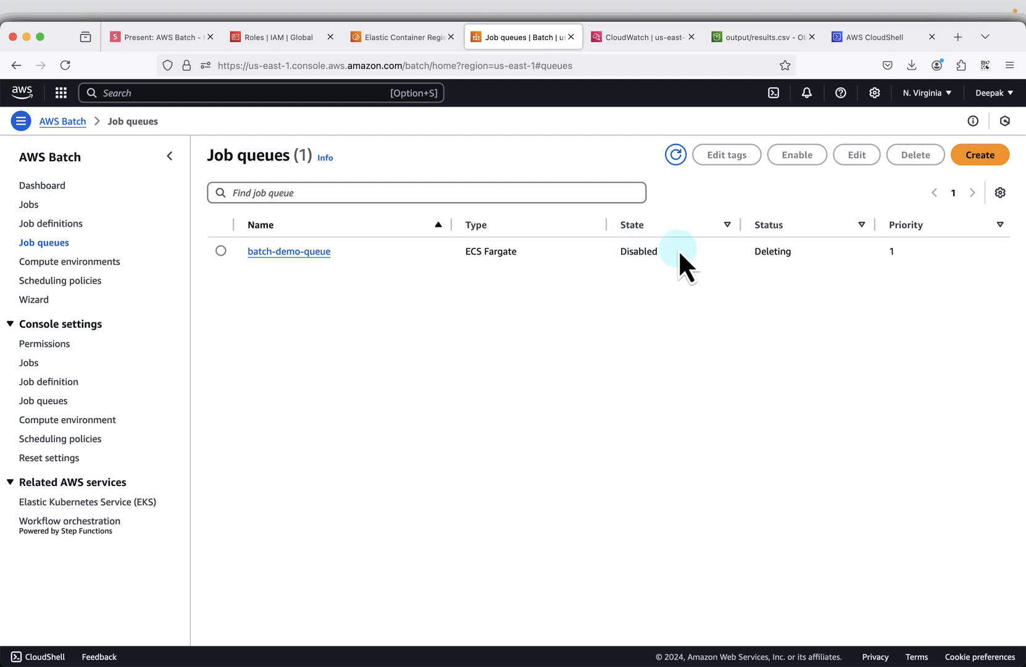
{"action": "left_click", "coordinate": [70, 261]}
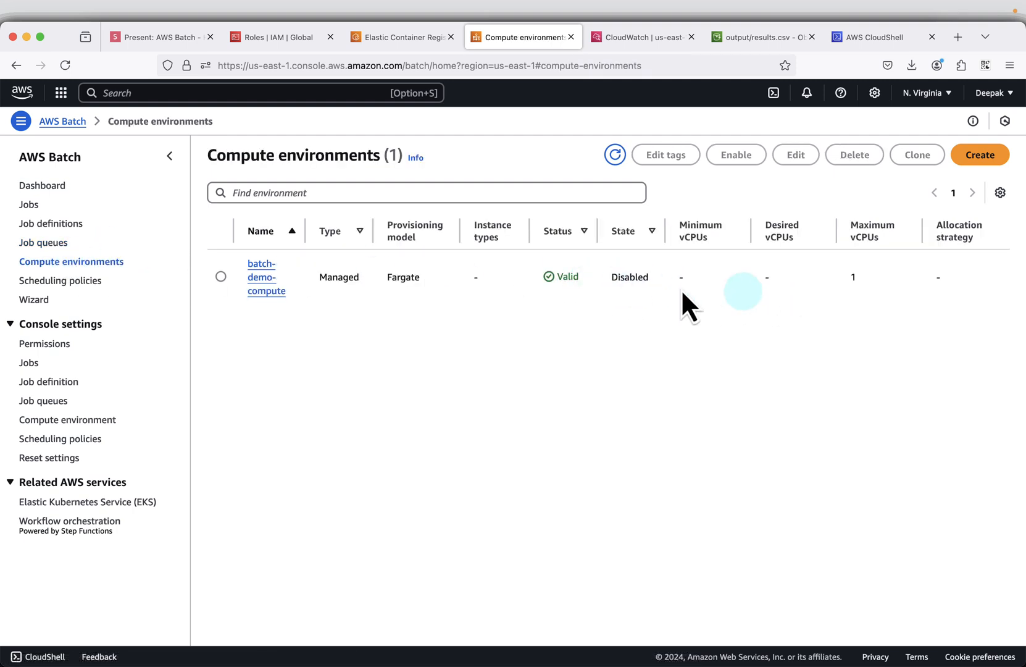
- Switch to the slides.com presentation and advance through the cleanup slides to Empty S3 Bucket
{"action": "left_click", "coordinate": [138, 37]}
{"action": "key", "text": "Right"}
{"action": "key", "text": "Right"}
{"action": "key", "text": "Right"}
{"action": "key", "text": "Right"}
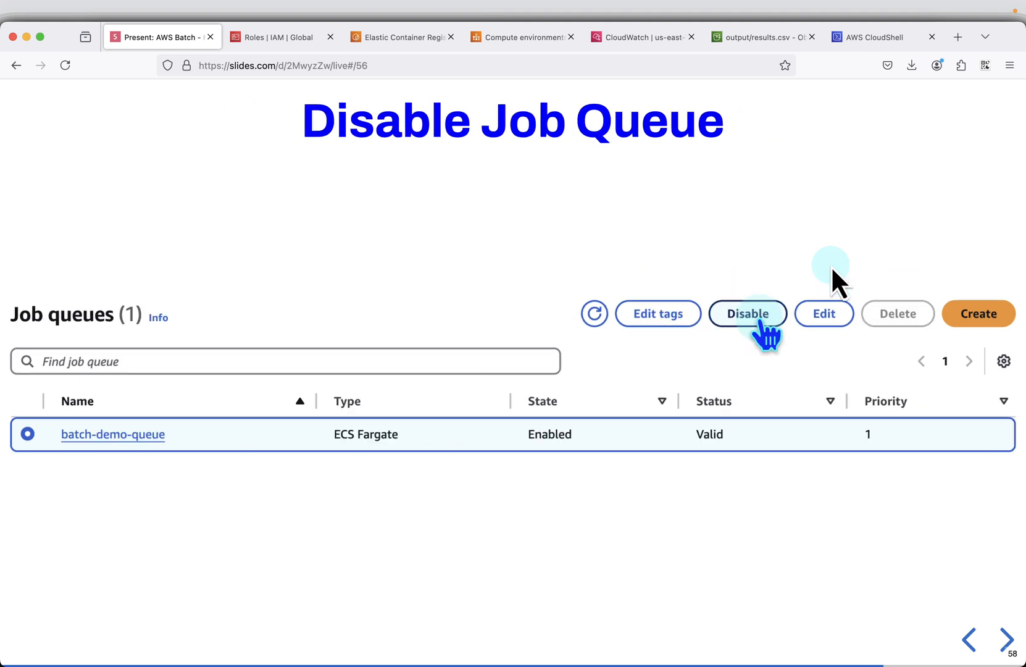
{"action": "key", "text": "Right"}
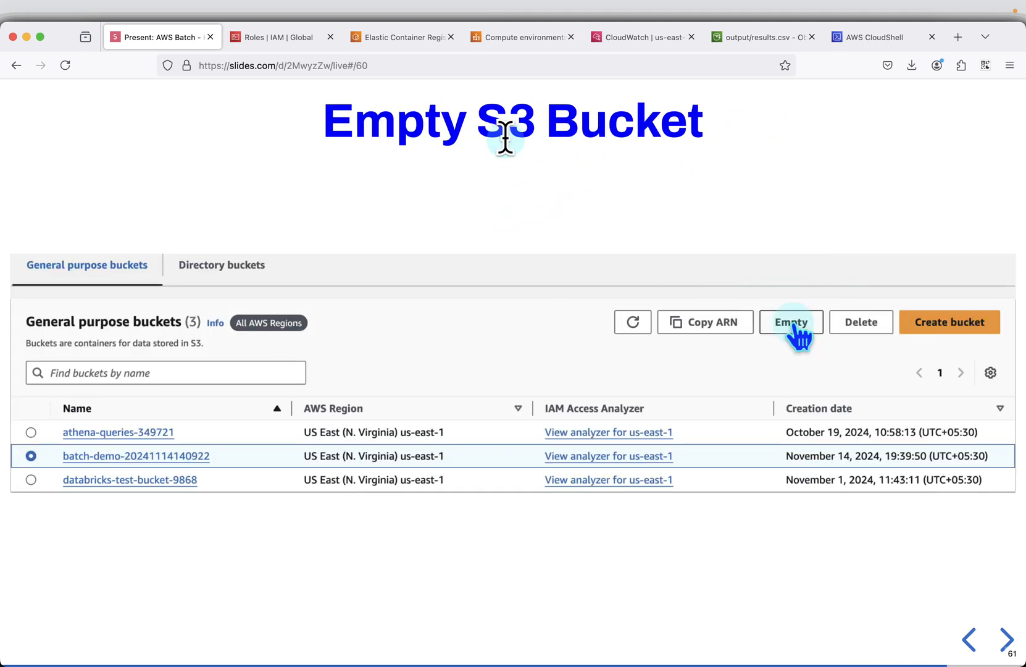
{"action": "left_click", "coordinate": [784, 40]}
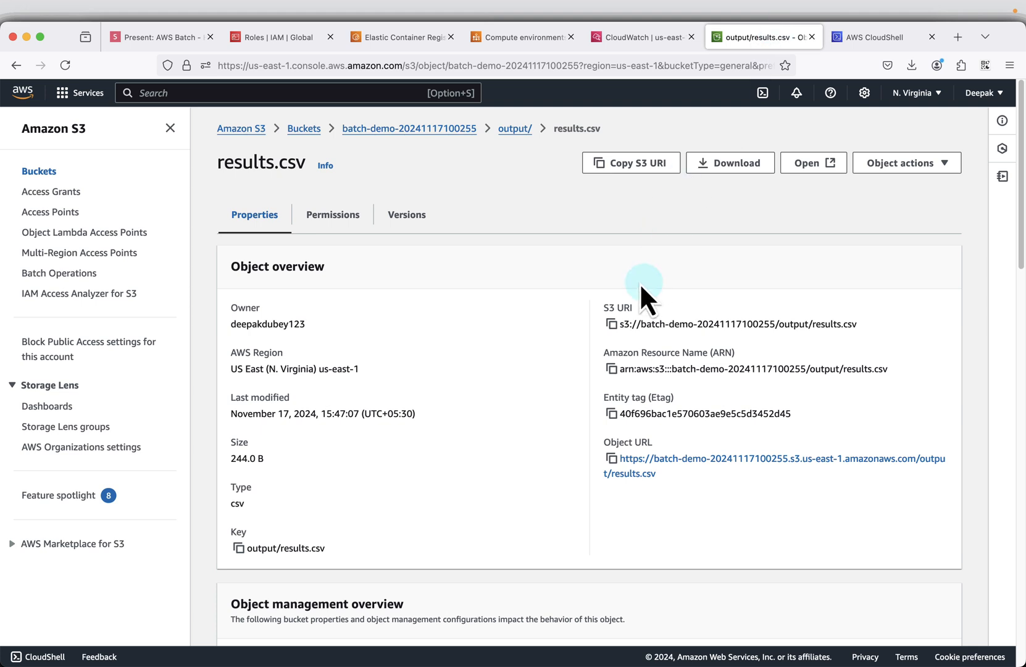
{"action": "left_click", "coordinate": [305, 129]}
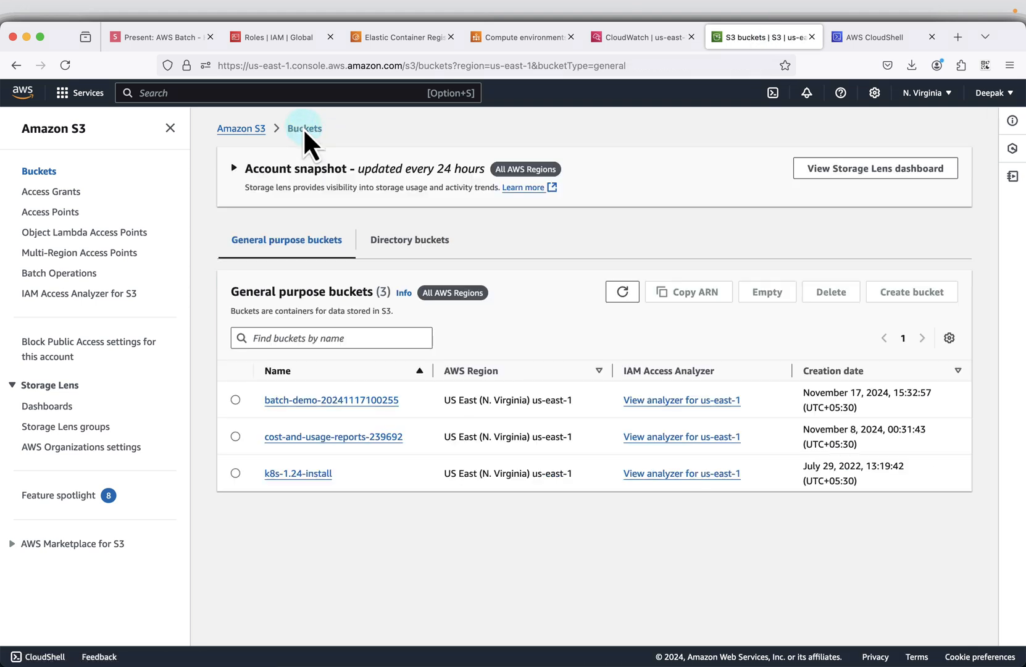
{"action": "left_click", "coordinate": [236, 400]}
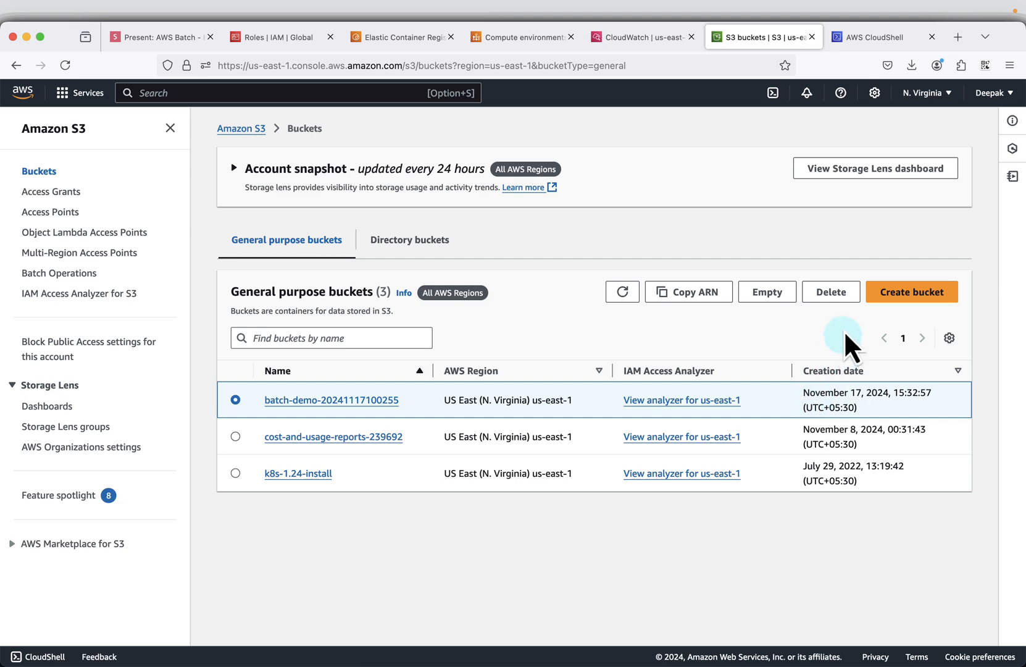
{"action": "left_click", "coordinate": [767, 292]}
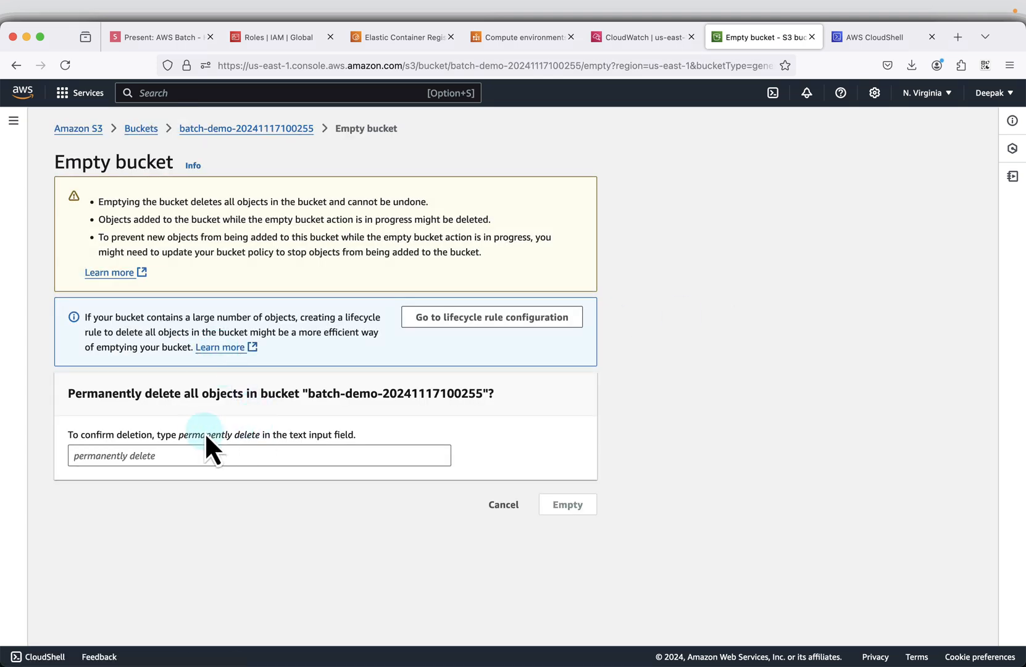
{"action": "left_click_drag", "start_coordinate": [182, 435], "coordinate": [238, 456]}
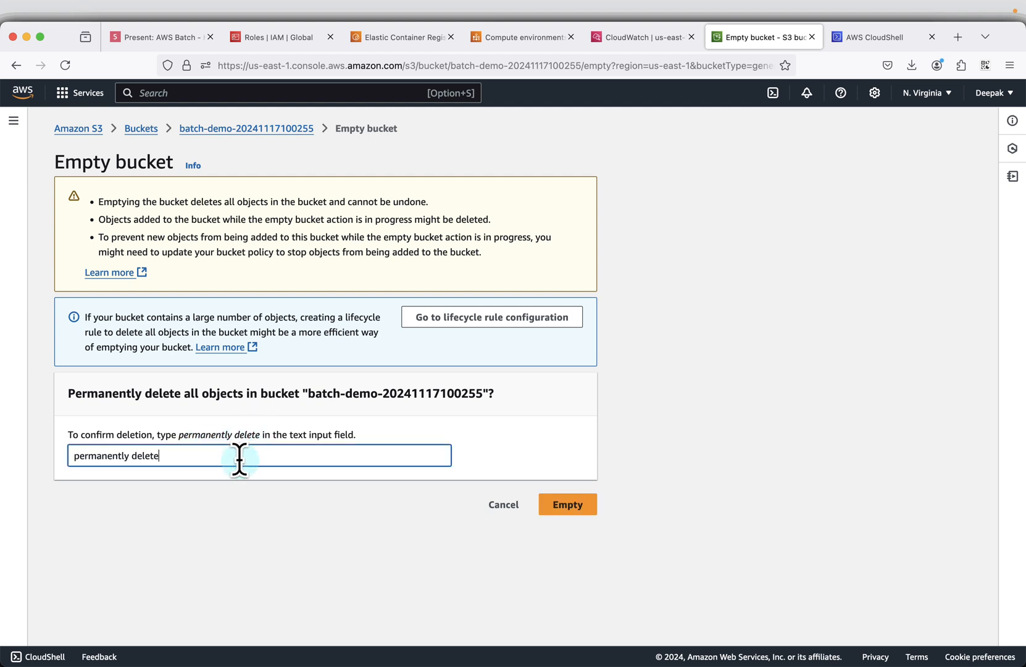
{"action": "left_click", "coordinate": [587, 505]}
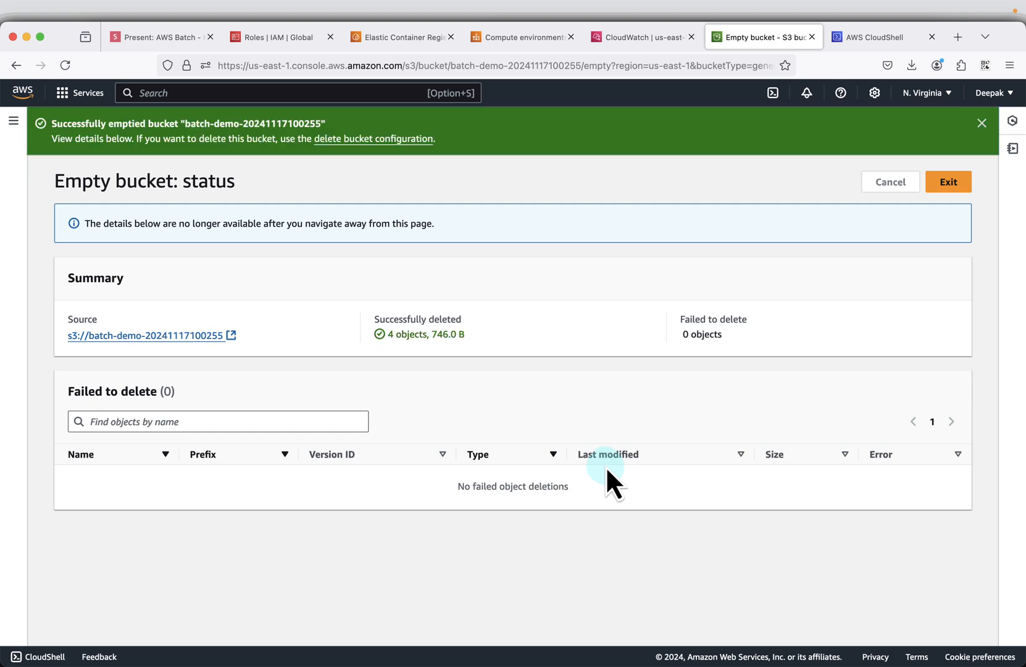
{"action": "left_click", "coordinate": [953, 185]}
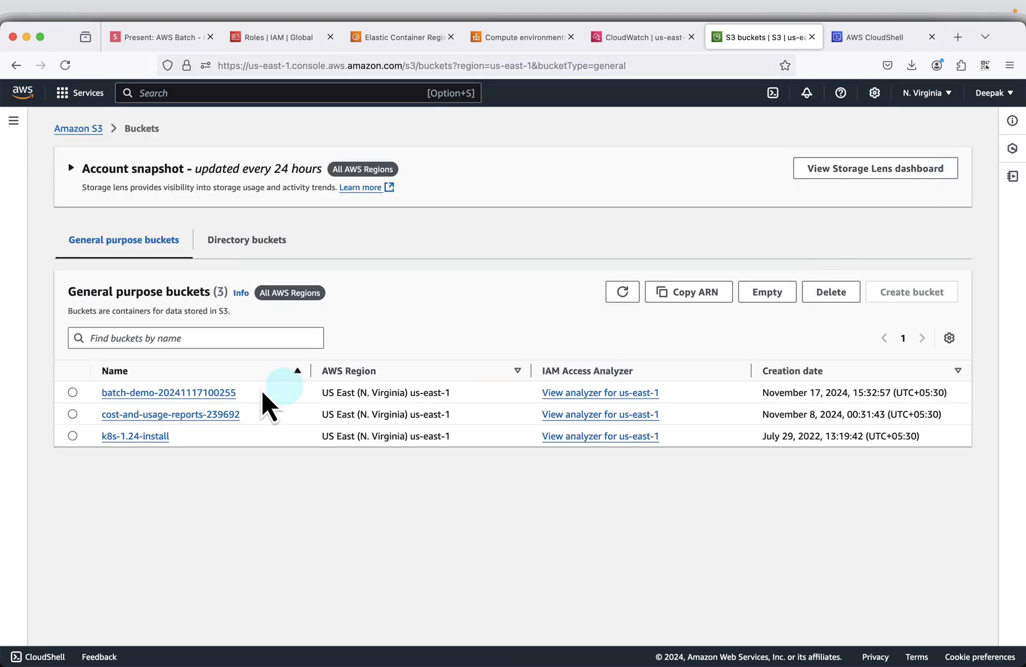
{"action": "left_click", "coordinate": [71, 393]}
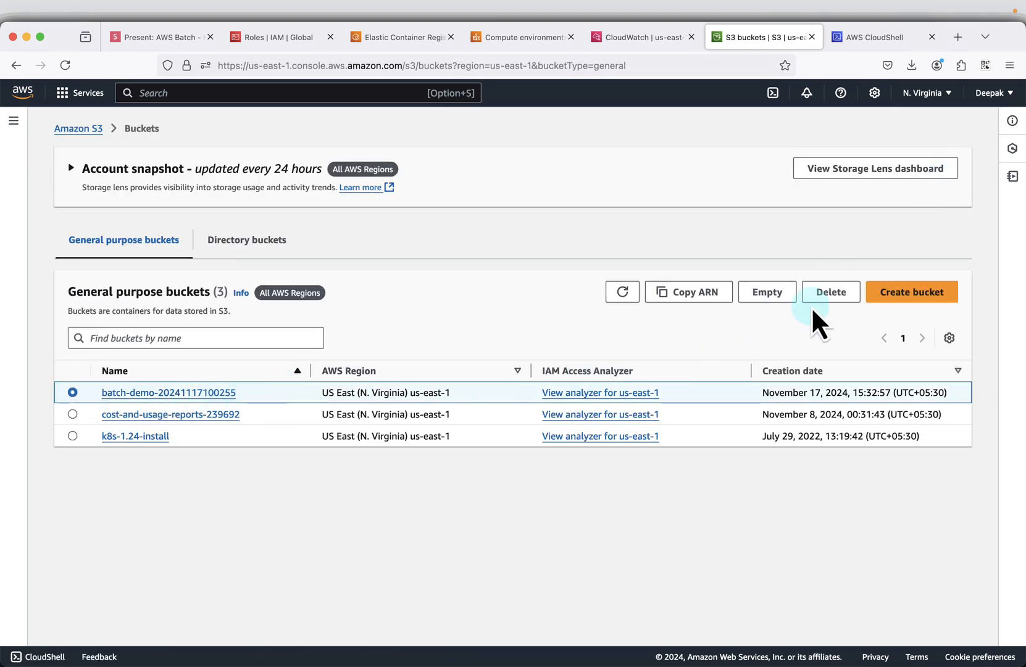
{"action": "left_click", "coordinate": [831, 293]}
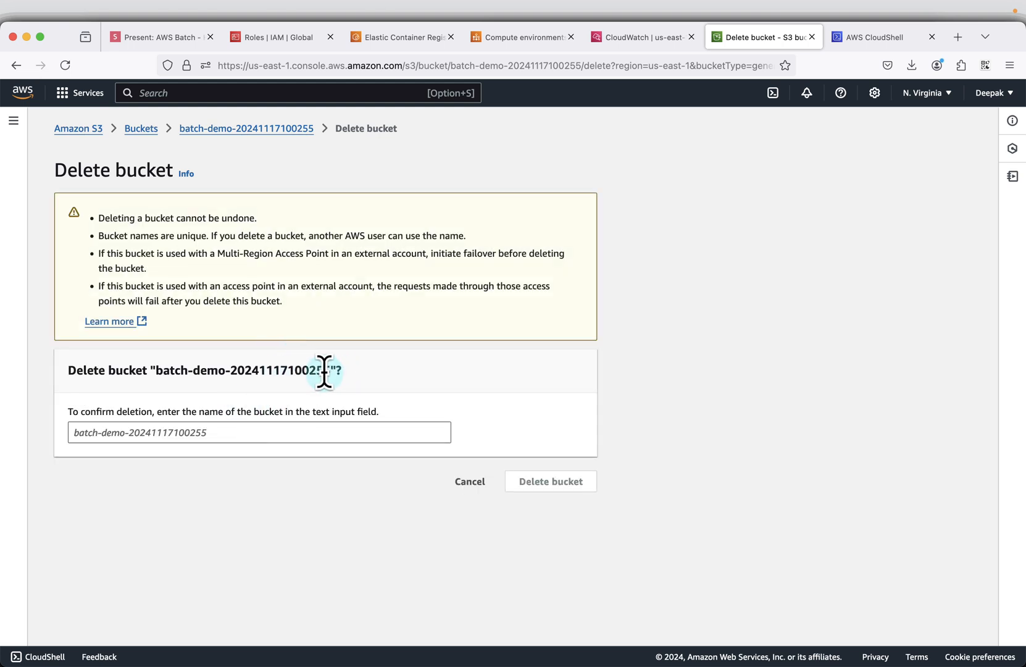
{"action": "left_click_drag", "start_coordinate": [329, 372], "coordinate": [169, 364]}
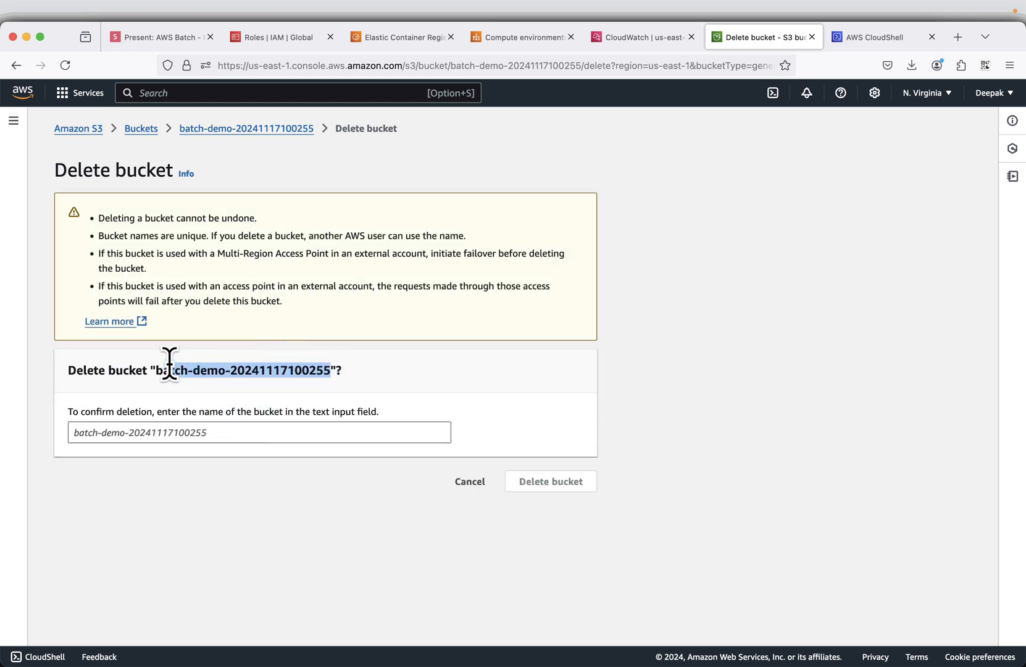
{"action": "left_click", "coordinate": [220, 432]}
{"action": "key", "text": "super+v"}
{"action": "left_click", "coordinate": [525, 488]}
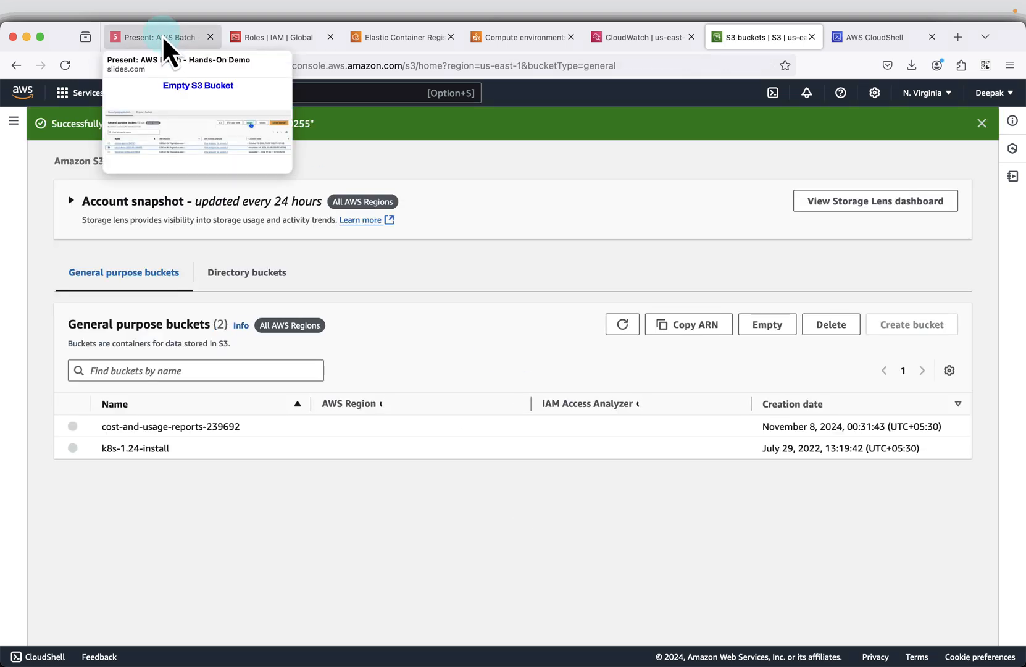
- Advance the presentation to the Delete IAM Role slide and delete the ECSTaskExecutionRole role in IAM, confirming with its name
{"action": "left_click", "coordinate": [161, 34]}
{"action": "key", "text": "Right"}
{"action": "key", "text": "Right"}
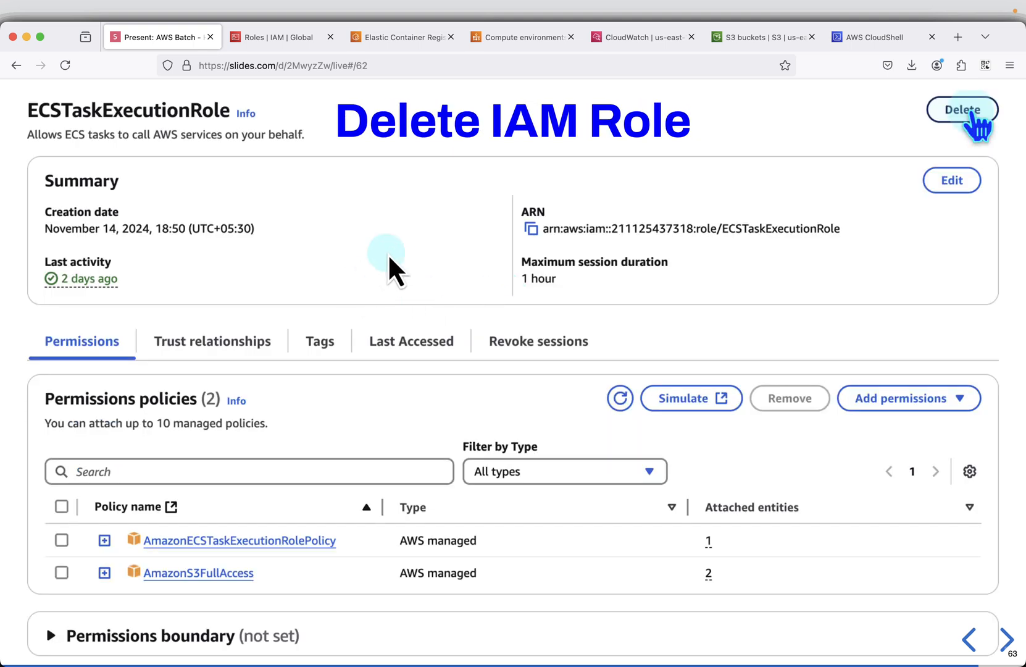
{"action": "left_click", "coordinate": [301, 36]}
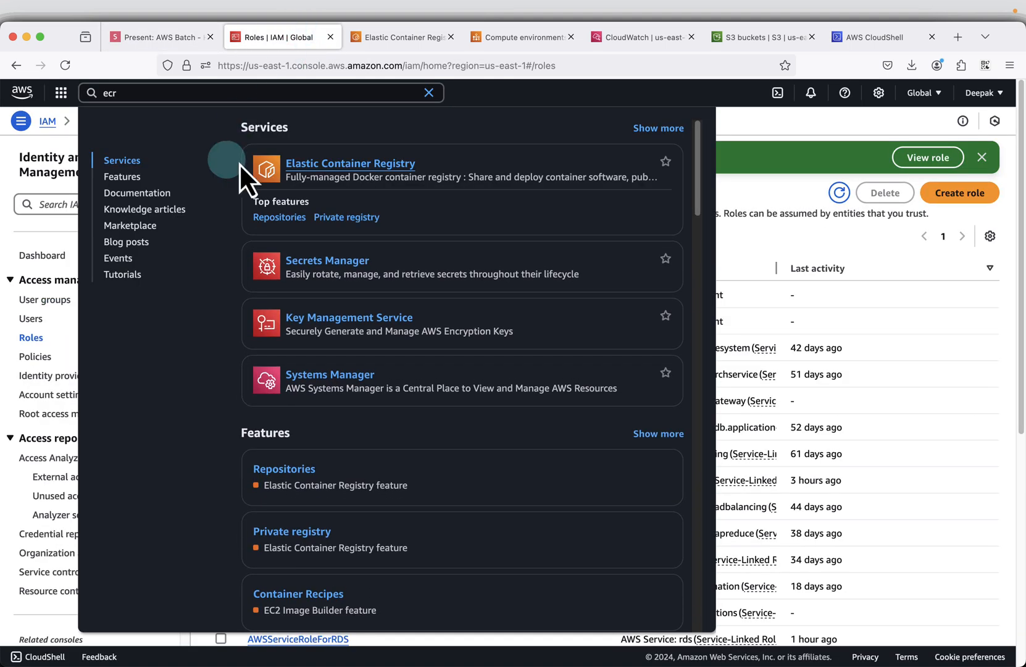
{"action": "left_click", "coordinate": [879, 271]}
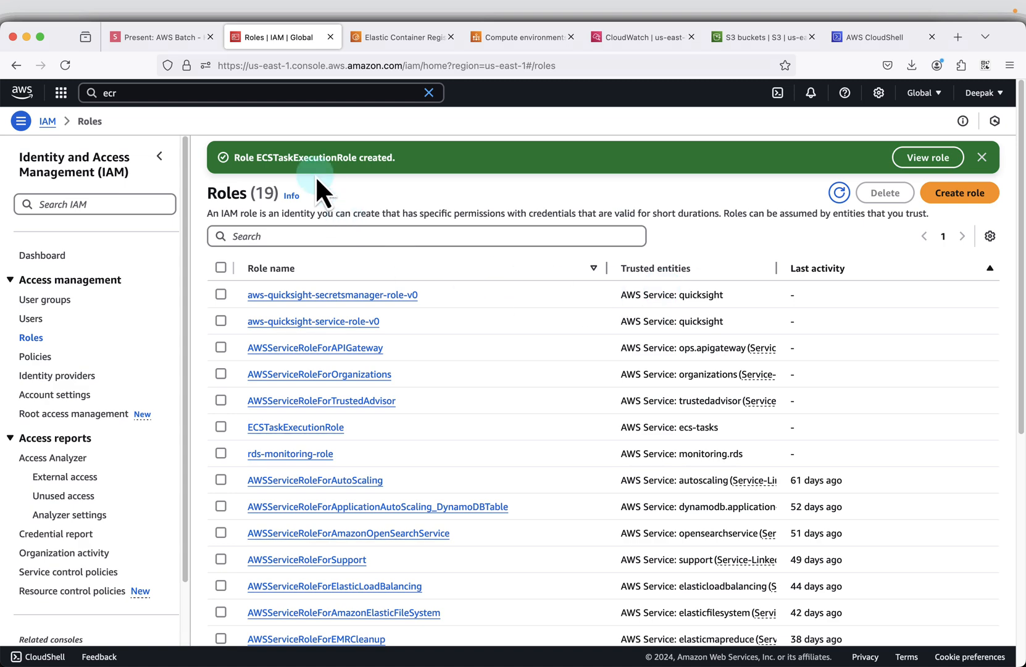
{"action": "left_click", "coordinate": [946, 158]}
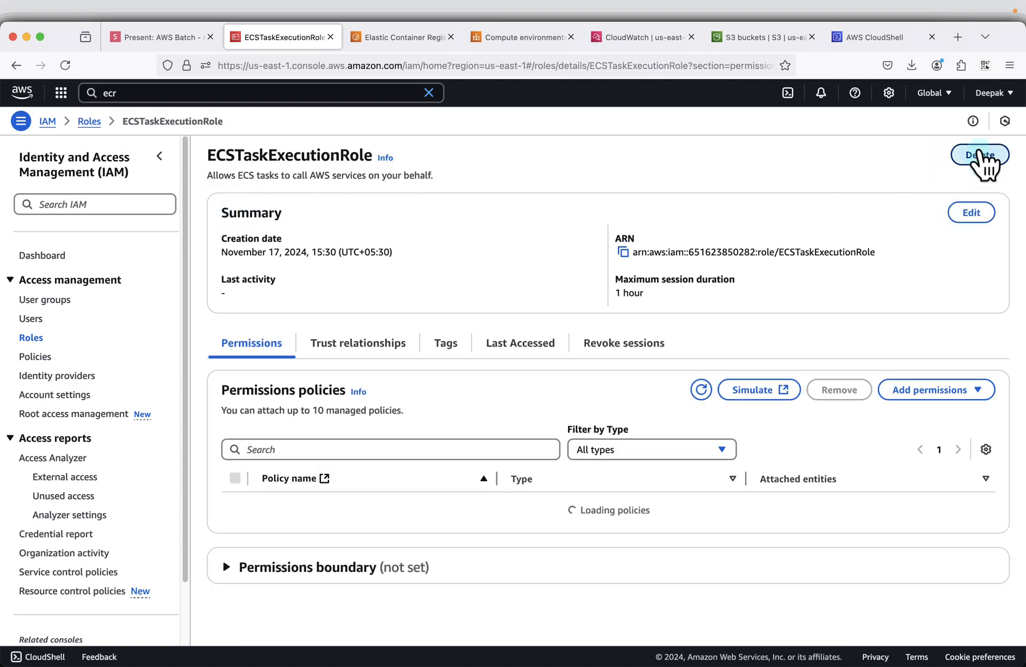
{"action": "left_click", "coordinate": [980, 155]}
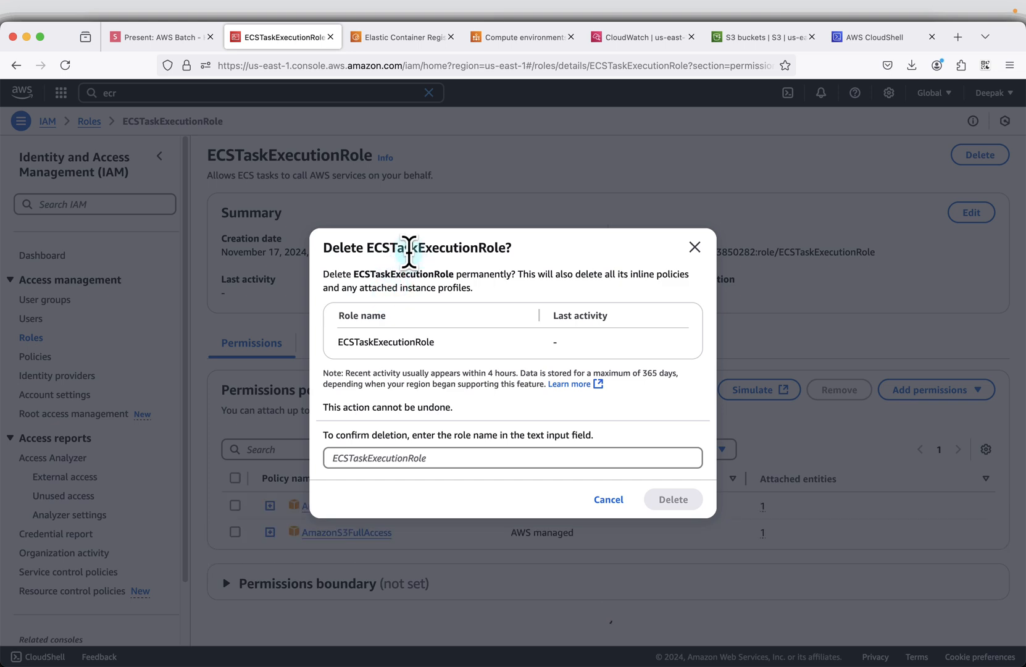
{"action": "double_click", "coordinate": [410, 250]}
{"action": "key", "text": "ctrl+c"}
{"action": "left_click", "coordinate": [381, 458]}
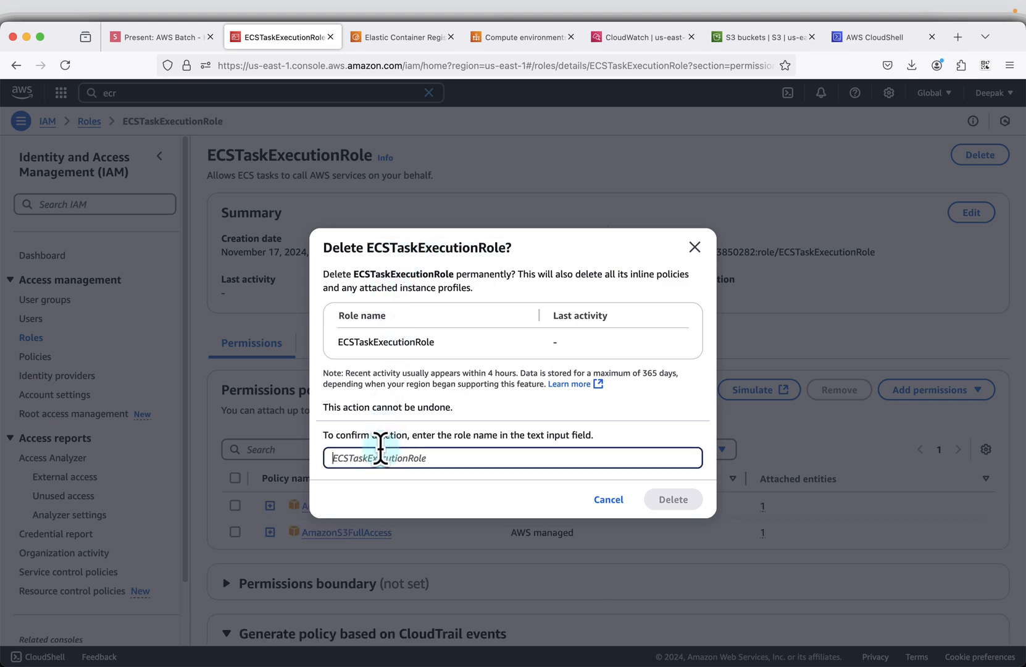
{"action": "key", "text": "ctrl+v"}
{"action": "left_click", "coordinate": [689, 497]}
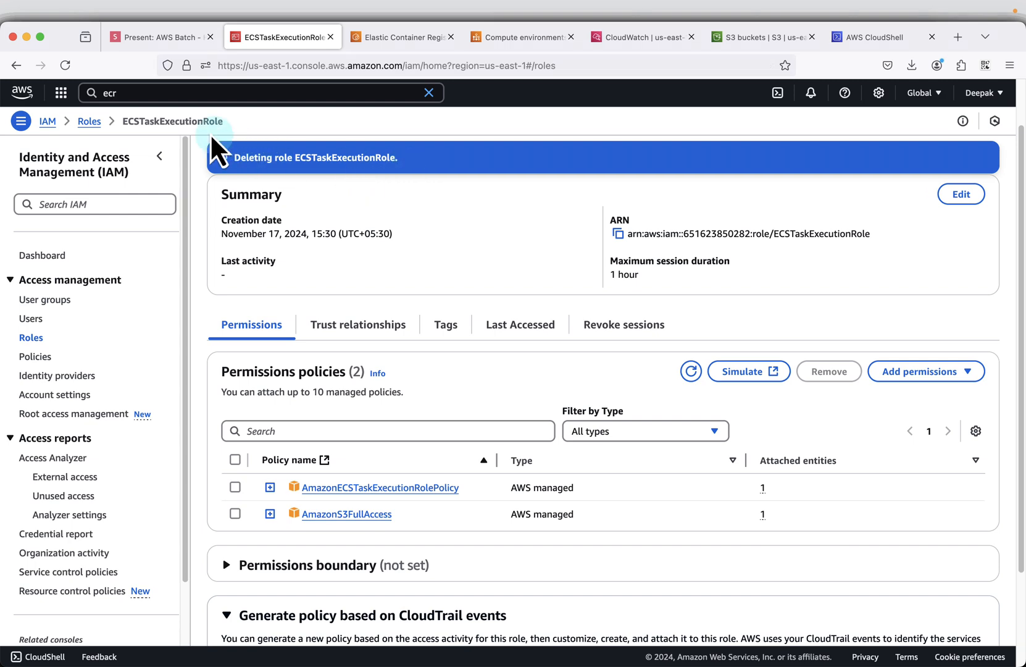
- Advance the slides.com presentation to the Delete Repository Images slide, and return to the batch-demo-app repository's images in Amazon ECR
{"action": "left_click", "coordinate": [151, 37]}
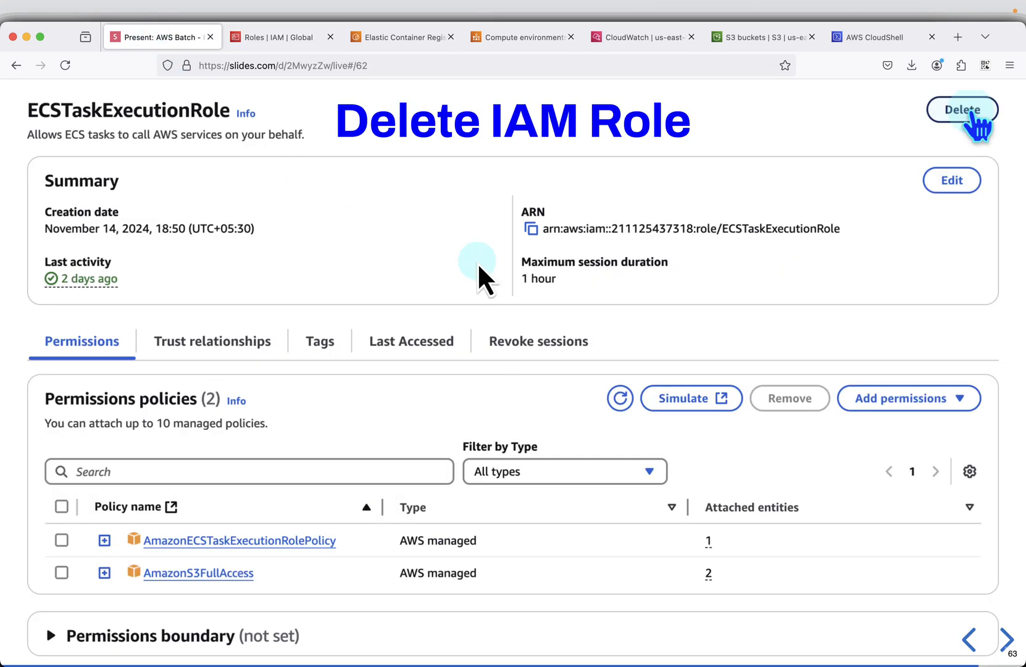
{"action": "key", "text": "Right"}
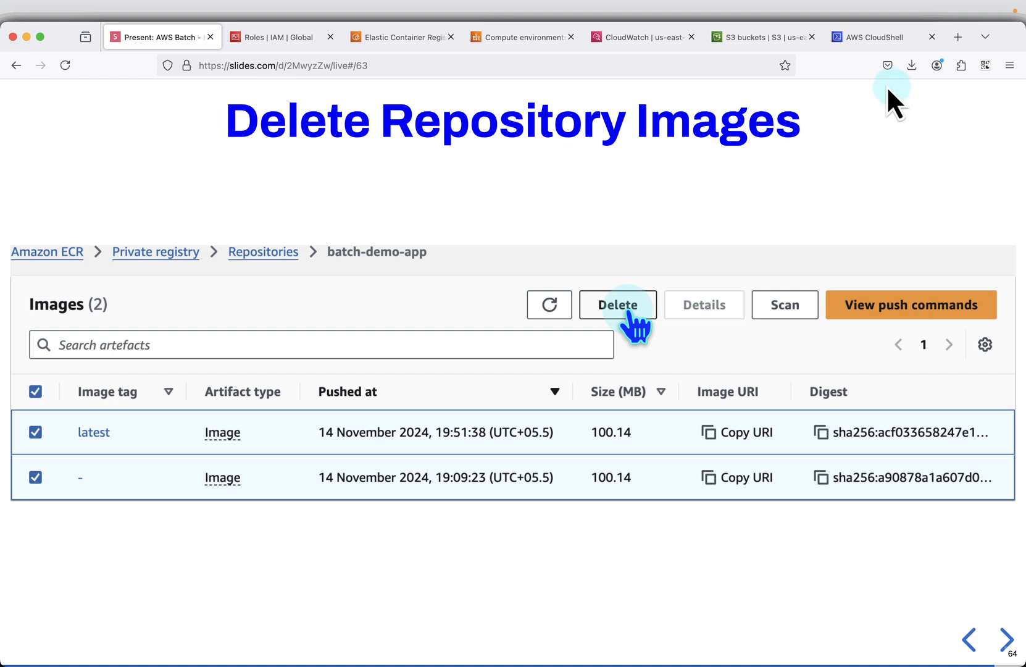
{"action": "left_click", "coordinate": [407, 44]}
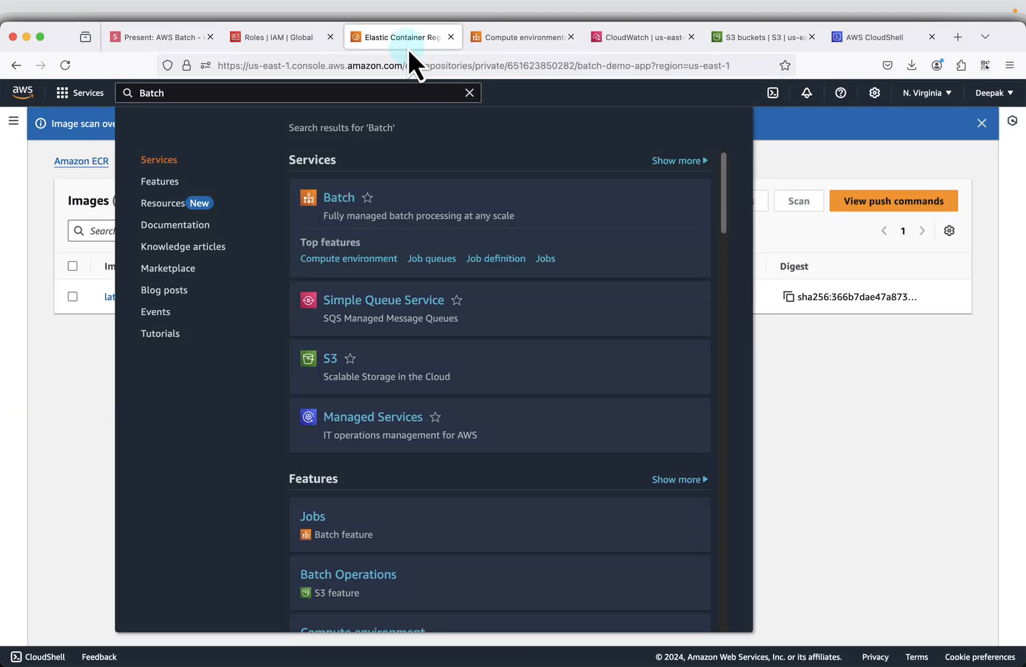
{"action": "left_click", "coordinate": [879, 478]}
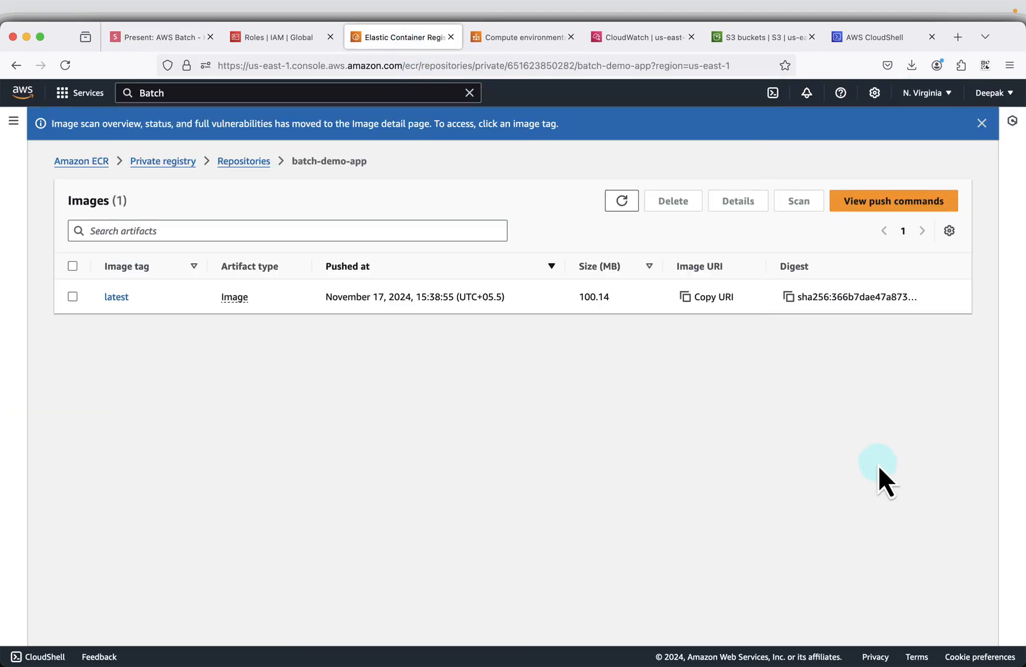
- Delete the image tagged latest from the batch-demo-app repository, confirming with "delete"
{"action": "left_click", "coordinate": [72, 266]}
{"action": "left_click", "coordinate": [673, 203]}
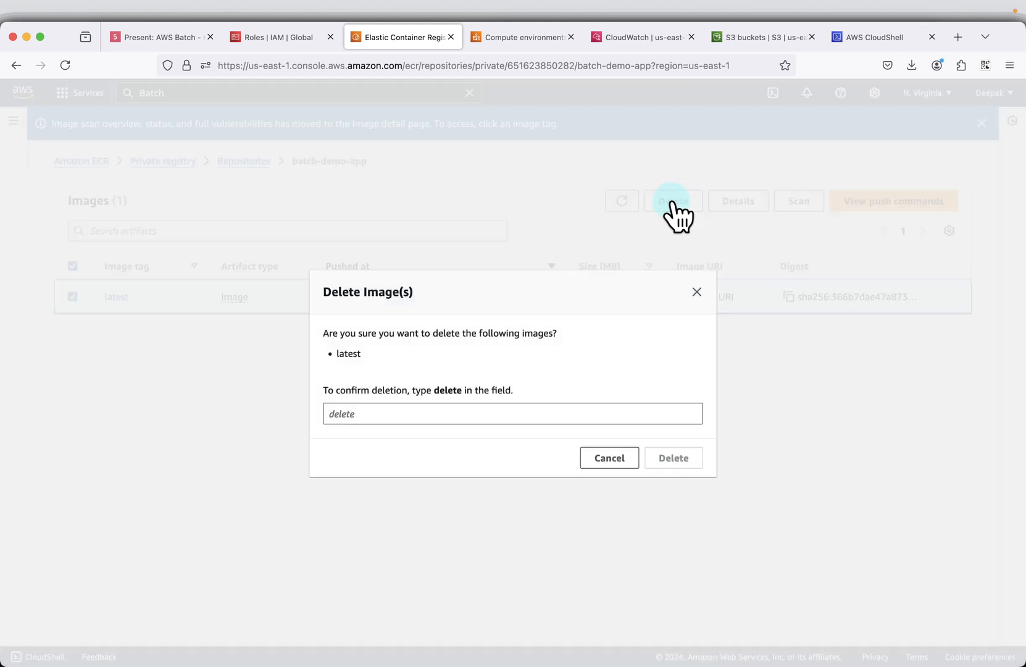
{"action": "left_click", "coordinate": [358, 413]}
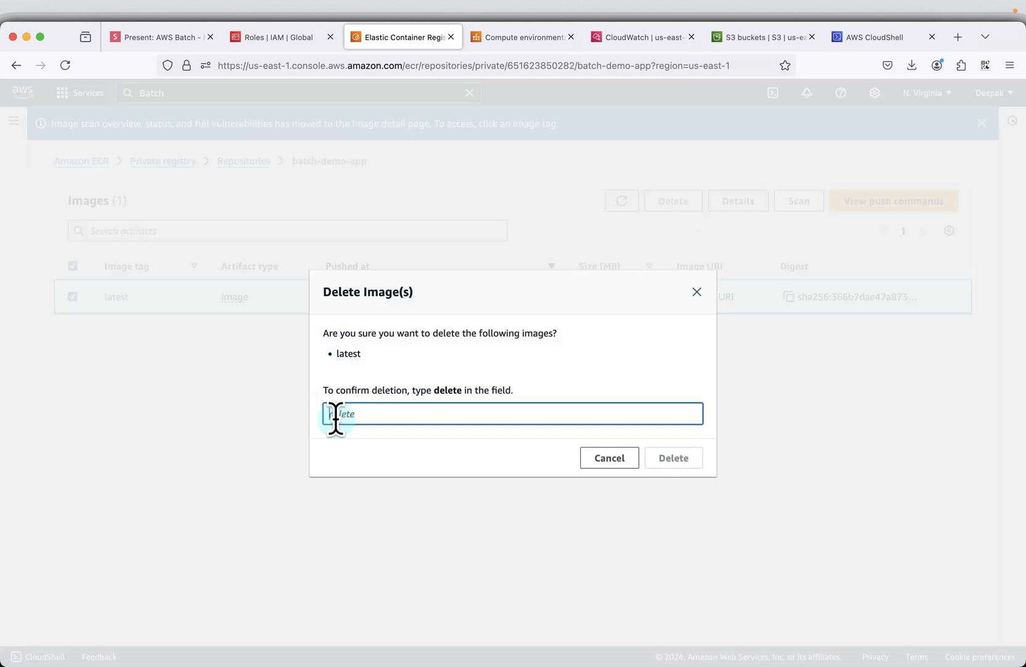
{"action": "type", "text": "delete"}
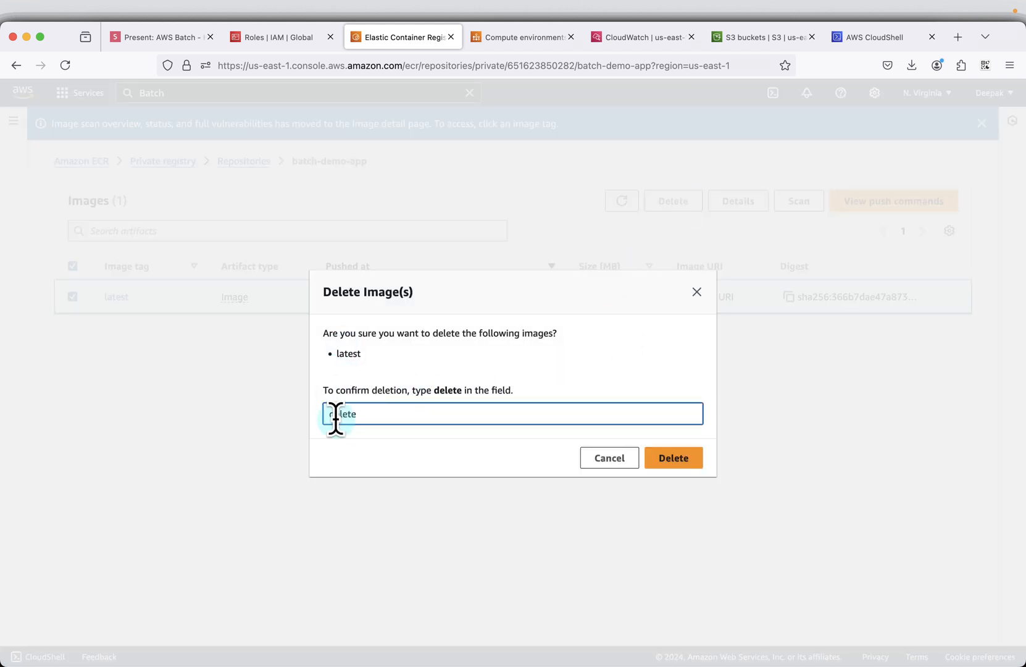
{"action": "left_click", "coordinate": [675, 459]}
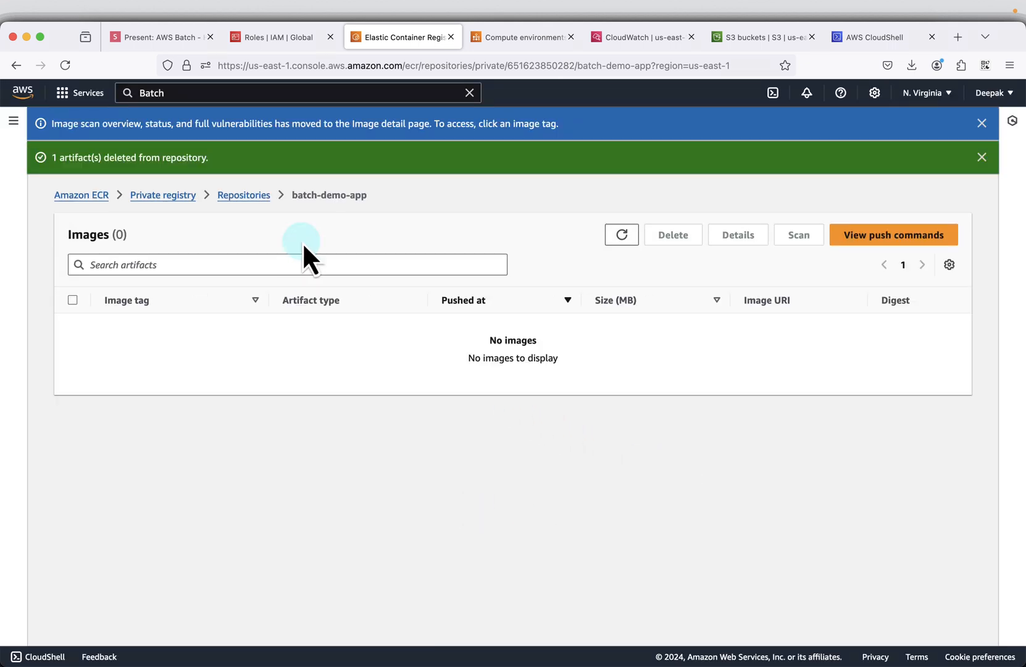
- Delete the batch-demo-app repository from the private repositories list and confirm the deletion
{"action": "left_click", "coordinate": [251, 195]}
{"action": "left_click", "coordinate": [236, 325]}
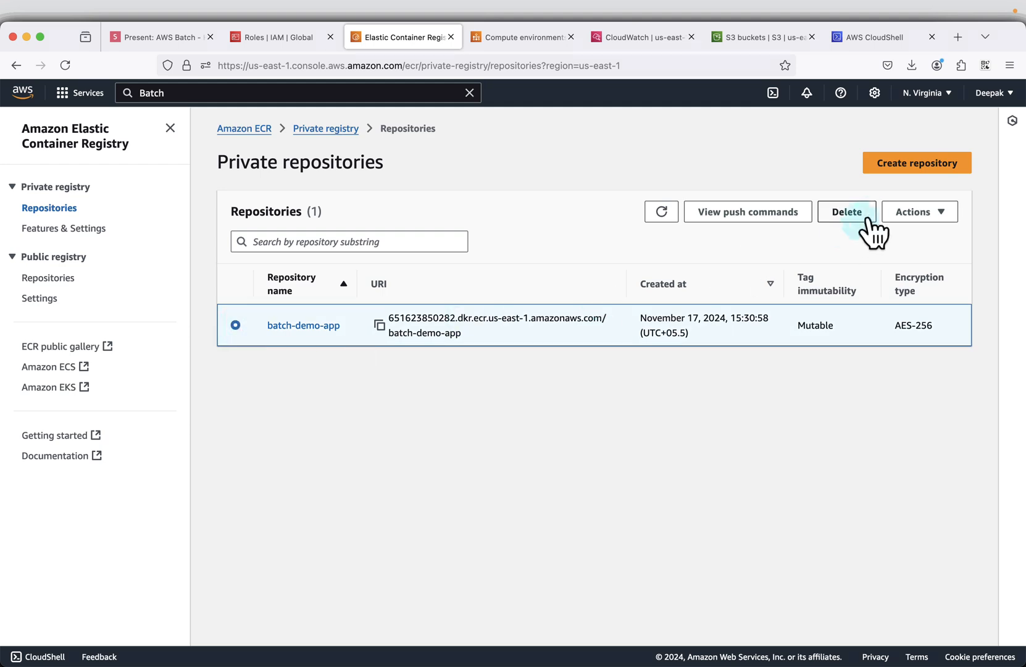
{"action": "left_click", "coordinate": [852, 213]}
{"action": "left_click", "coordinate": [668, 423]}
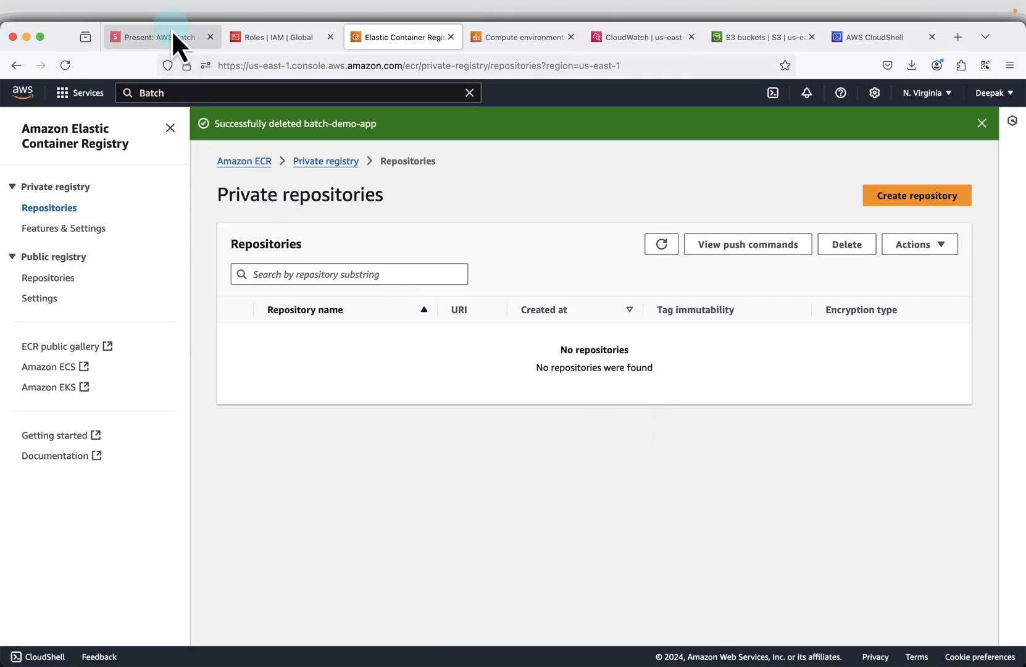
- Switch to the slides.com presentation and advance to the Thanks for Watching slide
{"action": "left_click", "coordinate": [164, 36]}
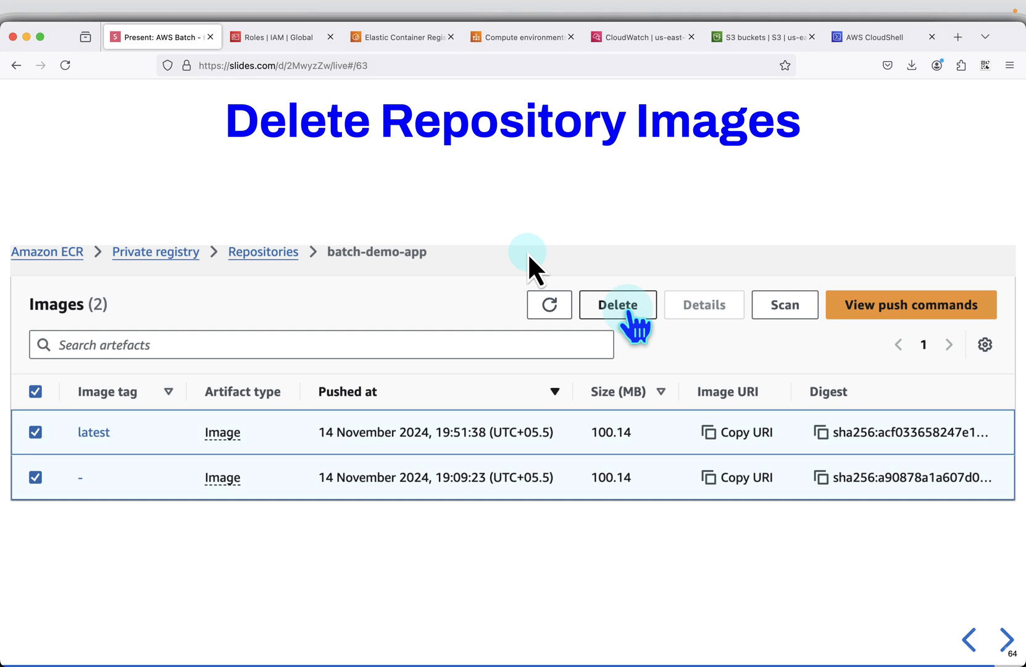
{"action": "key", "text": "Right"}
{"action": "key", "text": "Right"}
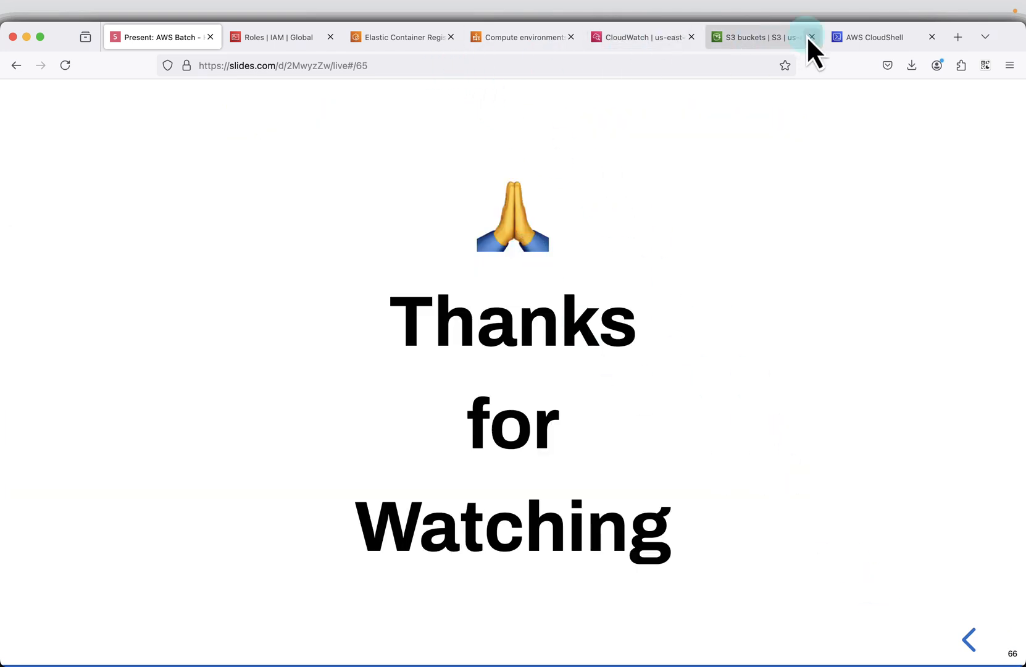
- Switch to AWS Batch and refresh the job queues list to check the deletion of batch-demo-queue
{"action": "left_click", "coordinate": [558, 43]}
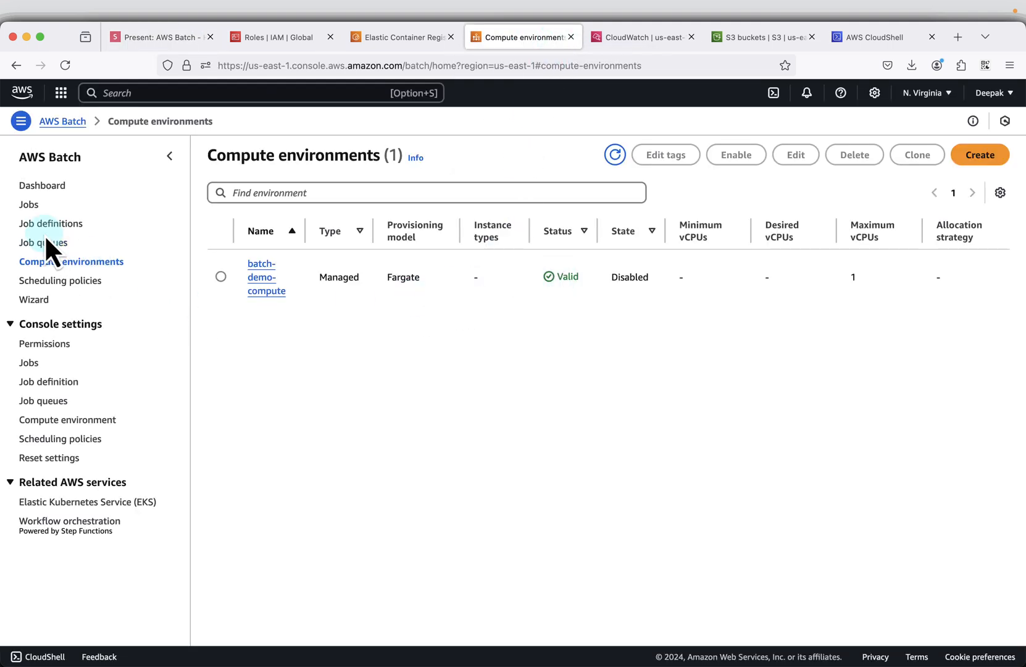
{"action": "left_click", "coordinate": [29, 244]}
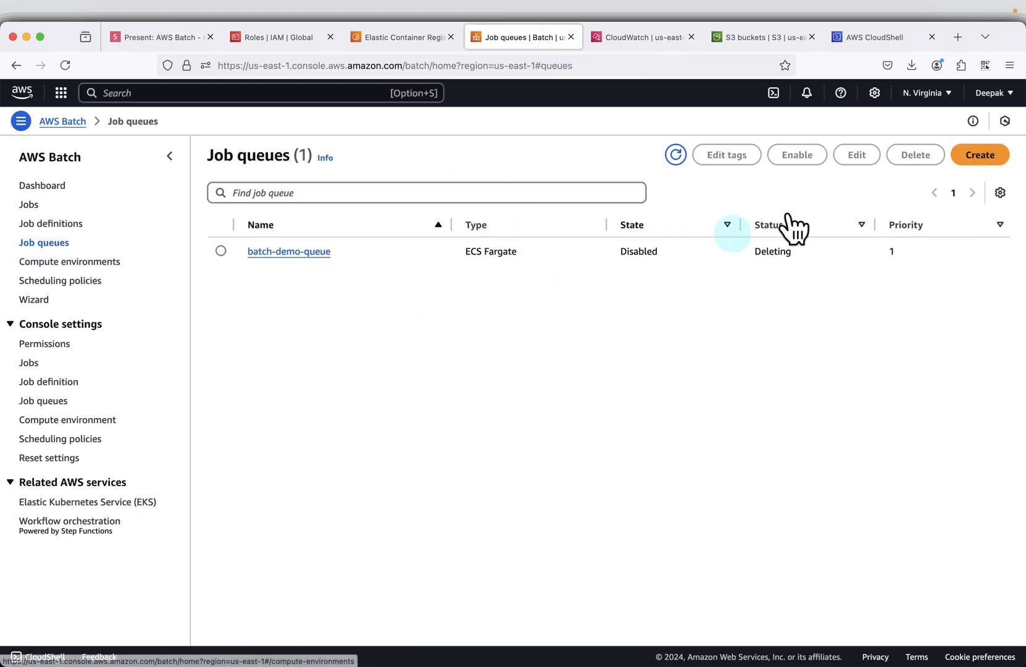
{"action": "left_click", "coordinate": [679, 158]}
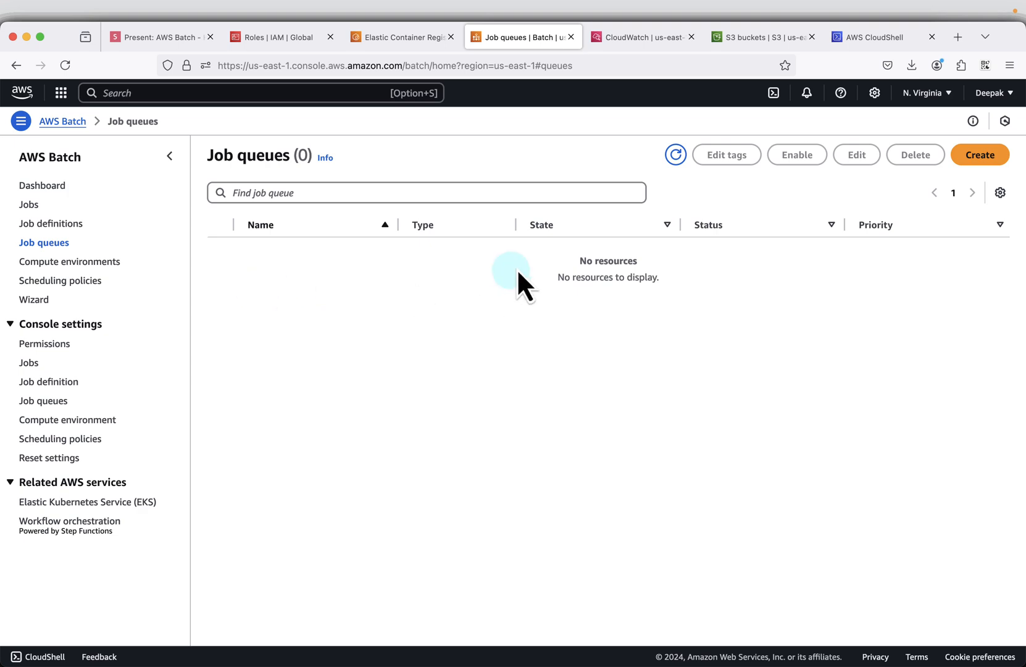
- Delete the batch-demo-compute compute environment, confirm the deletion and refresh the list
{"action": "left_click", "coordinate": [106, 263]}
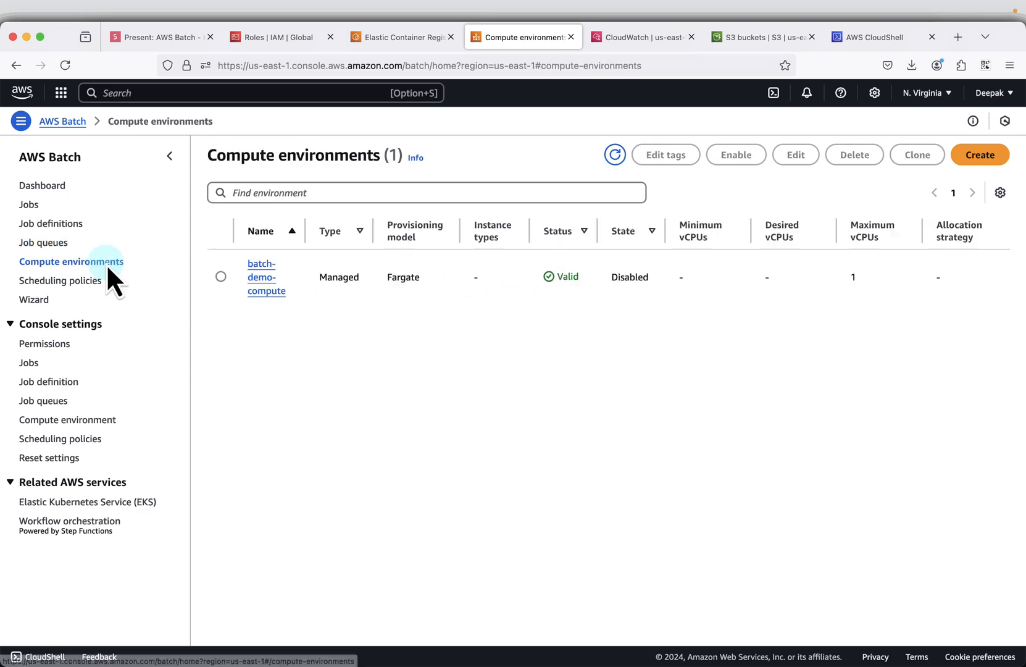
{"action": "left_click", "coordinate": [220, 276]}
{"action": "left_click", "coordinate": [857, 156]}
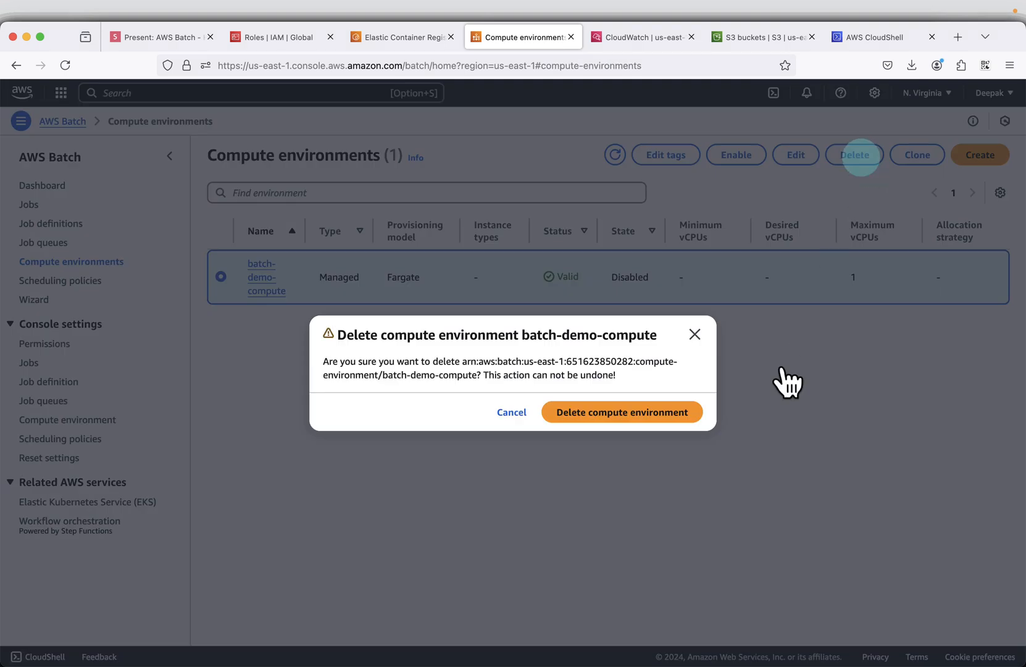
{"action": "left_click", "coordinate": [647, 422]}
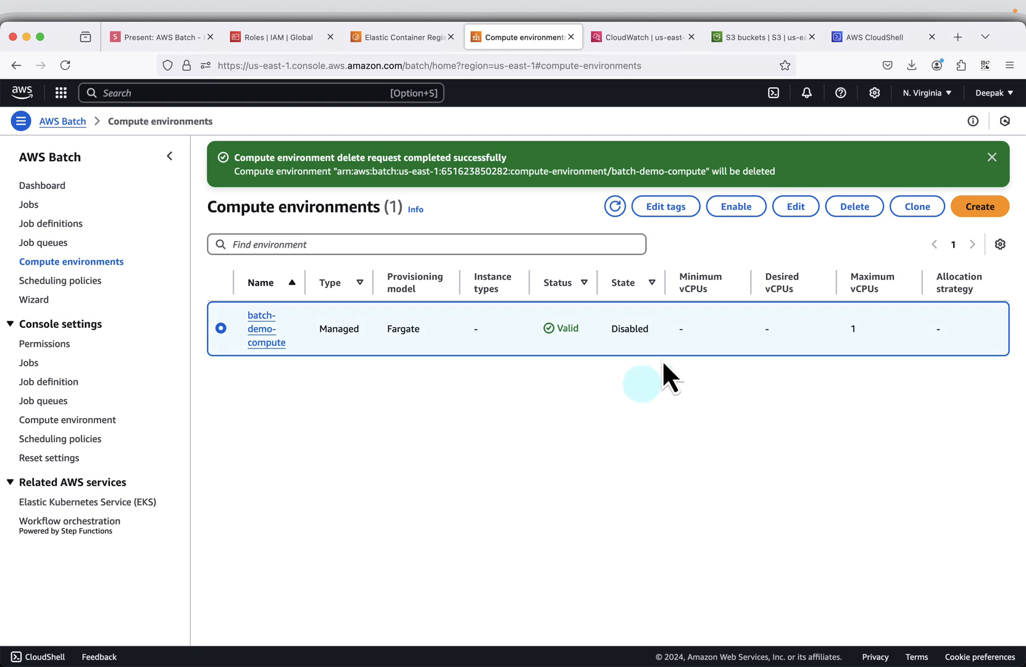
{"action": "left_click", "coordinate": [616, 206]}
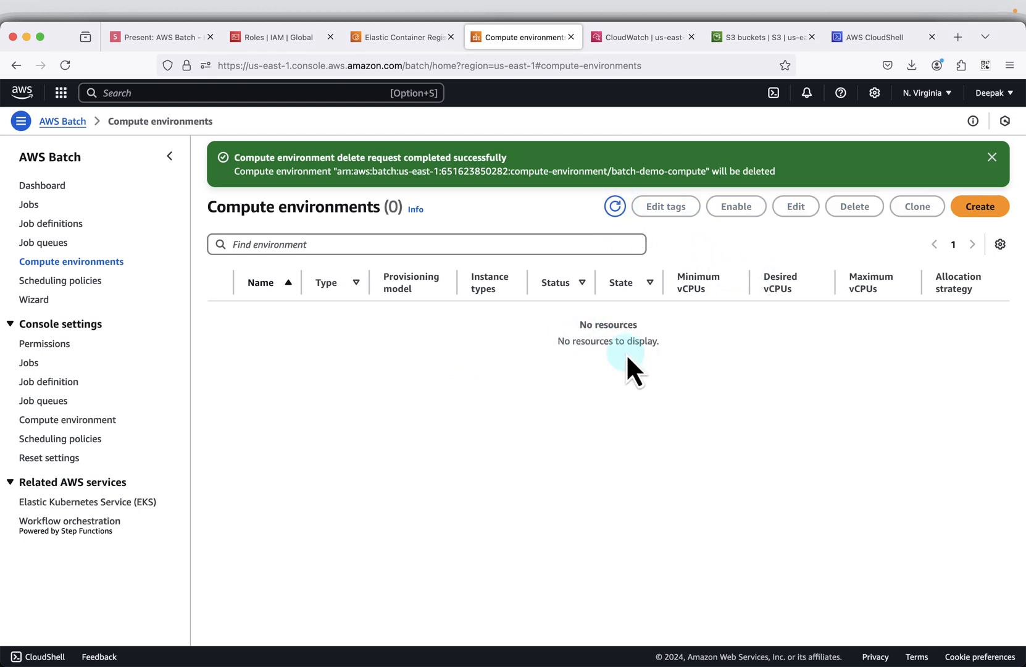
- Check the AWS Batch job definitions and jobs for leftovers, and return to the closing slide of the slides.com presentation
{"action": "left_click", "coordinate": [60, 244]}
{"action": "left_click", "coordinate": [54, 223]}
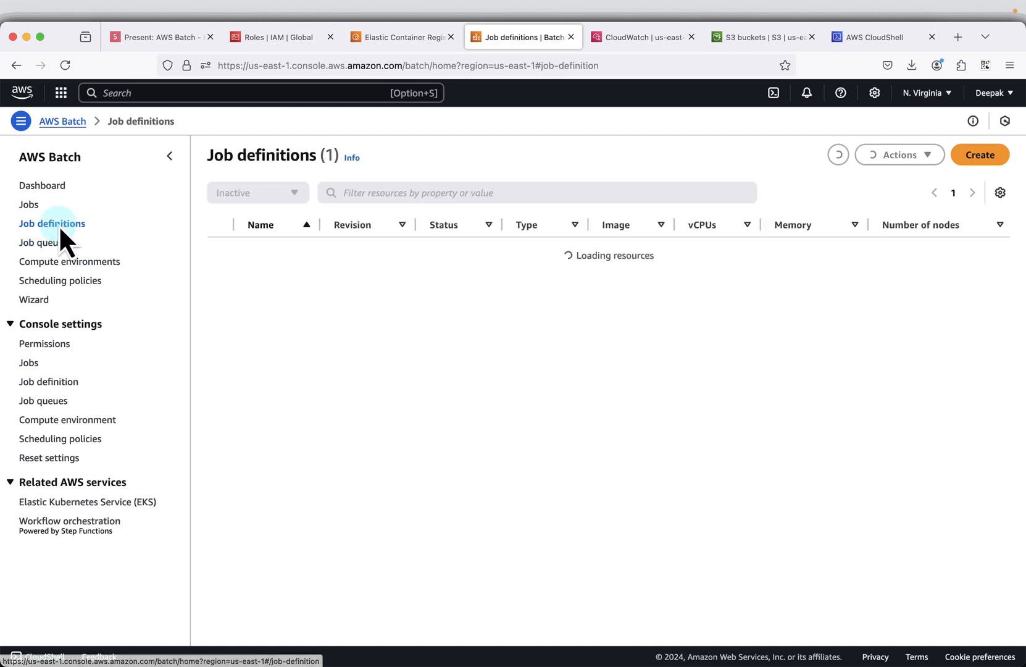
{"action": "left_click", "coordinate": [31, 205]}
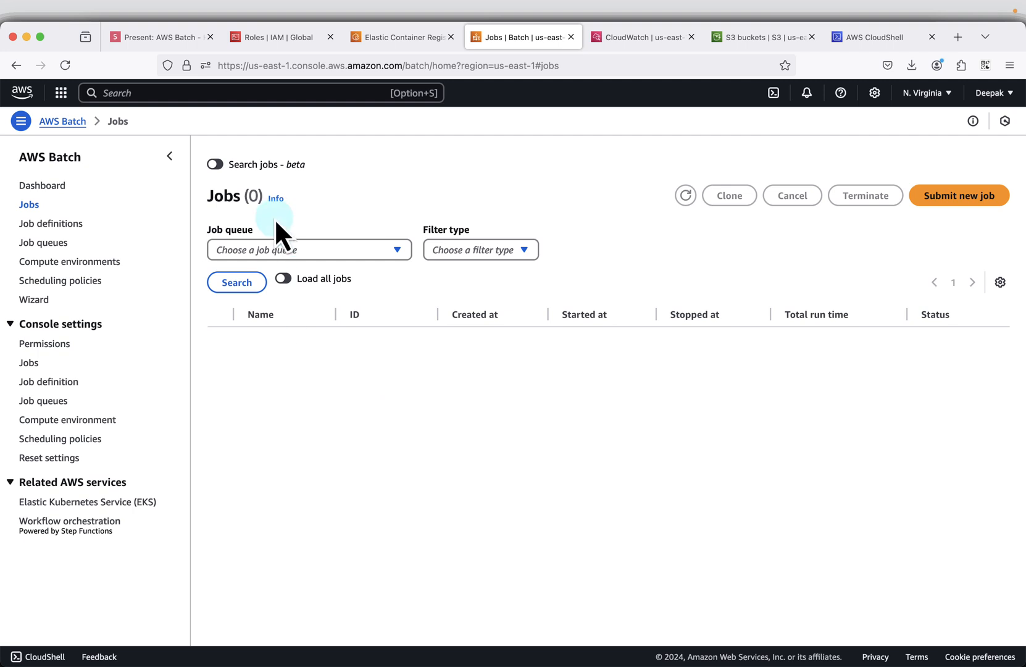
{"action": "left_click", "coordinate": [154, 37]}
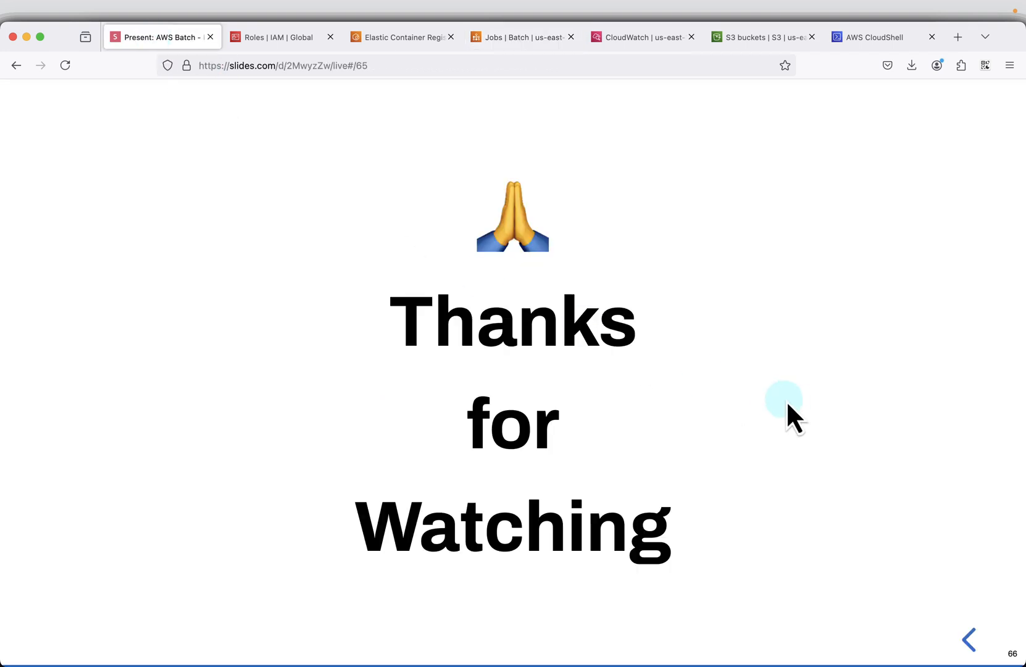